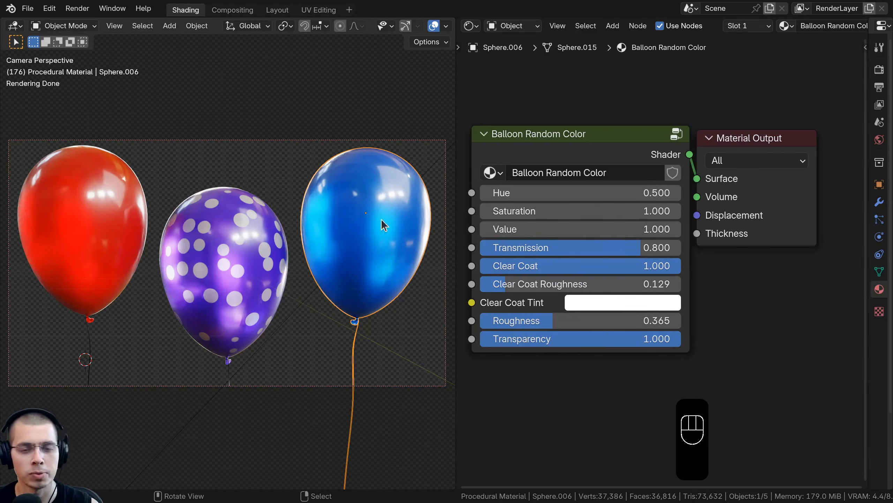
Select the purple polka-dot balloon and the red balloon to inspect each one's material node group.
{"action": "left_click", "coordinate": [202, 315]}
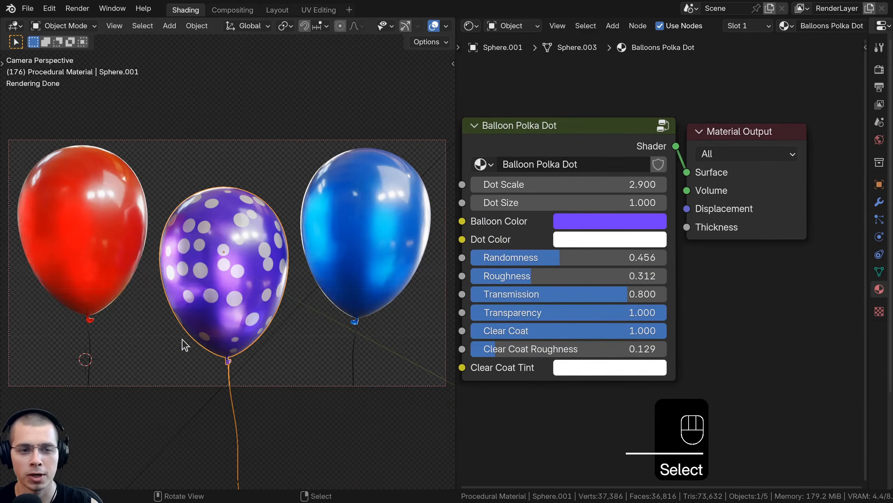
{"action": "left_click", "coordinate": [87, 254]}
{"action": "left_click", "coordinate": [602, 212]}
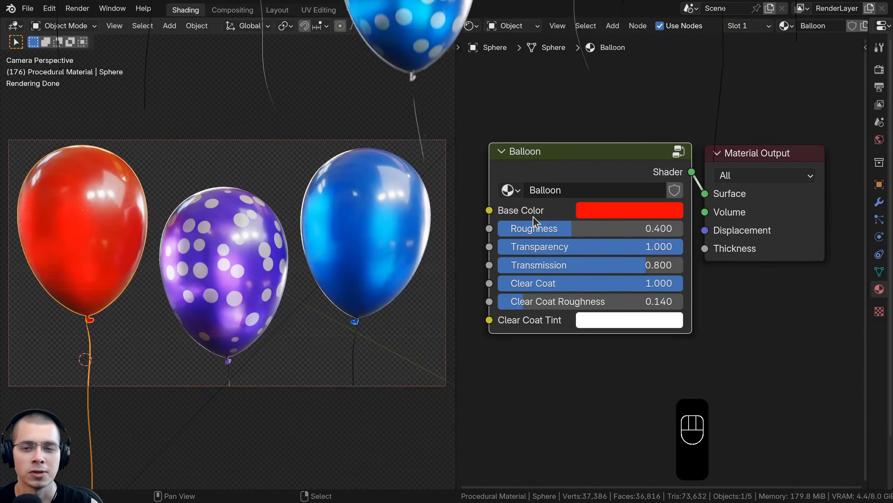
{"action": "middle_click_drag", "start_coordinate": [540, 178], "coordinate": [534, 179]}
{"action": "left_click_drag", "start_coordinate": [540, 165], "coordinate": [540, 164]}
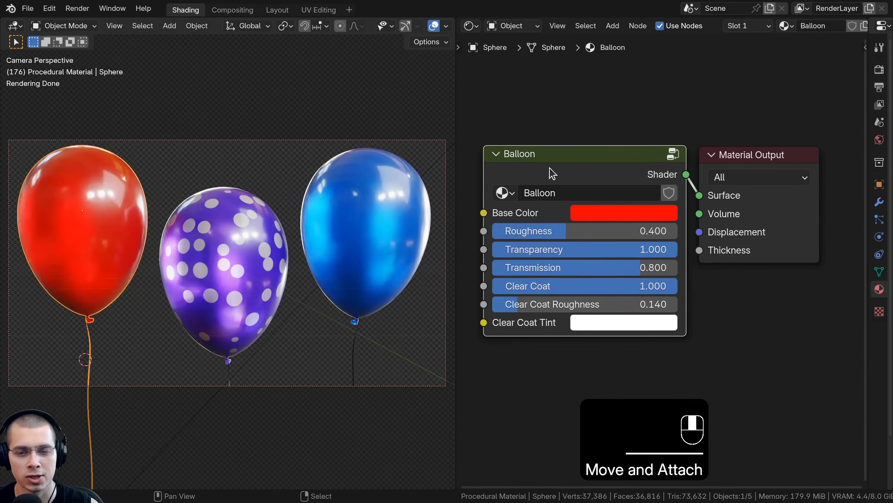
Try different base color, roughness and transparency settings on the red balloon's material.
{"action": "left_click", "coordinate": [602, 214]}
{"action": "left_click", "coordinate": [623, 213]}
{"action": "left_click_drag", "start_coordinate": [657, 319], "coordinate": [656, 379]}
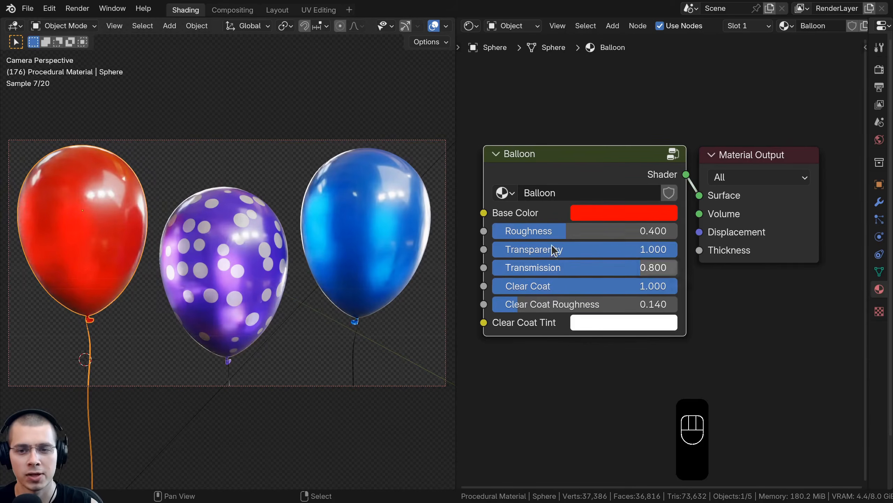
{"action": "mouse_move", "coordinate": [568, 231]}
{"action": "left_mouse_down"}
{"action": "mouse_move", "coordinate": [492, 231]}
{"action": "mouse_move", "coordinate": [574, 231]}
{"action": "mouse_move", "coordinate": [493, 231]}
{"action": "mouse_move", "coordinate": [566, 231]}
{"action": "left_mouse_up"}
{"action": "left_click_drag", "start_coordinate": [667, 250], "coordinate": [509, 249]}
{"action": "right_click", "coordinate": [509, 249]}
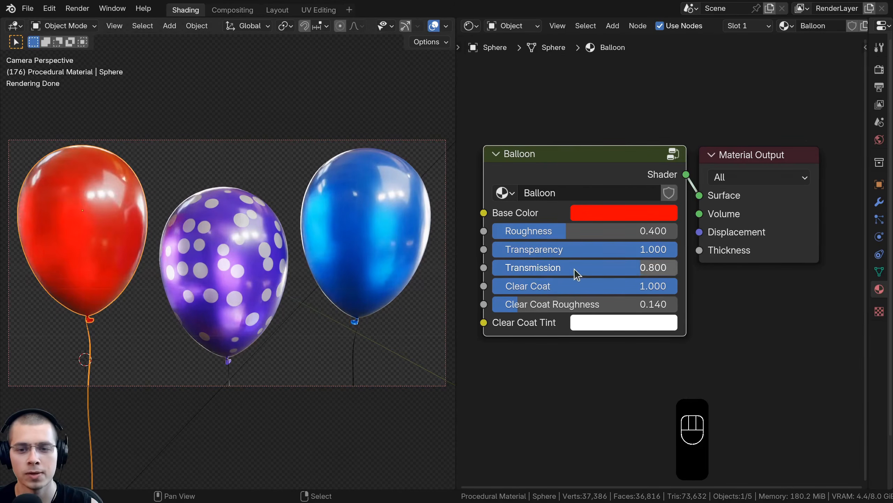
Try Transmission values between 0 and 1 and a different Clear Coat amount on the red balloon's material.
{"action": "left_click_drag", "start_coordinate": [576, 269], "coordinate": [482, 269]}
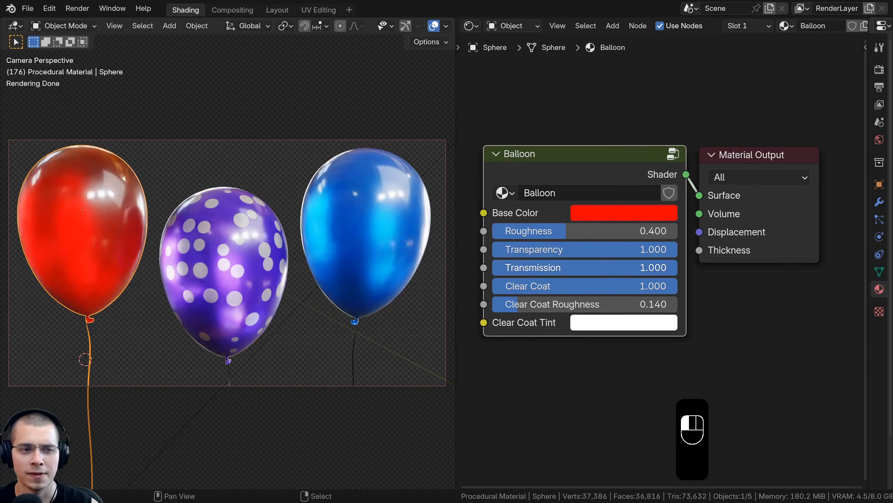
{"action": "left_click_drag", "start_coordinate": [677, 267], "coordinate": [595, 267]}
{"action": "left_click_drag", "start_coordinate": [663, 267], "coordinate": [678, 267]}
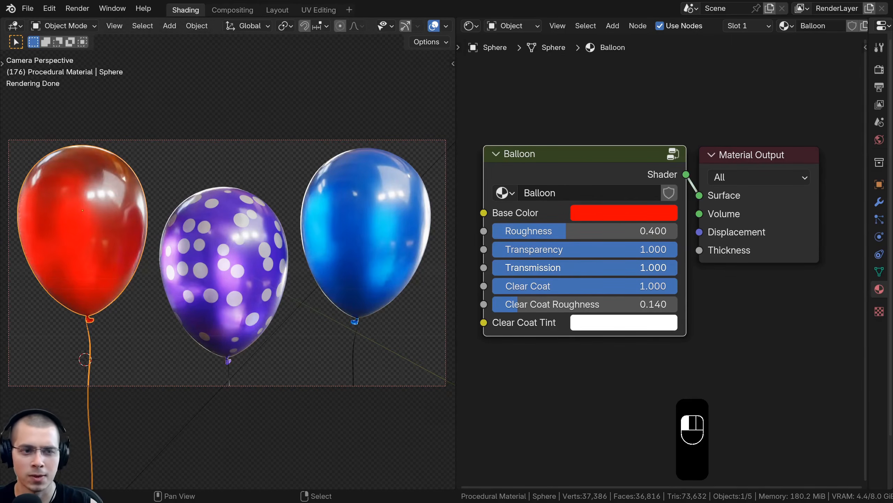
{"action": "left_click_drag", "start_coordinate": [678, 267], "coordinate": [640, 268]}
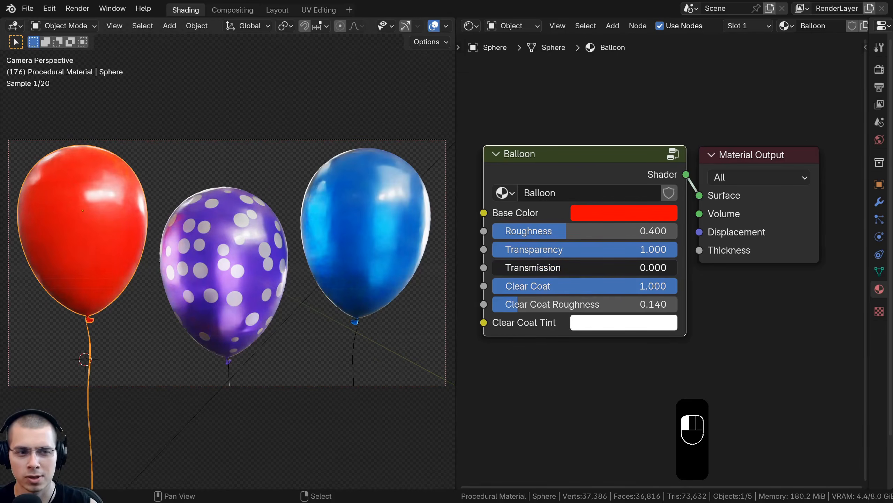
{"action": "left_click_drag", "start_coordinate": [495, 267], "coordinate": [567, 286]}
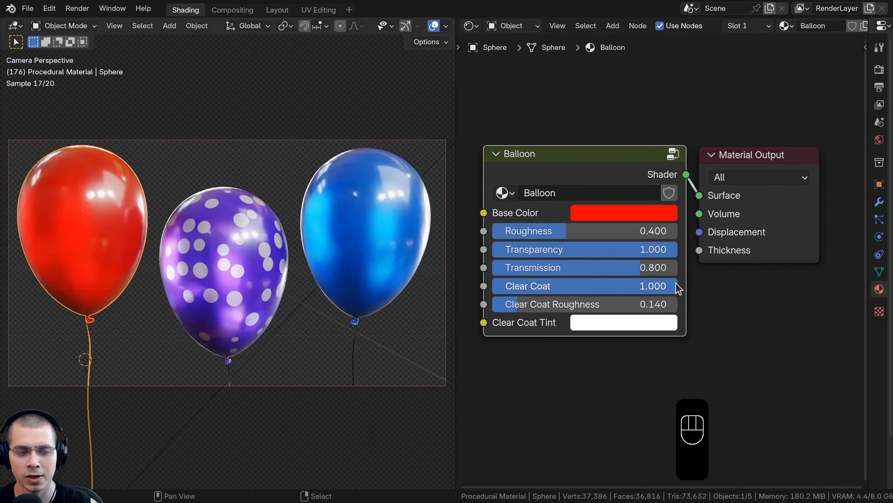
Try other Clear Coat Roughness and Clear Coat Tint settings on the red balloon's material.
{"action": "scroll", "coordinate": [206, 248], "scroll_direction": "up", "scroll_amount": 4}
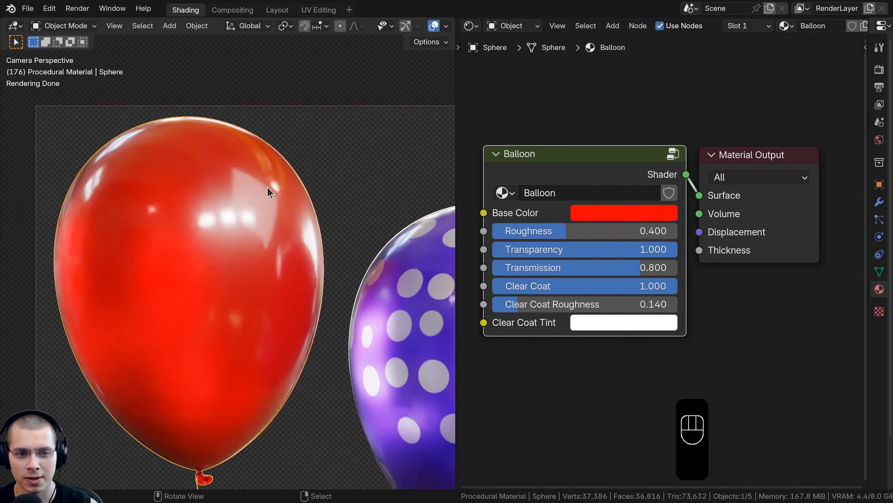
{"action": "mouse_move", "coordinate": [519, 304]}
{"action": "left_mouse_down"}
{"action": "mouse_move", "coordinate": [546, 304]}
{"action": "mouse_move", "coordinate": [493, 304]}
{"action": "mouse_move", "coordinate": [526, 310]}
{"action": "left_mouse_up"}
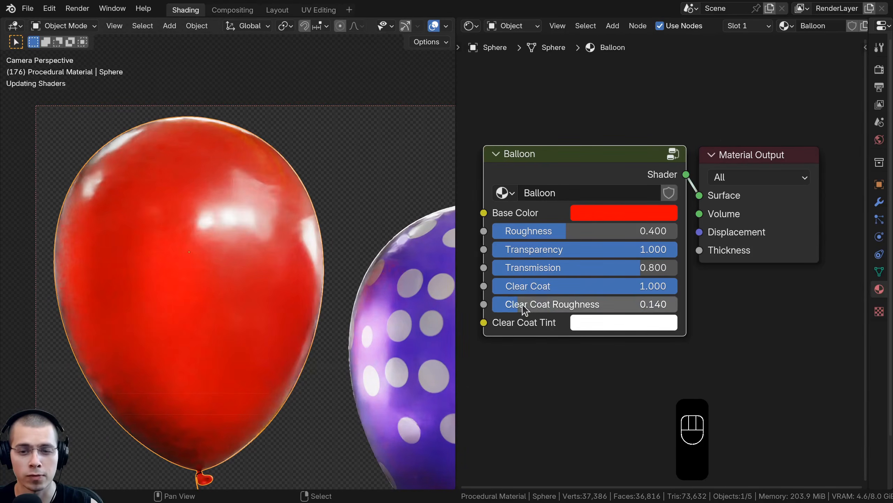
{"action": "left_click", "coordinate": [605, 325]}
{"action": "left_click_drag", "start_coordinate": [670, 159], "coordinate": [654, 131]}
Select the purple polka-dot balloon and try different Dot Scale and Dot Size values in its material.
{"action": "scroll", "coordinate": [364, 295], "scroll_direction": "down", "scroll_amount": 3}
{"action": "left_click", "coordinate": [363, 287]}
{"action": "middle_click_drag", "start_coordinate": [364, 276], "coordinate": [236, 239], "text": "shift"}
{"action": "scroll", "coordinate": [246, 245], "scroll_direction": "up", "scroll_amount": 2}
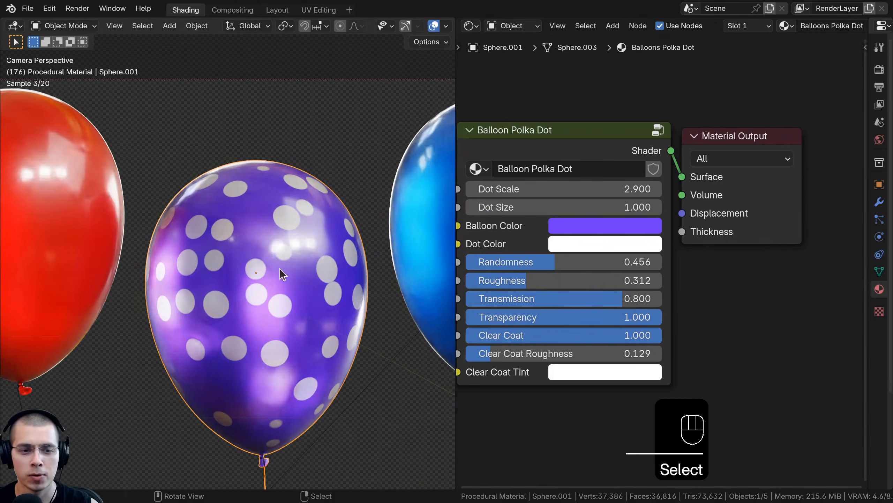
{"action": "scroll", "coordinate": [721, 261], "scroll_direction": "down", "scroll_amount": 1}
{"action": "mouse_move", "coordinate": [594, 199]}
{"action": "left_mouse_down"}
{"action": "mouse_move", "coordinate": [668, 200]}
{"action": "mouse_move", "coordinate": [584, 199]}
{"action": "mouse_move", "coordinate": [595, 199]}
{"action": "left_mouse_up"}
{"action": "mouse_move", "coordinate": [598, 214]}
{"action": "left_mouse_down"}
{"action": "mouse_move", "coordinate": [613, 214]}
{"action": "mouse_move", "coordinate": [591, 214]}
{"action": "mouse_move", "coordinate": [612, 214]}
{"action": "mouse_move", "coordinate": [599, 214]}
{"action": "left_mouse_up"}
Try other balloon and dot colors in the polka-dot balloon's material.
{"action": "left_click", "coordinate": [623, 231]}
{"action": "mouse_move", "coordinate": [700, 271]}
{"action": "left_mouse_down"}
{"action": "mouse_move", "coordinate": [654, 244]}
{"action": "mouse_move", "coordinate": [633, 371]}
{"action": "mouse_move", "coordinate": [707, 352]}
{"action": "mouse_move", "coordinate": [711, 278]}
{"action": "left_mouse_up"}
{"action": "left_click", "coordinate": [619, 247]}
{"action": "mouse_move", "coordinate": [651, 130]}
{"action": "left_mouse_down"}
{"action": "mouse_move", "coordinate": [656, 147]}
{"action": "mouse_move", "coordinate": [604, 126]}
{"action": "mouse_move", "coordinate": [651, 148]}
{"action": "left_mouse_up"}
{"action": "right_click", "coordinate": [651, 148]}
Try different Randomness, Roughness and Transmission values on the polka-dot balloon's material.
{"action": "left_click_drag", "start_coordinate": [575, 262], "coordinate": [679, 293]}
{"action": "right_click", "coordinate": [562, 262]}
{"action": "right_click", "coordinate": [660, 278]}
{"action": "right_click", "coordinate": [679, 293]}
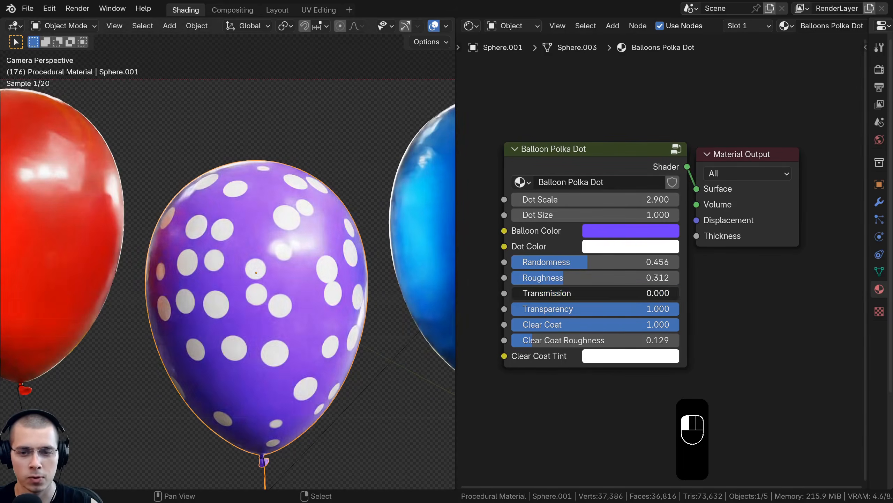
Try different Transparency and Clear Coat settings on the polka-dot balloon, including a pale green Clear Coat Tint.
{"action": "mouse_move", "coordinate": [677, 309]}
{"action": "left_mouse_down"}
{"action": "mouse_move", "coordinate": [577, 308]}
{"action": "mouse_move", "coordinate": [679, 308]}
{"action": "left_mouse_up"}
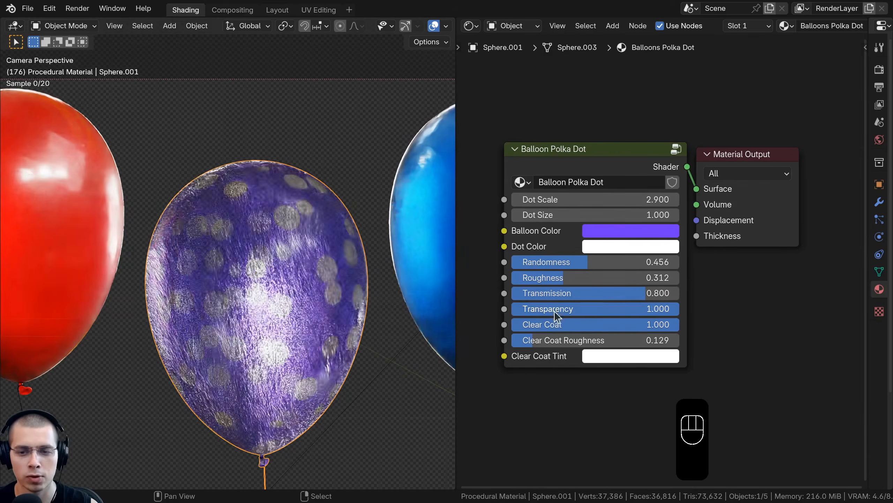
{"action": "left_click_drag", "start_coordinate": [618, 324], "coordinate": [578, 324]}
{"action": "left_click_drag", "start_coordinate": [659, 340], "coordinate": [640, 340]}
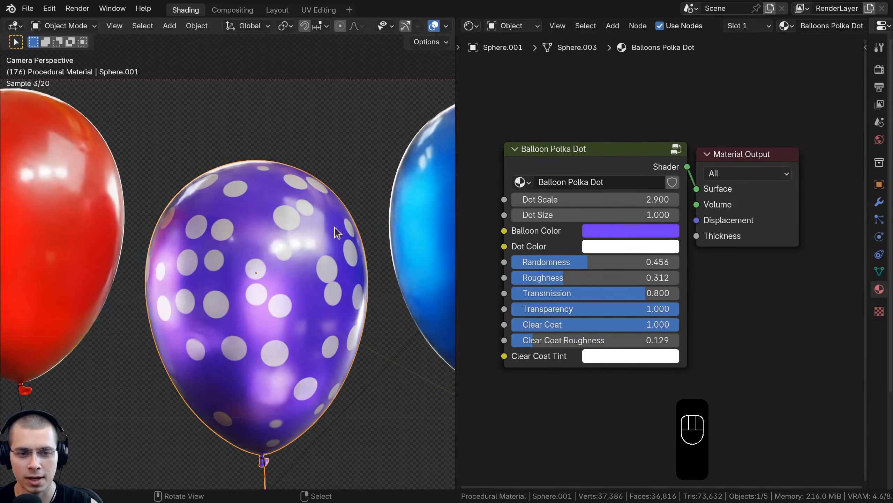
{"action": "left_click", "coordinate": [638, 364]}
{"action": "mouse_move", "coordinate": [647, 183]}
{"action": "left_mouse_down"}
{"action": "mouse_move", "coordinate": [661, 165]}
{"action": "mouse_move", "coordinate": [642, 181]}
{"action": "left_mouse_up"}
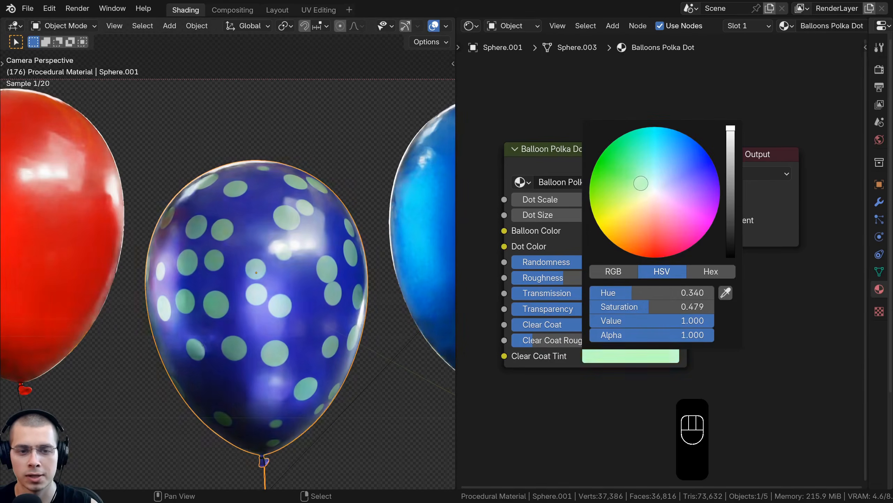
Duplicate the blue random-color balloon five times, spreading the copies out above the three original balloons.
{"action": "middle_click_drag", "start_coordinate": [429, 247], "coordinate": [253, 236], "text": "shift"}
{"action": "left_click", "coordinate": [254, 236]}
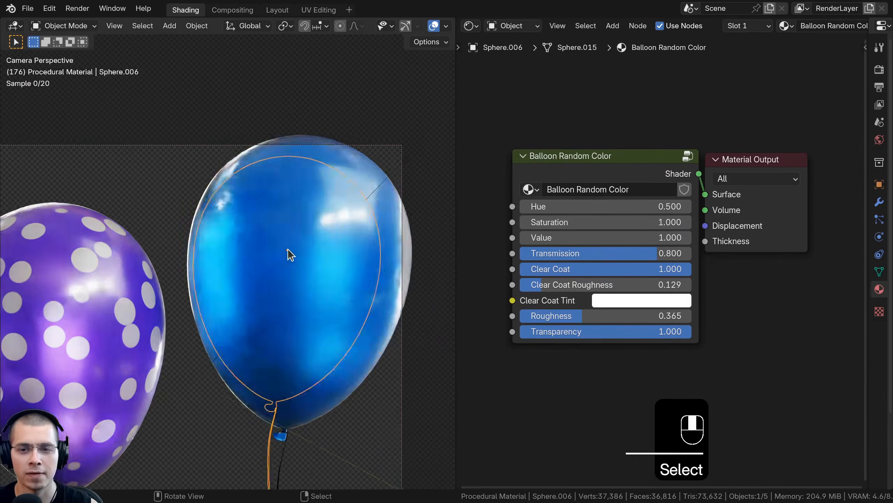
{"action": "scroll", "coordinate": [286, 262], "scroll_direction": "down", "scroll_amount": 3}
{"action": "key", "text": "shift+c"}
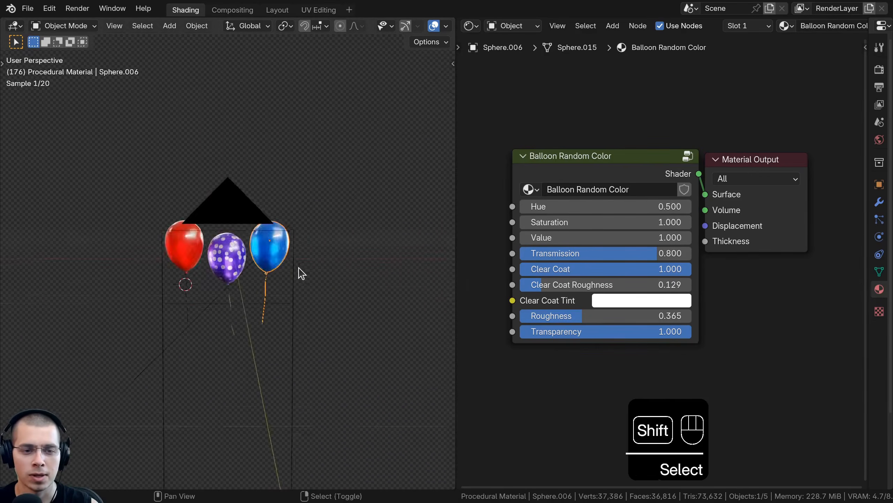
{"action": "scroll", "coordinate": [303, 262], "scroll_direction": "up", "scroll_amount": 2}
{"action": "key", "text": "shift+d"}
{"action": "left_click", "coordinate": [250, 136]}
{"action": "key", "text": "shift+d"}
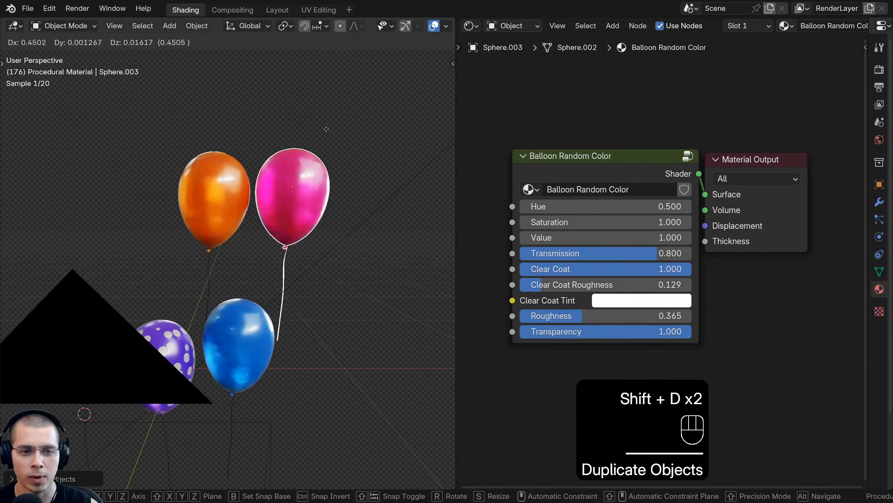
{"action": "left_click", "coordinate": [326, 129]}
{"action": "key", "text": "shift+d"}
{"action": "scroll", "coordinate": [348, 117], "scroll_direction": "down", "scroll_amount": 2}
{"action": "left_click", "coordinate": [333, 198]}
{"action": "key", "text": "shift+d"}
{"action": "left_click", "coordinate": [387, 242]}
{"action": "key", "text": "shift+d"}
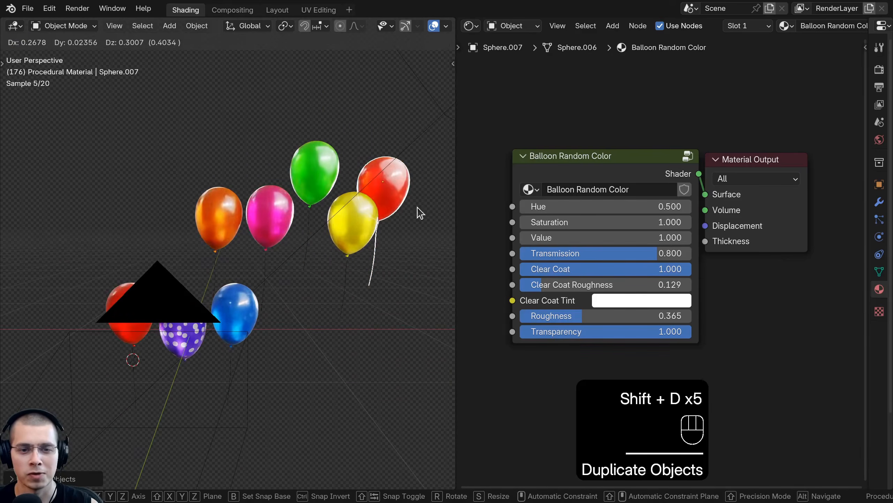
{"action": "left_click", "coordinate": [418, 207]}
Add four more duplicates of the random-color balloon around the upper part of the cluster.
{"action": "mouse_move", "coordinate": [347, 202]}
{"action": "middle_mouse_down"}
{"action": "mouse_move", "coordinate": [361, 207]}
{"action": "mouse_move", "coordinate": [354, 202]}
{"action": "middle_mouse_up"}
{"action": "key", "text": "shift+d"}
{"action": "left_click", "coordinate": [317, 107]}
{"action": "mouse_move", "coordinate": [333, 154]}
{"action": "middle_mouse_down"}
{"action": "mouse_move", "coordinate": [337, 177]}
{"action": "mouse_move", "coordinate": [322, 188]}
{"action": "mouse_move", "coordinate": [343, 159]}
{"action": "middle_mouse_up"}
{"action": "key", "text": "shift+d"}
{"action": "left_click", "coordinate": [251, 165]}
{"action": "middle_click_drag", "start_coordinate": [354, 229], "coordinate": [334, 178], "text": "shift"}
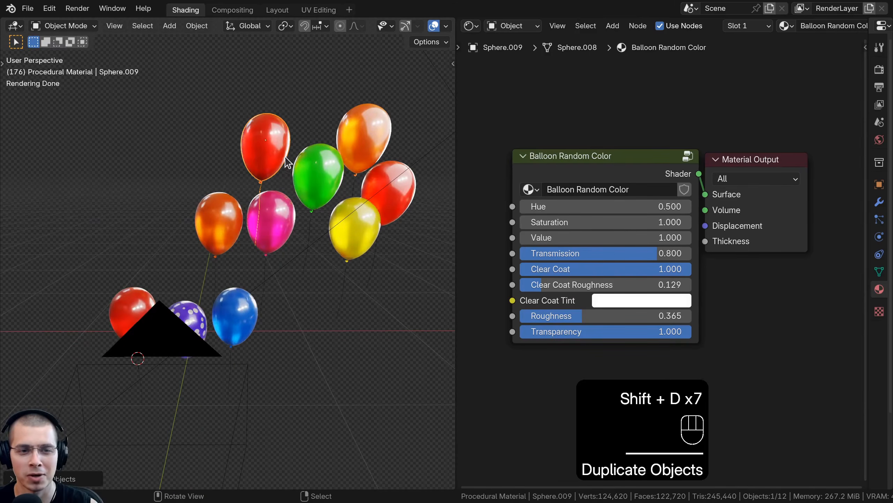
{"action": "key", "text": "shift+d"}
{"action": "left_click", "coordinate": [212, 172]}
{"action": "key", "text": "shift+d"}
{"action": "left_click", "coordinate": [244, 130]}
Select and delete the nine duplicated balloons, keeping only the three originals.
{"action": "scroll", "coordinate": [286, 169], "scroll_direction": "down", "scroll_amount": 2}
{"action": "middle_click_drag", "start_coordinate": [286, 169], "coordinate": [242, 202]}
{"action": "scroll", "coordinate": [272, 192], "scroll_direction": "up", "scroll_amount": 3}
{"action": "left_click", "coordinate": [311, 237]}
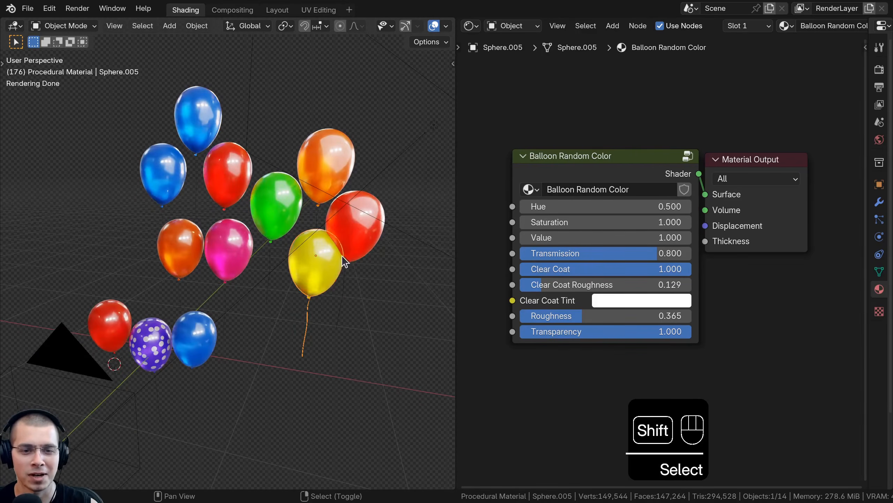
{"action": "left_click", "coordinate": [330, 169], "text": "shift"}
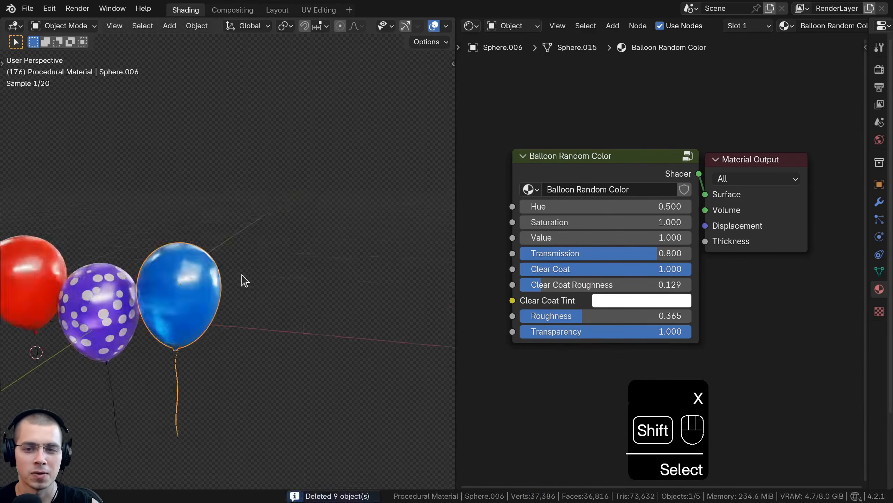
Try different Hue, Saturation and Value settings on the blue balloon's random-color material.
{"action": "middle_click_drag", "start_coordinate": [243, 280], "coordinate": [309, 252], "text": "shift"}
{"action": "scroll", "coordinate": [310, 253], "scroll_direction": "up", "scroll_amount": 4}
{"action": "left_click_drag", "start_coordinate": [602, 208], "coordinate": [619, 237], "text": "shift"}
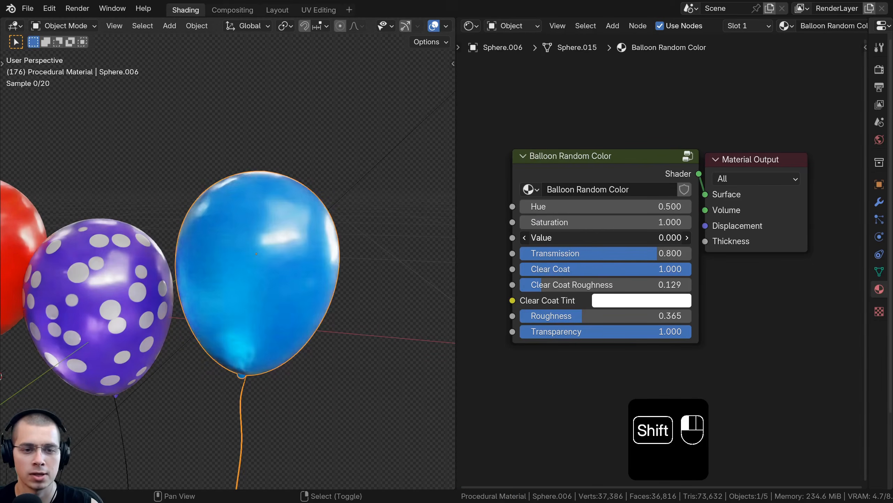
{"action": "middle_click_drag", "start_coordinate": [365, 253], "coordinate": [375, 242]}
{"action": "middle_click_drag", "start_coordinate": [571, 303], "coordinate": [564, 273]}
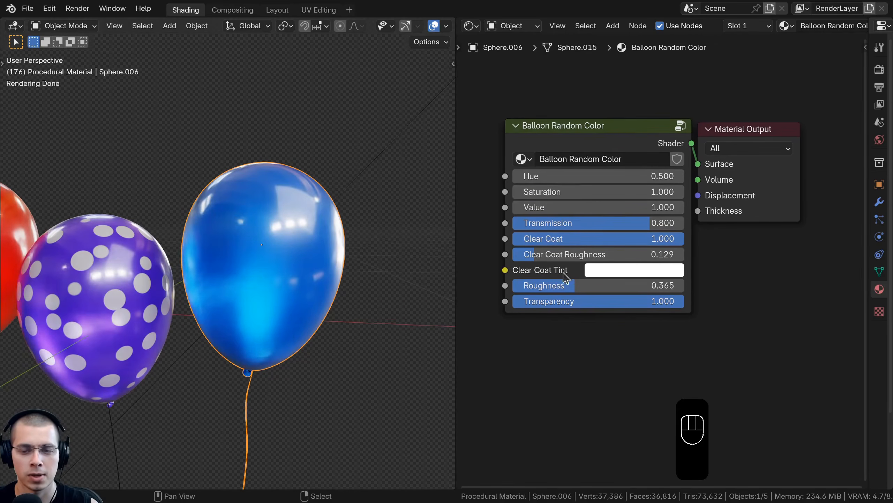
Try different Transmission, Clear Coat and Clear Coat Roughness values on the blue balloon's material.
{"action": "left_click_drag", "start_coordinate": [611, 225], "coordinate": [539, 240]}
{"action": "right_click", "coordinate": [632, 226]}
{"action": "right_click", "coordinate": [539, 241]}
{"action": "left_click_drag", "start_coordinate": [592, 262], "coordinate": [616, 256]}
{"action": "right_click", "coordinate": [661, 257]}
{"action": "right_click", "coordinate": [609, 267]}
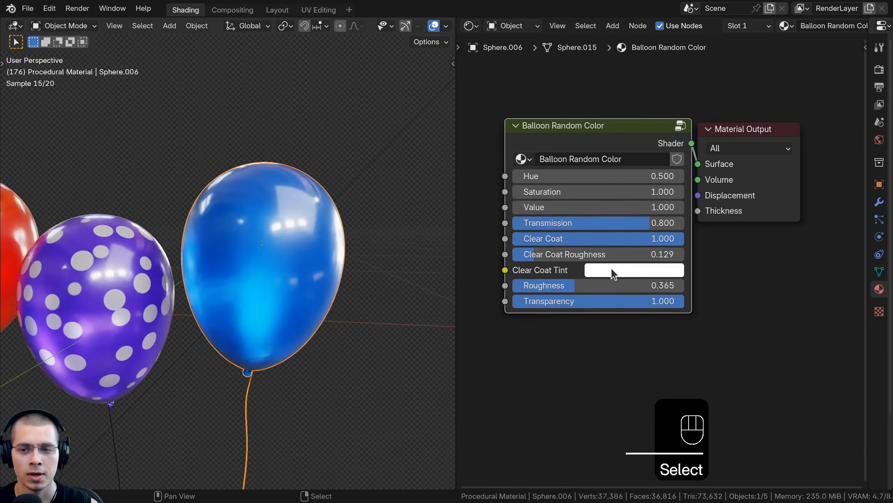
Try other Clear Coat Tint, Roughness and Transparency settings on the blue balloon's material.
{"action": "left_click", "coordinate": [614, 274]}
{"action": "left_click_drag", "start_coordinate": [672, 116], "coordinate": [657, 106]}
{"action": "left_click_drag", "start_coordinate": [619, 285], "coordinate": [505, 302]}
{"action": "right_click", "coordinate": [589, 286]}
{"action": "right_click", "coordinate": [596, 302]}
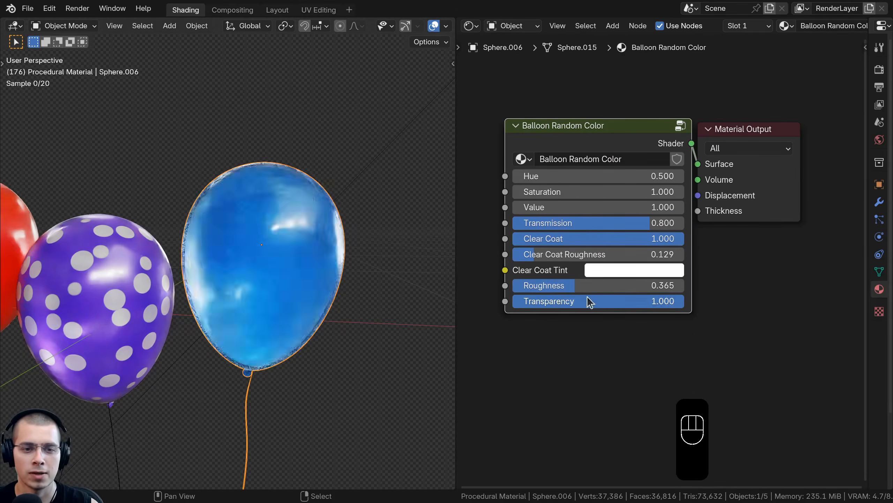
Return to the camera view and look over the three balloons.
{"action": "key", "text": "KP_0"}
{"action": "middle_click_drag", "start_coordinate": [230, 242], "coordinate": [383, 232], "text": "shift"}
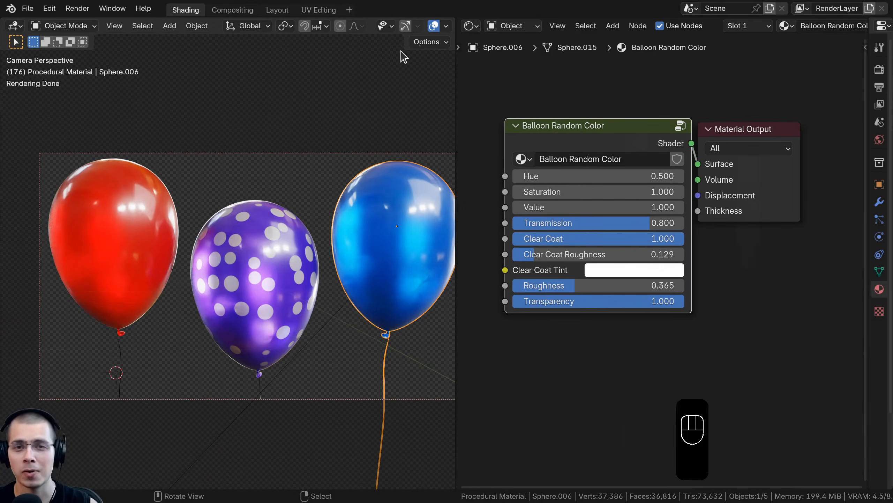
{"action": "scroll", "coordinate": [168, 202], "scroll_direction": "up", "scroll_amount": 2}
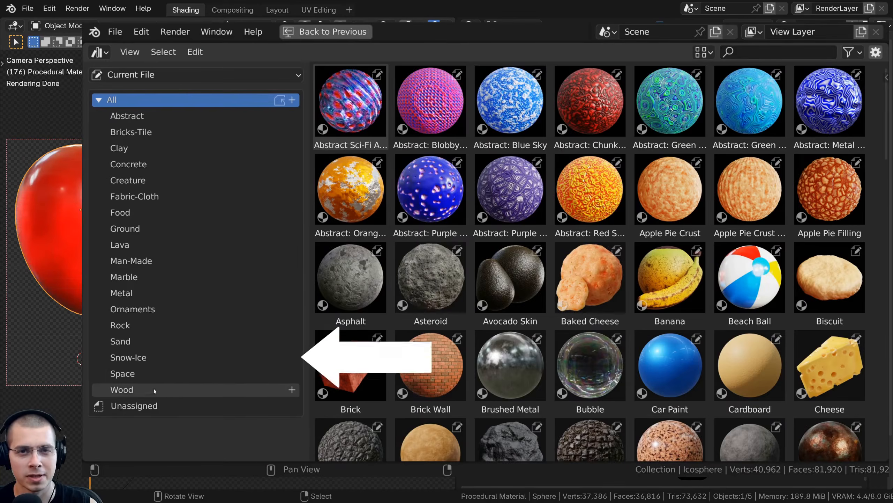
Browse the procedural material library's catalogs, including Rock and Ground.
{"action": "left_click", "coordinate": [141, 323]}
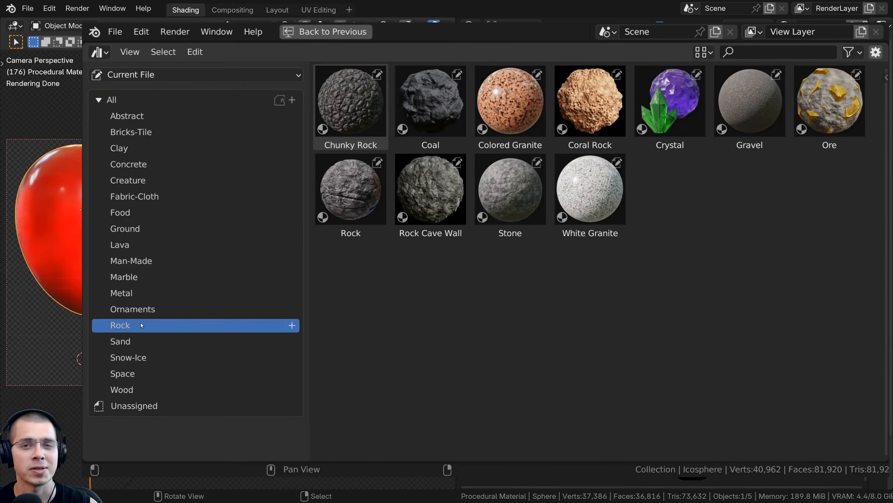
{"action": "left_click", "coordinate": [134, 252]}
{"action": "left_click", "coordinate": [136, 377]}
{"action": "left_click", "coordinate": [132, 231]}
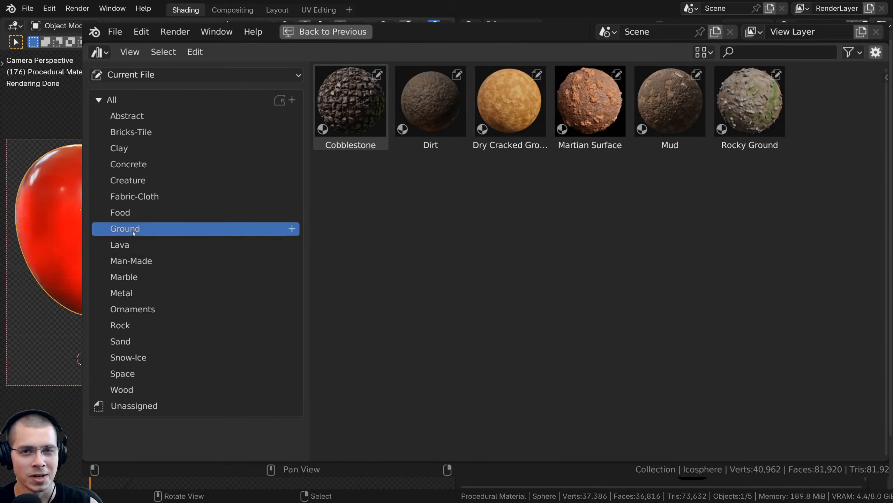
{"action": "left_click", "coordinate": [178, 121]}
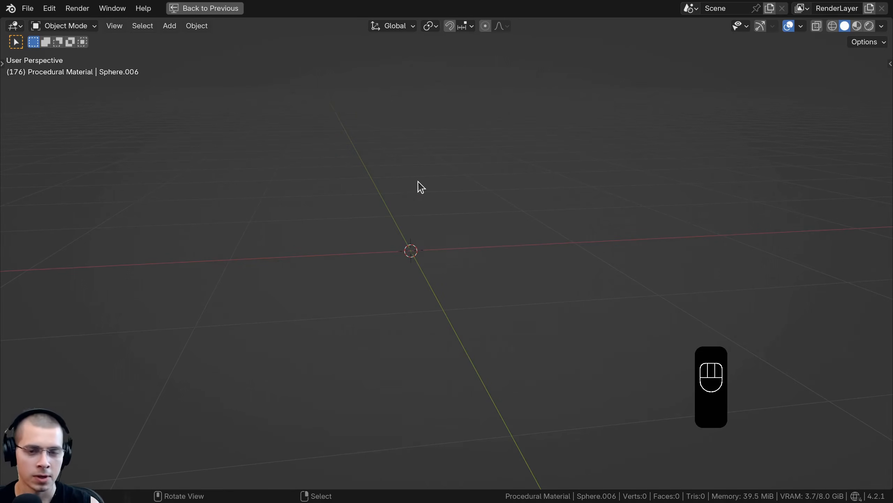
Add a UV sphere at the origin of the empty scene and scale it down to about one fifth.
{"action": "key", "text": "shift+a"}
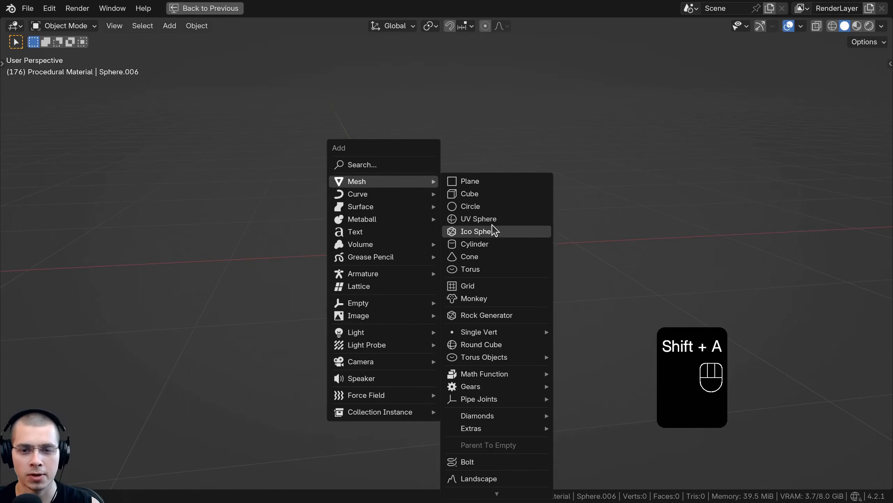
{"action": "left_click", "coordinate": [492, 219]}
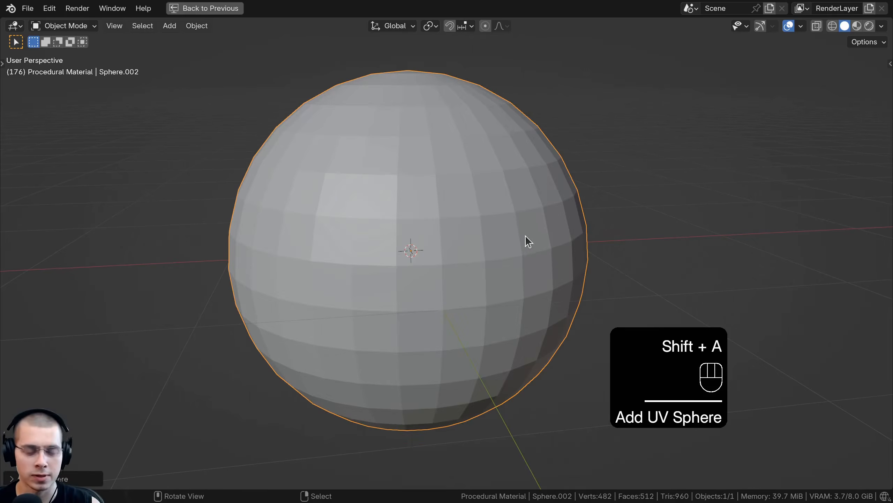
{"action": "key", "text": "s"}
{"action": "left_click", "coordinate": [542, 244]}
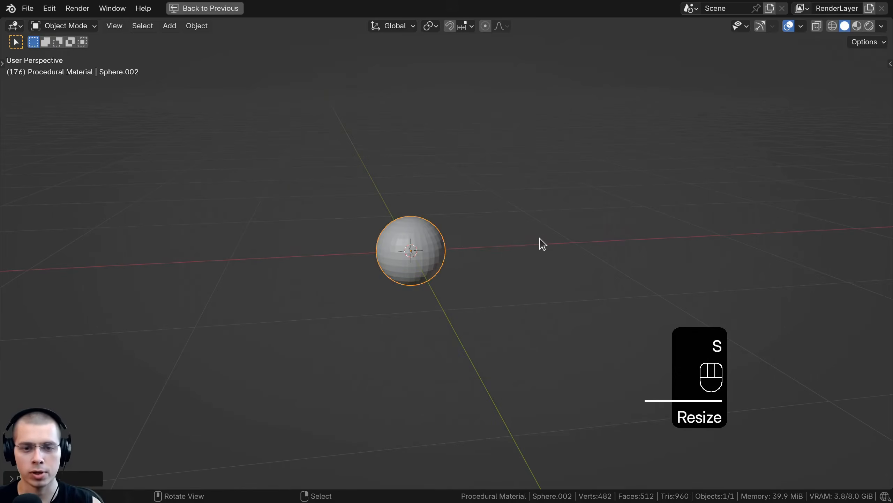
Apply the scale of the sphere.
{"action": "scroll", "coordinate": [425, 182], "scroll_direction": "up", "scroll_amount": 4}
{"action": "key", "text": "ctrl+a"}
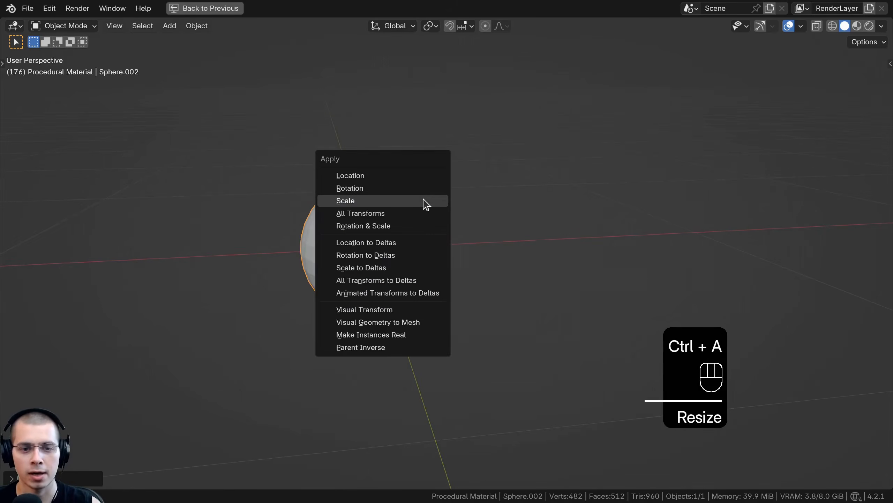
{"action": "left_click", "coordinate": [426, 203]}
{"action": "middle_click_drag", "start_coordinate": [436, 206], "coordinate": [484, 219], "text": "shift"}
{"action": "scroll", "coordinate": [484, 218], "scroll_direction": "up", "scroll_amount": 1}
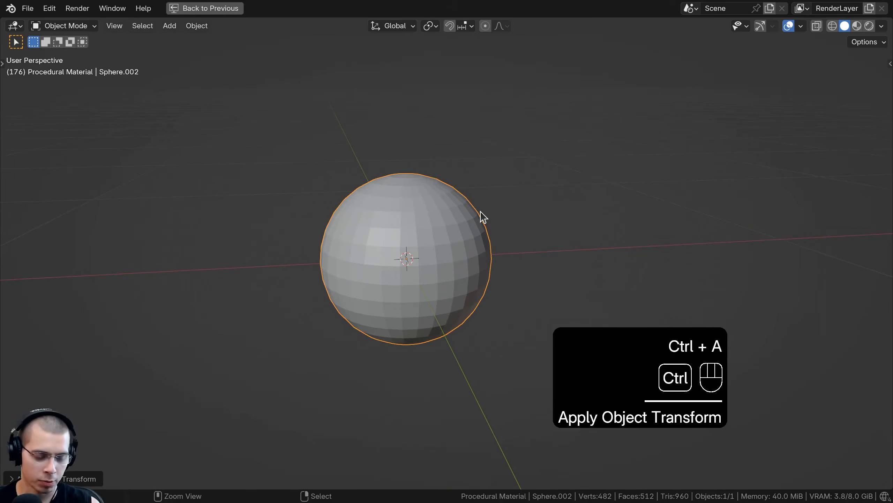
Add a level 2 subdivision surface to the sphere and shade it smooth.
{"action": "key", "text": "ctrl+2"}
{"action": "scroll", "coordinate": [402, 177], "scroll_direction": "up", "scroll_amount": 2}
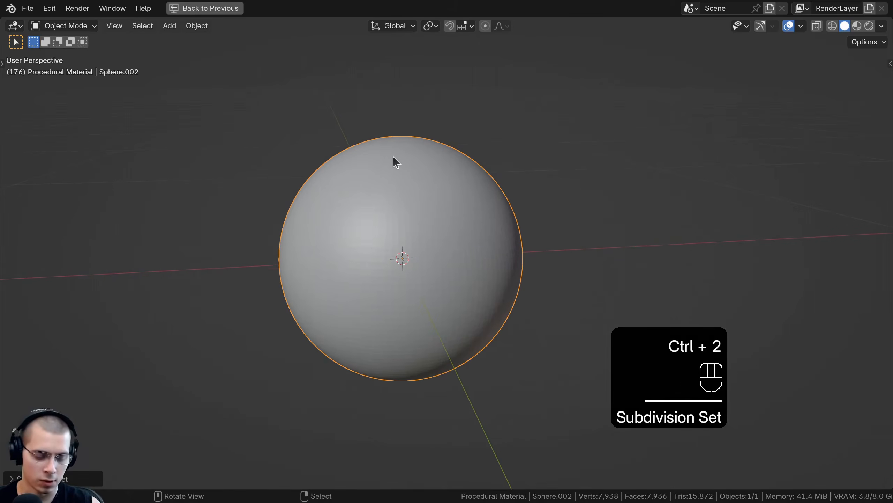
{"action": "key", "text": "w"}
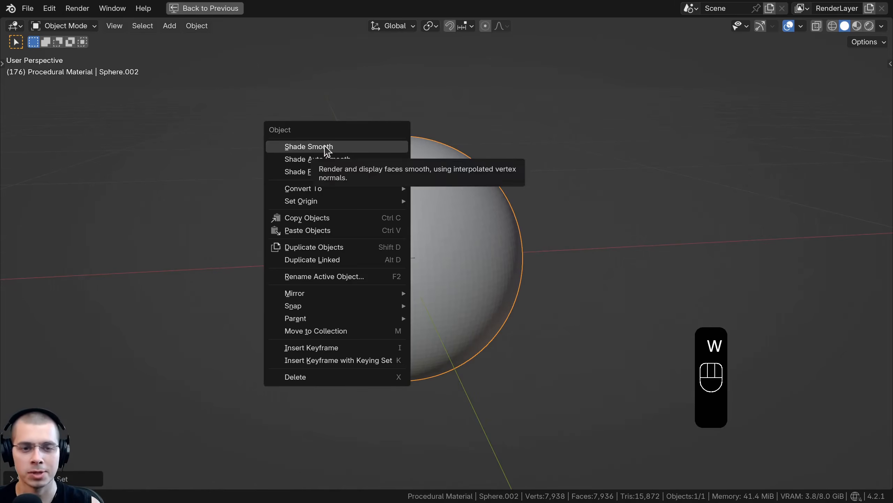
{"action": "left_click", "coordinate": [326, 147]}
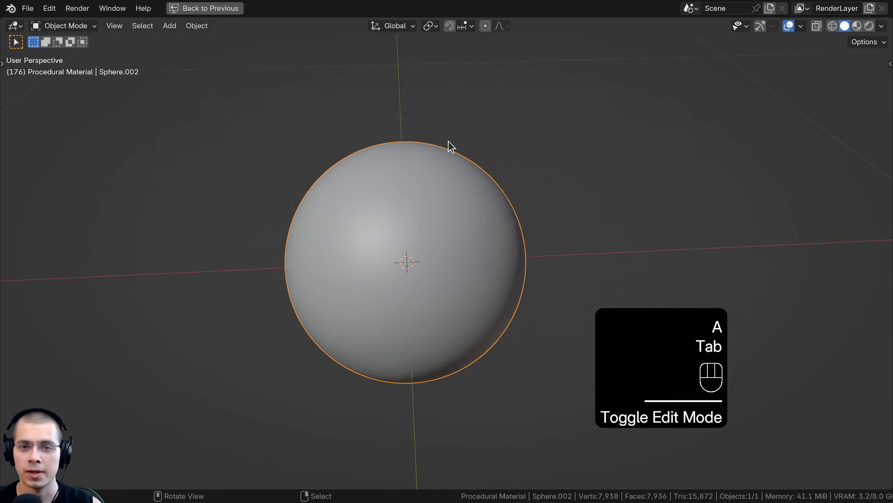
Pull the sphere's bottom vertex down about 0.145 along Z using smooth proportional editing with a size of about 0.35.
{"action": "key", "text": "Tab"}
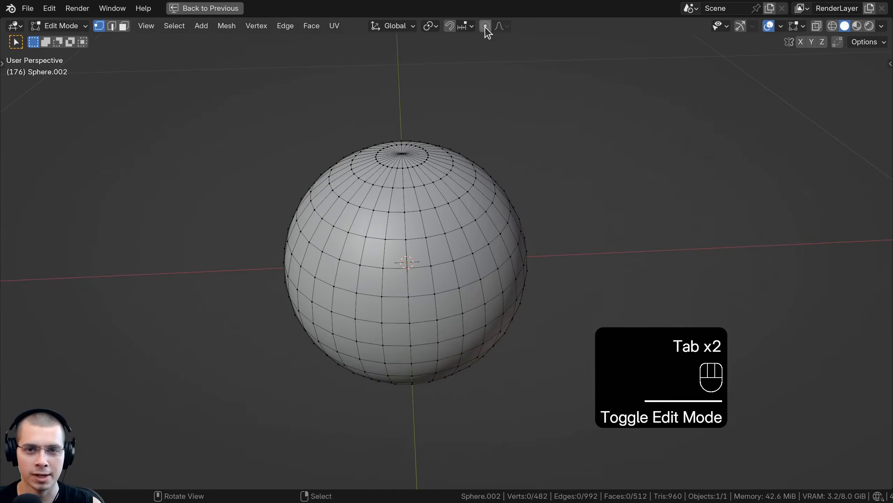
{"action": "middle_click_drag", "start_coordinate": [408, 416], "coordinate": [407, 383]}
{"action": "middle_click_drag", "start_coordinate": [408, 384], "coordinate": [422, 310], "text": "shift"}
{"action": "middle_click_drag", "start_coordinate": [422, 310], "coordinate": [417, 291]}
{"action": "scroll", "coordinate": [445, 204], "scroll_direction": "down", "scroll_amount": 2}
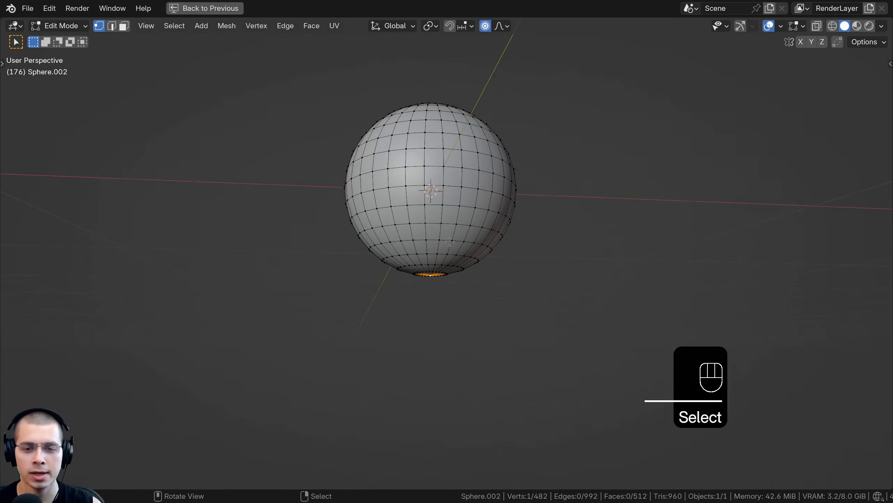
{"action": "key", "text": "g"}
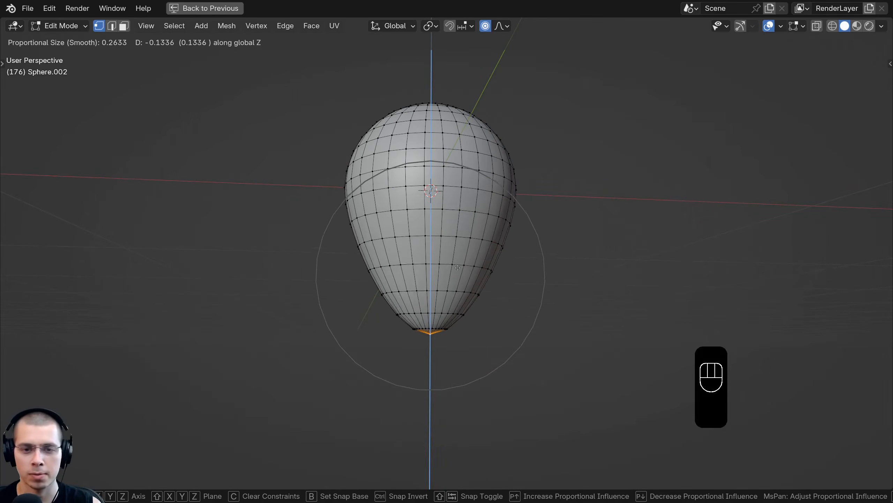
{"action": "scroll", "coordinate": [459, 271], "scroll_direction": "down", "scroll_amount": 3}
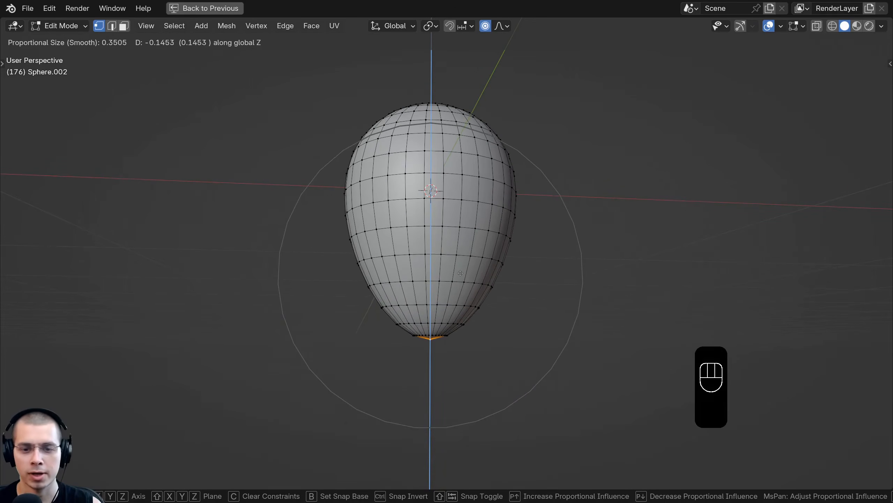
{"action": "left_click", "coordinate": [460, 273]}
Move a horizontal edge loop around the balloon's middle along Z with proportional editing and check the resulting shape.
{"action": "scroll", "coordinate": [460, 273], "scroll_direction": "down", "scroll_amount": 2}
{"action": "mouse_move", "coordinate": [452, 278]}
{"action": "middle_mouse_down"}
{"action": "mouse_move", "coordinate": [429, 316]}
{"action": "mouse_move", "coordinate": [455, 278]}
{"action": "middle_mouse_up"}
{"action": "scroll", "coordinate": [456, 279], "scroll_direction": "up", "scroll_amount": 1}
{"action": "middle_click_drag", "start_coordinate": [455, 278], "coordinate": [451, 256], "text": "shift"}
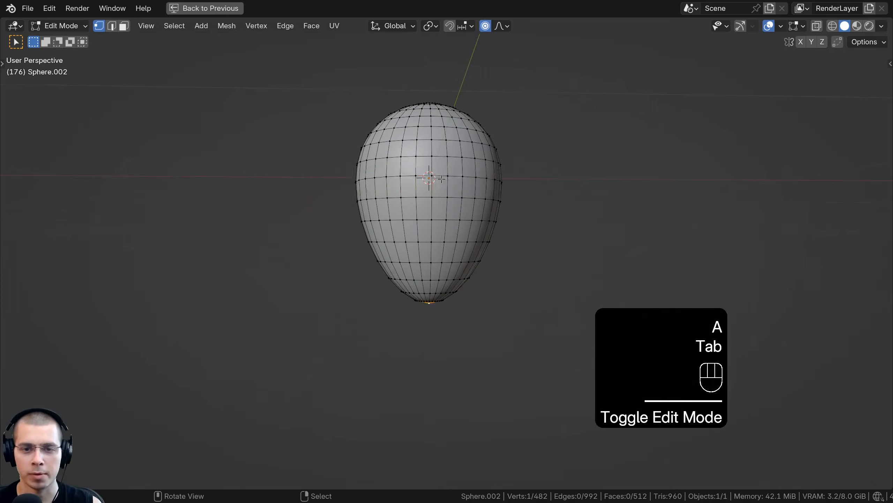
{"action": "left_click", "coordinate": [444, 176], "text": "alt"}
{"action": "key", "text": "g"}
{"action": "key", "text": "z"}
{"action": "left_click", "coordinate": [443, 185]}
{"action": "key", "text": "Tab"}
{"action": "scroll", "coordinate": [444, 190], "scroll_direction": "down", "scroll_amount": 2}
{"action": "middle_click_drag", "start_coordinate": [453, 192], "coordinate": [496, 150]}
Select the lowest edge loop around the balloon's tip and duplicate it in place.
{"action": "key", "text": "Tab"}
{"action": "middle_click_drag", "start_coordinate": [412, 196], "coordinate": [428, 159], "text": "shift"}
{"action": "scroll", "coordinate": [403, 168], "scroll_direction": "up", "scroll_amount": 4}
{"action": "scroll", "coordinate": [419, 208], "scroll_direction": "up", "scroll_amount": 4}
{"action": "middle_click_drag", "start_coordinate": [429, 228], "coordinate": [462, 140]}
{"action": "scroll", "coordinate": [462, 139], "scroll_direction": "up", "scroll_amount": 3}
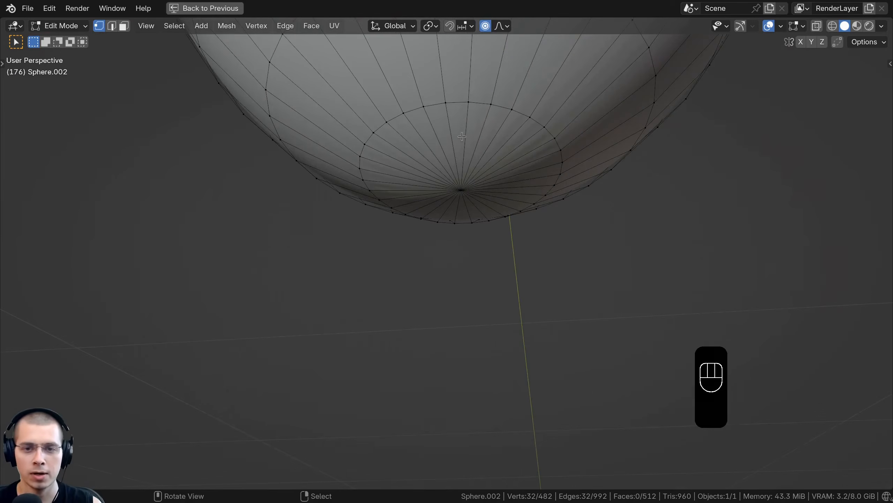
{"action": "left_click", "coordinate": [460, 104], "text": "alt"}
{"action": "middle_click_drag", "start_coordinate": [460, 104], "coordinate": [513, 205]}
{"action": "key", "text": "shift+d"}
{"action": "right_click", "coordinate": [498, 192]}
Turn off proportional editing and scale the duplicated ring down.
{"action": "key", "text": "s"}
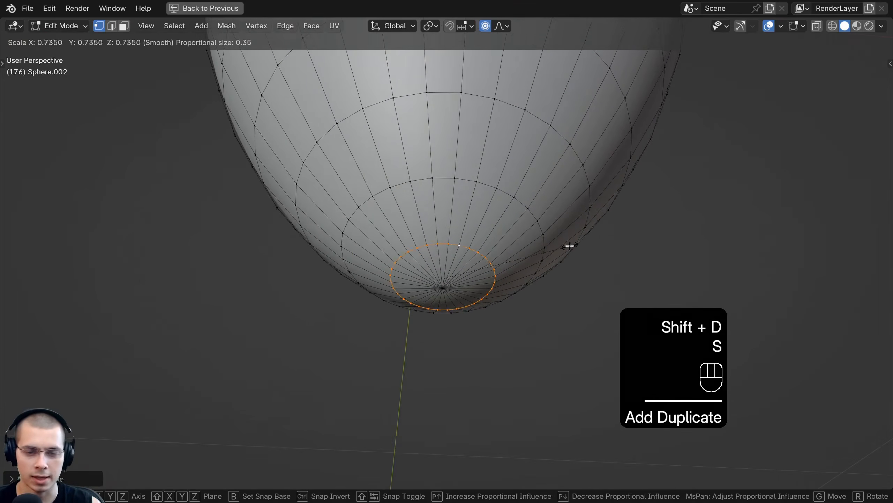
{"action": "right_click", "coordinate": [569, 245]}
{"action": "left_click", "coordinate": [485, 26]}
{"action": "key", "text": "s"}
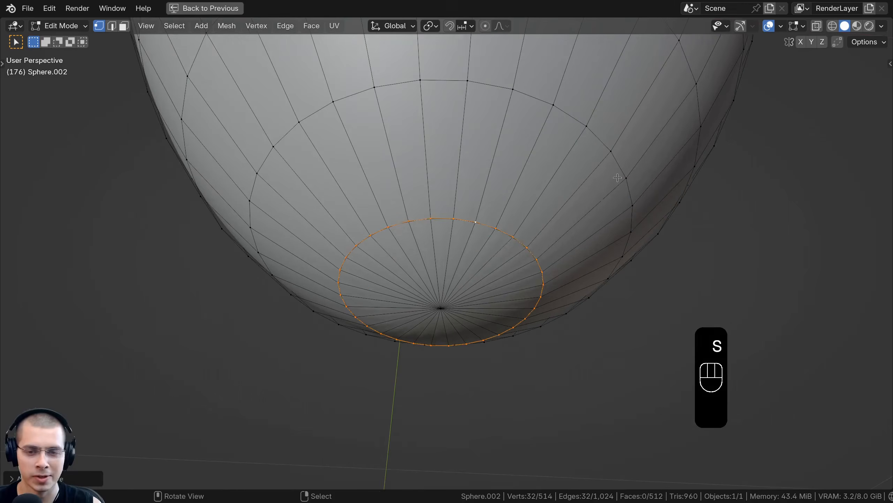
{"action": "scroll", "coordinate": [556, 213], "scroll_direction": "up", "scroll_amount": 2}
{"action": "left_click", "coordinate": [494, 256]}
Position the duplicated ring at the balloon's bottom tip and shrink it to the width of a narrow neck.
{"action": "key", "text": "g"}
{"action": "middle_click_drag", "start_coordinate": [494, 255], "coordinate": [540, 298]}
{"action": "left_click", "coordinate": [504, 301]}
{"action": "key", "text": "s"}
{"action": "left_click", "coordinate": [473, 311]}
{"action": "key", "text": "g"}
{"action": "left_click", "coordinate": [472, 347]}
{"action": "key", "text": "s"}
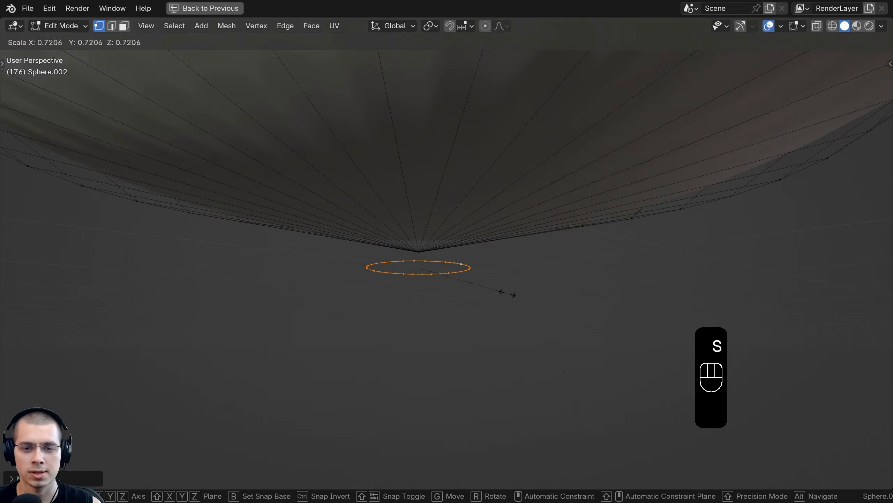
{"action": "left_click", "coordinate": [466, 299]}
{"action": "middle_click_drag", "start_coordinate": [465, 298], "coordinate": [457, 280]}
{"action": "key", "text": "g"}
{"action": "left_click", "coordinate": [457, 248]}
Extrude the ring downward into two neck sections, rotating and moving each end to begin a sideways bend.
{"action": "middle_click_drag", "start_coordinate": [457, 248], "coordinate": [448, 160], "text": "shift"}
{"action": "key", "text": "e"}
{"action": "key", "text": "r"}
{"action": "left_click", "coordinate": [473, 225]}
{"action": "key", "text": "g"}
{"action": "left_click", "coordinate": [472, 224]}
{"action": "key", "text": "e"}
{"action": "key", "text": "r"}
{"action": "left_click", "coordinate": [471, 223]}
{"action": "key", "text": "g"}
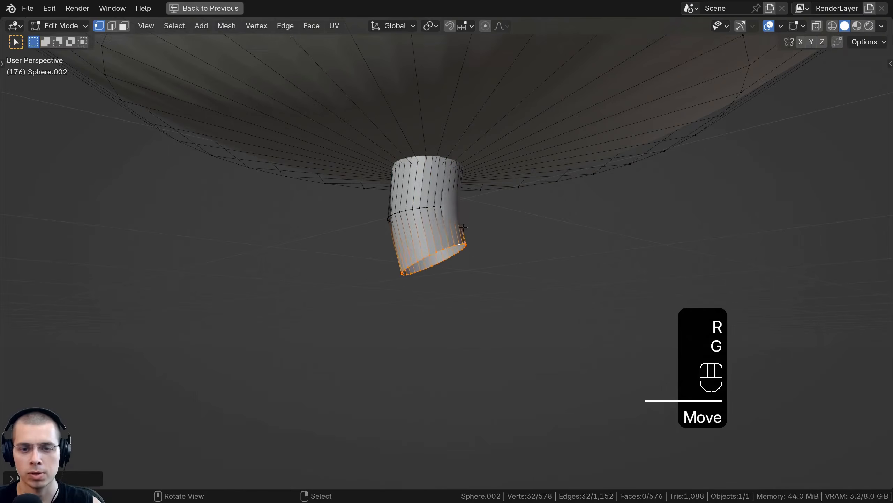
{"action": "left_click", "coordinate": [473, 225]}
Extrude a third neck section, rotate it further sideways, and widen and reposition its end ring.
{"action": "key", "text": "e"}
{"action": "key", "text": "r"}
{"action": "left_click", "coordinate": [494, 248]}
{"action": "key", "text": "g"}
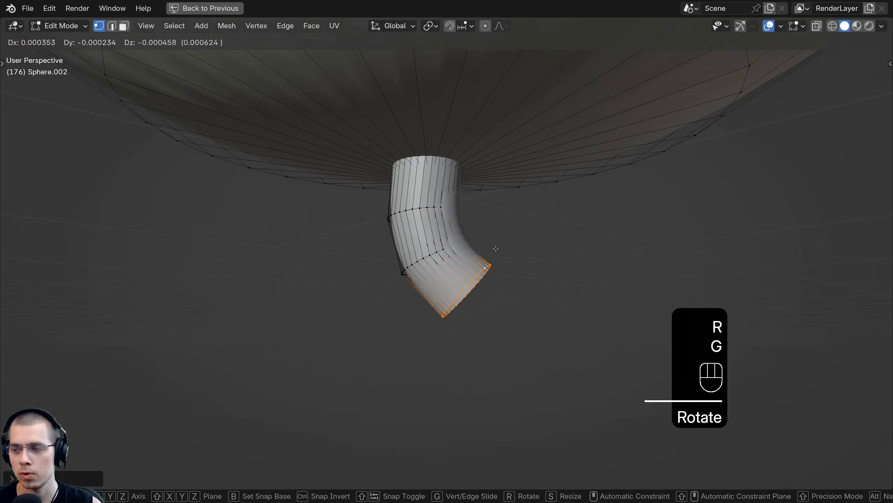
{"action": "left_click", "coordinate": [544, 242]}
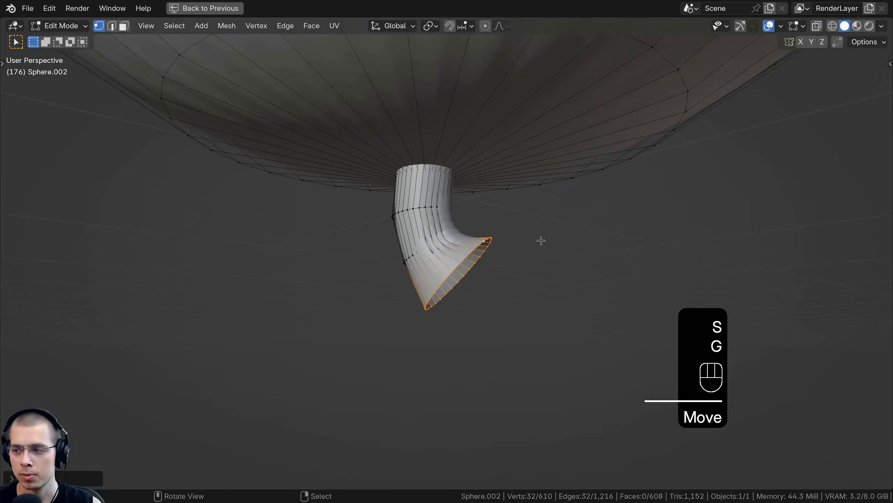
Extrude the neck's end again and flare it outward into a wide opening.
{"action": "key", "text": "e"}
{"action": "key", "text": "s"}
{"action": "left_click", "coordinate": [549, 260]}
{"action": "key", "text": "e"}
{"action": "key", "text": "s"}
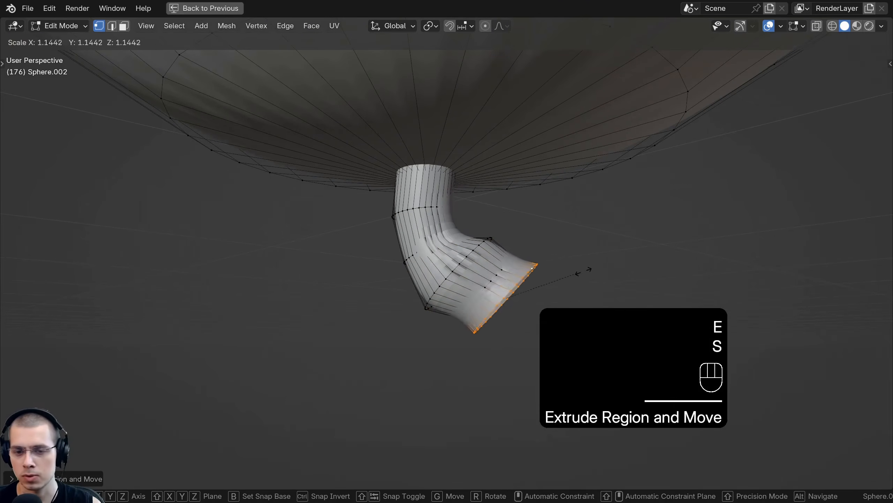
{"action": "left_click", "coordinate": [625, 263]}
{"action": "key", "text": "g"}
{"action": "left_click", "coordinate": [615, 254]}
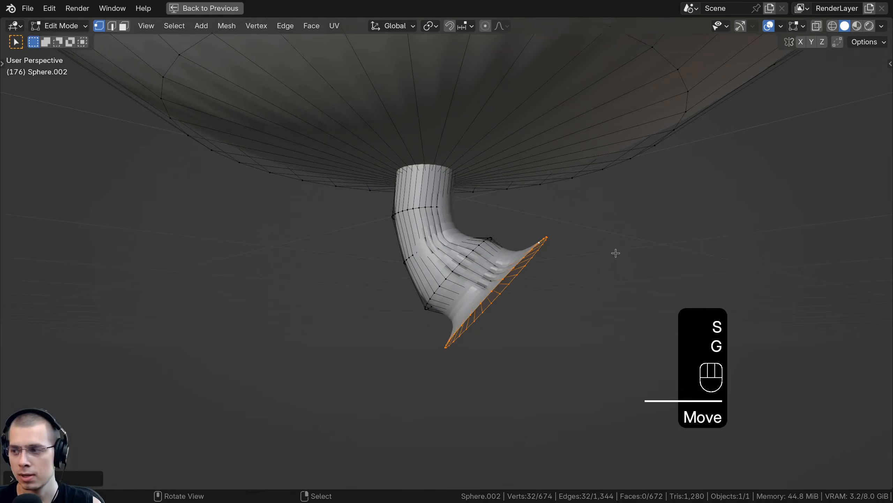
Extrude the flared opening to give the rim thickness, then extrude and scale its edge inward to form the inner lip.
{"action": "key", "text": "e"}
{"action": "left_click", "coordinate": [634, 271]}
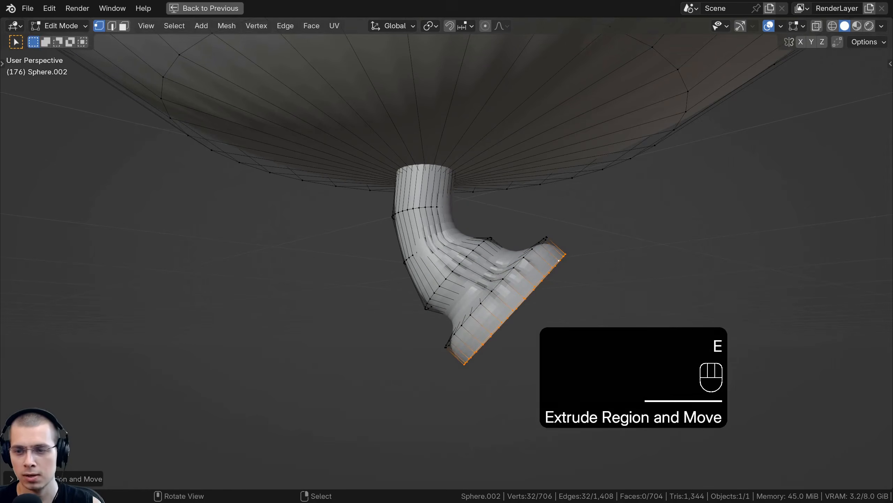
{"action": "key", "text": "e"}
{"action": "key", "text": "s"}
{"action": "left_click", "coordinate": [746, 281]}
{"action": "middle_click_drag", "start_coordinate": [746, 282], "coordinate": [728, 336]}
{"action": "key", "text": "s"}
{"action": "left_click", "coordinate": [669, 277]}
{"action": "key", "text": "e"}
{"action": "left_click", "coordinate": [686, 316]}
{"action": "mouse_move", "coordinate": [687, 316]}
{"action": "middle_mouse_down"}
{"action": "mouse_move", "coordinate": [606, 265]}
{"action": "mouse_move", "coordinate": [645, 299]}
{"action": "mouse_move", "coordinate": [608, 274]}
{"action": "mouse_move", "coordinate": [662, 330]}
{"action": "mouse_move", "coordinate": [679, 334]}
{"action": "mouse_move", "coordinate": [664, 267]}
{"action": "middle_mouse_up"}
{"action": "key", "text": "g"}
{"action": "left_click", "coordinate": [611, 277]}
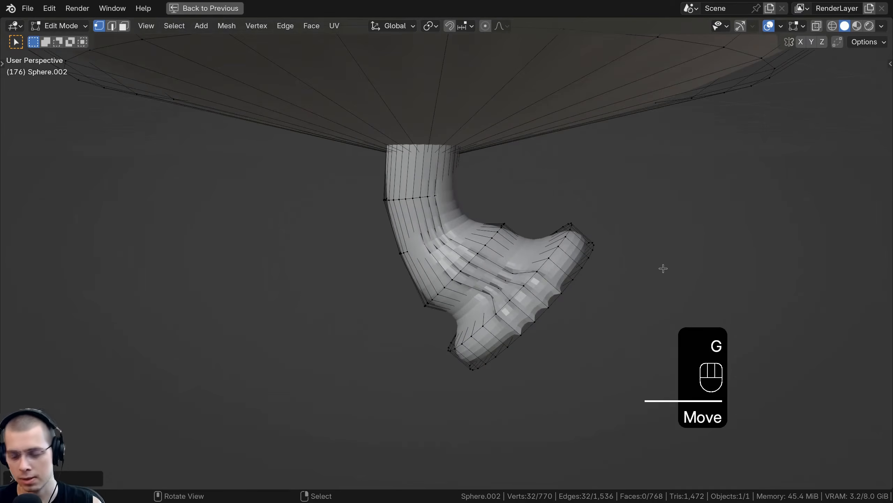
Switch to wireframe shading and extrude the inner lip back into the neck, scaling and moving the ring to fit inside.
{"action": "key", "text": "z"}
{"action": "left_click", "coordinate": [560, 261]}
{"action": "middle_click_drag", "start_coordinate": [513, 249], "coordinate": [526, 235]}
{"action": "key", "text": "g"}
{"action": "left_click", "coordinate": [534, 226]}
{"action": "key", "text": "e"}
{"action": "left_click", "coordinate": [504, 208]}
{"action": "key", "text": "s"}
{"action": "left_click", "coordinate": [565, 220]}
{"action": "key", "text": "g"}
{"action": "left_click", "coordinate": [523, 219]}
Extrude another narrower section deeper inside the neck and return to solid shading.
{"action": "key", "text": "e"}
{"action": "left_click", "coordinate": [523, 216]}
{"action": "key", "text": "s"}
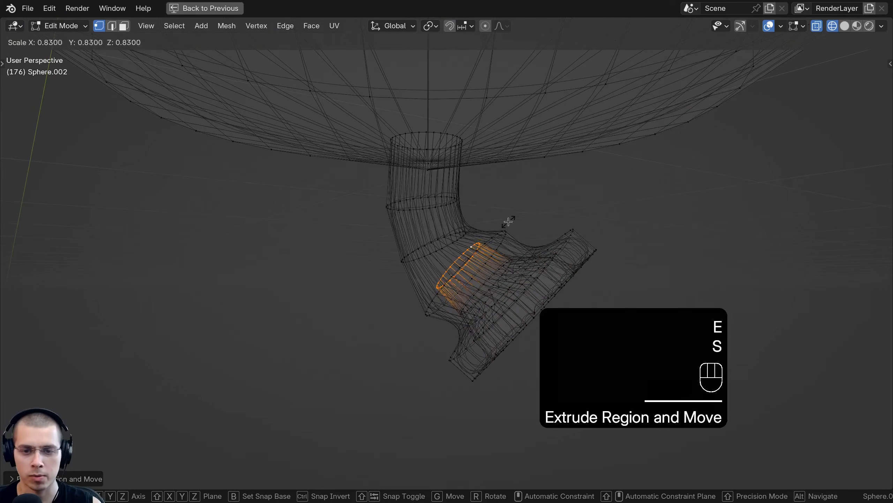
{"action": "left_click", "coordinate": [389, 244]}
{"action": "key", "text": "z"}
{"action": "left_click", "coordinate": [582, 256]}
Examine the neck's surface shading up close in Object Mode.
{"action": "middle_click_drag", "start_coordinate": [562, 243], "coordinate": [523, 184]}
{"action": "scroll", "coordinate": [522, 184], "scroll_direction": "down", "scroll_amount": 3}
{"action": "mouse_move", "coordinate": [521, 215]}
{"action": "middle_mouse_down"}
{"action": "mouse_move", "coordinate": [509, 196]}
{"action": "mouse_move", "coordinate": [509, 212]}
{"action": "middle_mouse_up"}
{"action": "scroll", "coordinate": [508, 212], "scroll_direction": "up", "scroll_amount": 7}
{"action": "middle_click_drag", "start_coordinate": [486, 284], "coordinate": [502, 277]}
{"action": "scroll", "coordinate": [502, 276], "scroll_direction": "up", "scroll_amount": 3}
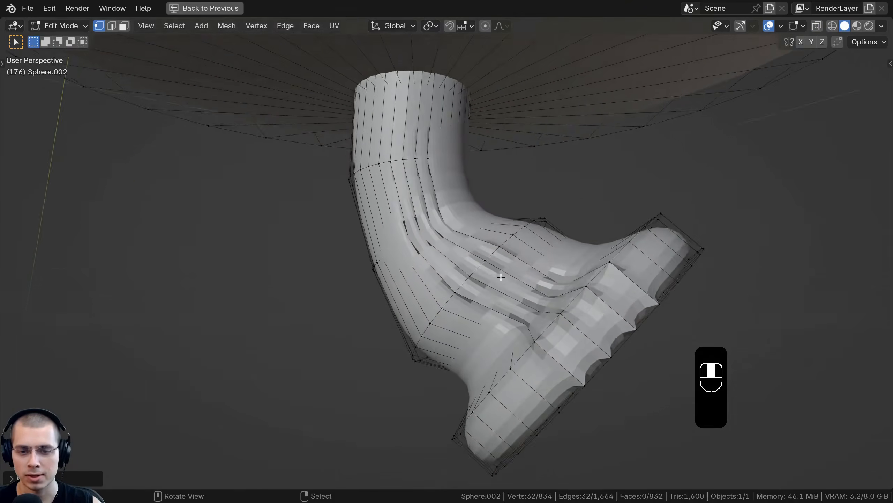
{"action": "key", "text": "Tab"}
{"action": "scroll", "coordinate": [452, 206], "scroll_direction": "down", "scroll_amount": 2}
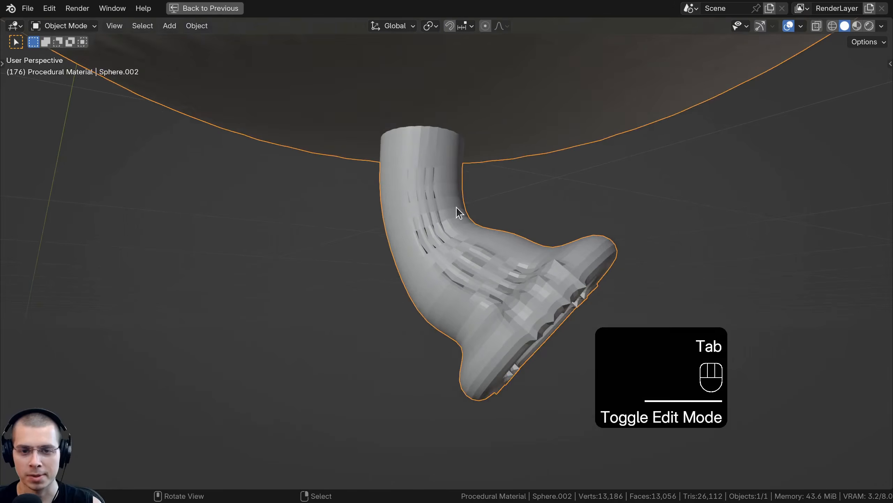
Recalculate the normals of the whole balloon mesh to face outside.
{"action": "key", "text": "Tab"}
{"action": "key", "text": "a"}
{"action": "key", "text": "a"}
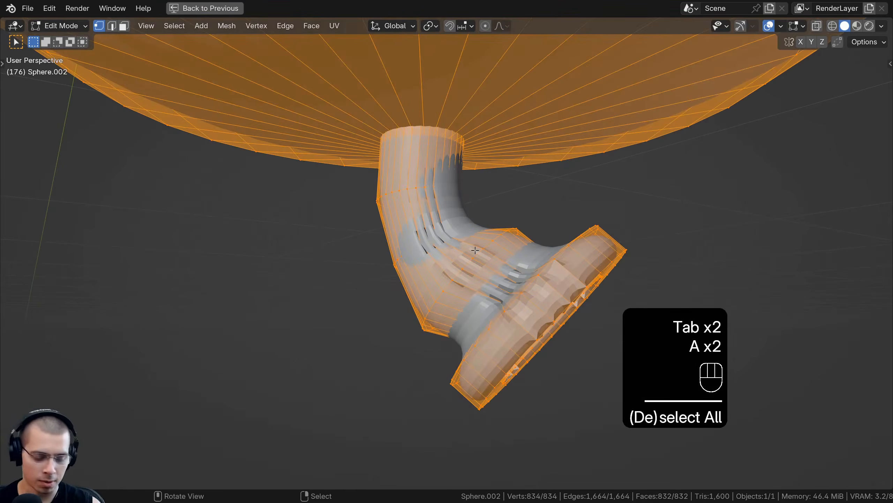
{"action": "key", "text": "shift+n"}
{"action": "scroll", "coordinate": [478, 251], "scroll_direction": "down", "scroll_amount": 3}
{"action": "mouse_move", "coordinate": [478, 250]}
{"action": "middle_mouse_down"}
{"action": "mouse_move", "coordinate": [354, 214]}
{"action": "mouse_move", "coordinate": [486, 283]}
{"action": "middle_mouse_up"}
{"action": "key", "text": "a"}
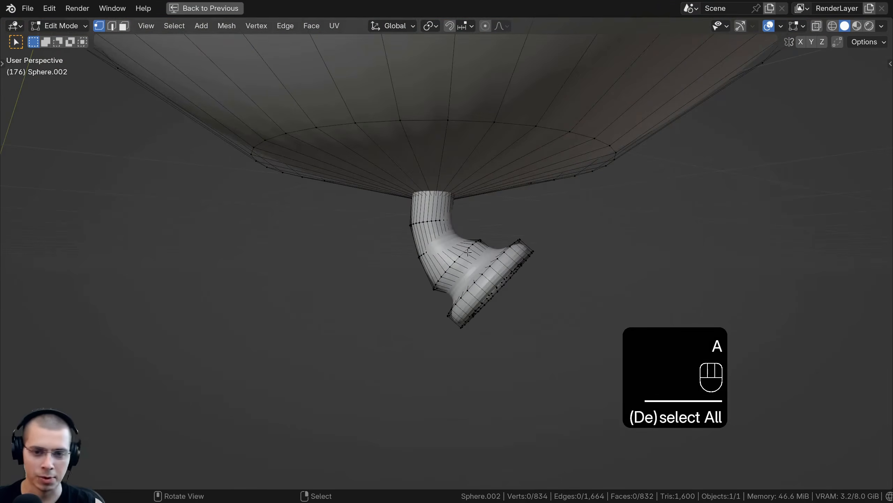
Select the whole linked neck piece, then resize it and position it against the balloon's bottom tip.
{"action": "key", "text": "l"}
{"action": "middle_click_drag", "start_coordinate": [464, 206], "coordinate": [493, 211]}
{"action": "key", "text": "s"}
{"action": "left_click", "coordinate": [521, 225]}
{"action": "key", "text": "g"}
{"action": "left_click", "coordinate": [511, 196]}
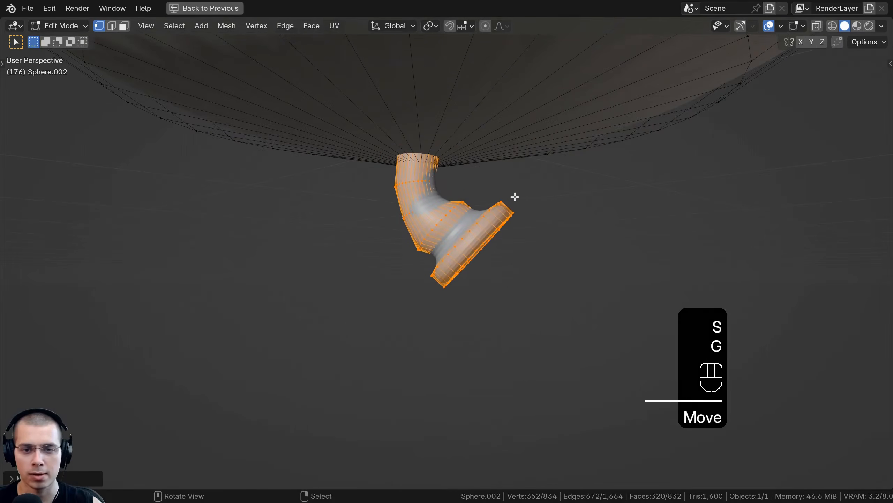
{"action": "key", "text": "s"}
{"action": "left_click", "coordinate": [574, 196]}
{"action": "key", "text": "g"}
{"action": "left_click", "coordinate": [584, 197]}
Shade the balloon object smooth in Object Mode and check the neck's proportions against the body.
{"action": "key", "text": "Tab"}
{"action": "scroll", "coordinate": [577, 211], "scroll_direction": "down", "scroll_amount": 11}
{"action": "middle_click_drag", "start_coordinate": [549, 201], "coordinate": [471, 131]}
{"action": "key", "text": "w"}
{"action": "left_click", "coordinate": [427, 132]}
{"action": "scroll", "coordinate": [525, 322], "scroll_direction": "down", "scroll_amount": 6}
{"action": "middle_click_drag", "start_coordinate": [524, 321], "coordinate": [480, 297]}
{"action": "scroll", "coordinate": [479, 292], "scroll_direction": "up", "scroll_amount": 6}
{"action": "scroll", "coordinate": [481, 298], "scroll_direction": "down", "scroll_amount": 4}
{"action": "scroll", "coordinate": [481, 297], "scroll_direction": "down", "scroll_amount": 1}
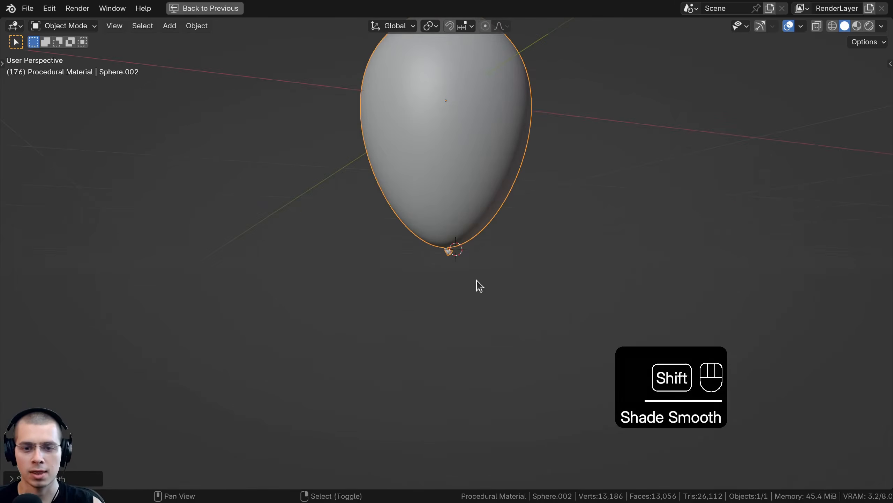
Resize the selected neck piece in Edit Mode and move it up against the balloon's bottom tip.
{"action": "key", "text": "Tab"}
{"action": "scroll", "coordinate": [494, 264], "scroll_direction": "up", "scroll_amount": 4}
{"action": "key", "text": "s"}
{"action": "left_click", "coordinate": [514, 265]}
{"action": "scroll", "coordinate": [516, 261], "scroll_direction": "up", "scroll_amount": 5}
{"action": "key", "text": "s"}
{"action": "left_click", "coordinate": [528, 263]}
{"action": "key", "text": "g"}
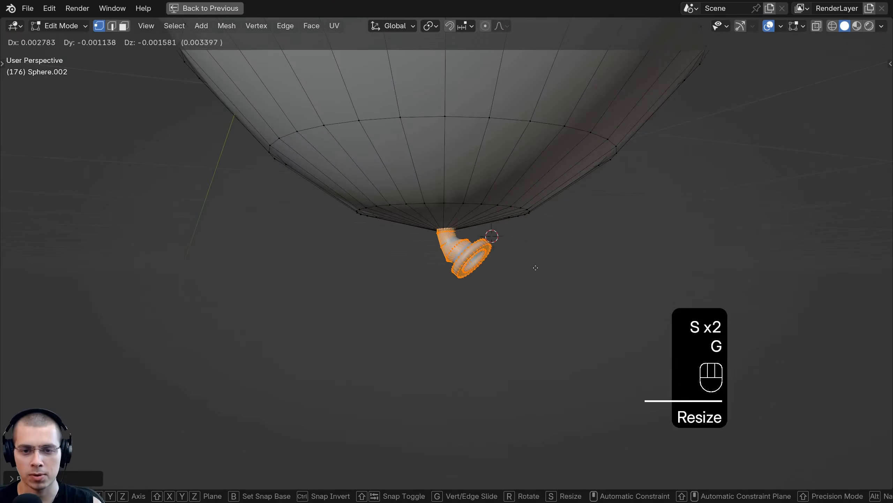
{"action": "left_click", "coordinate": [535, 267]}
Fine-tune the neck piece's size, tilt and position so it meets the balloon's bottom tip.
{"action": "key", "text": "s"}
{"action": "key", "text": "g"}
{"action": "left_click", "coordinate": [532, 272]}
{"action": "key", "text": "r"}
{"action": "key", "text": "g"}
{"action": "left_click", "coordinate": [530, 276]}
Examine in Object Mode how the neck joins the balloon, viewing it from several angles.
{"action": "key", "text": "Tab"}
{"action": "scroll", "coordinate": [512, 280], "scroll_direction": "down", "scroll_amount": 5}
{"action": "key", "text": "a"}
{"action": "scroll", "coordinate": [511, 280], "scroll_direction": "down", "scroll_amount": 3}
{"action": "middle_click_drag", "start_coordinate": [511, 280], "coordinate": [339, 314]}
{"action": "scroll", "coordinate": [449, 283], "scroll_direction": "up", "scroll_amount": 1}
{"action": "middle_click_drag", "start_coordinate": [449, 283], "coordinate": [445, 182]}
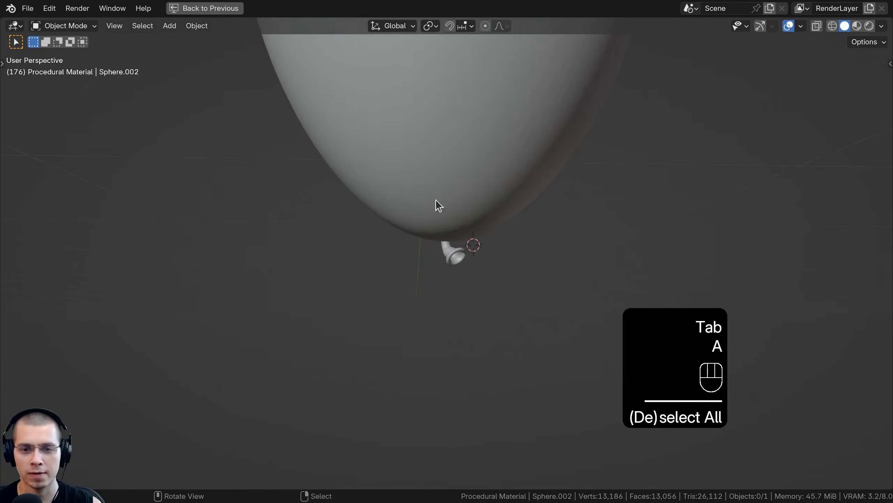
{"action": "middle_click_drag", "start_coordinate": [445, 252], "coordinate": [434, 225]}
{"action": "scroll", "coordinate": [524, 251], "scroll_direction": "up", "scroll_amount": 5}
Add a plane inside the balloon's mesh and scale it down to roughly the neck's size.
{"action": "left_click", "coordinate": [491, 203]}
{"action": "key", "text": "Tab"}
{"action": "key", "text": "a"}
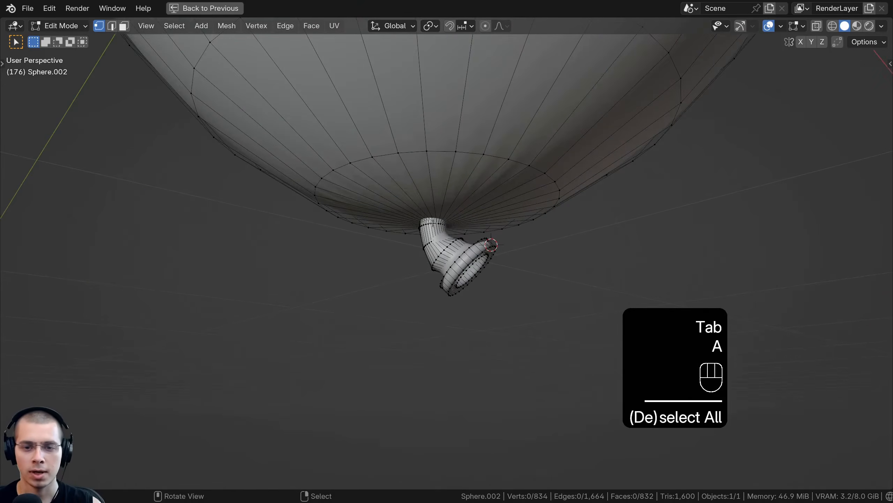
{"action": "key", "text": "shift+a"}
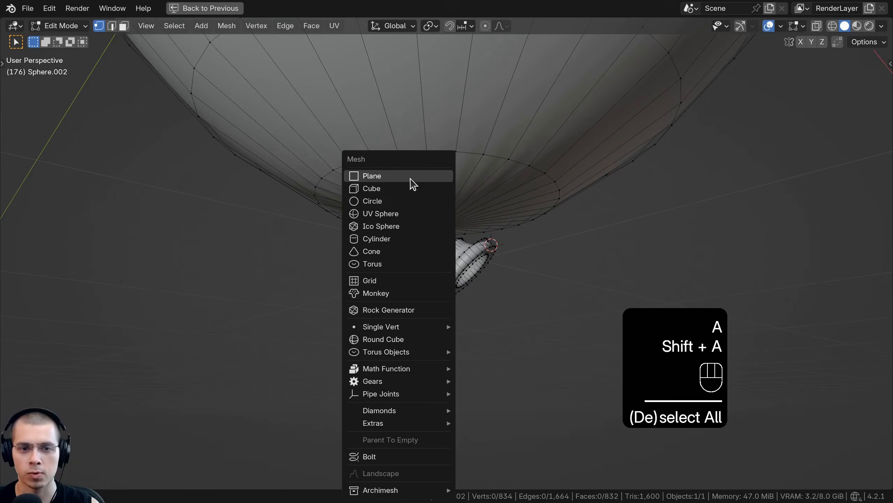
{"action": "left_click", "coordinate": [413, 183]}
{"action": "key", "text": "s"}
{"action": "key", "text": "s"}
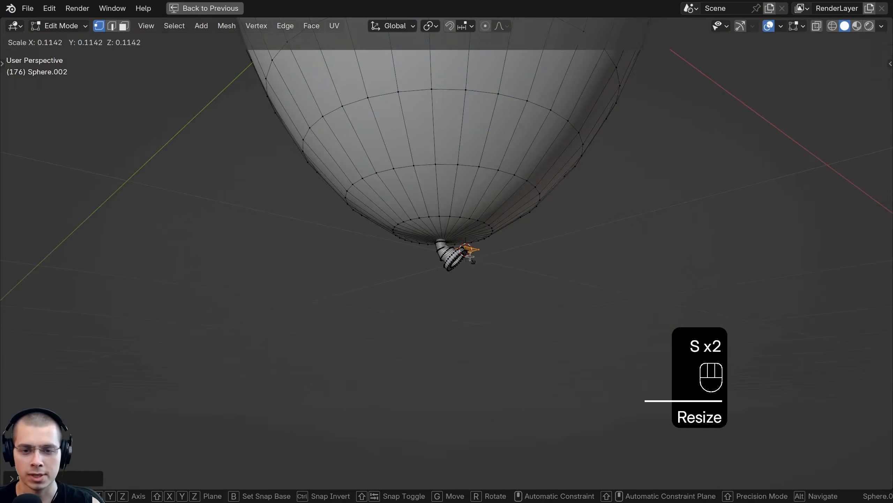
{"action": "left_click", "coordinate": [470, 257]}
Move the small plane next to the neck, resize it and rotate it to face the neck's side.
{"action": "scroll", "coordinate": [470, 257], "scroll_direction": "up", "scroll_amount": 4}
{"action": "middle_click_drag", "start_coordinate": [470, 257], "coordinate": [415, 269]}
{"action": "key", "text": "g"}
{"action": "left_click", "coordinate": [542, 245]}
{"action": "key", "text": "s"}
{"action": "left_click", "coordinate": [518, 244]}
{"action": "middle_click_drag", "start_coordinate": [519, 244], "coordinate": [555, 230]}
{"action": "key", "text": "r"}
{"action": "left_click", "coordinate": [448, 299]}
Shrink the plane further and move it close to the narrow upper part of the neck.
{"action": "middle_click_drag", "start_coordinate": [448, 299], "coordinate": [585, 265]}
{"action": "scroll", "coordinate": [586, 265], "scroll_direction": "up", "scroll_amount": 4}
{"action": "key", "text": "s"}
{"action": "left_click", "coordinate": [447, 229]}
{"action": "middle_click_drag", "start_coordinate": [448, 229], "coordinate": [494, 221]}
{"action": "key", "text": "g"}
{"action": "left_click", "coordinate": [528, 207]}
{"action": "key", "text": "s"}
{"action": "left_click", "coordinate": [500, 189]}
Rotate the plane upright and position it alongside the neck just below the balloon.
{"action": "middle_click_drag", "start_coordinate": [499, 189], "coordinate": [595, 194]}
{"action": "key", "text": "r"}
{"action": "left_click", "coordinate": [483, 164]}
{"action": "key", "text": "g"}
{"action": "left_click", "coordinate": [463, 167]}
{"action": "key", "text": "g"}
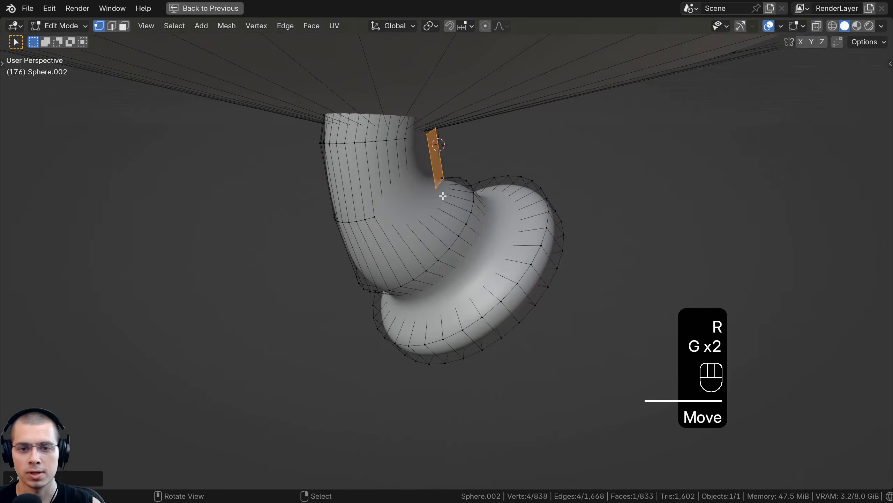
Select one upright side of the plane and extrude it around the front of the neck.
{"action": "left_click", "coordinate": [427, 137]}
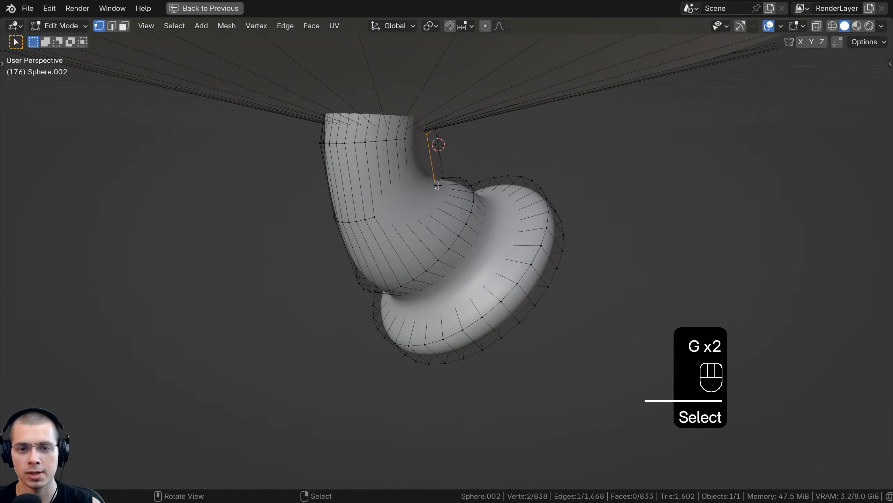
{"action": "middle_click_drag", "start_coordinate": [437, 185], "coordinate": [420, 185]}
{"action": "left_click", "coordinate": [356, 213]}
{"action": "middle_click_drag", "start_coordinate": [356, 212], "coordinate": [545, 200]}
{"action": "key", "text": "e"}
{"action": "left_click", "coordinate": [469, 198]}
{"action": "key", "text": "g"}
{"action": "left_click", "coordinate": [481, 199]}
Adjust the strip's selected vertices around the neck and extrude another segment.
{"action": "middle_click_drag", "start_coordinate": [481, 199], "coordinate": [548, 247]}
{"action": "left_click", "coordinate": [506, 173], "text": "shift"}
{"action": "key", "text": "g"}
{"action": "left_click", "coordinate": [564, 254]}
{"action": "key", "text": "e"}
{"action": "left_click", "coordinate": [549, 246]}
Select the strip's lower edge in edge select mode and move it to even out the band.
{"action": "key", "text": "2"}
{"action": "left_click", "coordinate": [538, 245]}
{"action": "key", "text": "g"}
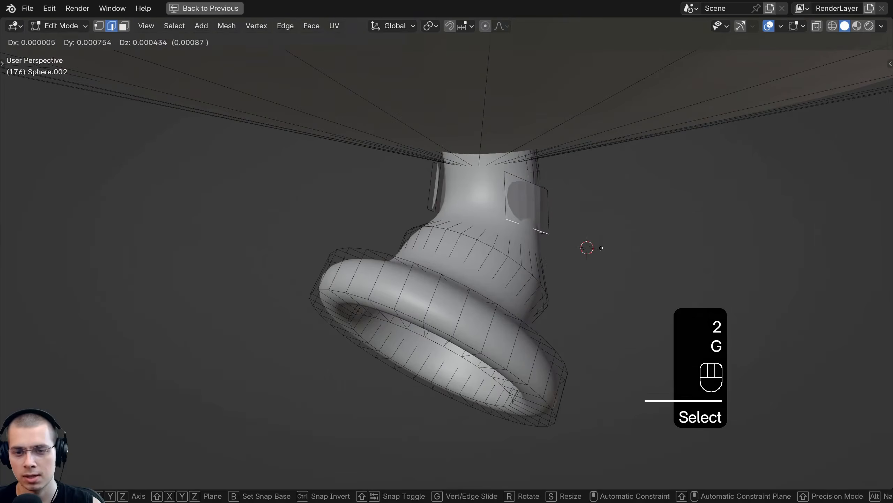
{"action": "key", "text": "g"}
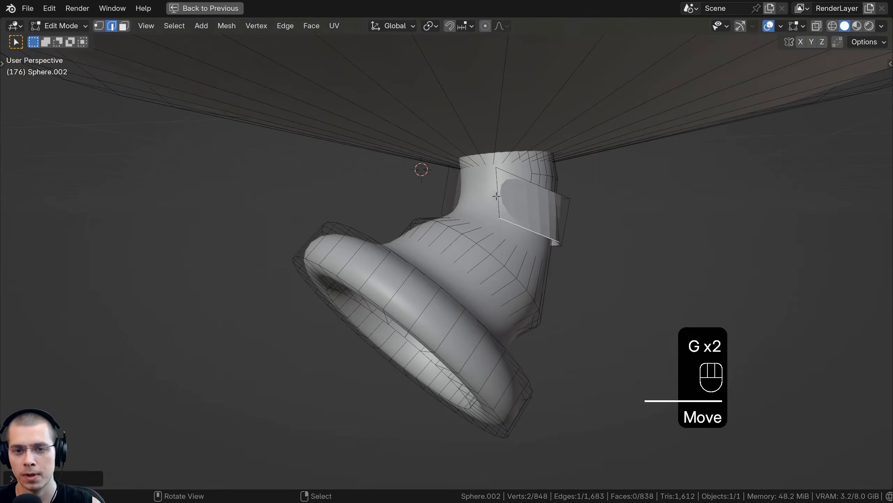
Extrude the strip's open end edge in two more segments to continue wrapping it around the neck.
{"action": "left_click", "coordinate": [556, 204]}
{"action": "middle_click_drag", "start_coordinate": [556, 205], "coordinate": [562, 205]}
{"action": "key", "text": "e"}
{"action": "left_click", "coordinate": [481, 196]}
{"action": "middle_click_drag", "start_coordinate": [481, 196], "coordinate": [598, 183]}
{"action": "key", "text": "g"}
{"action": "left_click", "coordinate": [509, 207]}
{"action": "key", "text": "e"}
{"action": "left_click", "coordinate": [489, 202]}
Move the strip's end edge outward from the neck and rotate it to tilt downward.
{"action": "key", "text": "g"}
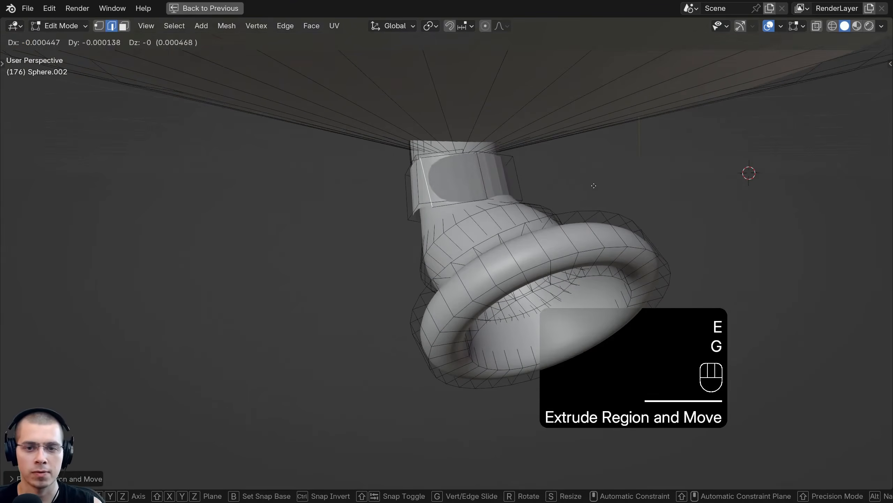
{"action": "left_click", "coordinate": [559, 167]}
{"action": "key", "text": "r"}
{"action": "scroll", "coordinate": [476, 202], "scroll_direction": "down", "scroll_amount": 4}
{"action": "middle_click_drag", "start_coordinate": [481, 202], "coordinate": [482, 158], "text": "shift"}
{"action": "key", "text": "r"}
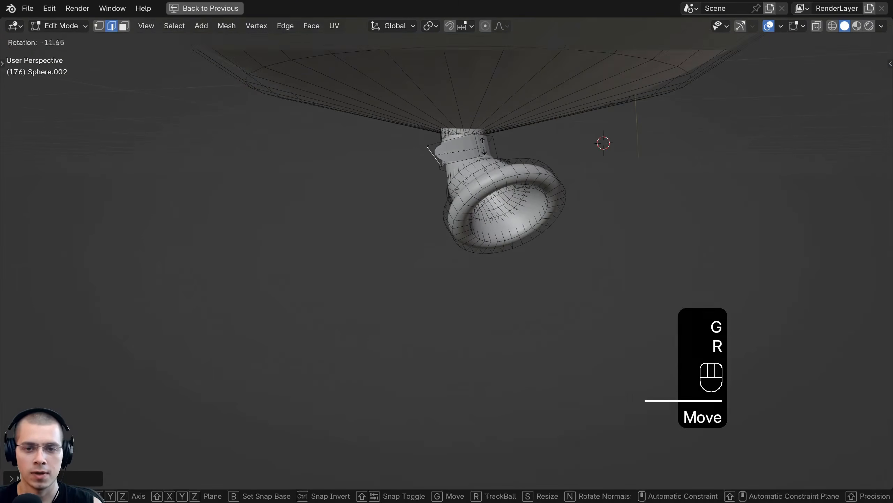
{"action": "left_click", "coordinate": [481, 139]}
Extrude the end edge downward in two segments to start a hanging string, rotating the edge in front view.
{"action": "key", "text": "e"}
{"action": "left_click", "coordinate": [442, 237]}
{"action": "scroll", "coordinate": [466, 260], "scroll_direction": "down", "scroll_amount": 3}
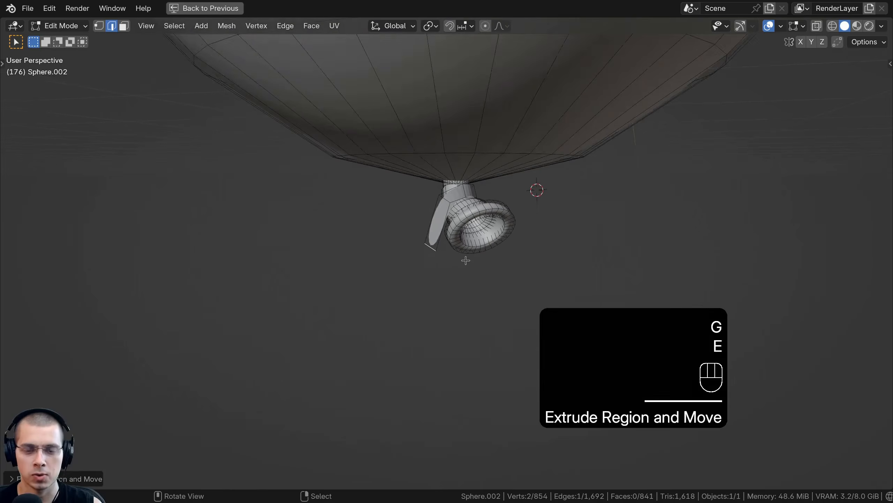
{"action": "key", "text": "KP_1"}
{"action": "scroll", "coordinate": [466, 259], "scroll_direction": "down", "scroll_amount": 6}
{"action": "middle_click_drag", "start_coordinate": [501, 244], "coordinate": [479, 93], "text": "shift"}
{"action": "scroll", "coordinate": [477, 97], "scroll_direction": "down", "scroll_amount": 2}
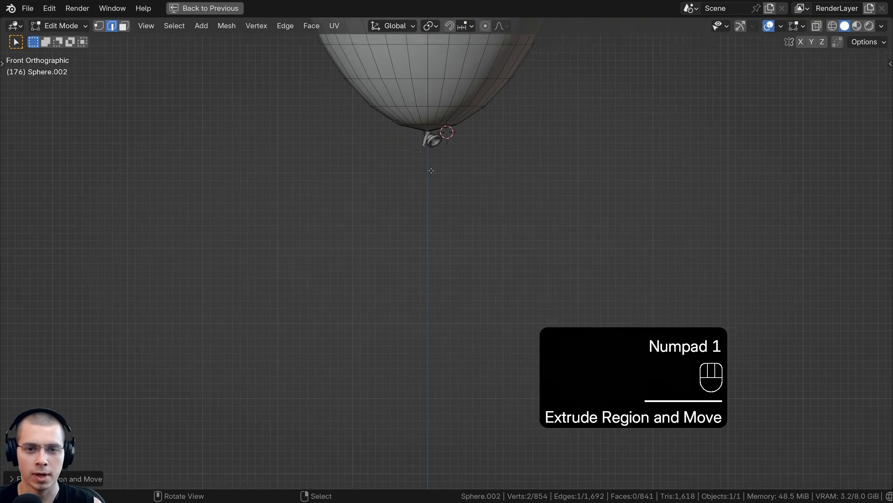
{"action": "key", "text": "e"}
{"action": "left_click", "coordinate": [427, 221]}
{"action": "key", "text": "r"}
{"action": "left_click", "coordinate": [431, 201]}
Extrude two more string segments downward, rotating each end edge to give the string a gentle curve.
{"action": "key", "text": "e"}
{"action": "left_click", "coordinate": [444, 296]}
{"action": "key", "text": "r"}
{"action": "left_click", "coordinate": [451, 290]}
{"action": "middle_click_drag", "start_coordinate": [453, 291], "coordinate": [446, 210], "text": "shift"}
{"action": "key", "text": "e"}
{"action": "left_click", "coordinate": [443, 313]}
{"action": "key", "text": "r"}
{"action": "left_click", "coordinate": [440, 321]}
{"action": "key", "text": "g"}
Extrude the string's lowest segment, then rotate and reposition its end edge.
{"action": "key", "text": "e"}
{"action": "left_click", "coordinate": [432, 390]}
{"action": "key", "text": "r"}
{"action": "left_click", "coordinate": [433, 380]}
{"action": "key", "text": "g"}
{"action": "left_click", "coordinate": [435, 379]}
Extrude a very short segment at the string's lower end to tighten its tip.
{"action": "middle_click_drag", "start_coordinate": [437, 373], "coordinate": [460, 172], "text": "shift"}
{"action": "scroll", "coordinate": [470, 197], "scroll_direction": "up", "scroll_amount": 6}
{"action": "middle_click_drag", "start_coordinate": [474, 231], "coordinate": [494, 362], "text": "shift"}
{"action": "scroll", "coordinate": [470, 235], "scroll_direction": "up", "scroll_amount": 4}
{"action": "key", "text": "e"}
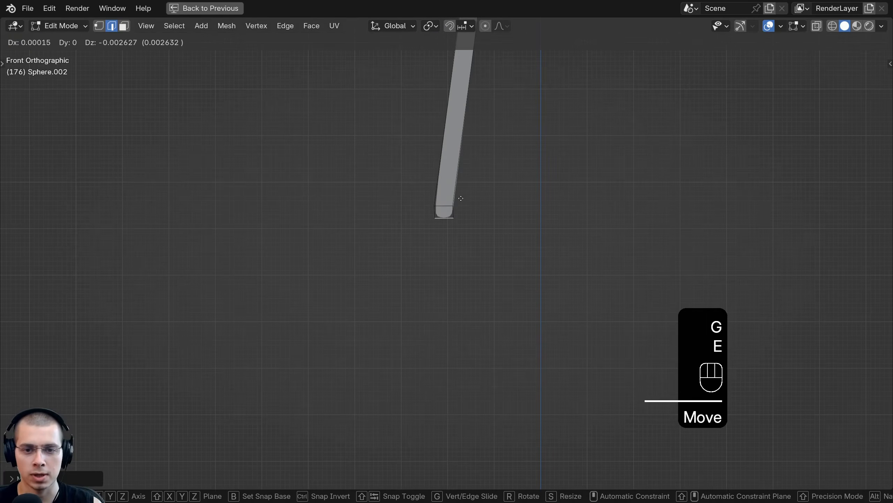
{"action": "left_click", "coordinate": [456, 200]}
Shade the balloon object with its string smooth in Object Mode.
{"action": "key", "text": "Tab"}
{"action": "scroll", "coordinate": [470, 168], "scroll_direction": "down", "scroll_amount": 17}
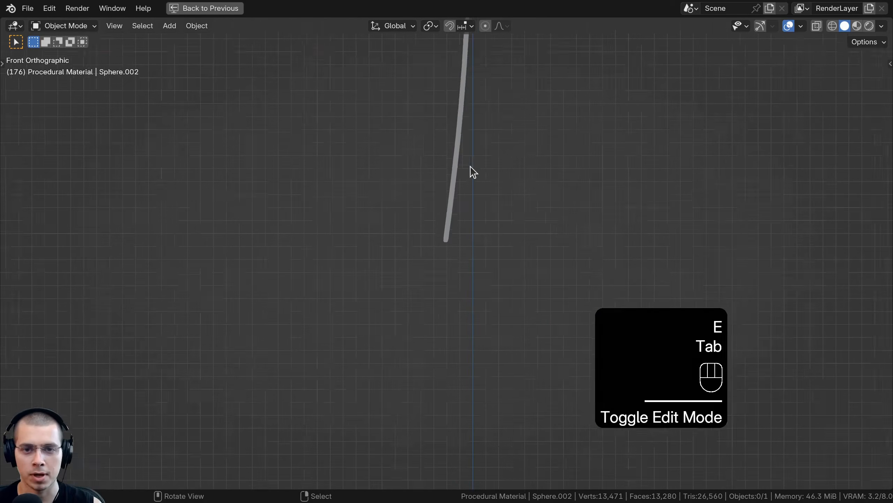
{"action": "middle_click_drag", "start_coordinate": [462, 188], "coordinate": [447, 251], "text": "shift"}
{"action": "scroll", "coordinate": [447, 243], "scroll_direction": "up", "scroll_amount": 2}
{"action": "right_click", "coordinate": [452, 143]}
{"action": "key", "text": "w"}
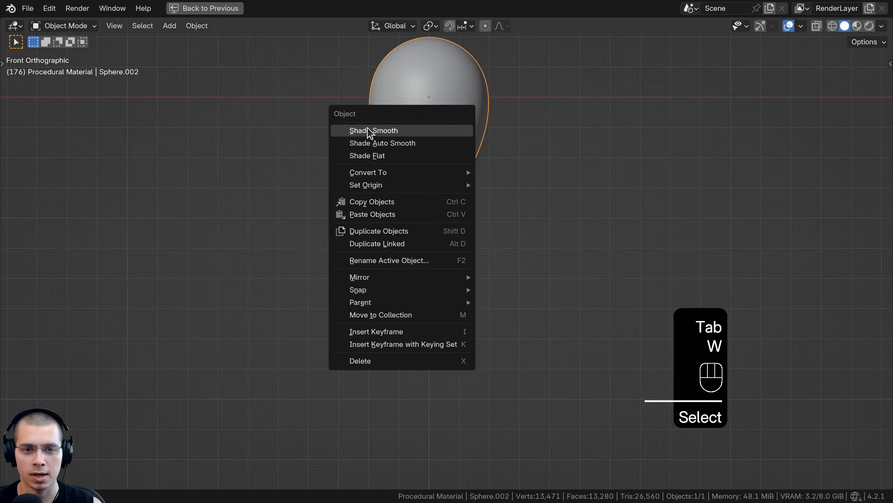
{"action": "left_click", "coordinate": [382, 134]}
{"action": "scroll", "coordinate": [441, 193], "scroll_direction": "down", "scroll_amount": 3}
{"action": "middle_click_drag", "start_coordinate": [441, 193], "coordinate": [419, 190]}
Select the hanging string's vertices in front wireframe view and stretch them along the Z axis.
{"action": "key", "text": "Tab"}
{"action": "key", "text": "KP_1"}
{"action": "key", "text": "1"}
{"action": "key", "text": "z"}
{"action": "scroll", "coordinate": [399, 233], "scroll_direction": "up", "scroll_amount": 4}
{"action": "key", "text": "a"}
{"action": "key", "text": "b"}
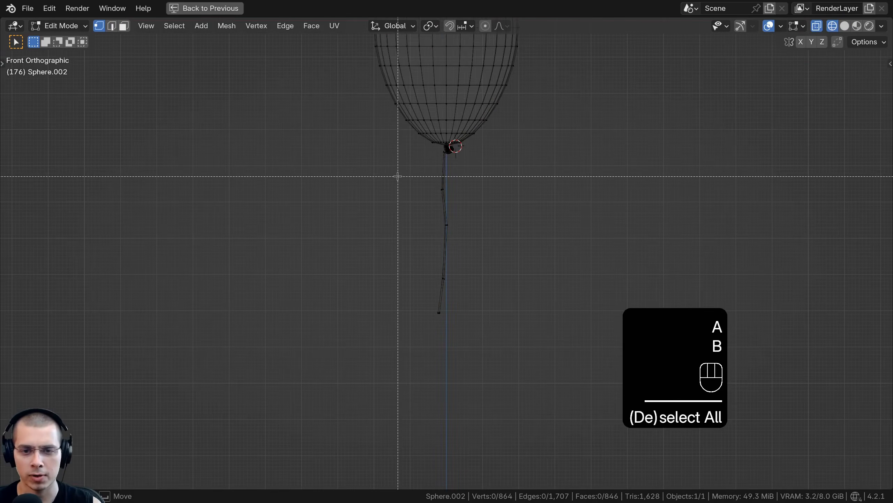
{"action": "left_click_drag", "start_coordinate": [398, 155], "coordinate": [518, 375]}
{"action": "key", "text": "s"}
{"action": "key", "text": "z"}
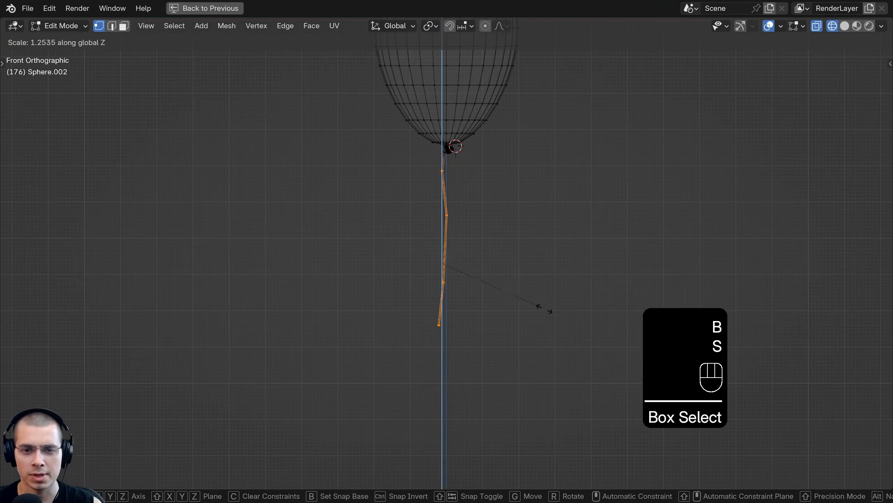
{"action": "left_click", "coordinate": [557, 327]}
Move the selected string vertices down about 0.18 units along Z, then rotate and reposition them below the balloon's knot.
{"action": "key", "text": "g"}
{"action": "key", "text": "z"}
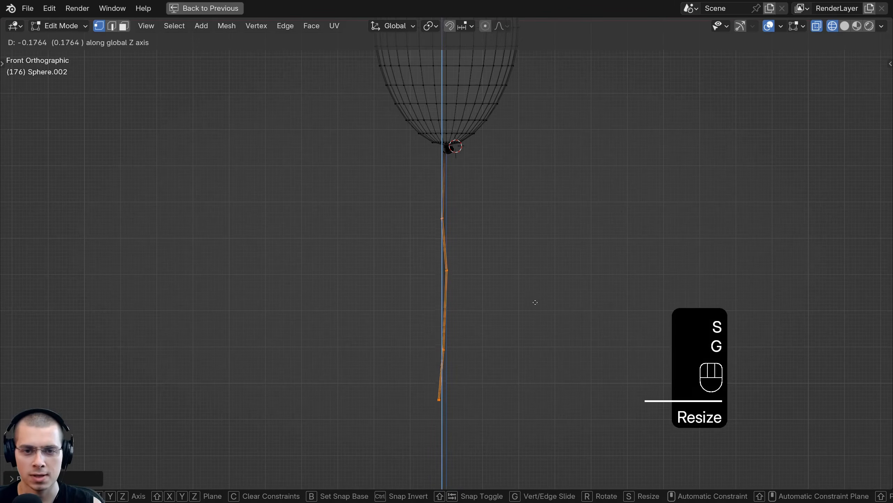
{"action": "left_click", "coordinate": [536, 305]}
{"action": "key", "text": "g"}
{"action": "key", "text": "r"}
{"action": "left_click", "coordinate": [546, 293]}
{"action": "key", "text": "g"}
{"action": "key", "text": "r"}
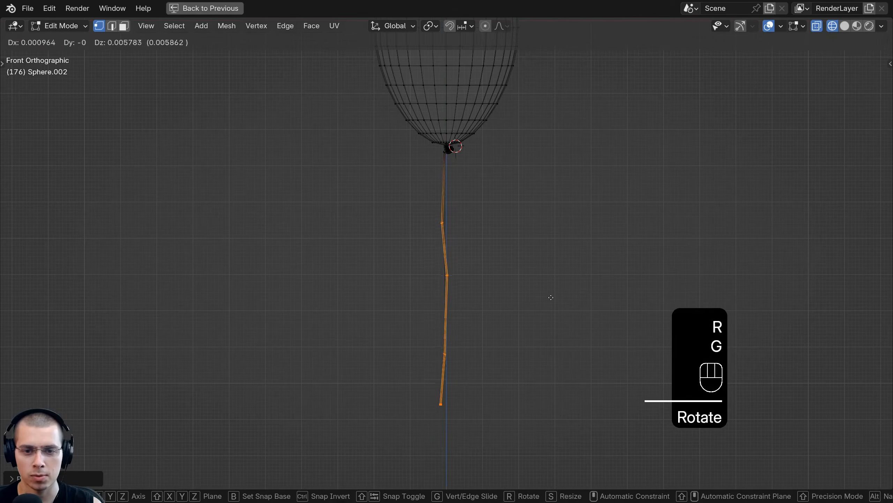
{"action": "left_click", "coordinate": [552, 297]}
Box-select string vertices in two passes and reposition each selection to refine the string's bends.
{"action": "key", "text": "a"}
{"action": "key", "text": "b"}
{"action": "key", "text": "g"}
{"action": "mouse_move", "coordinate": [425, 266]}
{"action": "left_mouse_down"}
{"action": "mouse_move", "coordinate": [470, 291]}
{"action": "mouse_move", "coordinate": [394, 363]}
{"action": "left_mouse_up"}
{"action": "left_click", "coordinate": [472, 293]}
{"action": "key", "text": "a"}
{"action": "key", "text": "b"}
{"action": "key", "text": "g"}
{"action": "left_click", "coordinate": [389, 364]}
Return to Object Mode with solid shading, deselect the balloon and look through the camera.
{"action": "key", "text": "z"}
{"action": "key", "text": "Tab"}
{"action": "key", "text": "a"}
{"action": "middle_click_drag", "start_coordinate": [365, 286], "coordinate": [473, 255]}
{"action": "key", "text": "KP_0"}
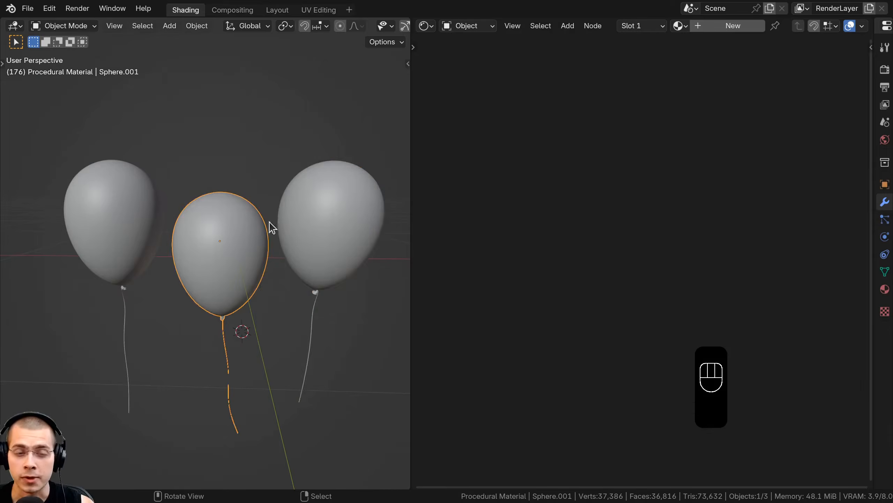
Examine the three balloon objects from several angles.
{"action": "middle_click_drag", "start_coordinate": [228, 222], "coordinate": [289, 256]}
{"action": "key", "text": "a"}
{"action": "left_click", "coordinate": [229, 254]}
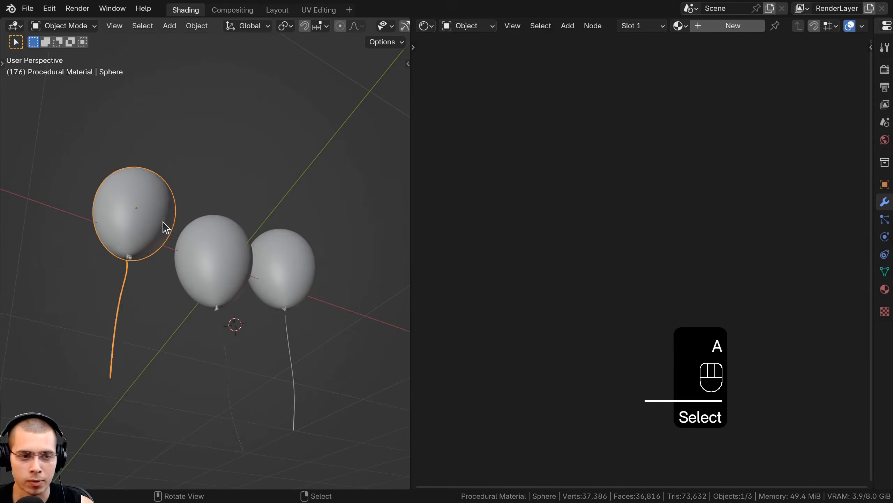
{"action": "middle_click_drag", "start_coordinate": [166, 223], "coordinate": [173, 280]}
{"action": "key", "text": "alt+h"}
View the balloons through the camera and check the camera's focal length in its lens settings.
{"action": "key", "text": "KP_0"}
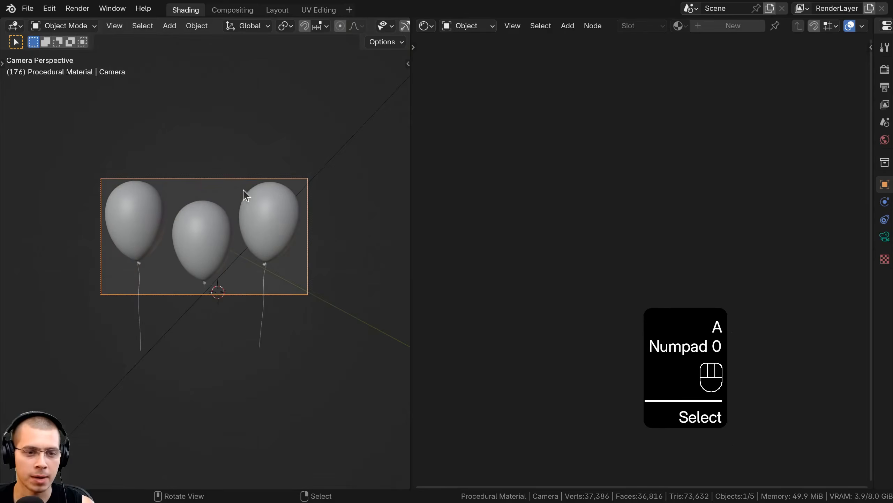
{"action": "scroll", "coordinate": [243, 190], "scroll_direction": "up", "scroll_amount": 3}
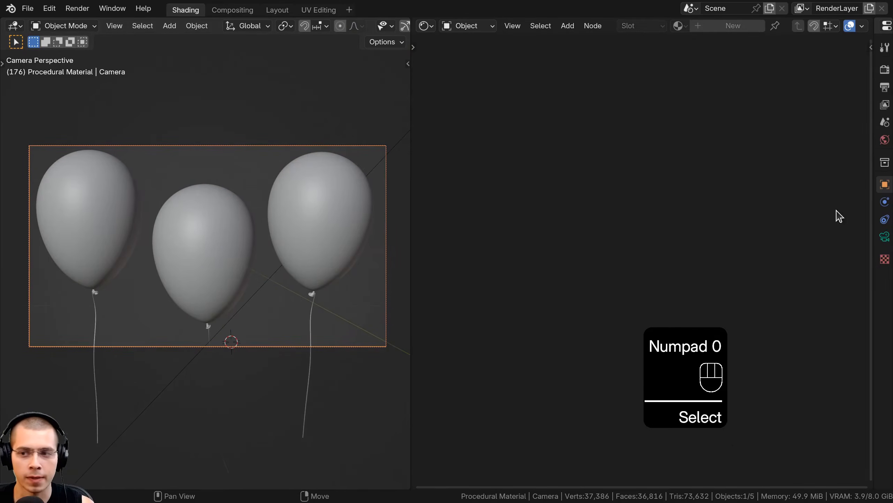
{"action": "left_click", "coordinate": [883, 237]}
{"action": "left_click_drag", "start_coordinate": [880, 240], "coordinate": [693, 236]}
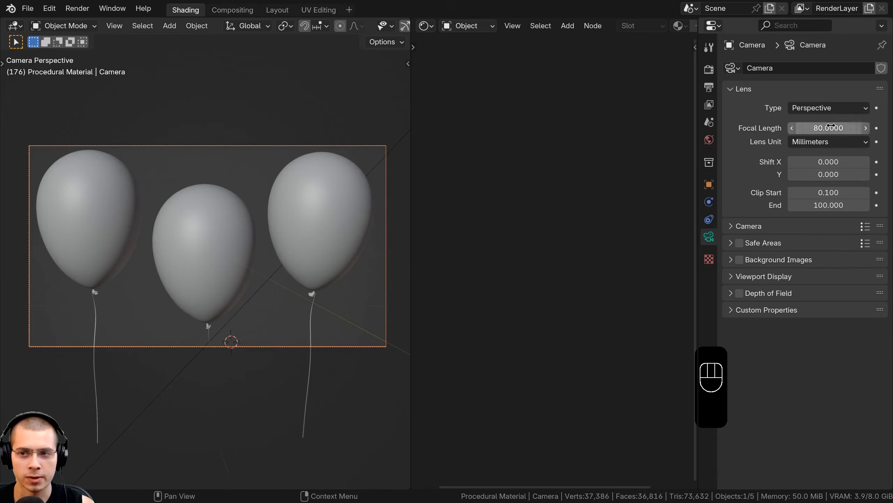
{"action": "mouse_move", "coordinate": [818, 126]}
{"action": "left_mouse_down"}
{"action": "mouse_move", "coordinate": [851, 126]}
{"action": "mouse_move", "coordinate": [817, 127]}
{"action": "left_mouse_up"}
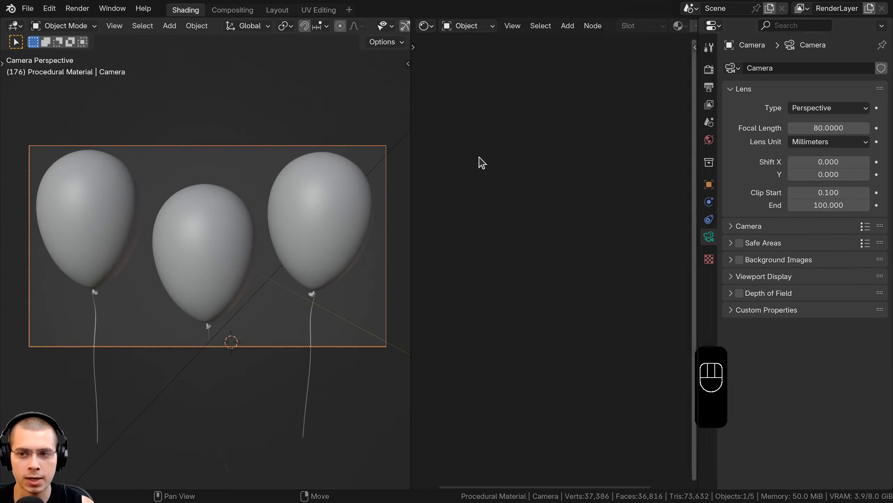
{"action": "middle_click_drag", "start_coordinate": [171, 237], "coordinate": [170, 251], "text": "shift"}
Select the area light and switch the viewport to rendered shading to check the light's power and size.
{"action": "middle_click_drag", "start_coordinate": [369, 293], "coordinate": [282, 203]}
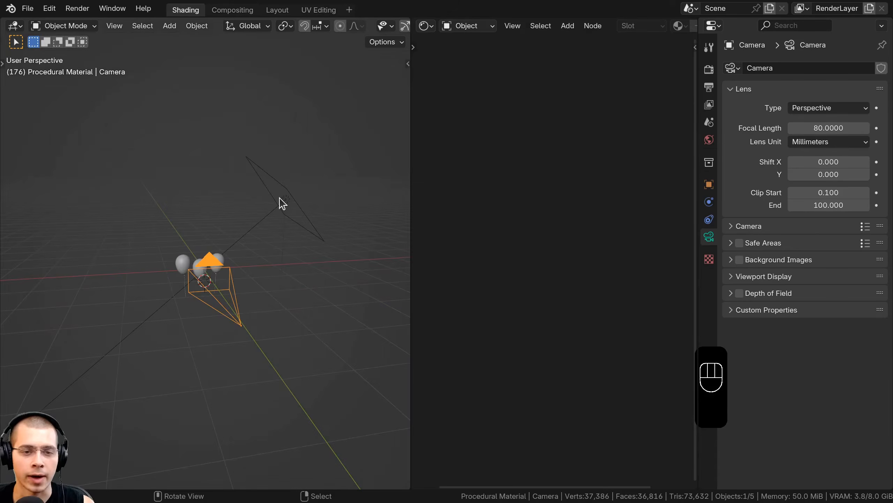
{"action": "right_click", "coordinate": [281, 200]}
{"action": "mouse_move", "coordinate": [211, 246]}
{"action": "middle_mouse_down"}
{"action": "mouse_move", "coordinate": [235, 261]}
{"action": "mouse_move", "coordinate": [262, 258]}
{"action": "middle_mouse_up"}
{"action": "key", "text": "z"}
{"action": "left_click", "coordinate": [243, 192]}
{"action": "mouse_move", "coordinate": [250, 192]}
{"action": "middle_mouse_down", "text": "shift"}
{"action": "mouse_move", "coordinate": [254, 225]}
{"action": "mouse_move", "coordinate": [289, 136]}
{"action": "mouse_move", "coordinate": [241, 133]}
{"action": "mouse_move", "coordinate": [248, 168]}
{"action": "mouse_move", "coordinate": [178, 250]}
{"action": "mouse_move", "coordinate": [226, 267]}
{"action": "middle_mouse_up", "text": "shift"}
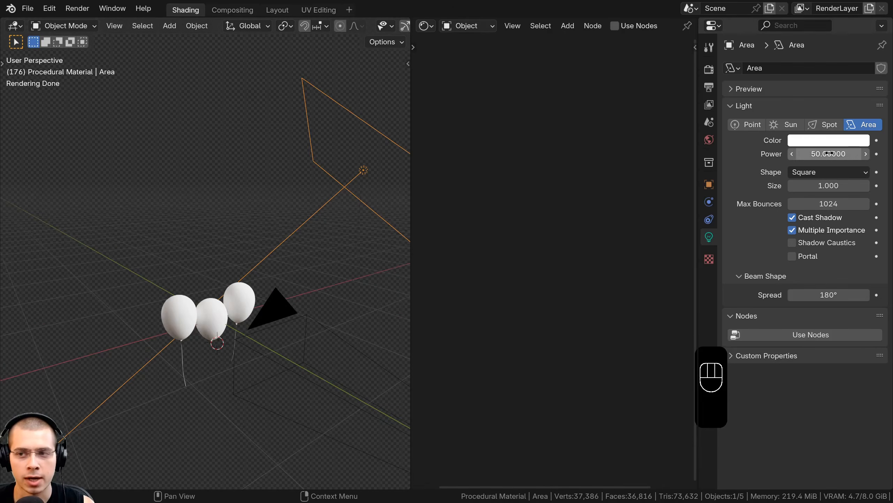
{"action": "middle_click_drag", "start_coordinate": [240, 187], "coordinate": [253, 198]}
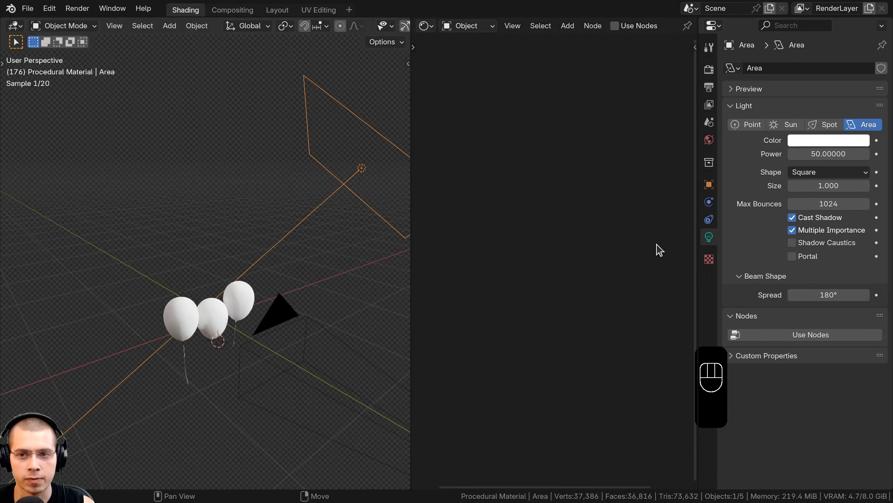
Check the HDRI environment texture machine_shop_02_1k.hdr in the world's surface settings.
{"action": "left_click", "coordinate": [708, 140]}
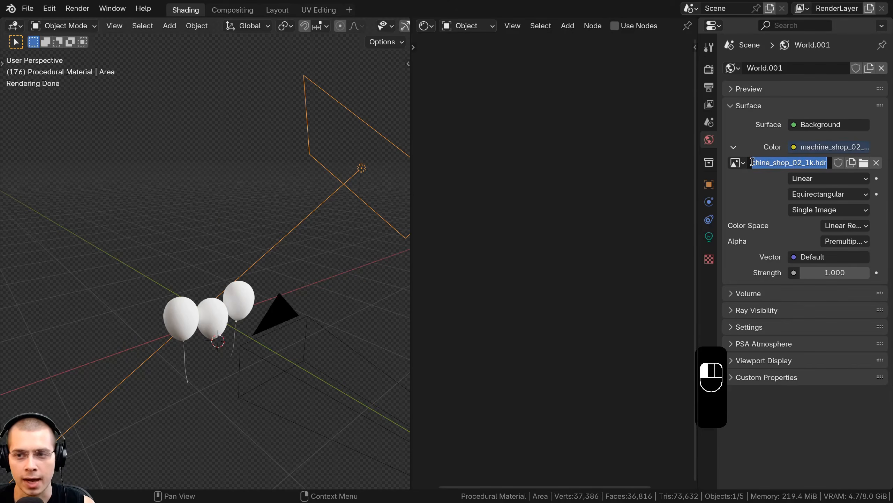
{"action": "left_click_drag", "start_coordinate": [696, 155], "coordinate": [617, 159]}
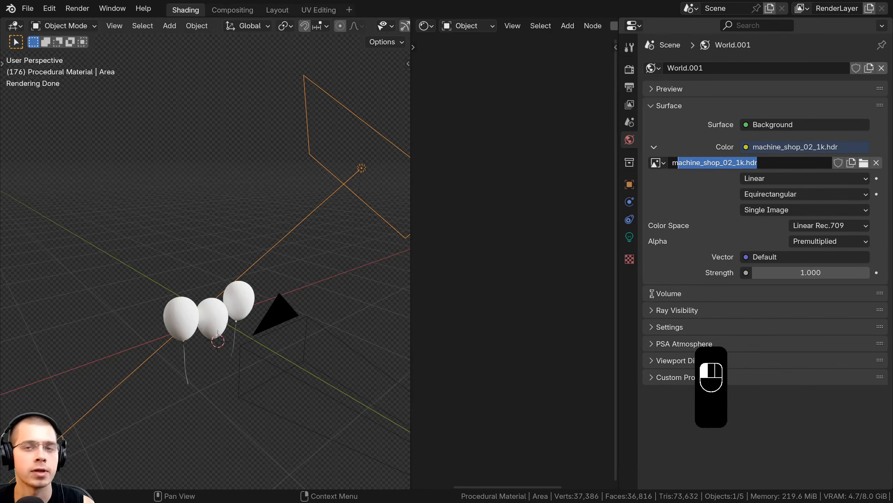
{"action": "middle_click_drag", "start_coordinate": [289, 293], "coordinate": [283, 270], "text": "shift"}
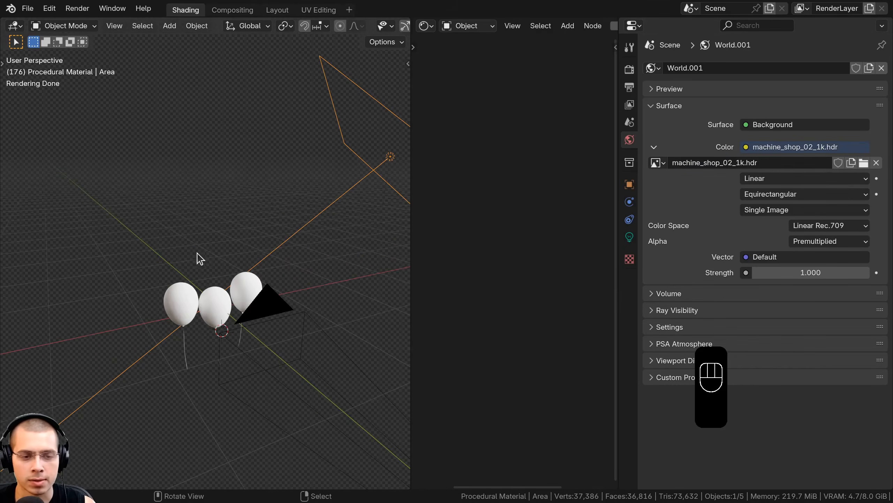
{"action": "scroll", "coordinate": [202, 237], "scroll_direction": "up", "scroll_amount": 3}
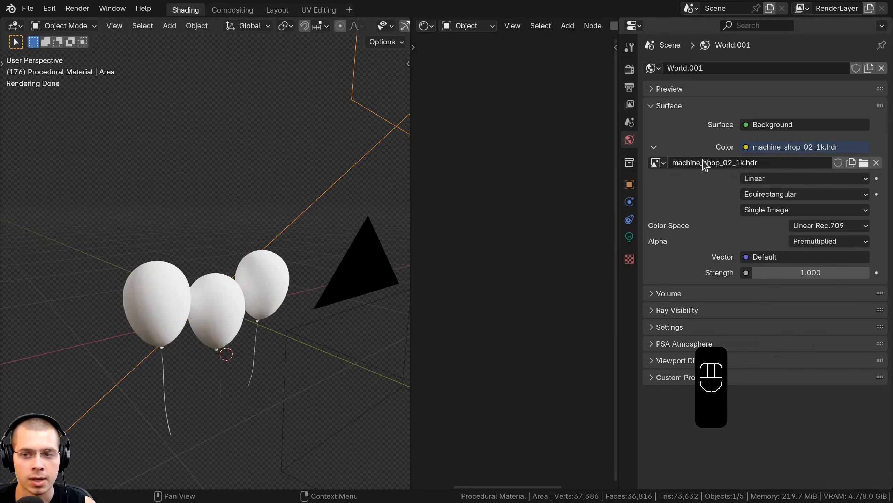
{"action": "left_click", "coordinate": [746, 149]}
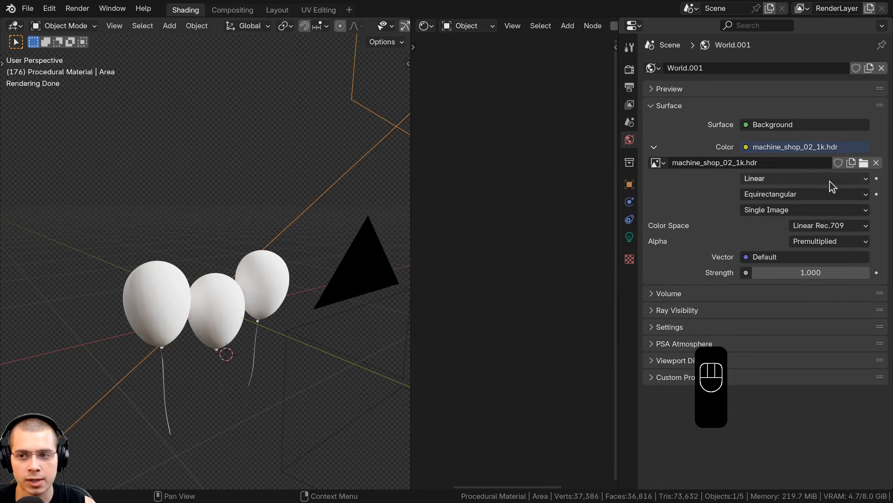
{"action": "middle_click_drag", "start_coordinate": [276, 239], "coordinate": [253, 234]}
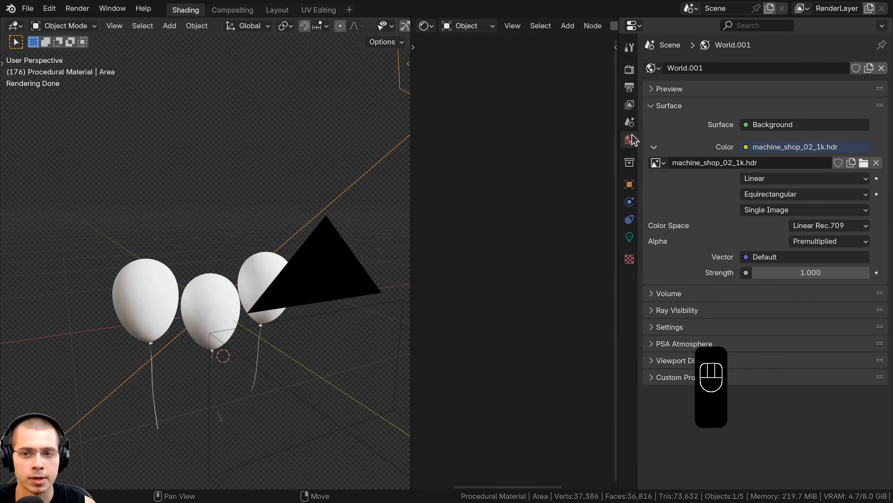
Check the scene's render engine in the render settings.
{"action": "left_click", "coordinate": [629, 87]}
{"action": "left_click", "coordinate": [627, 77]}
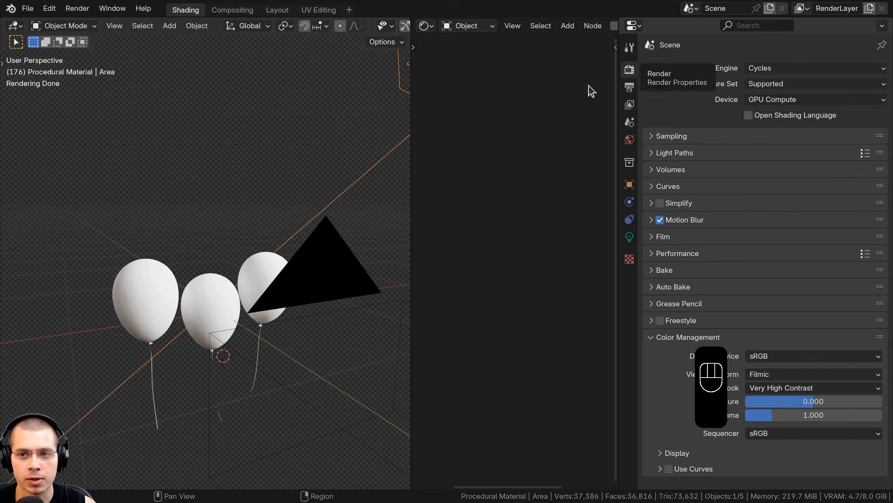
{"action": "left_click", "coordinate": [773, 68]}
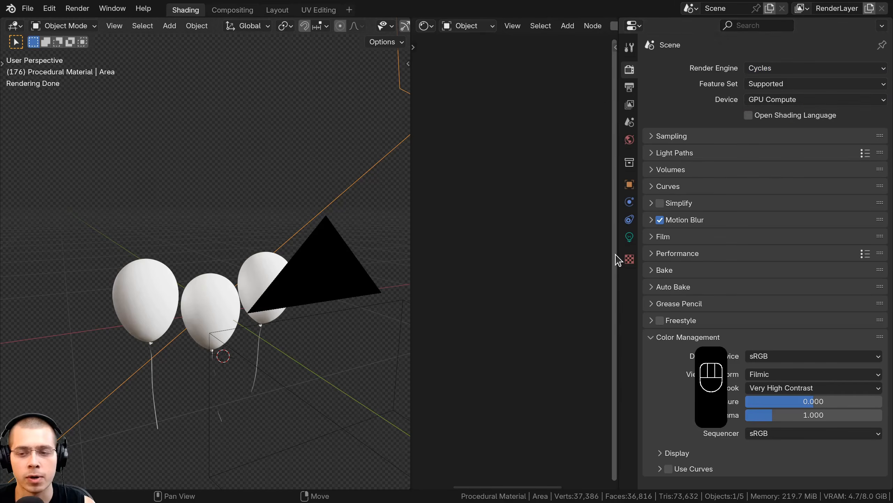
Toggle the film's Transparent option off and back on in the render settings.
{"action": "left_click", "coordinate": [655, 237]}
{"action": "scroll", "coordinate": [652, 306], "scroll_direction": "down", "scroll_amount": 3}
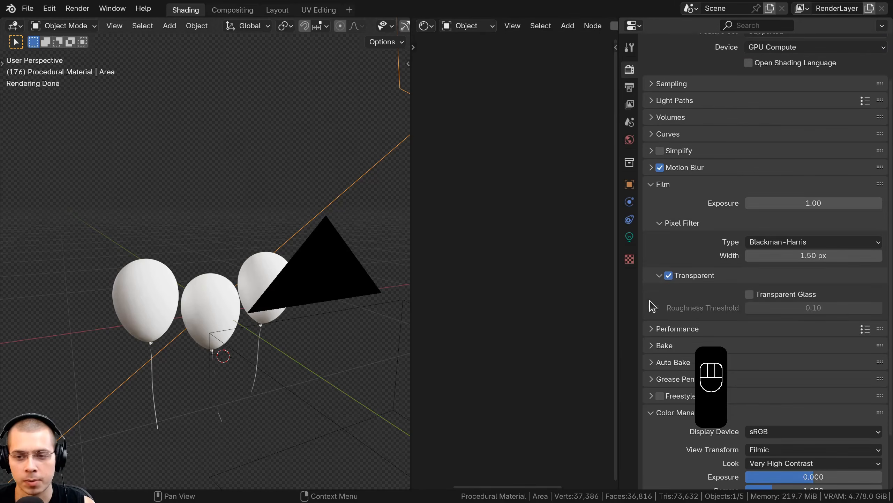
{"action": "left_click", "coordinate": [669, 275]}
{"action": "left_click", "coordinate": [669, 275]}
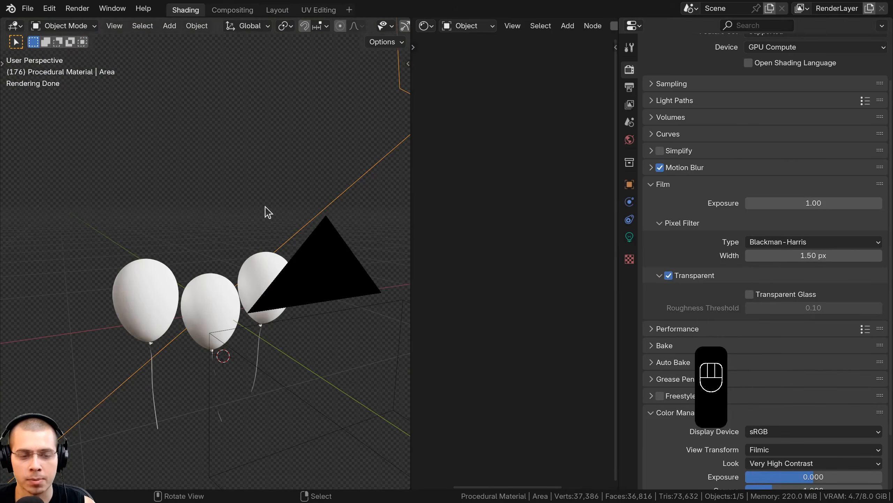
Frame all three balloons in the camera view and deselect everything.
{"action": "key", "text": "KP_0"}
{"action": "scroll", "coordinate": [267, 225], "scroll_direction": "up", "scroll_amount": 4}
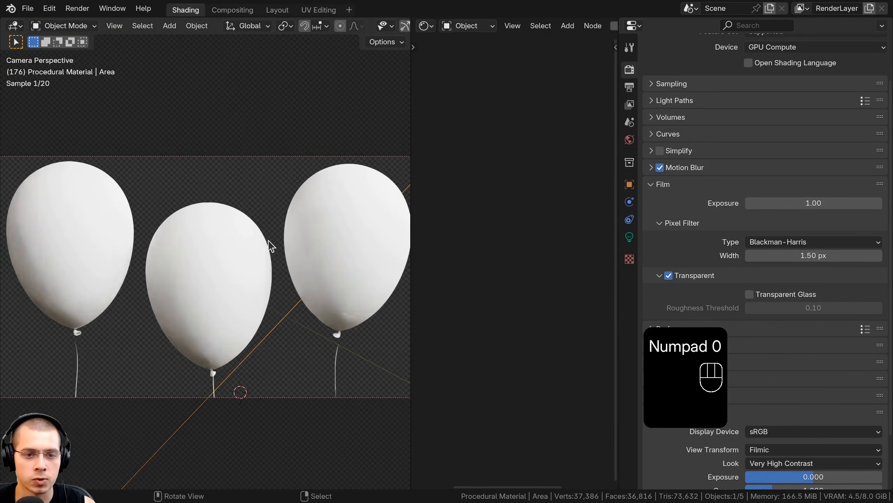
{"action": "key", "text": "a"}
{"action": "scroll", "coordinate": [254, 231], "scroll_direction": "down", "scroll_amount": 2}
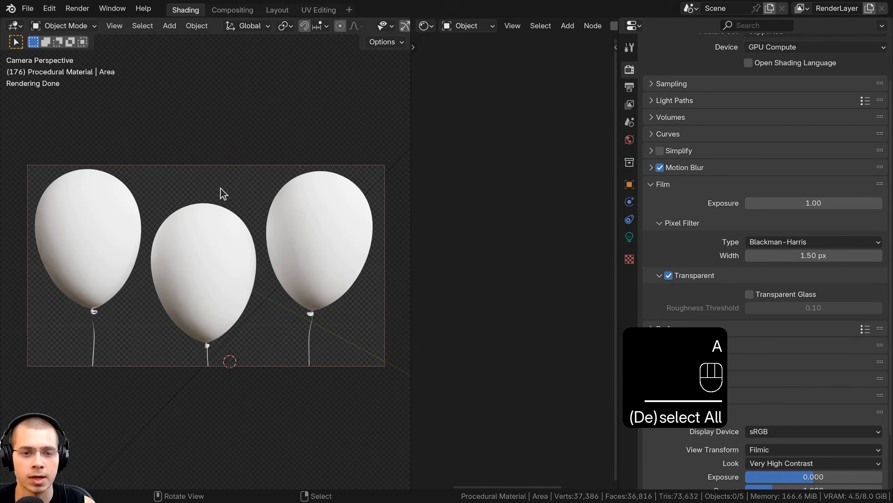
Collapse the film settings and check the View Transform and Look in Color Management.
{"action": "left_click", "coordinate": [653, 186]}
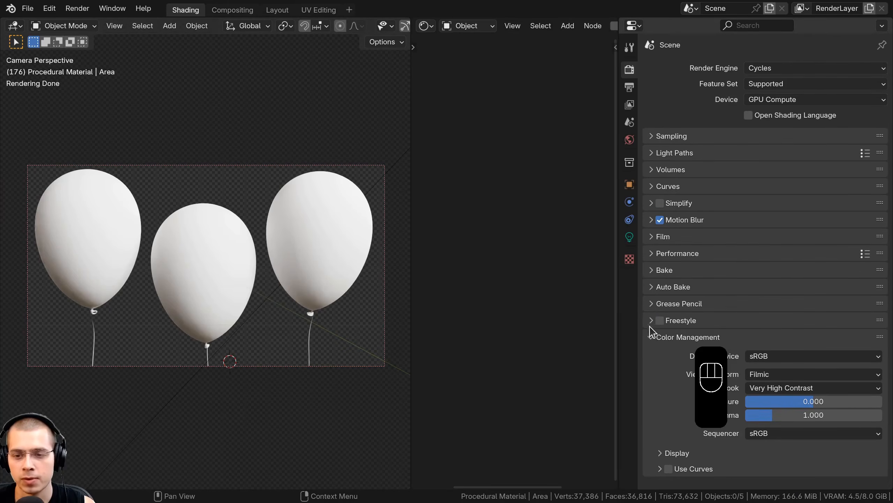
{"action": "left_click", "coordinate": [774, 374]}
{"action": "left_click", "coordinate": [788, 388]}
{"action": "left_click", "coordinate": [788, 389]}
Create a new material on the left balloon and name it Ribbon.
{"action": "middle_click_drag", "start_coordinate": [233, 308], "coordinate": [235, 313], "text": "shift"}
{"action": "scroll", "coordinate": [249, 315], "scroll_direction": "up", "scroll_amount": 1}
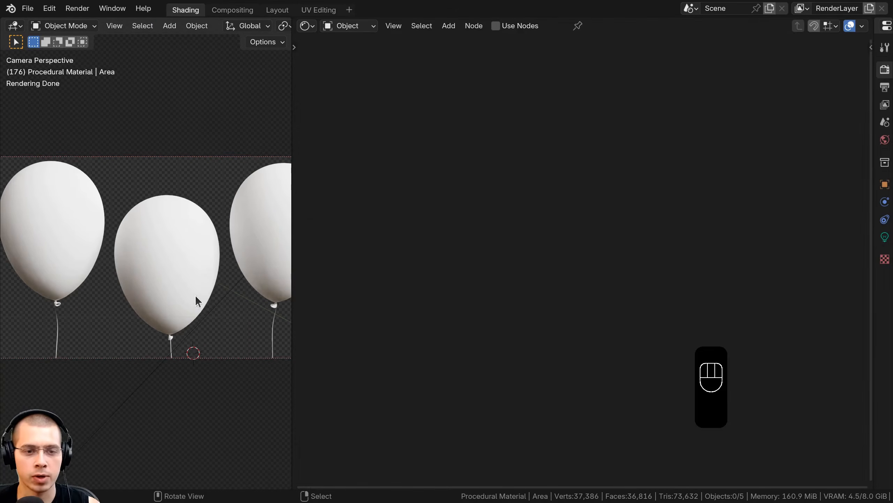
{"action": "left_click", "coordinate": [188, 260]}
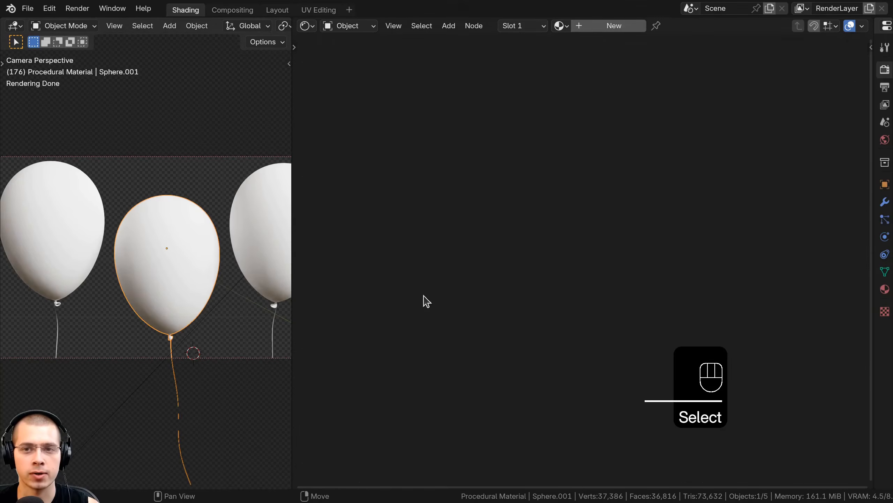
{"action": "left_click", "coordinate": [66, 210]}
{"action": "middle_click_drag", "start_coordinate": [68, 214], "coordinate": [80, 211], "text": "shift"}
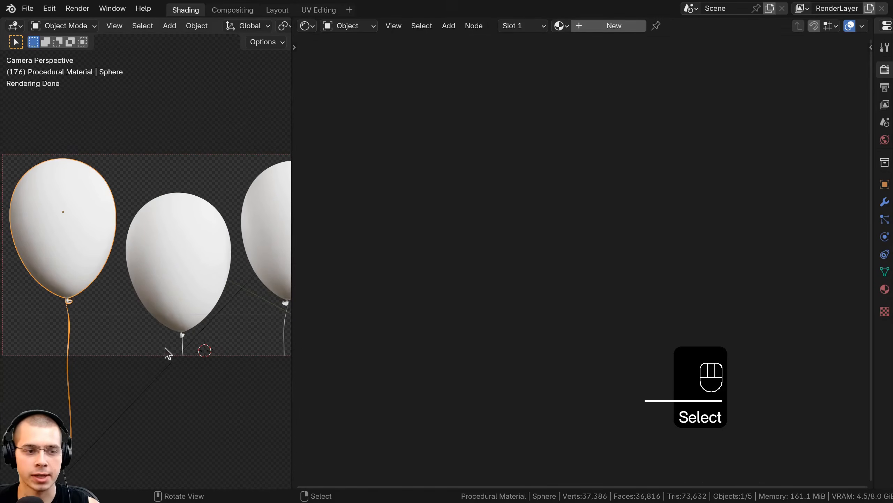
{"action": "left_click", "coordinate": [603, 27]}
{"action": "double_click", "coordinate": [647, 26]}
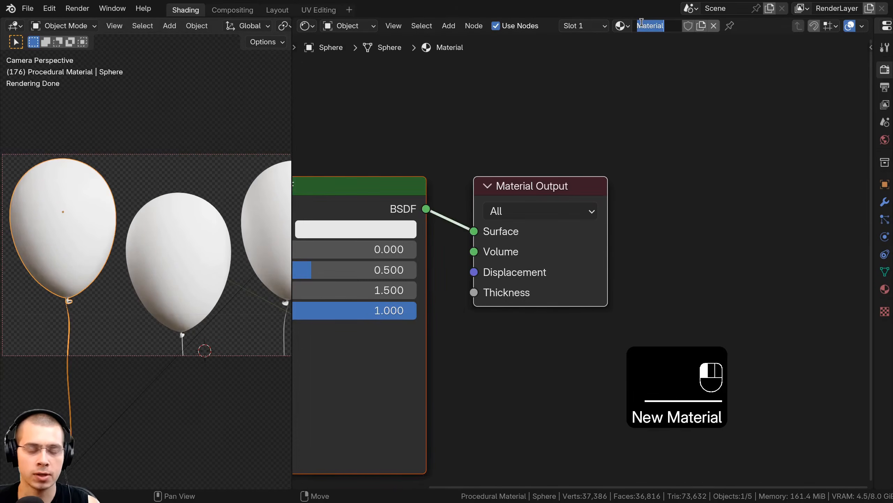
{"action": "type", "text": "Ribbon"}
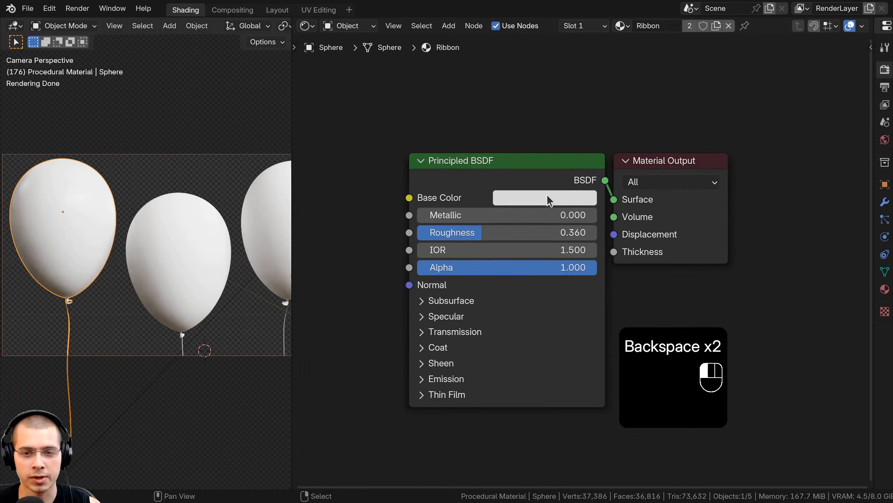
Set the Ribbon material's base color to black and its roughness to 0.239.
{"action": "left_click", "coordinate": [550, 201]}
{"action": "left_click_drag", "start_coordinate": [662, 253], "coordinate": [662, 395]}
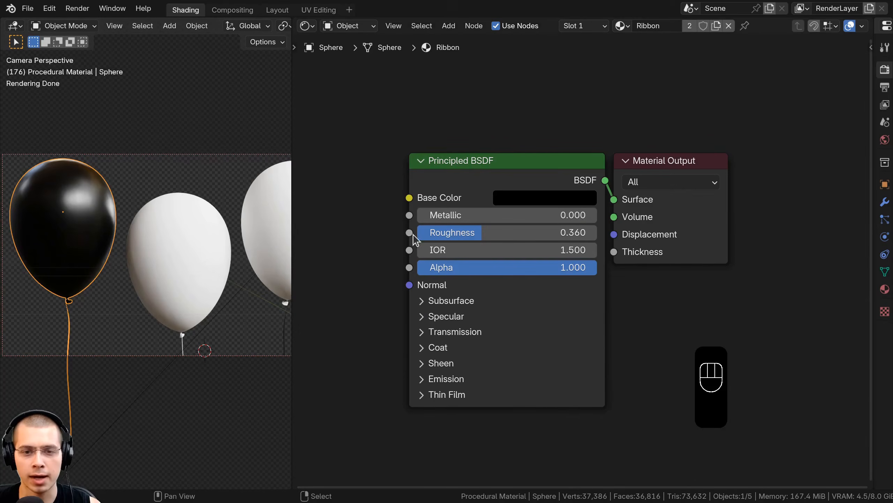
{"action": "left_click_drag", "start_coordinate": [457, 232], "coordinate": [435, 232]}
{"action": "middle_click_drag", "start_coordinate": [106, 303], "coordinate": [114, 281], "text": "shift"}
{"action": "scroll", "coordinate": [169, 296], "scroll_direction": "up", "scroll_amount": 1}
{"action": "scroll", "coordinate": [169, 296], "scroll_direction": "down", "scroll_amount": 1}
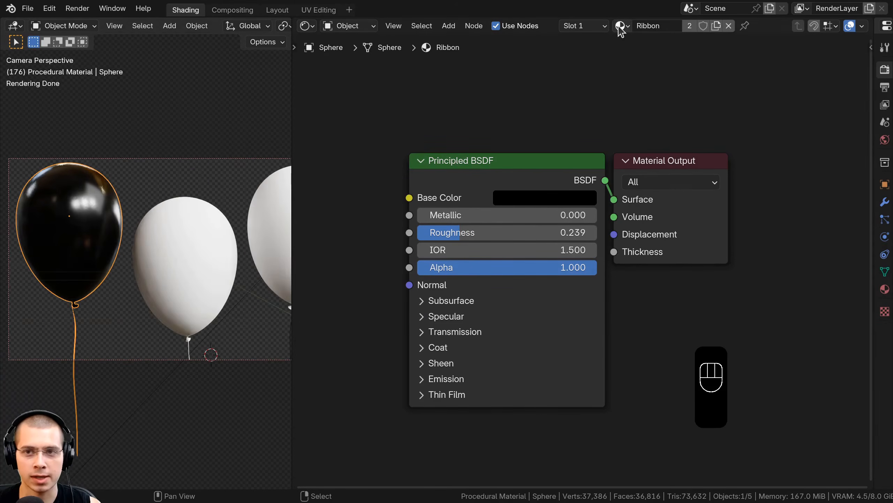
Apply the Ribbon material to the middle and right balloons as well.
{"action": "left_click_drag", "start_coordinate": [620, 29], "coordinate": [204, 213]}
{"action": "left_click_drag", "start_coordinate": [621, 27], "coordinate": [266, 220]}
{"action": "scroll", "coordinate": [107, 271], "scroll_direction": "down", "scroll_amount": 2}
{"action": "scroll", "coordinate": [107, 273], "scroll_direction": "up", "scroll_amount": 2}
{"action": "middle_click_drag", "start_coordinate": [109, 227], "coordinate": [123, 227], "text": "shift"}
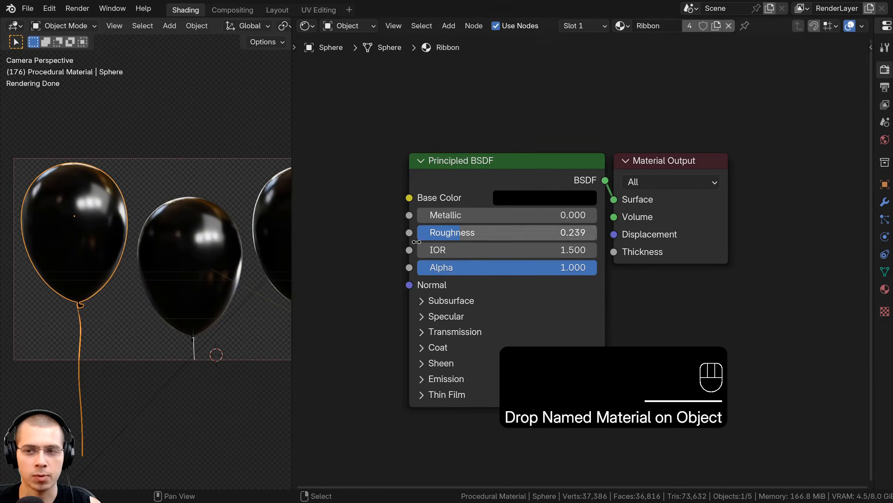
Select the left balloon's body and tied knot in the mesh, leaving out the hanging string.
{"action": "key", "text": "Tab"}
{"action": "left_click_drag", "start_coordinate": [872, 169], "coordinate": [591, 169]}
{"action": "middle_click_drag", "start_coordinate": [255, 266], "coordinate": [265, 265], "text": "shift"}
{"action": "middle_click_drag", "start_coordinate": [118, 236], "coordinate": [133, 222], "text": "shift"}
{"action": "key", "text": "a"}
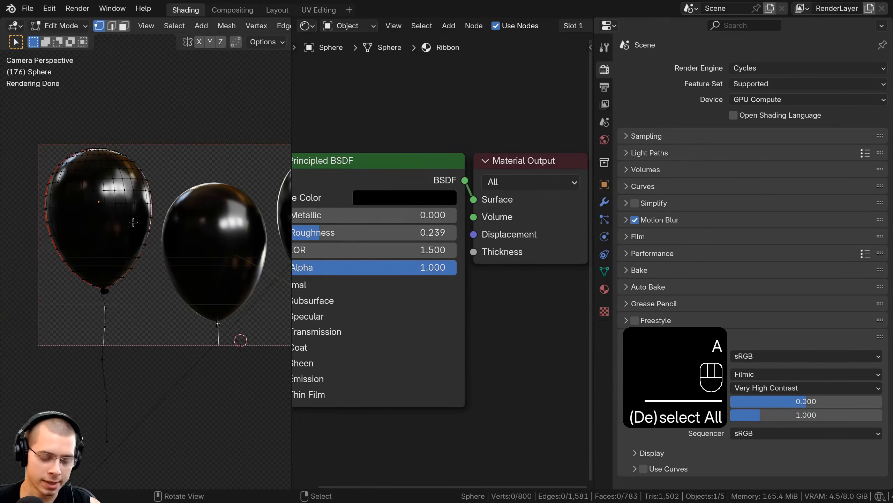
{"action": "scroll", "coordinate": [127, 216], "scroll_direction": "up", "scroll_amount": 1}
{"action": "key", "text": "l"}
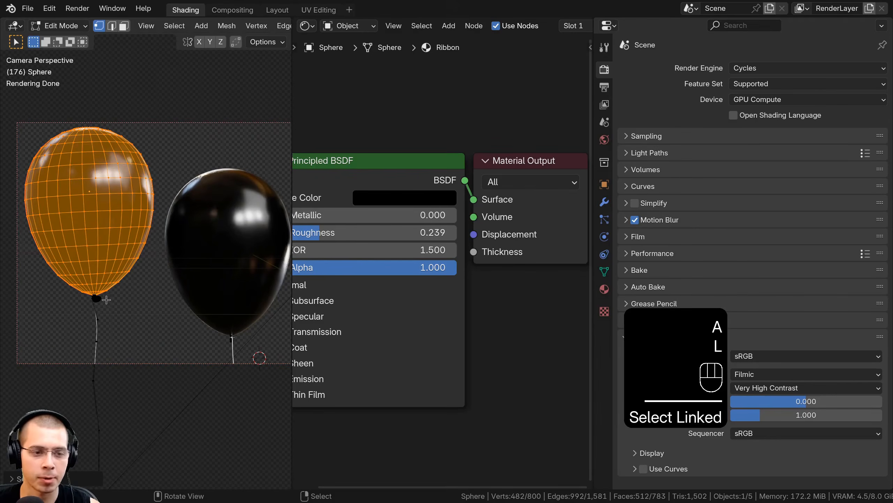
{"action": "key", "text": "l"}
{"action": "key", "text": "Tab"}
Add a second material slot to the left balloon and create a new material in it named Balloon.
{"action": "left_click", "coordinate": [605, 289]}
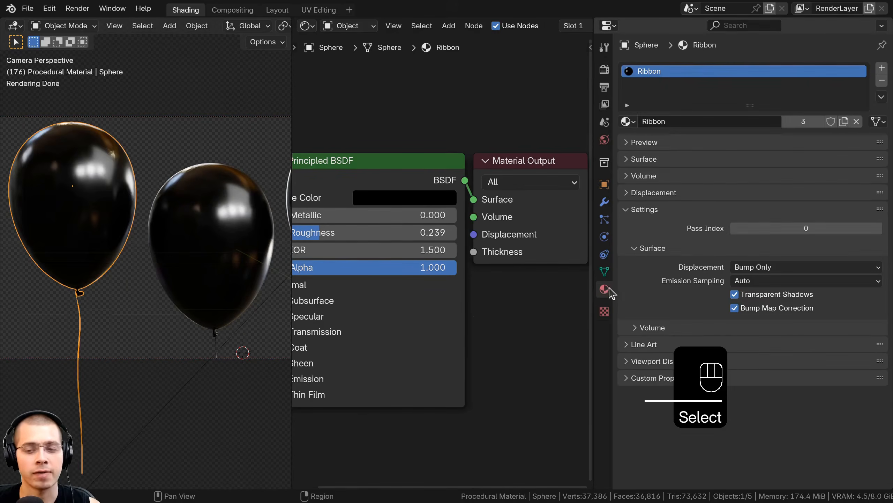
{"action": "middle_click_drag", "start_coordinate": [97, 224], "coordinate": [103, 222], "text": "shift"}
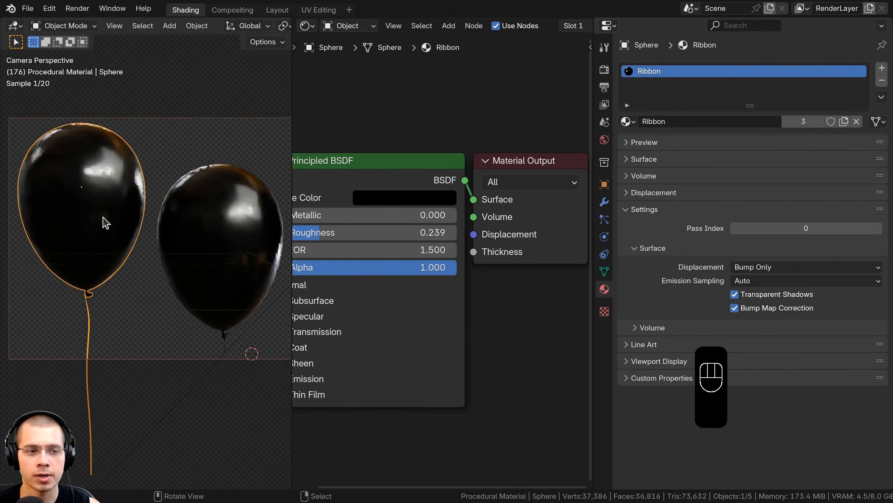
{"action": "key", "text": "Tab"}
{"action": "left_click", "coordinate": [882, 68]}
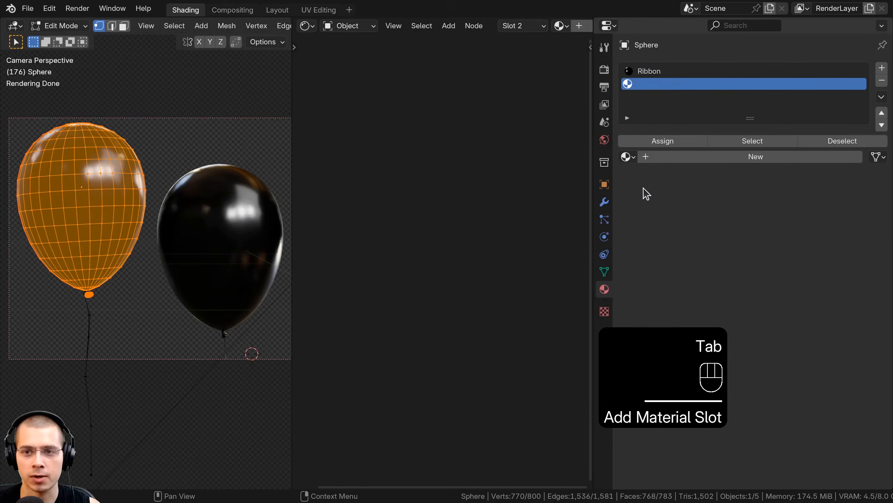
{"action": "left_click", "coordinate": [714, 157]}
{"action": "double_click", "coordinate": [668, 85]}
{"action": "type", "text": "Balloon"}
{"action": "key", "text": "Return"}
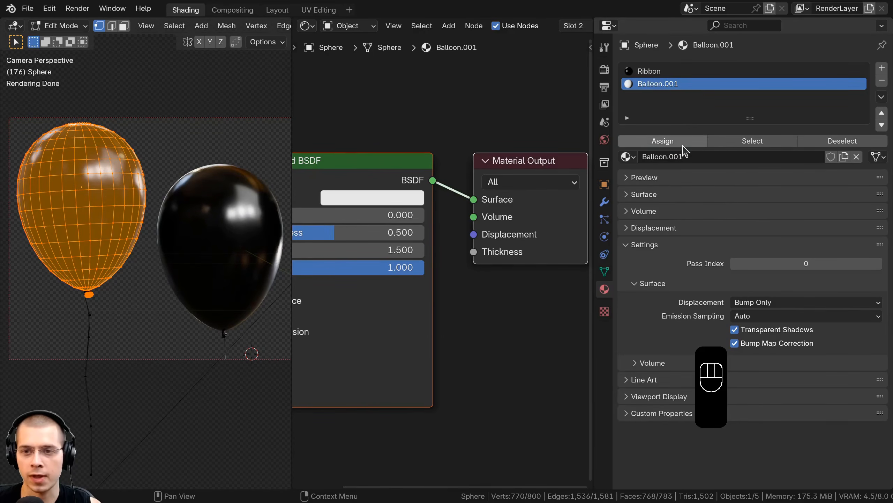
Assign the Balloon material to the selected body and knot faces and leave mesh editing.
{"action": "left_click", "coordinate": [663, 141]}
{"action": "middle_click_drag", "start_coordinate": [84, 163], "coordinate": [118, 168], "text": "shift"}
{"action": "scroll", "coordinate": [118, 168], "scroll_direction": "up", "scroll_amount": 3}
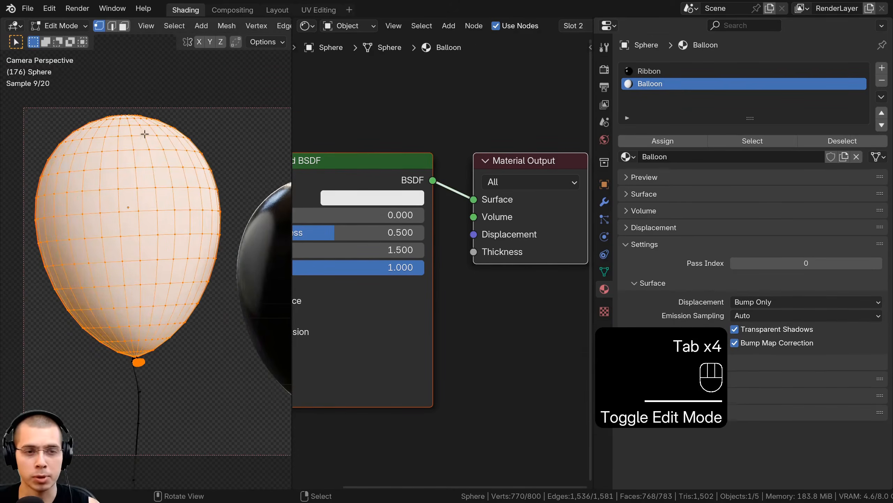
{"action": "key", "text": "Tab"}
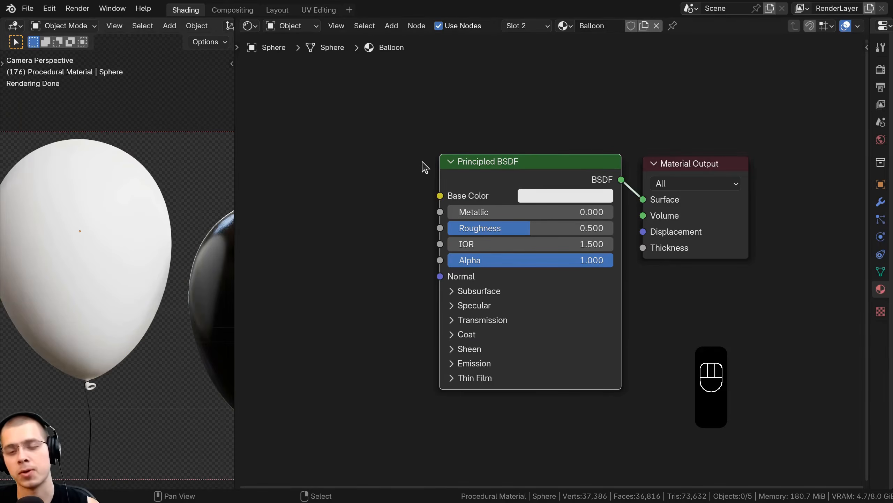
Search the add-on preferences for "node" to check that Node Wrangler is enabled, and close the preferences.
{"action": "scroll", "coordinate": [425, 167], "scroll_direction": "down", "scroll_amount": 1}
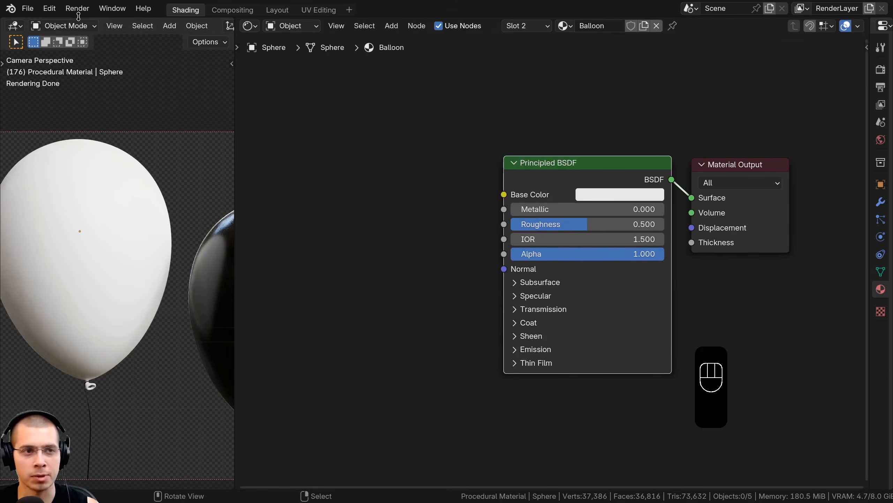
{"action": "left_click", "coordinate": [50, 8]}
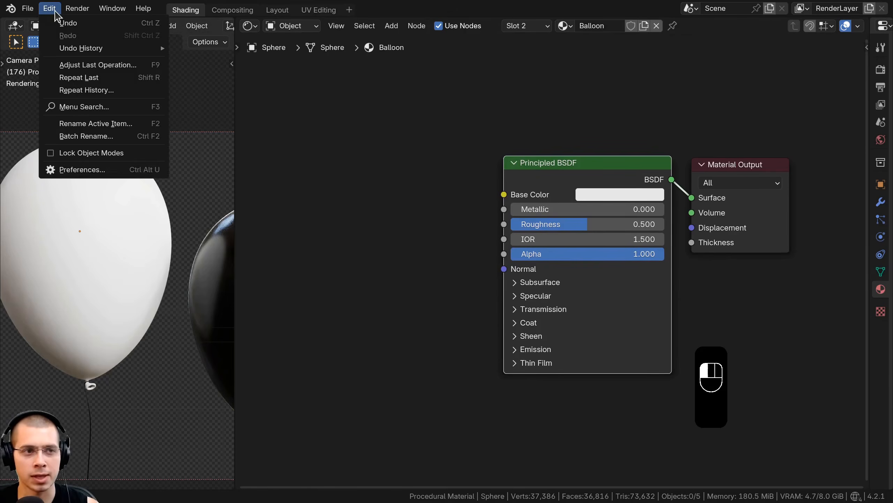
{"action": "left_click", "coordinate": [72, 169]}
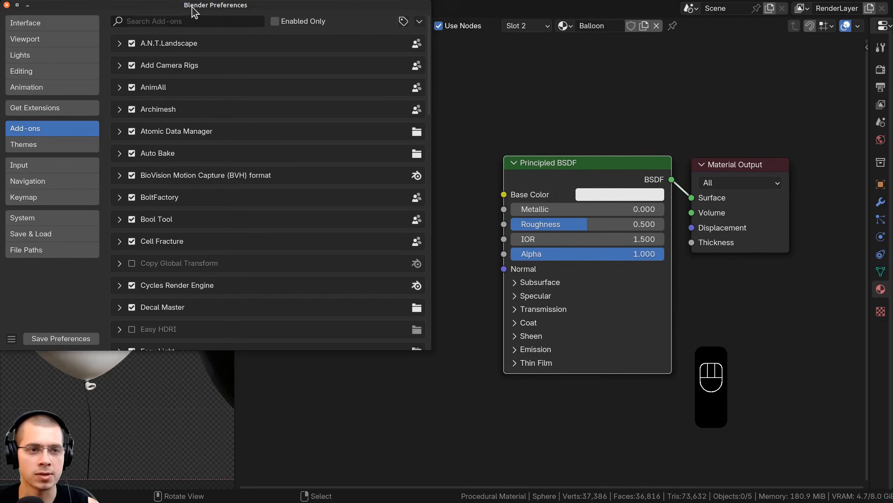
{"action": "left_click_drag", "start_coordinate": [192, 7], "coordinate": [285, 33]}
{"action": "left_click", "coordinate": [271, 45]}
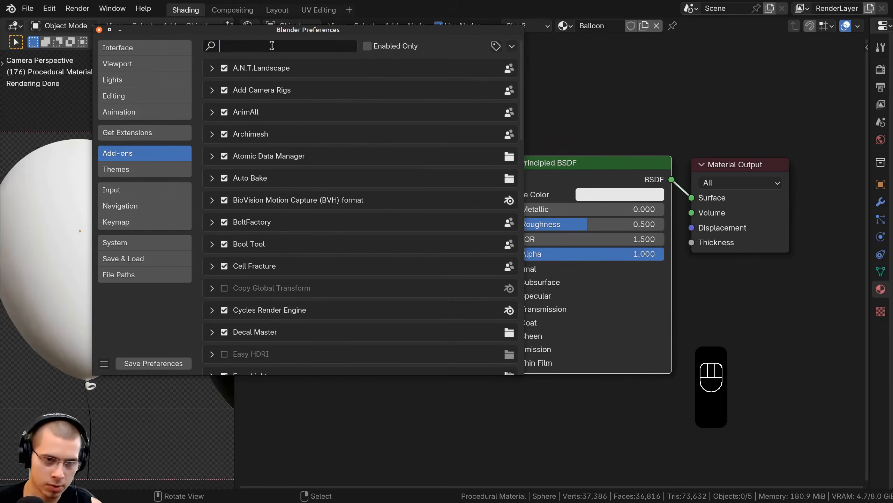
{"action": "type", "text": "node"}
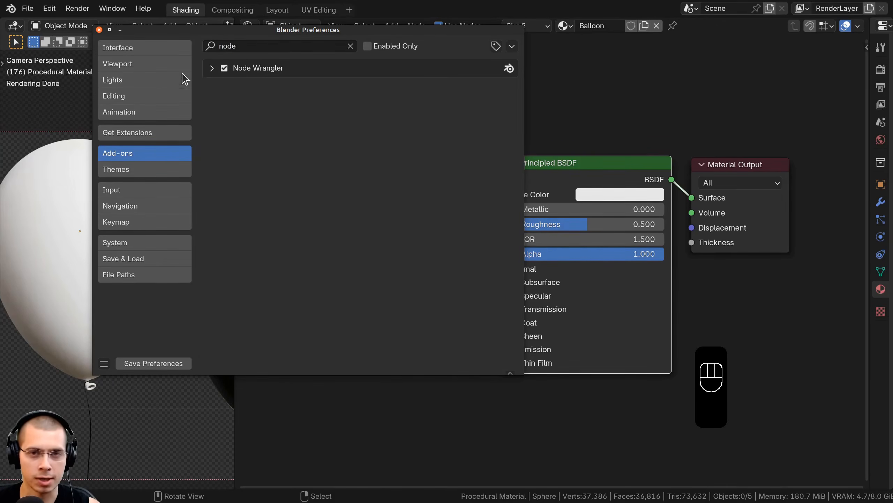
{"action": "left_click", "coordinate": [100, 31]}
Set the Balloon material's base color to pure red with hue 0, saturation 1 and value 1, and check its color values.
{"action": "scroll", "coordinate": [489, 190], "scroll_direction": "down", "scroll_amount": 3}
{"action": "middle_click_drag", "start_coordinate": [505, 196], "coordinate": [534, 187]}
{"action": "middle_click_drag", "start_coordinate": [123, 237], "coordinate": [149, 236], "text": "shift"}
{"action": "left_click", "coordinate": [118, 230]}
{"action": "scroll", "coordinate": [427, 196], "scroll_direction": "up", "scroll_amount": 2}
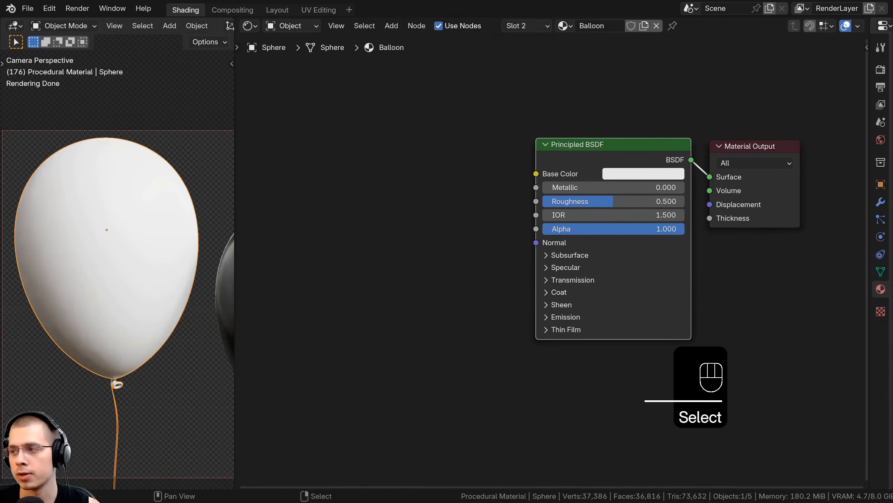
{"action": "scroll", "coordinate": [602, 172], "scroll_direction": "up", "scroll_amount": 1}
{"action": "scroll", "coordinate": [627, 175], "scroll_direction": "up", "scroll_amount": 1}
{"action": "key", "text": "ctrl+v"}
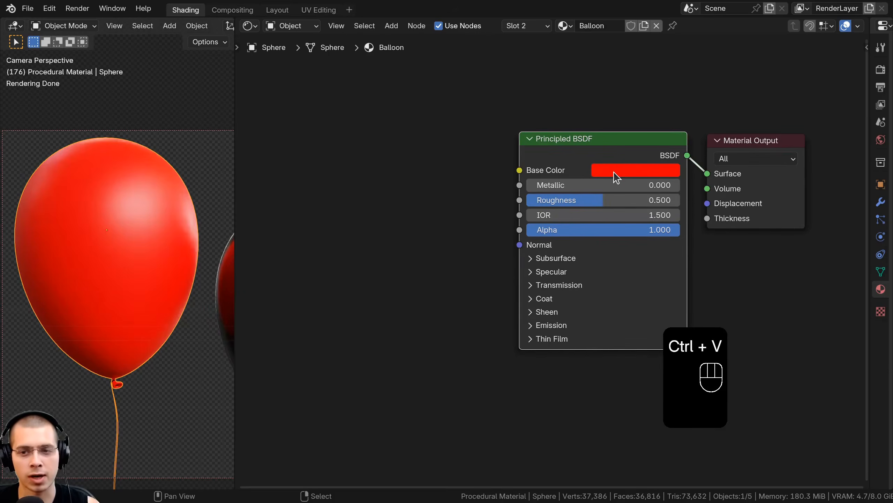
{"action": "middle_click_drag", "start_coordinate": [602, 173], "coordinate": [573, 189]}
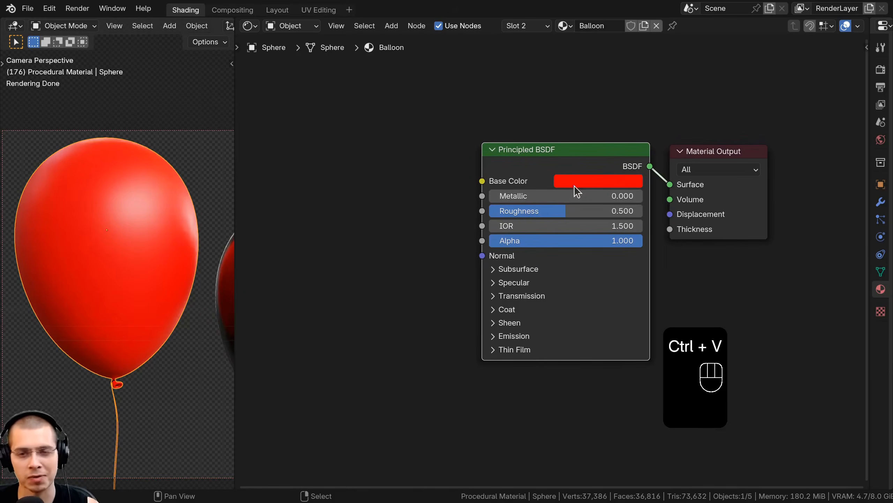
{"action": "left_click", "coordinate": [576, 185]}
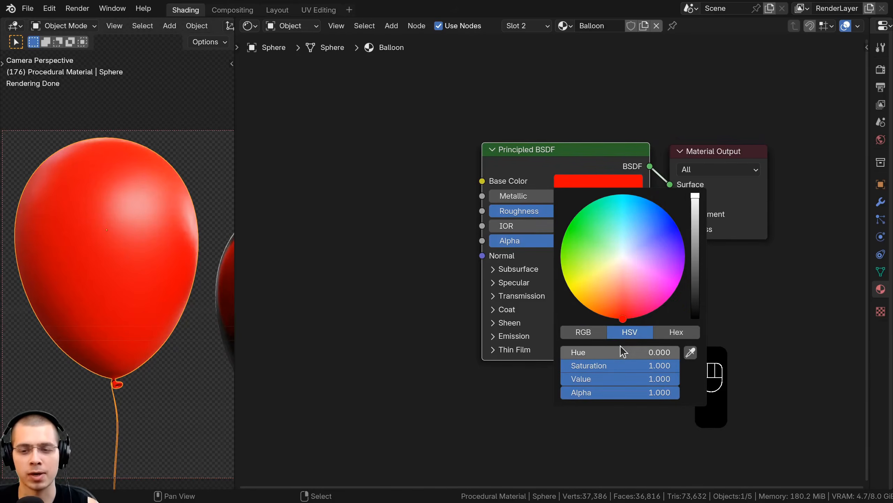
{"action": "left_click", "coordinate": [664, 334]}
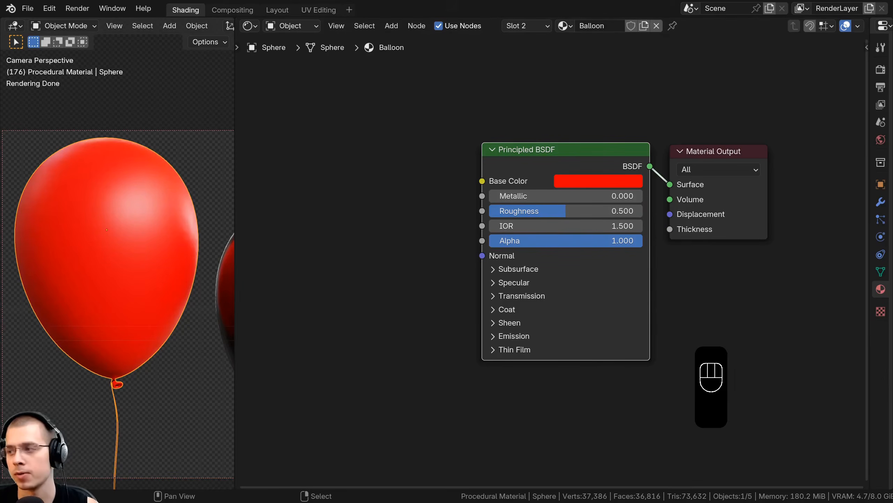
Set the Balloon material's roughness to 0.4 and its transmission weight to 0.8.
{"action": "left_click", "coordinate": [580, 214]}
{"action": "type", "text": ".4"}
{"action": "key", "text": "Return"}
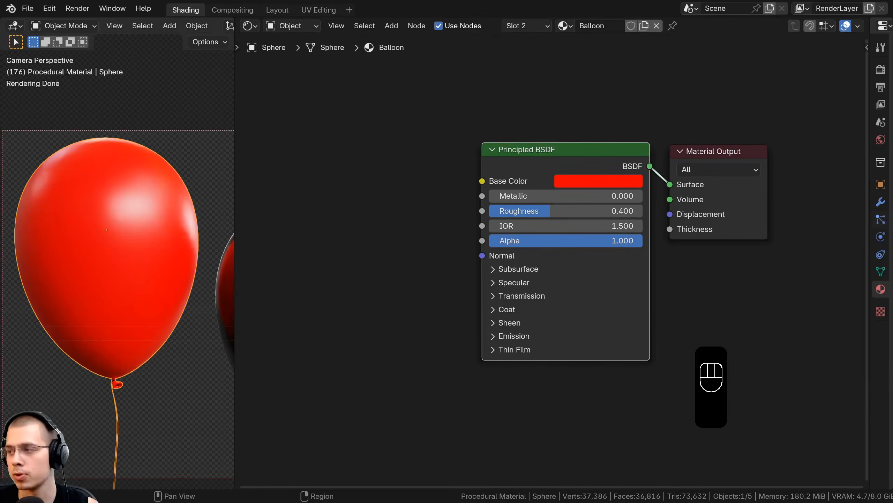
{"action": "middle_click_drag", "start_coordinate": [502, 297], "coordinate": [494, 229]}
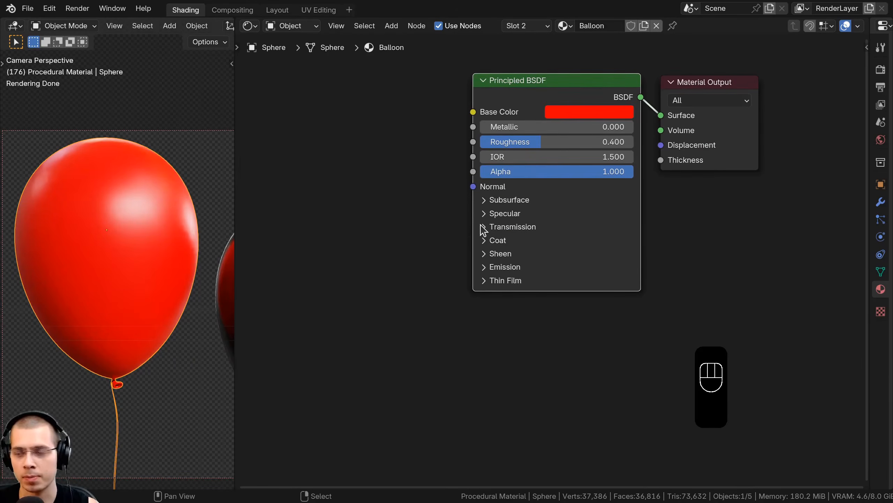
{"action": "left_click", "coordinate": [484, 227]}
{"action": "left_click", "coordinate": [532, 244]}
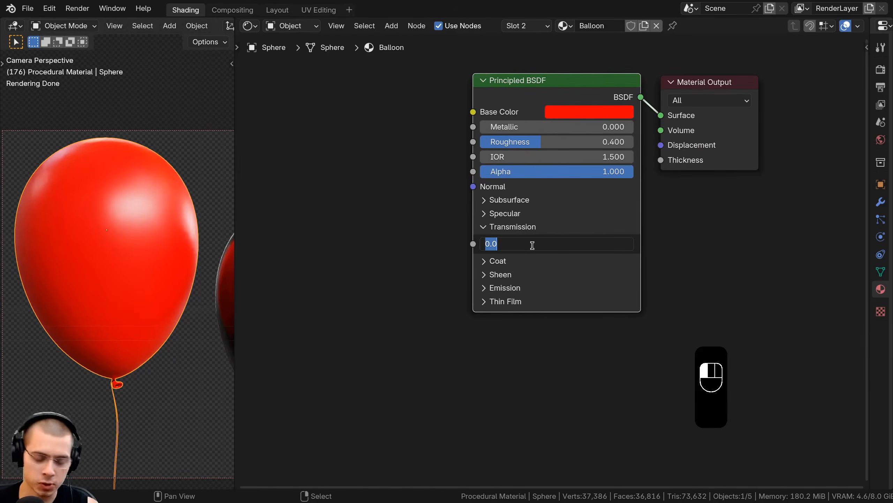
{"action": "type", "text": ".8"}
{"action": "key", "text": "Return"}
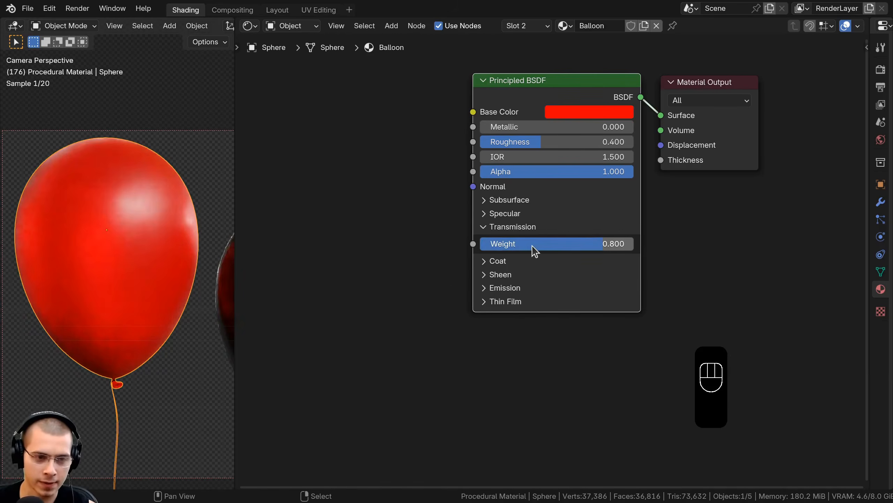
Give the Balloon material a coat with weight 1 and roughness 0.14.
{"action": "scroll", "coordinate": [106, 275], "scroll_direction": "up", "scroll_amount": 1}
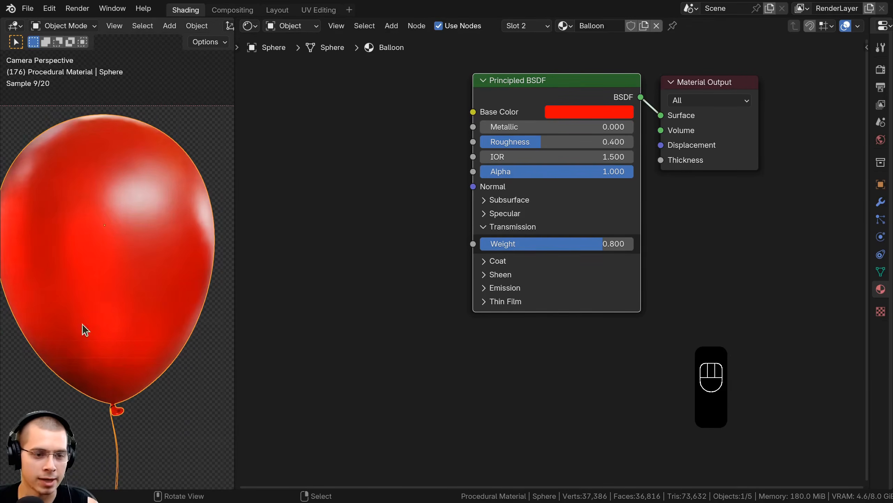
{"action": "middle_click_drag", "start_coordinate": [73, 171], "coordinate": [77, 167]}
{"action": "key", "text": "KP_0"}
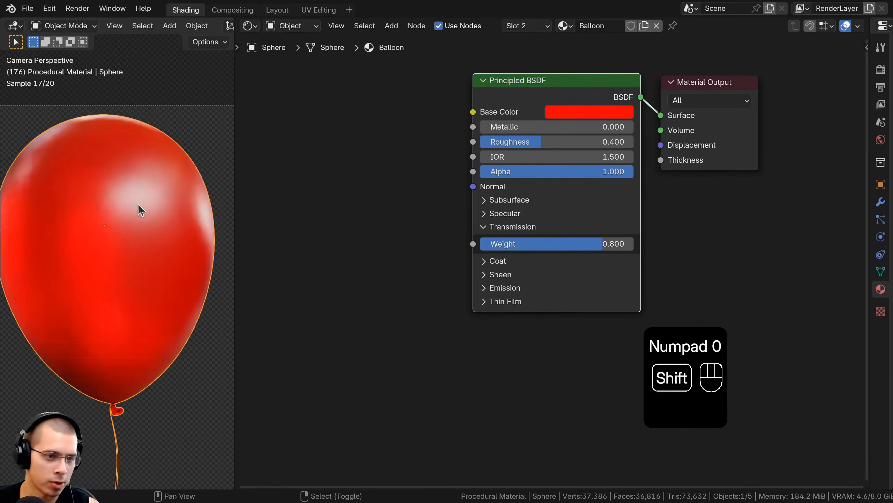
{"action": "middle_click_drag", "start_coordinate": [137, 203], "coordinate": [149, 203], "text": "shift"}
{"action": "scroll", "coordinate": [514, 208], "scroll_direction": "down", "scroll_amount": 1, "text": "shift"}
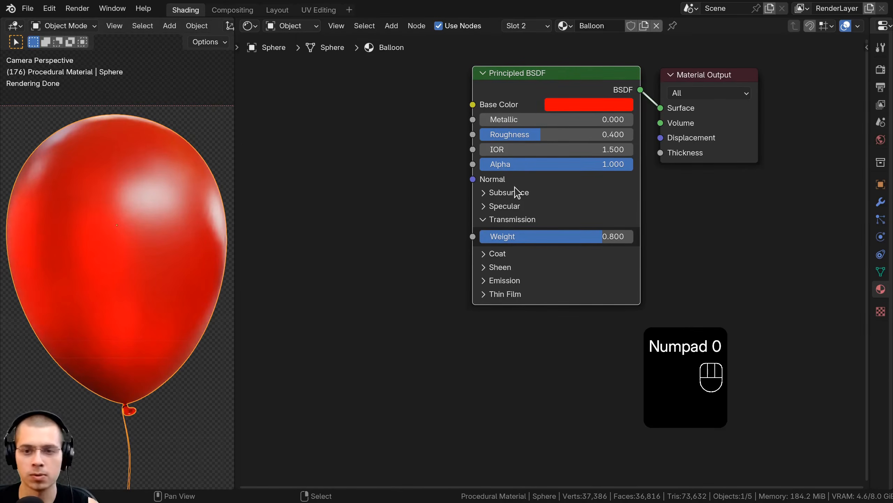
{"action": "left_click", "coordinate": [484, 256]}
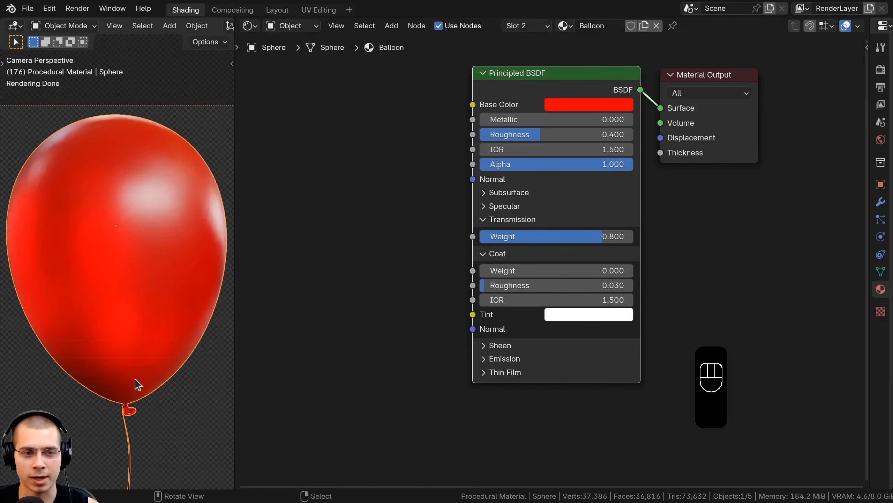
{"action": "middle_click_drag", "start_coordinate": [365, 281], "coordinate": [359, 260]}
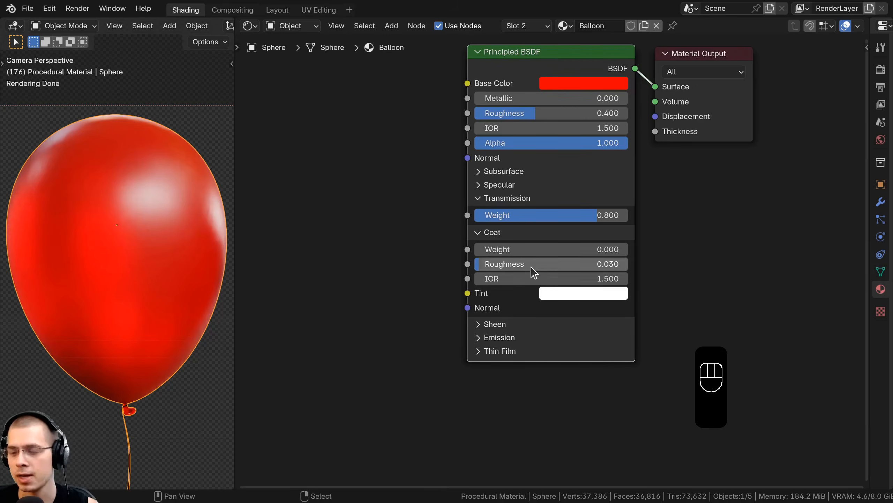
{"action": "left_click", "coordinate": [506, 249]}
{"action": "left_click_drag", "start_coordinate": [507, 248], "coordinate": [581, 248]}
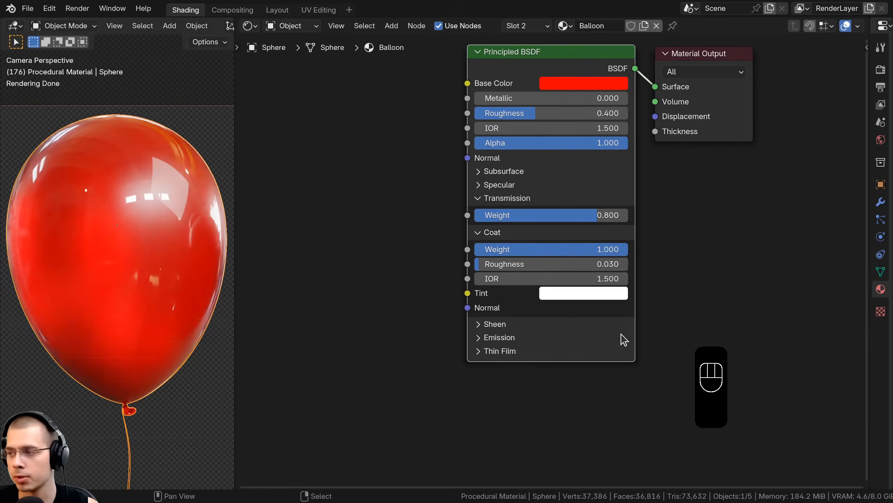
{"action": "left_click", "coordinate": [524, 264]}
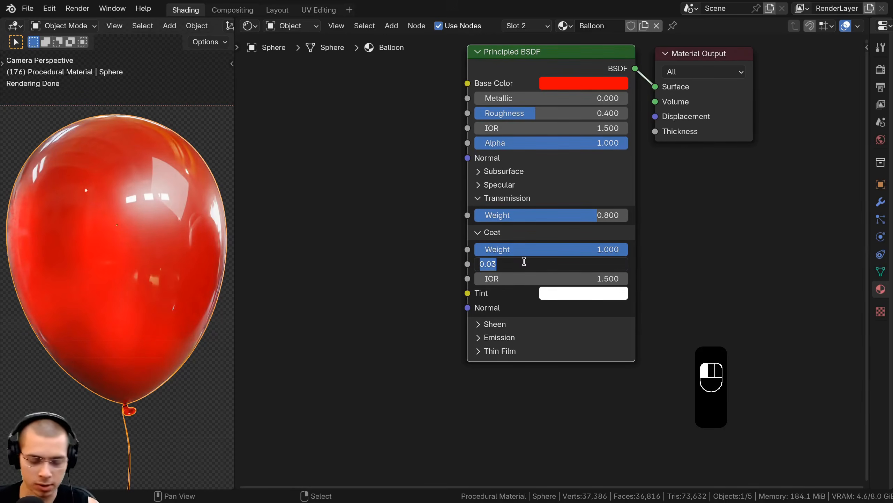
{"action": "type", "text": ".14"}
{"action": "key", "text": "Return"}
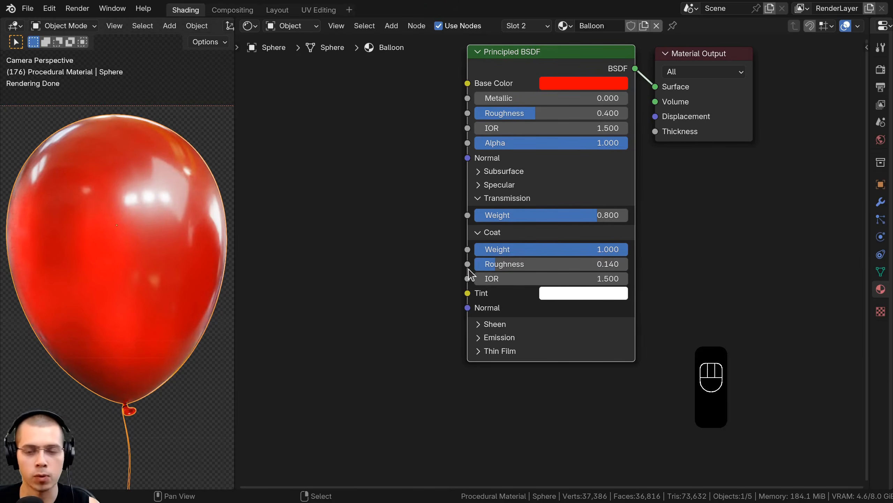
Move the Principled BSDF away from the Material Output and put it into a node group.
{"action": "middle_click_drag", "start_coordinate": [160, 268], "coordinate": [204, 299]}
{"action": "scroll", "coordinate": [189, 295], "scroll_direction": "up", "scroll_amount": 4}
{"action": "middle_click_drag", "start_coordinate": [190, 296], "coordinate": [169, 267]}
{"action": "mouse_move", "coordinate": [169, 268]}
{"action": "middle_mouse_down"}
{"action": "mouse_move", "coordinate": [165, 203]}
{"action": "mouse_move", "coordinate": [177, 279]}
{"action": "middle_mouse_up"}
{"action": "scroll", "coordinate": [173, 243], "scroll_direction": "up", "scroll_amount": 4}
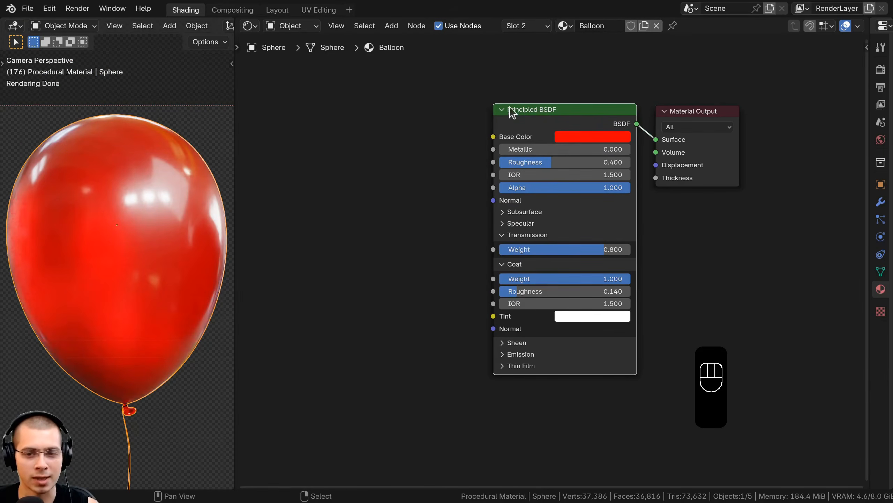
{"action": "left_click_drag", "start_coordinate": [533, 119], "coordinate": [497, 113]}
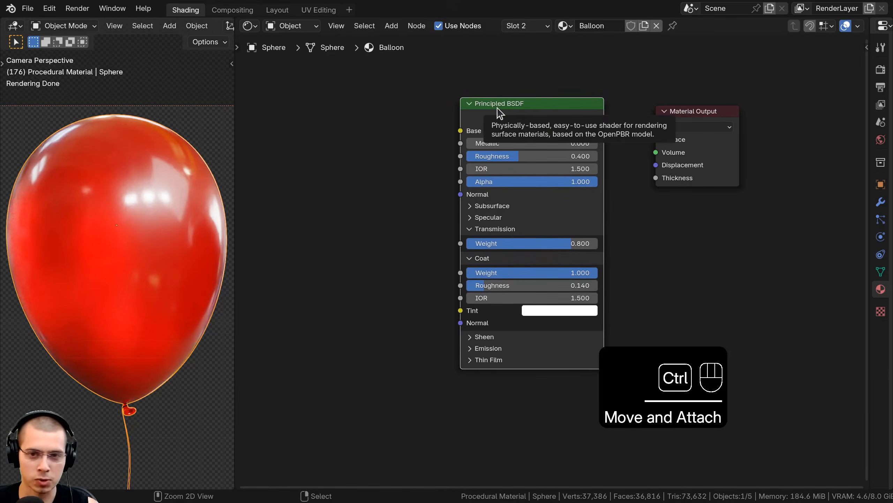
{"action": "key", "text": "ctrl+g"}
{"action": "middle_click_drag", "start_coordinate": [524, 227], "coordinate": [494, 109]}
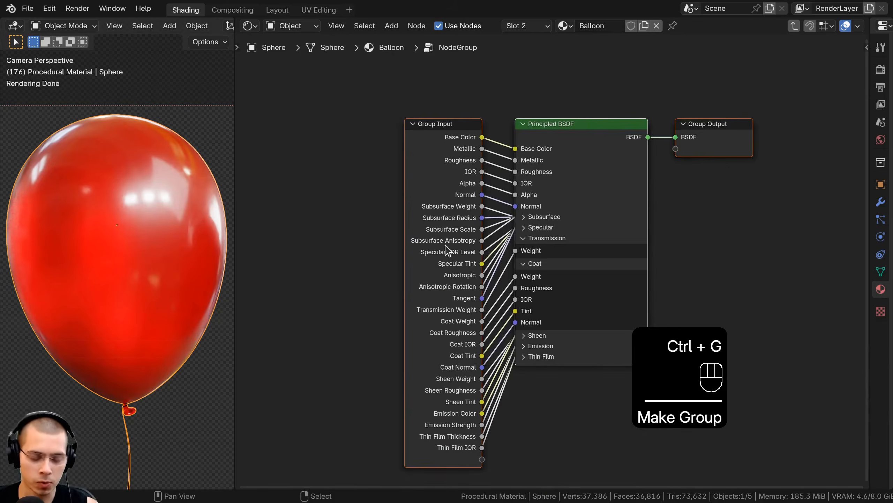
Show the node group's properties and move the Group Input node farther from the Principled BSDF.
{"action": "key", "text": "n"}
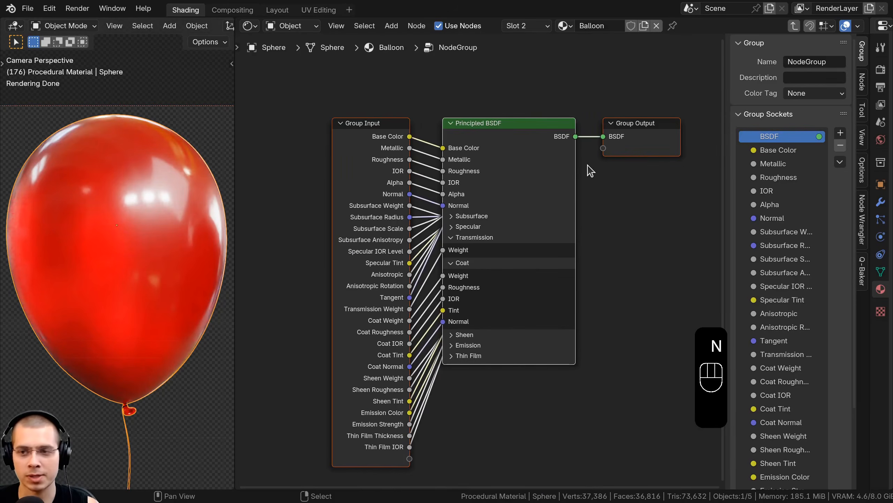
{"action": "left_click", "coordinate": [396, 160]}
{"action": "key", "text": "g"}
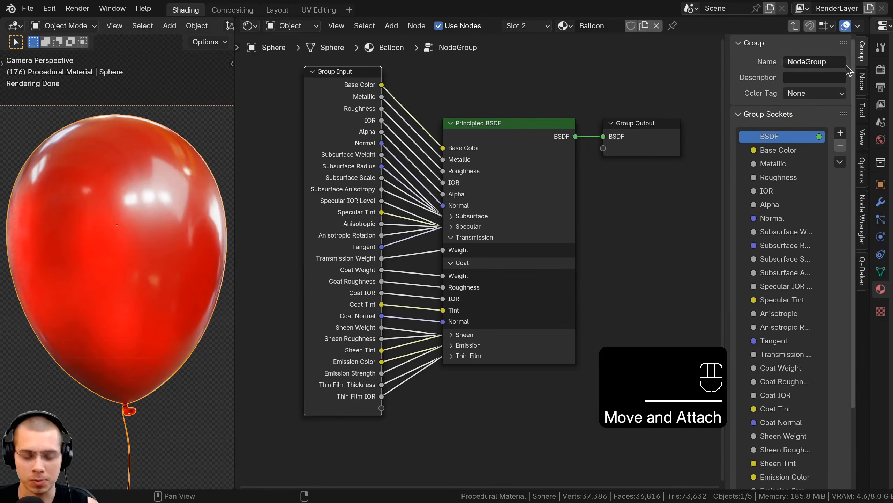
Remove all input sockets from the node group, from Thin Film IOR up to Base Color, keeping only the BSDF output.
{"action": "key", "text": "n"}
{"action": "key", "text": "n"}
{"action": "scroll", "coordinate": [802, 315], "scroll_direction": "down", "scroll_amount": 5}
{"action": "scroll", "coordinate": [802, 316], "scroll_direction": "down", "scroll_amount": 1}
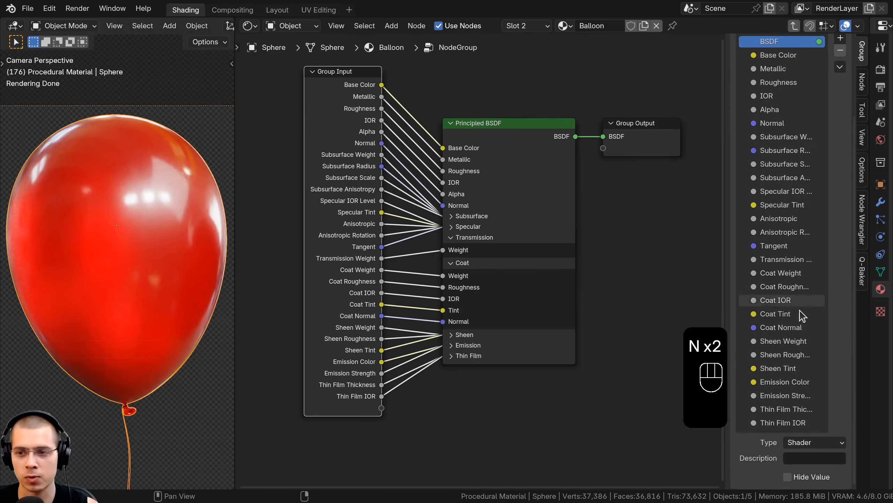
{"action": "left_click", "coordinate": [787, 423]}
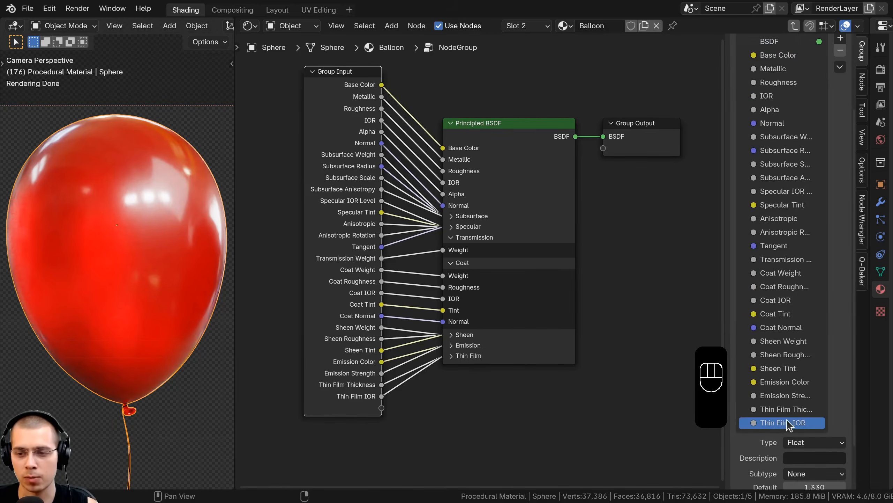
{"action": "scroll", "coordinate": [840, 138], "scroll_direction": "up", "scroll_amount": 5}
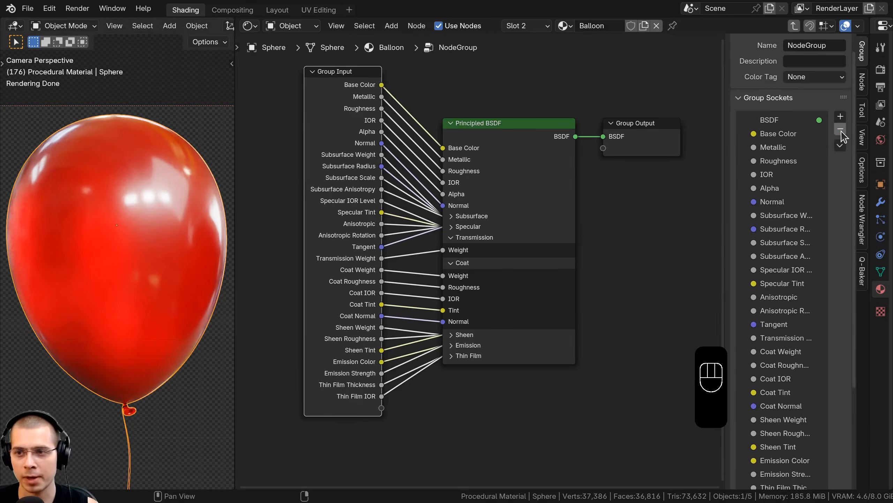
{"action": "left_click", "coordinate": [840, 131]}
{"action": "left_click", "coordinate": [841, 130]}
{"action": "left_click", "coordinate": [841, 130]}
{"action": "left_click", "coordinate": [840, 130]}
{"action": "left_click", "coordinate": [841, 131]}
{"action": "left_click", "coordinate": [841, 130]}
{"action": "left_click", "coordinate": [842, 144]}
{"action": "left_click", "coordinate": [841, 145]}
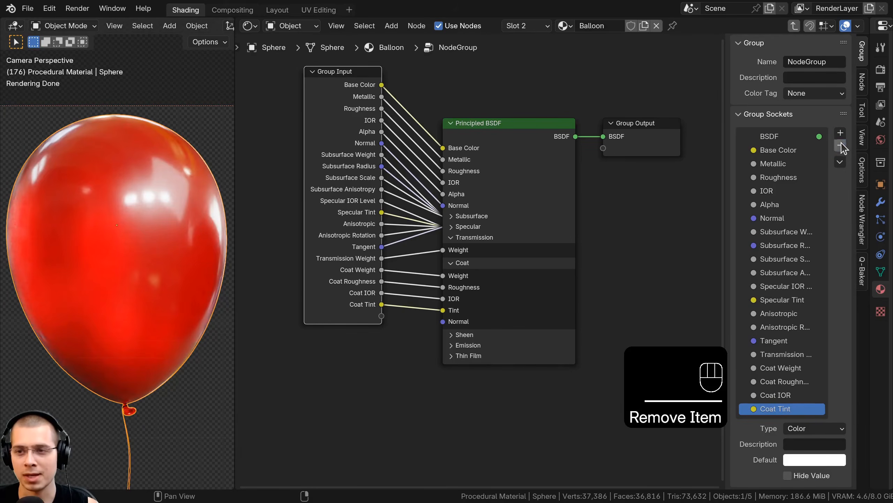
{"action": "left_click", "coordinate": [841, 145]}
{"action": "left_click", "coordinate": [841, 144]}
{"action": "left_click", "coordinate": [841, 145]}
{"action": "left_click", "coordinate": [841, 145]}
{"action": "left_click", "coordinate": [841, 144]}
{"action": "left_click", "coordinate": [841, 145]}
{"action": "left_click", "coordinate": [841, 145]}
{"action": "left_click", "coordinate": [841, 145]}
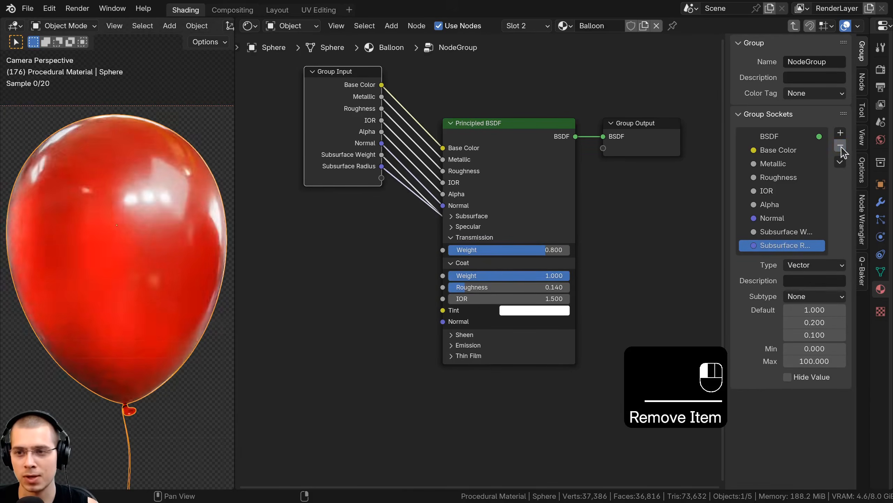
{"action": "left_click", "coordinate": [841, 146]}
{"action": "left_click", "coordinate": [841, 145]}
{"action": "left_click", "coordinate": [841, 145]}
{"action": "left_click", "coordinate": [841, 145]}
{"action": "left_click", "coordinate": [841, 145]}
{"action": "left_click", "coordinate": [842, 146]}
{"action": "left_click", "coordinate": [841, 145]}
{"action": "left_click", "coordinate": [842, 148]}
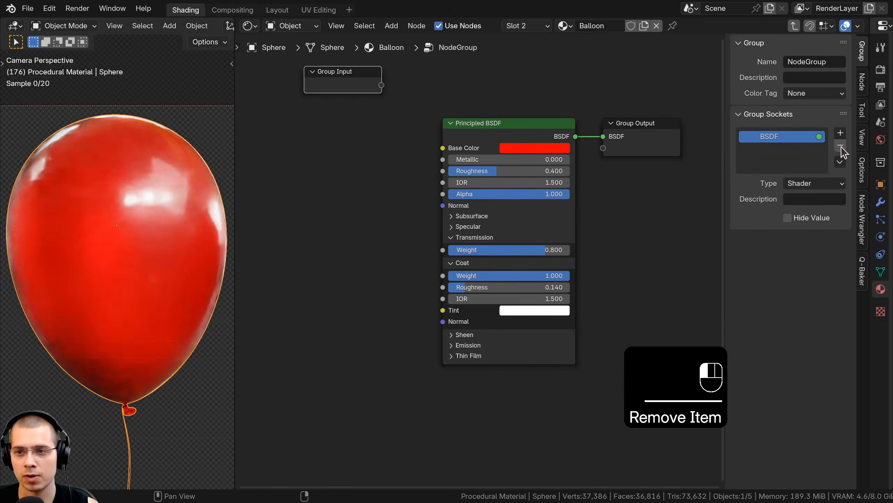
Rename the group's BSDF output socket to Shader.
{"action": "double_click", "coordinate": [764, 136]}
{"action": "type", "text": "Shader"}
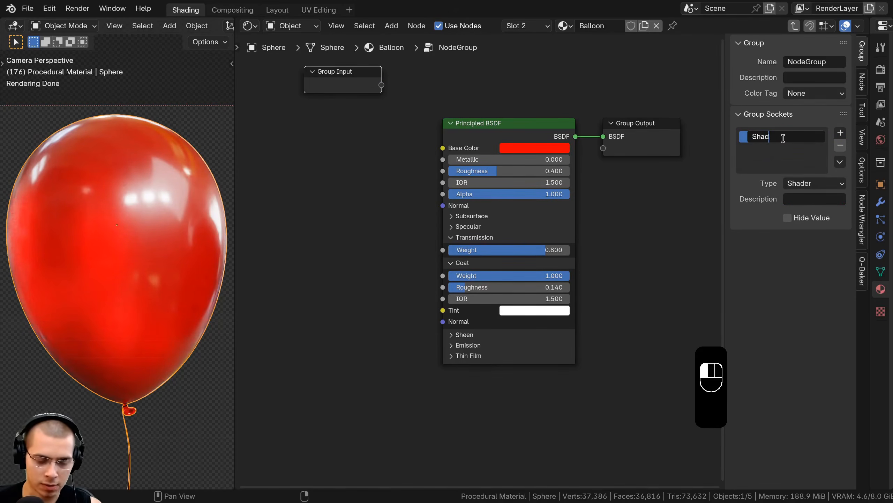
{"action": "key", "text": "Return"}
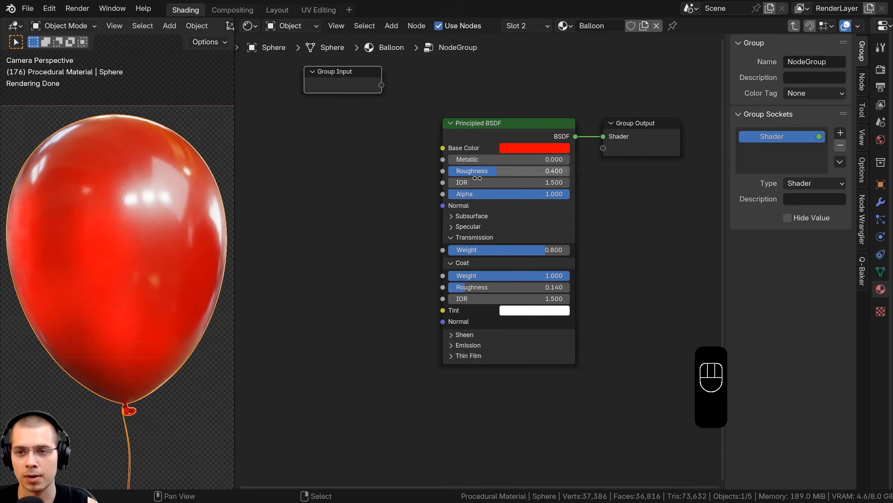
Expose the Principled BSDF's Base Color and Roughness as group inputs.
{"action": "key", "text": "ctrl+z"}
{"action": "key", "text": "ctrl+z"}
{"action": "key", "text": "ctrl+z"}
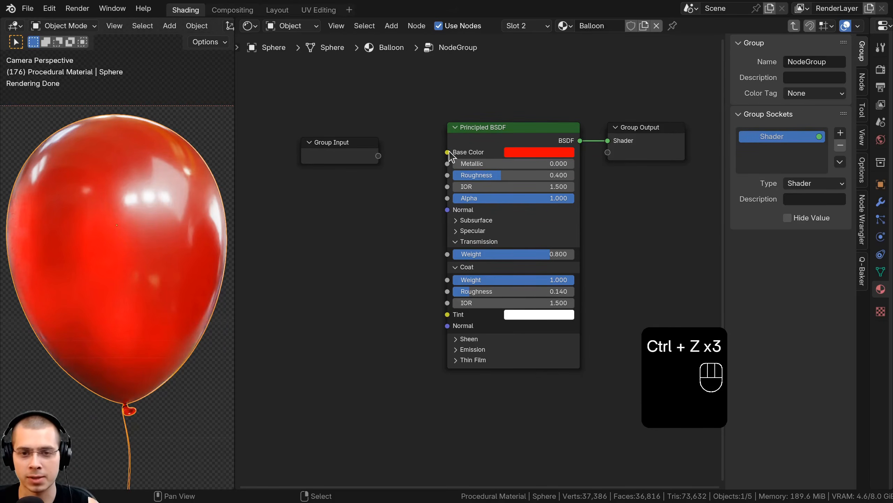
{"action": "left_click_drag", "start_coordinate": [448, 152], "coordinate": [378, 156]}
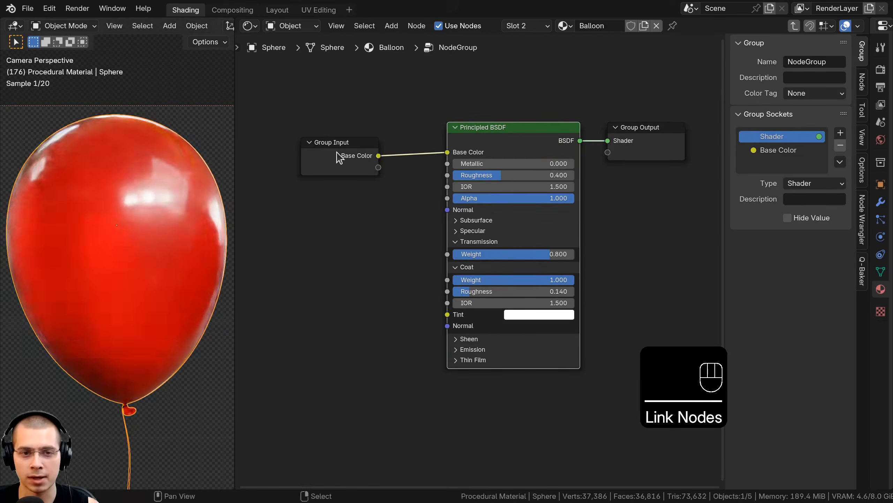
{"action": "left_click_drag", "start_coordinate": [447, 175], "coordinate": [356, 180]}
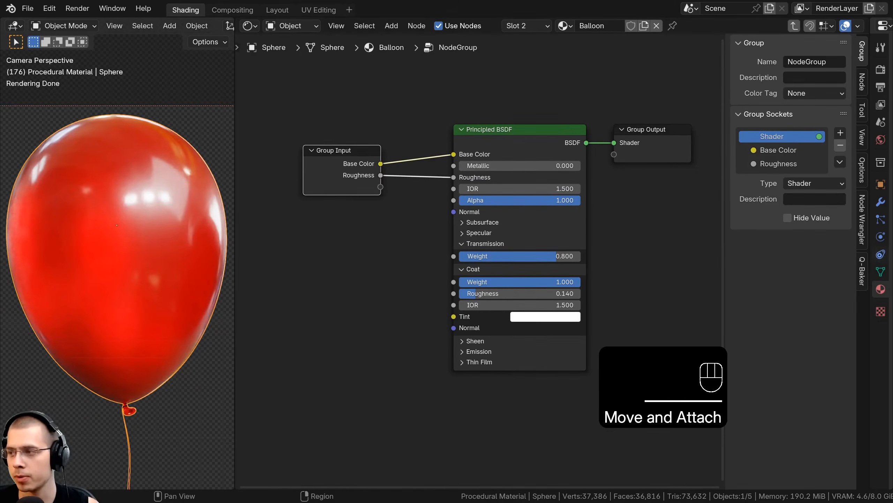
Expose the Principled BSDF's Alpha as a group input and rename that socket to Transparency.
{"action": "left_click_drag", "start_coordinate": [452, 201], "coordinate": [382, 188]}
{"action": "left_click", "coordinate": [780, 178]}
{"action": "double_click", "coordinate": [780, 178]}
{"action": "left_click_drag", "start_coordinate": [780, 178], "coordinate": [706, 177]}
{"action": "type", "text": "Transparency"}
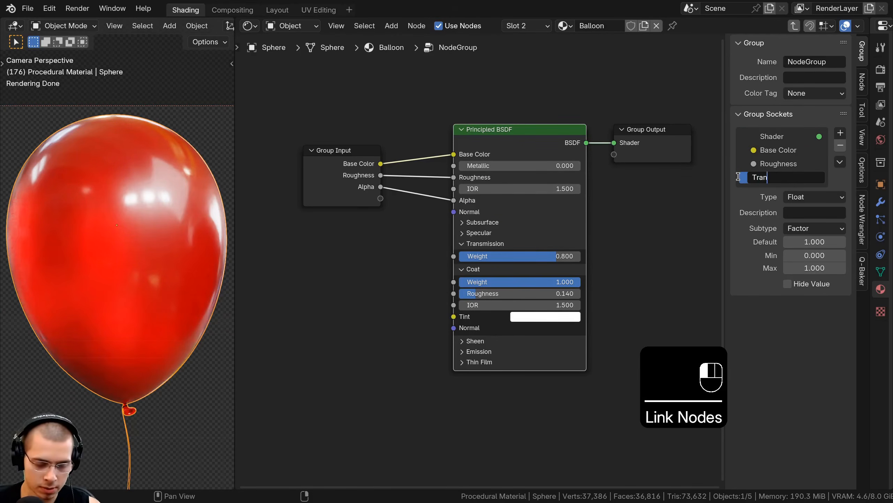
{"action": "key", "text": "Return"}
{"action": "middle_click_drag", "start_coordinate": [513, 186], "coordinate": [533, 184]}
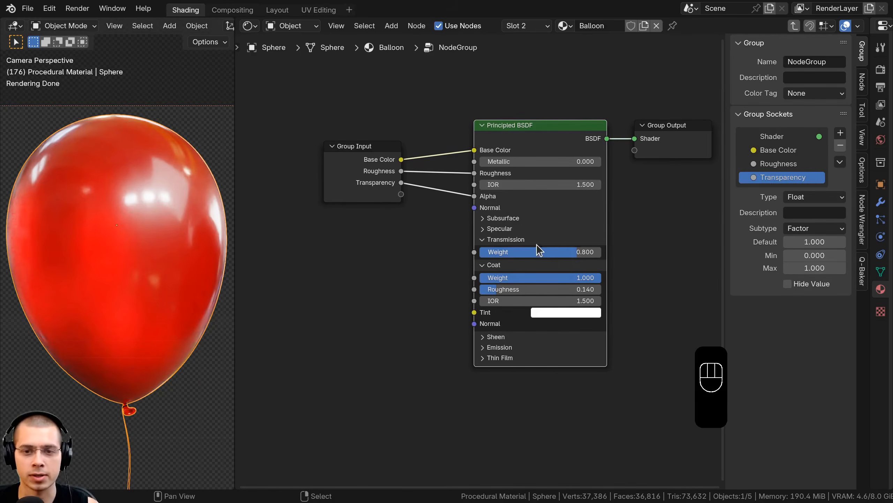
Expose the transmission weight as a group input and shorten its socket name to Transmission.
{"action": "left_click_drag", "start_coordinate": [474, 252], "coordinate": [401, 194]}
{"action": "left_click_drag", "start_coordinate": [347, 207], "coordinate": [344, 222]}
{"action": "double_click", "coordinate": [784, 191]}
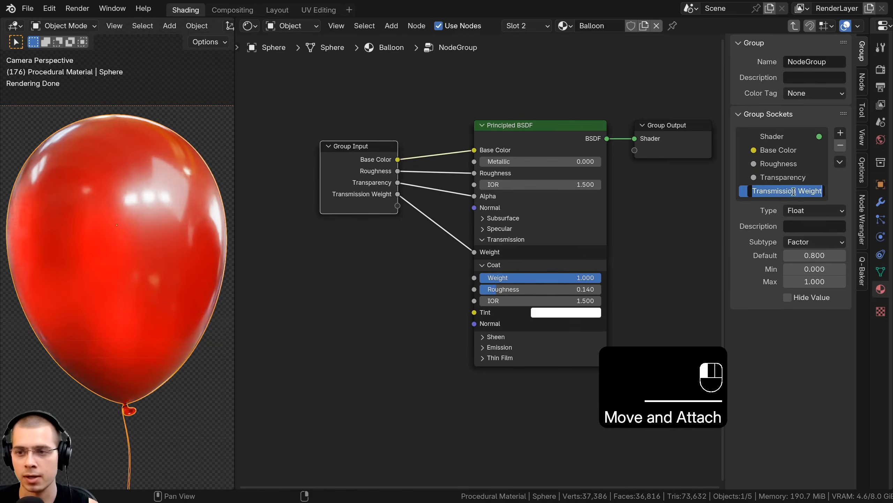
{"action": "left_click_drag", "start_coordinate": [797, 191], "coordinate": [844, 189]}
{"action": "key", "text": "BackSpace"}
{"action": "key", "text": "Return"}
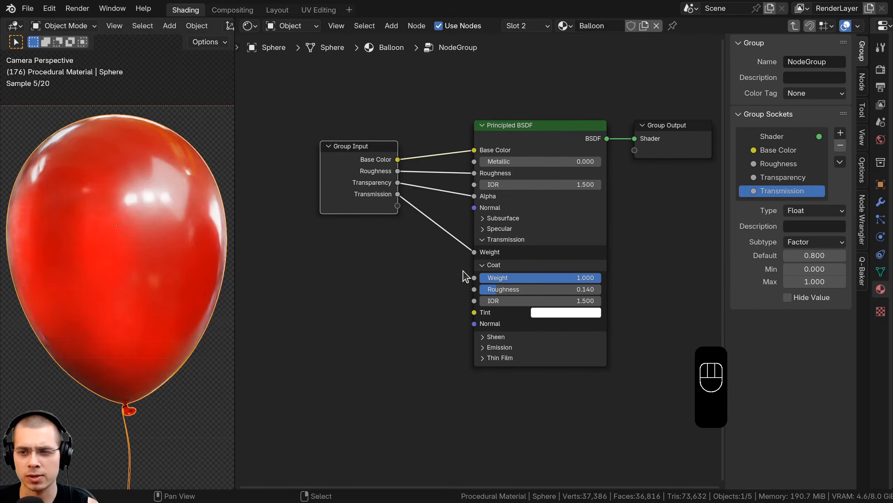
Expose the coat weight as a group input and rename its socket to Clear Coat.
{"action": "left_click_drag", "start_coordinate": [371, 206], "coordinate": [380, 231]}
{"action": "scroll", "coordinate": [408, 352], "scroll_direction": "up", "scroll_amount": 2}
{"action": "left_click_drag", "start_coordinate": [487, 265], "coordinate": [407, 212]}
{"action": "left_click", "coordinate": [791, 206]}
{"action": "double_click", "coordinate": [802, 207]}
{"action": "type", "text": "Clea"}
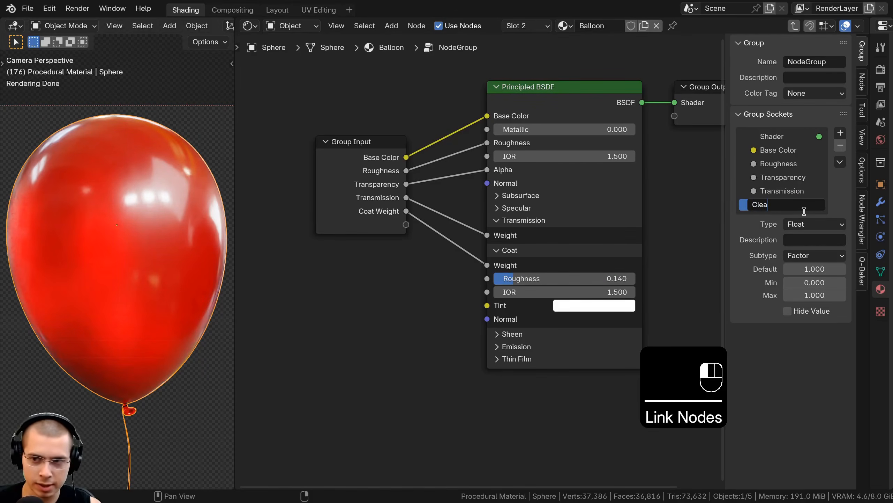
{"action": "type", "text": "r Coat"}
{"action": "key", "text": "Return"}
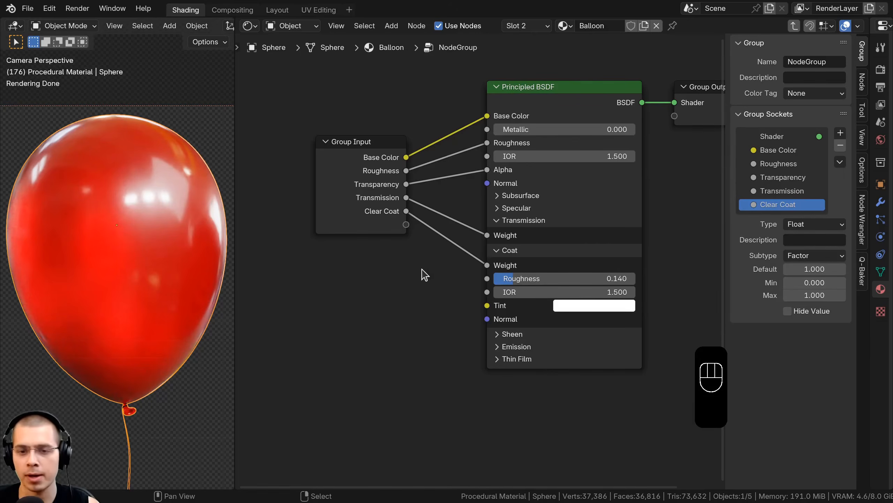
Expose the coat roughness as a group input and rename its socket to Clear Coat Roughness.
{"action": "left_click_drag", "start_coordinate": [487, 278], "coordinate": [402, 229]}
{"action": "double_click", "coordinate": [750, 221]}
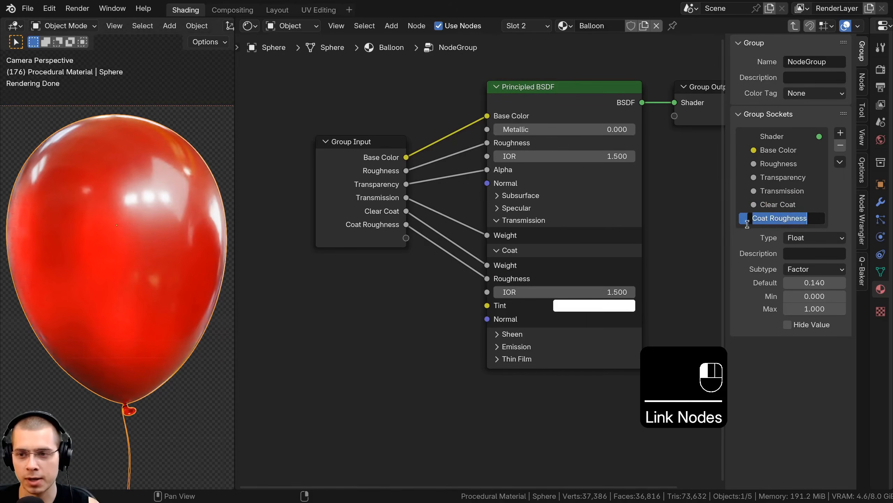
{"action": "left_click", "coordinate": [751, 218]}
{"action": "type", "text": "Clear"}
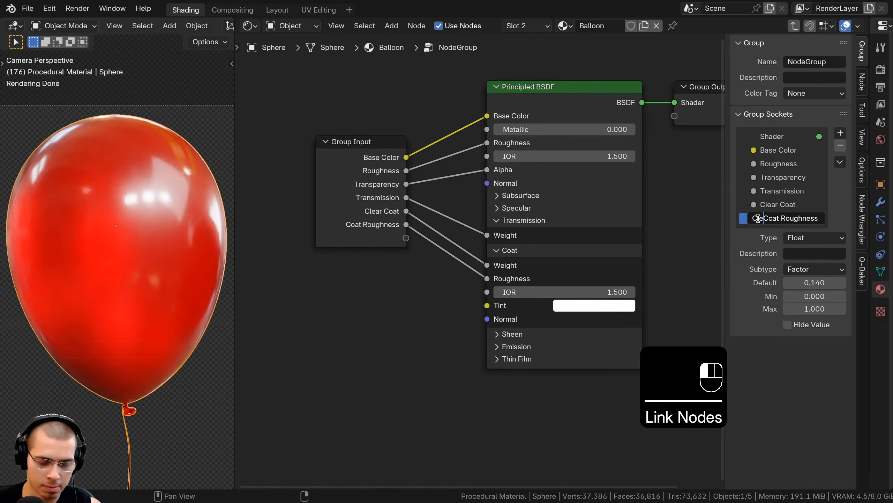
{"action": "key", "text": "Return"}
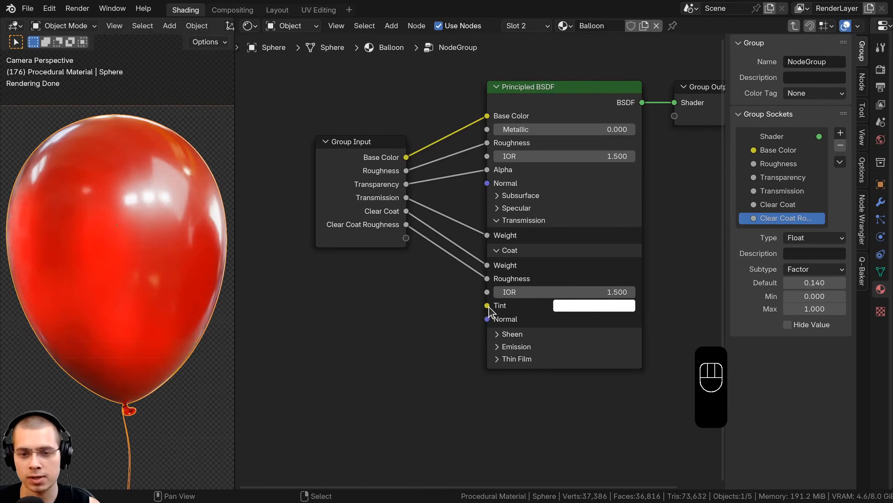
Expose the coat tint as a group input and rename its socket to Clear Coat Tint.
{"action": "left_click_drag", "start_coordinate": [487, 305], "coordinate": [406, 237]}
{"action": "double_click", "coordinate": [756, 231]}
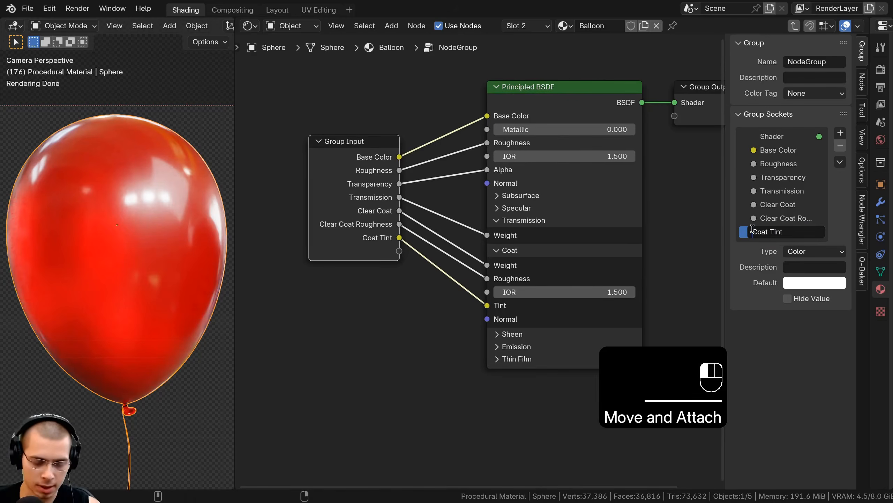
{"action": "key", "text": "Return"}
{"action": "left_click_drag", "start_coordinate": [386, 188], "coordinate": [426, 165]}
{"action": "middle_click_drag", "start_coordinate": [545, 219], "coordinate": [503, 226]}
Leave the node group, place its node beside the Material Output, and rename the group to Balloon.
{"action": "key", "text": "Tab"}
{"action": "middle_click_drag", "start_coordinate": [554, 193], "coordinate": [545, 225]}
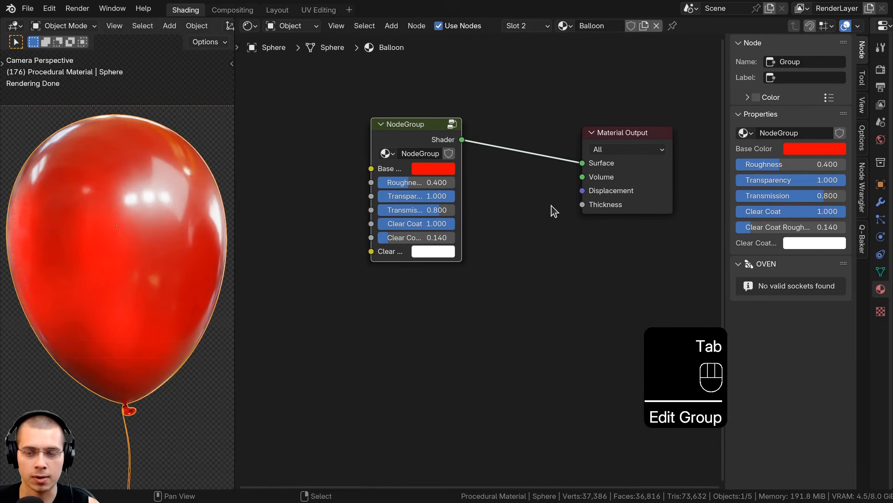
{"action": "key", "text": "n"}
{"action": "left_click_drag", "start_coordinate": [440, 150], "coordinate": [558, 152]}
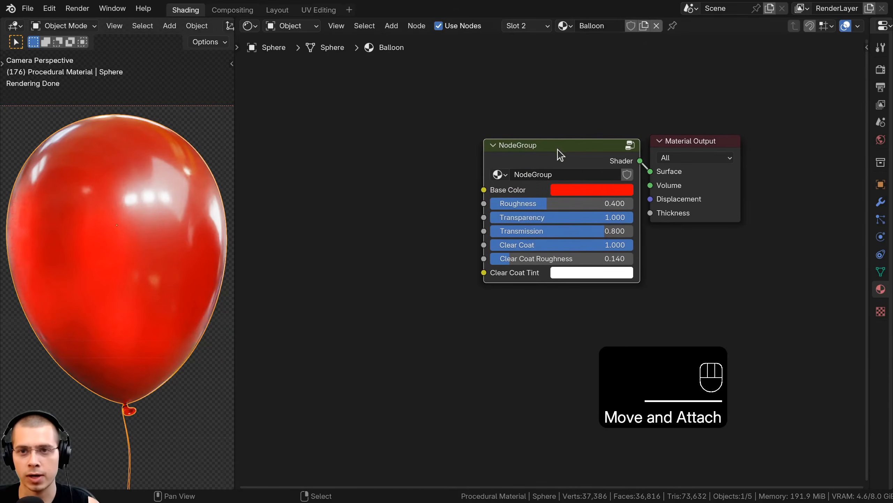
{"action": "left_click", "coordinate": [541, 173]}
{"action": "type", "text": "Balloon"}
{"action": "key", "text": "Return"}
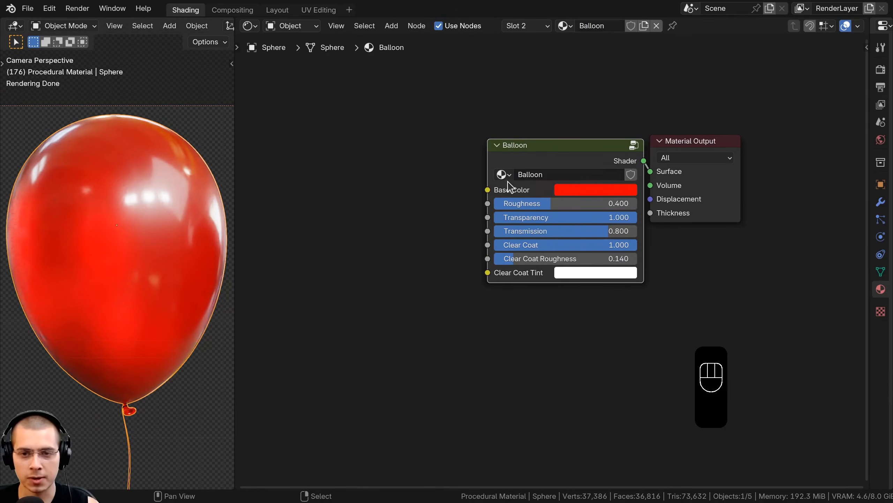
Try out other base color, roughness and transmission values on the Balloon group node, discarding each change.
{"action": "scroll", "coordinate": [513, 254], "scroll_direction": "up", "scroll_amount": 2}
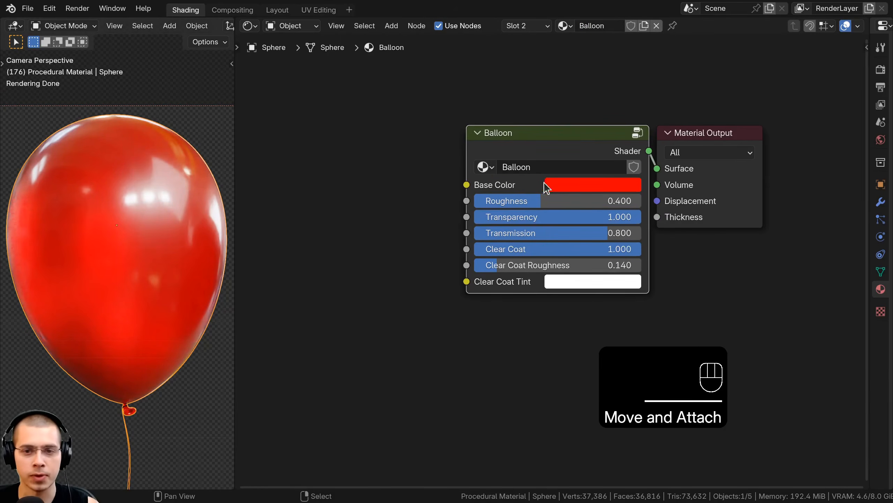
{"action": "left_click", "coordinate": [547, 185]}
{"action": "left_click_drag", "start_coordinate": [619, 332], "coordinate": [626, 256]}
{"action": "right_click", "coordinate": [626, 257]}
{"action": "left_click_drag", "start_coordinate": [524, 204], "coordinate": [553, 204]}
{"action": "right_click", "coordinate": [553, 205]}
{"action": "left_click_drag", "start_coordinate": [525, 233], "coordinate": [374, 216]}
{"action": "right_click", "coordinate": [481, 232]}
{"action": "right_click", "coordinate": [374, 217]}
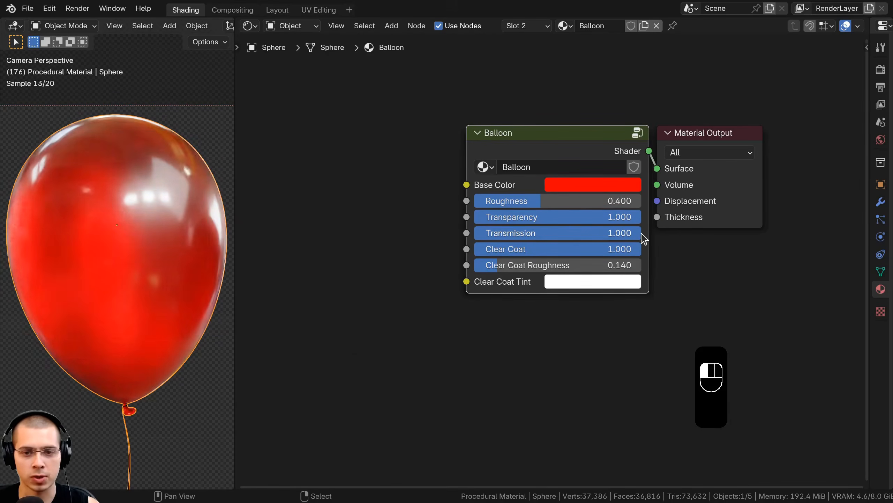
Try out another clear coat roughness and clear coat tint on the Balloon group node, discarding the changes.
{"action": "left_click_drag", "start_coordinate": [592, 251], "coordinate": [563, 265]}
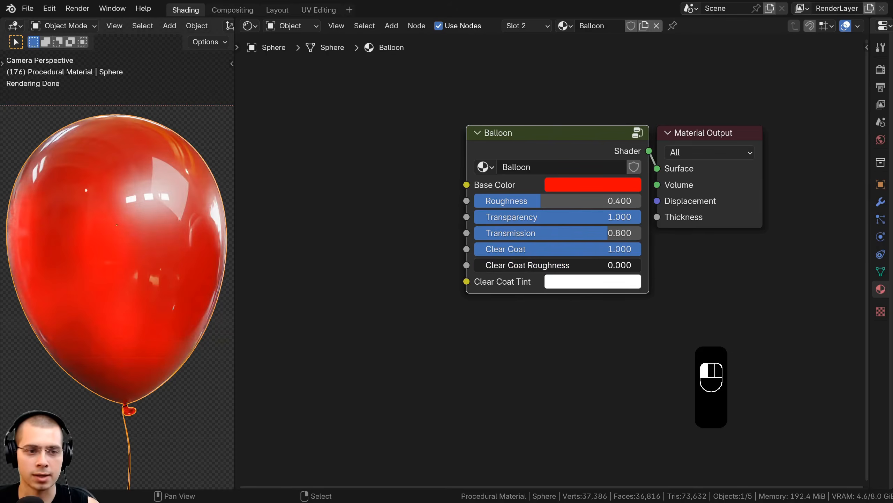
{"action": "right_click", "coordinate": [474, 265]}
{"action": "left_click", "coordinate": [611, 282]}
{"action": "left_click_drag", "start_coordinate": [612, 140], "coordinate": [669, 145]}
{"action": "right_click", "coordinate": [669, 145]}
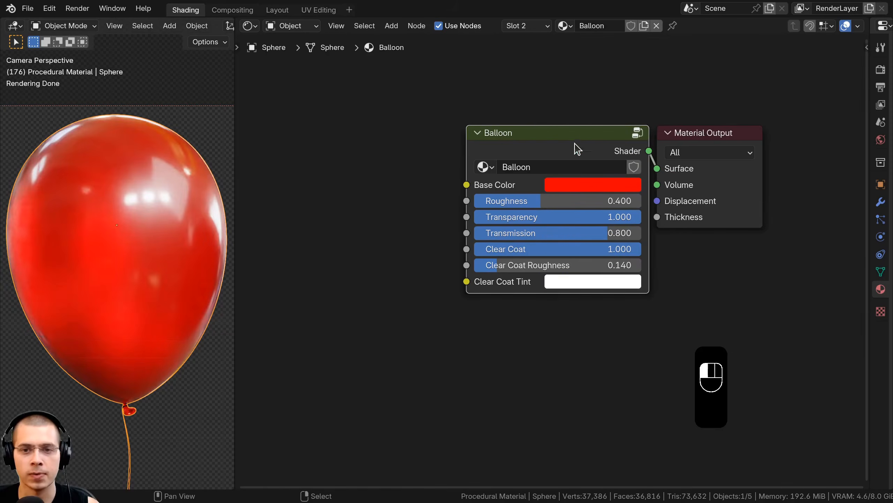
Select the black balloon beside the red one and, in Edit Mode, select its linked body and knot geometry without the string.
{"action": "scroll", "coordinate": [168, 273], "scroll_direction": "down", "scroll_amount": 2}
{"action": "middle_click_drag", "start_coordinate": [167, 274], "coordinate": [160, 280], "text": "shift"}
{"action": "middle_click_drag", "start_coordinate": [146, 309], "coordinate": [74, 298], "text": "shift"}
{"action": "middle_click_drag", "start_coordinate": [178, 303], "coordinate": [143, 287], "text": "shift"}
{"action": "left_click", "coordinate": [164, 233]}
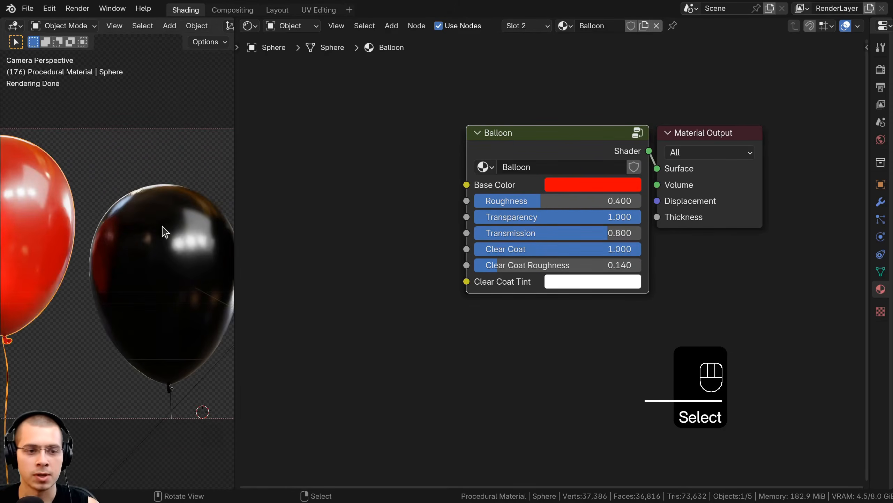
{"action": "left_click_drag", "start_coordinate": [869, 142], "coordinate": [580, 148]}
{"action": "middle_click_drag", "start_coordinate": [176, 253], "coordinate": [145, 210], "text": "shift"}
{"action": "key", "text": "Tab"}
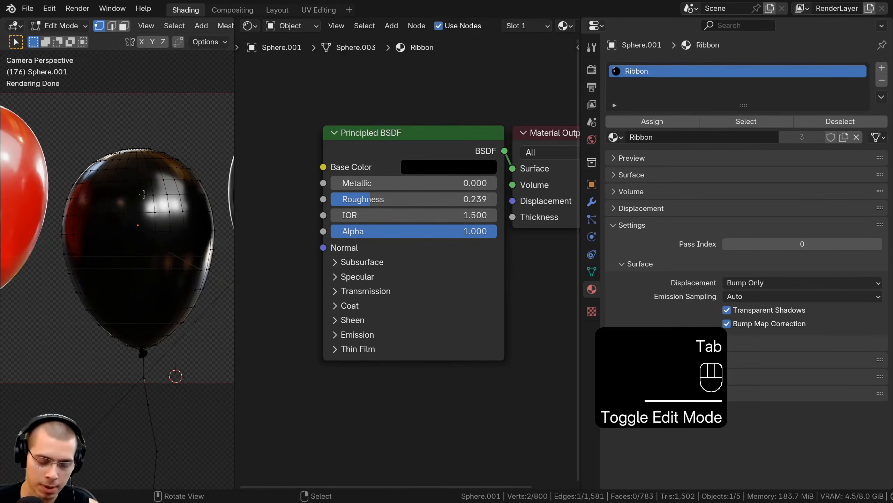
{"action": "key", "text": "l"}
{"action": "key", "text": "l"}
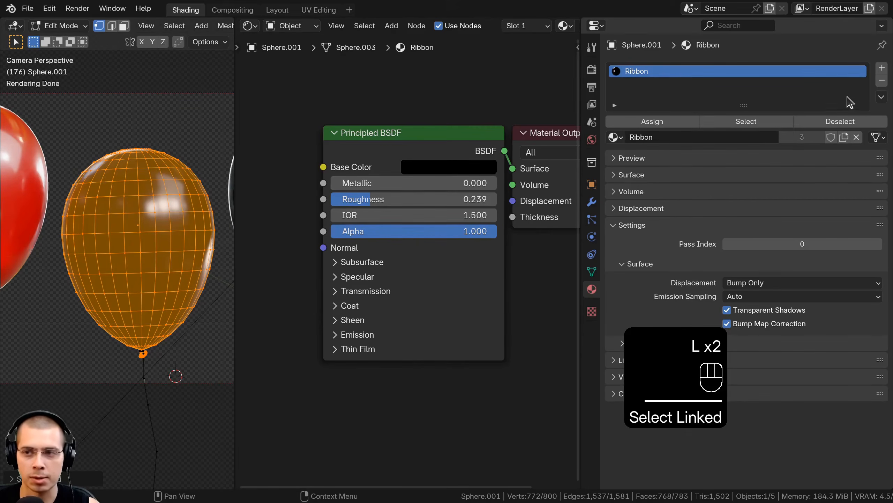
Create a material named Balloon Polka Dots in a new slot and assign it to the selected balloon faces.
{"action": "left_click", "coordinate": [883, 68]}
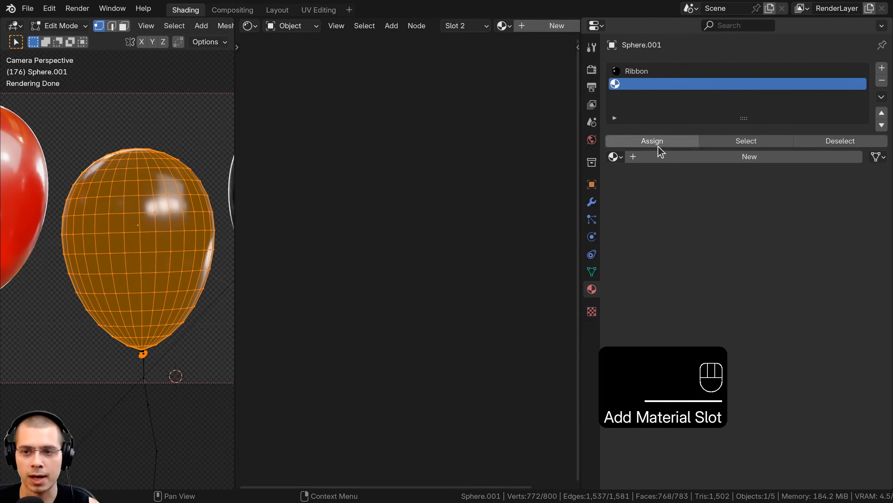
{"action": "left_click", "coordinate": [669, 157]}
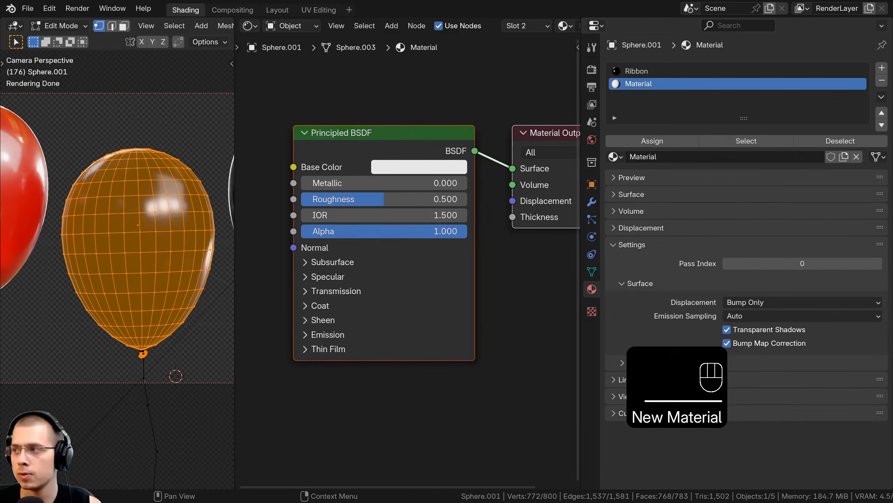
{"action": "double_click", "coordinate": [661, 84]}
{"action": "type", "text": "Balloon Polka Dots"}
{"action": "key", "text": "Return"}
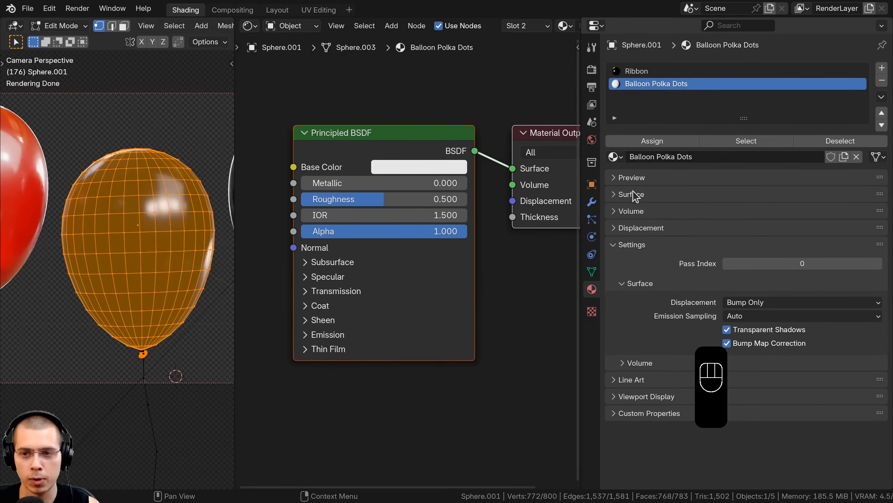
{"action": "left_click", "coordinate": [641, 140]}
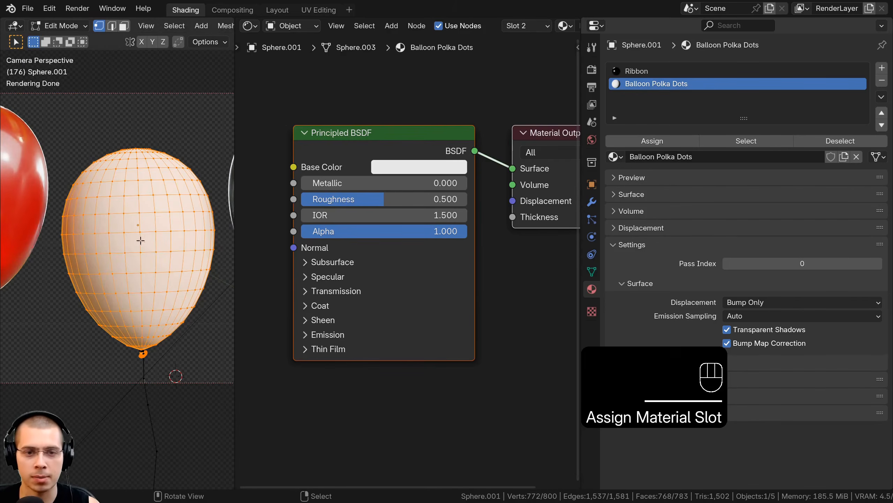
Enlarge the node editor over the properties area and reposition the Principled BSDF node for more working space.
{"action": "left_click_drag", "start_coordinate": [581, 215], "coordinate": [850, 204]}
{"action": "scroll", "coordinate": [467, 176], "scroll_direction": "down", "scroll_amount": 1}
{"action": "scroll", "coordinate": [466, 172], "scroll_direction": "down", "scroll_amount": 1}
{"action": "middle_click_drag", "start_coordinate": [466, 171], "coordinate": [495, 170]}
{"action": "key", "text": "a"}
{"action": "left_click_drag", "start_coordinate": [523, 149], "coordinate": [538, 149]}
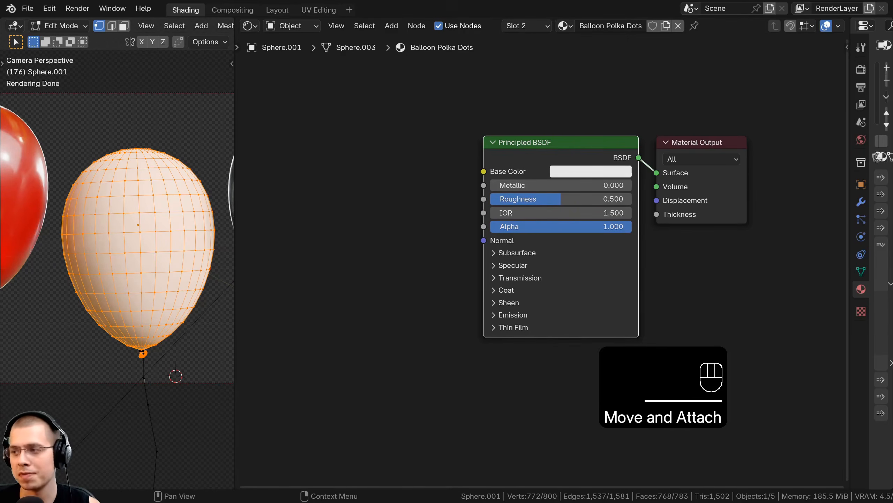
Add a Voronoi Texture node in front of the Principled BSDF in the Balloon Polka Dots material.
{"action": "middle_click_drag", "start_coordinate": [417, 182], "coordinate": [439, 157]}
{"action": "key", "text": "shift+a"}
{"action": "left_click", "coordinate": [409, 154]}
{"action": "type", "text": "vor"}
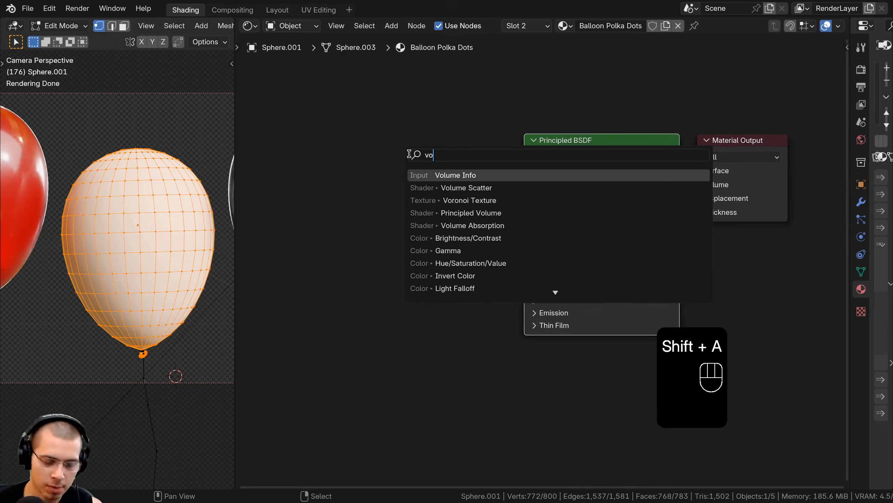
{"action": "key", "text": "Return"}
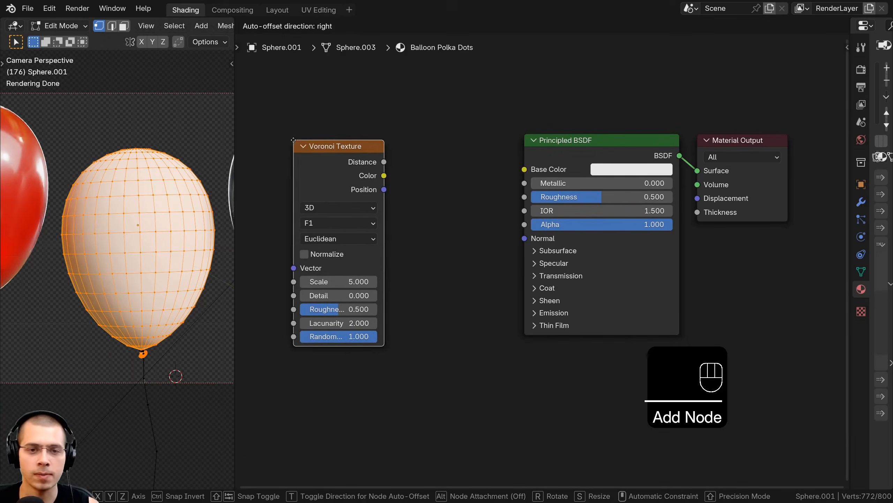
{"action": "left_click", "coordinate": [294, 141]}
Preview the Voronoi Texture's Distance output on the balloon and switch back to Object Mode.
{"action": "middle_click_drag", "start_coordinate": [361, 170], "coordinate": [522, 154]}
{"action": "left_click_drag", "start_coordinate": [485, 128], "coordinate": [441, 153]}
{"action": "left_click", "coordinate": [465, 153], "text": "ctrl+shift"}
{"action": "middle_click_drag", "start_coordinate": [354, 225], "coordinate": [383, 216]}
{"action": "scroll", "coordinate": [157, 188], "scroll_direction": "up", "scroll_amount": 2}
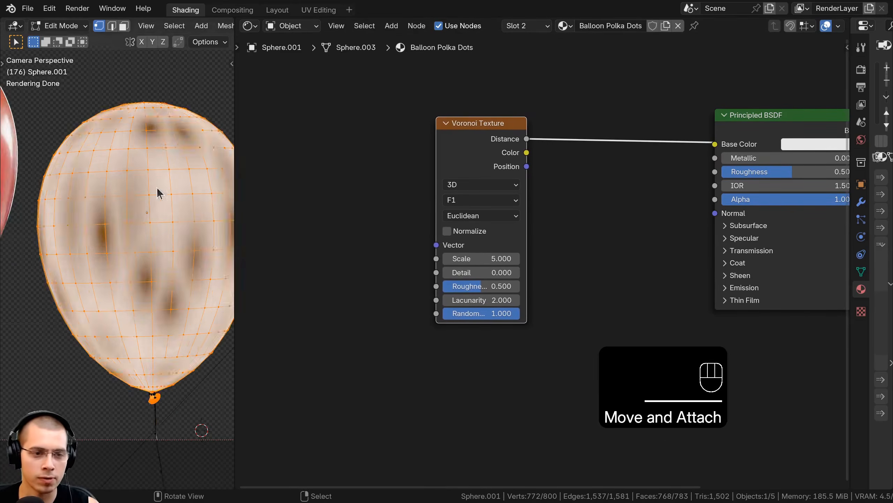
{"action": "key", "text": "Tab"}
{"action": "middle_click_drag", "start_coordinate": [153, 213], "coordinate": [56, 101], "text": "shift"}
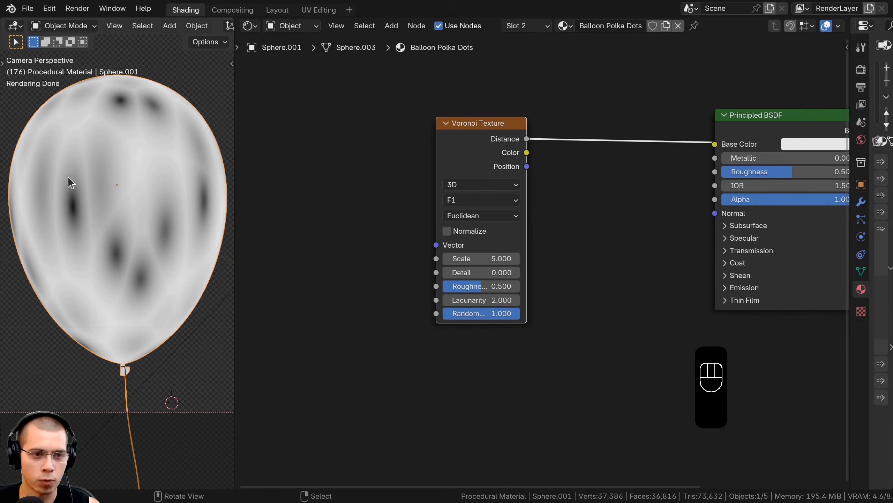
{"action": "scroll", "coordinate": [473, 150], "scroll_direction": "down", "scroll_amount": 1}
{"action": "left_click_drag", "start_coordinate": [485, 153], "coordinate": [475, 155]}
{"action": "middle_click_drag", "start_coordinate": [513, 151], "coordinate": [529, 156]}
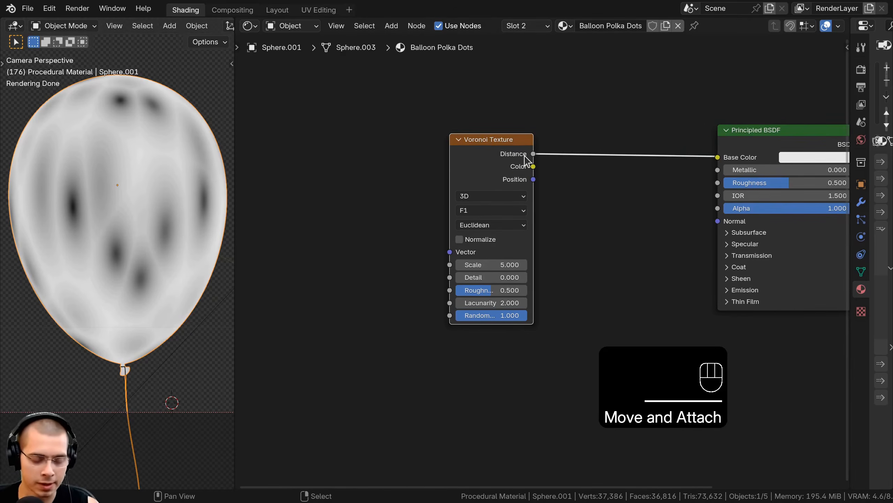
Add Texture Coordinate and Mapping nodes to the Voronoi Texture, feeding the Mapping vector from the Object output.
{"action": "key", "text": "ctrl+t"}
{"action": "scroll", "coordinate": [357, 206], "scroll_direction": "up", "scroll_amount": 1}
{"action": "key", "text": "a"}
{"action": "left_click_drag", "start_coordinate": [331, 176], "coordinate": [339, 178]}
{"action": "left_click_drag", "start_coordinate": [424, 157], "coordinate": [415, 155]}
{"action": "left_click_drag", "start_coordinate": [331, 215], "coordinate": [306, 214]}
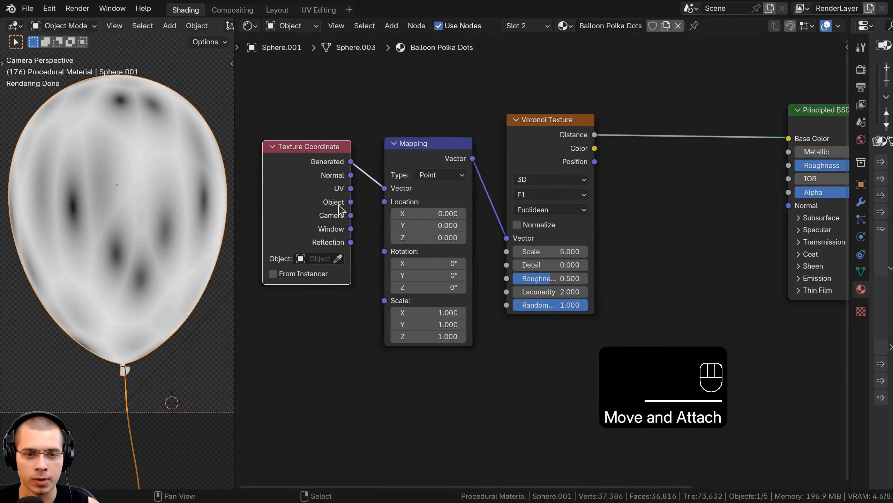
{"action": "left_click_drag", "start_coordinate": [352, 202], "coordinate": [384, 189]}
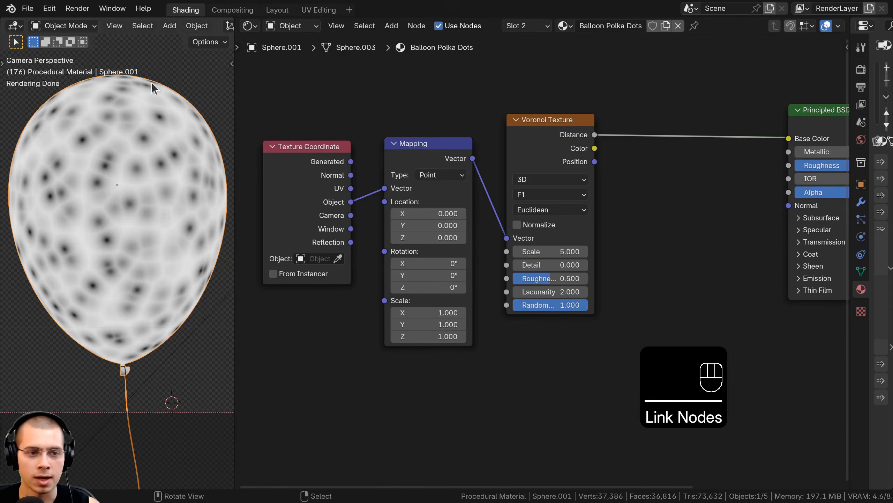
Move the Voronoi Texture and Mapping nodes closer to the Texture Coordinate node and deselect the balloon.
{"action": "left_click_drag", "start_coordinate": [563, 135], "coordinate": [550, 147]}
{"action": "left_click_drag", "start_coordinate": [547, 114], "coordinate": [383, 192]}
{"action": "key", "text": "g"}
{"action": "left_click", "coordinate": [345, 188]}
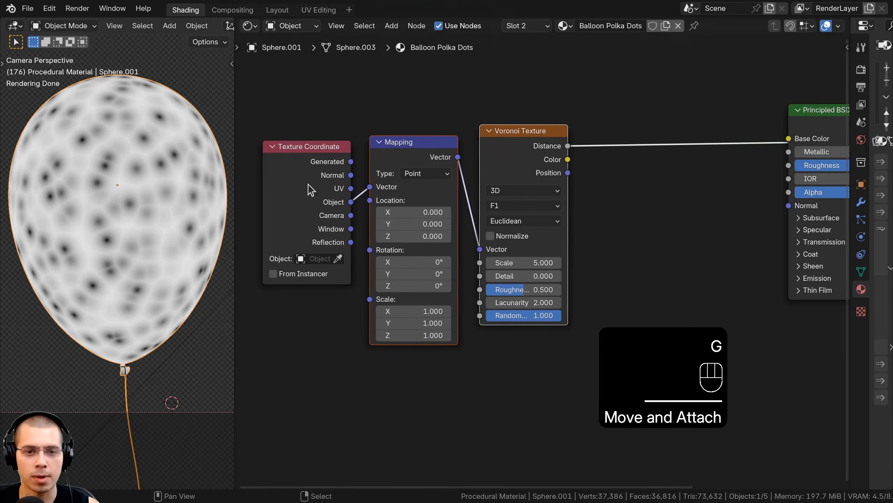
{"action": "key", "text": "a"}
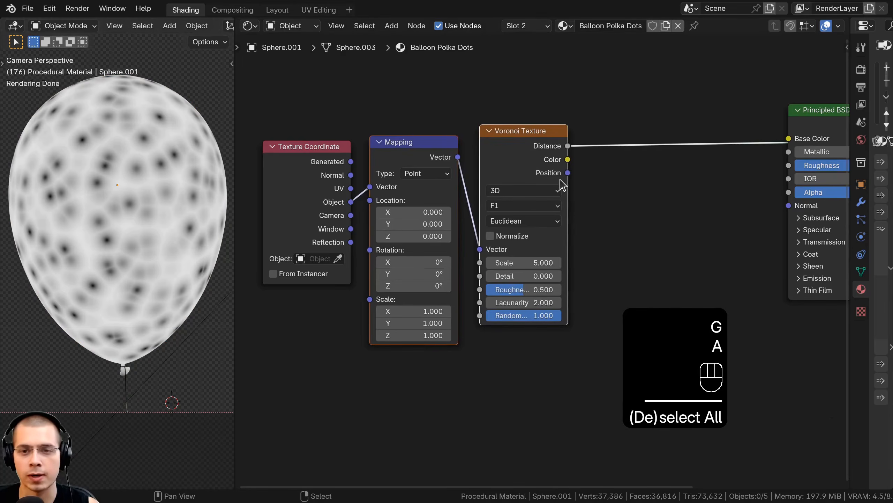
Set the Voronoi Texture's scale to 2.9 and its randomness to 0.456.
{"action": "scroll", "coordinate": [542, 262], "scroll_direction": "up", "scroll_amount": 1}
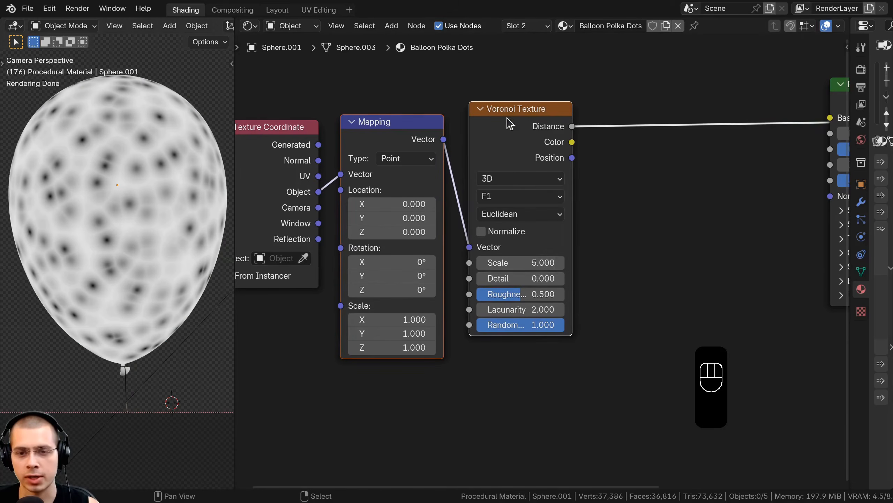
{"action": "left_click", "coordinate": [509, 262]}
{"action": "type", "text": "2.9"}
{"action": "key", "text": "Return"}
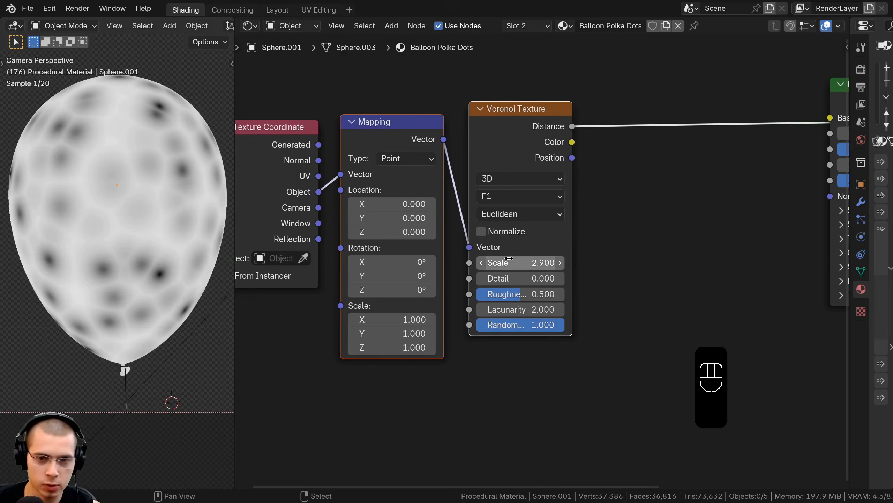
{"action": "left_click", "coordinate": [527, 327]}
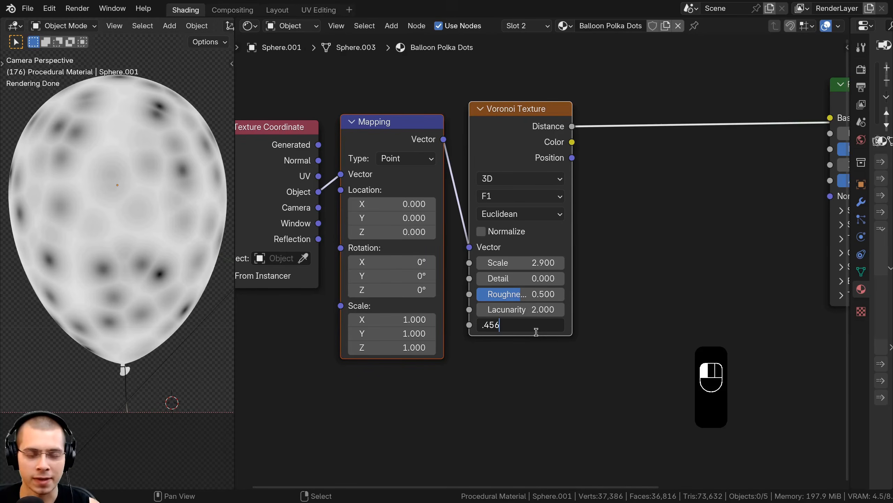
{"action": "type", "text": ".456"}
{"action": "key", "text": "Return"}
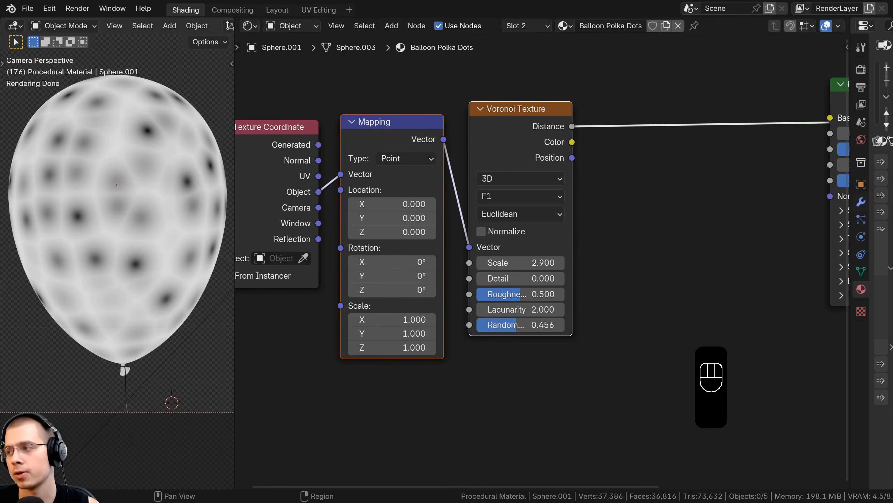
Insert a Color Ramp node after the Voronoi Texture's Distance output.
{"action": "scroll", "coordinate": [821, 219], "scroll_direction": "up", "scroll_amount": 2}
{"action": "key", "text": "shift+a"}
{"action": "type", "text": "col"}
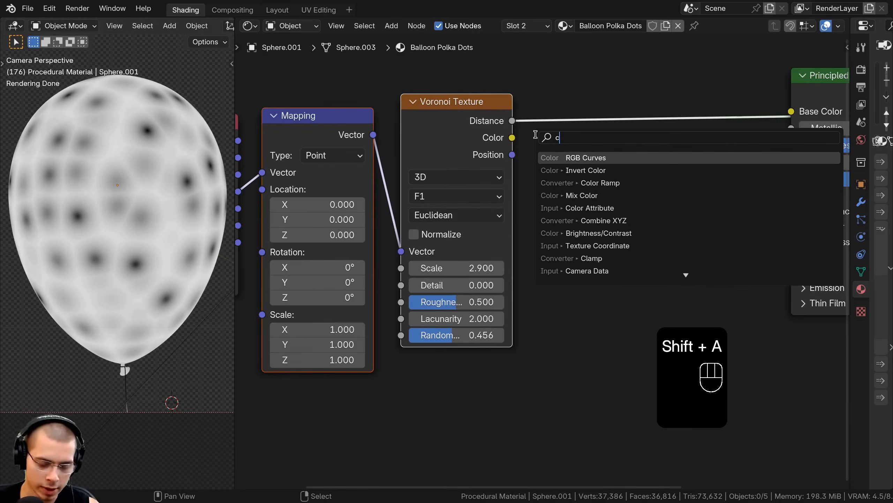
{"action": "key", "text": "Down"}
{"action": "key", "text": "Return"}
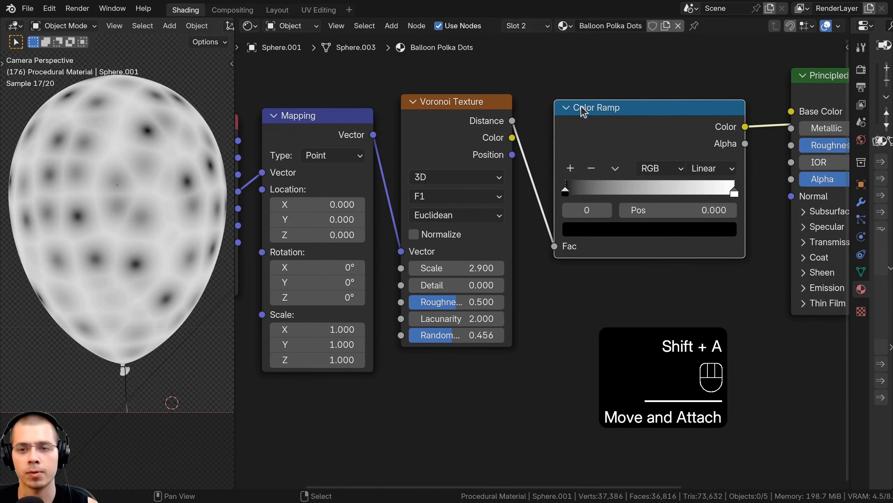
{"action": "left_click", "coordinate": [543, 178]}
Reverse the Color Ramp stops so white changes sharply to black, with the black stop at position 0.331.
{"action": "left_click_drag", "start_coordinate": [495, 196], "coordinate": [554, 196]}
{"action": "left_click_drag", "start_coordinate": [698, 199], "coordinate": [567, 191]}
{"action": "middle_click_drag", "start_coordinate": [359, 322], "coordinate": [405, 274]}
{"action": "scroll", "coordinate": [410, 260], "scroll_direction": "down", "scroll_amount": 1}
{"action": "left_click_drag", "start_coordinate": [454, 99], "coordinate": [440, 99]}
Try a Voronoi randomness of 1.000 on the polka dots and undo the change.
{"action": "middle_click_drag", "start_coordinate": [426, 155], "coordinate": [447, 161]}
{"action": "left_click_drag", "start_coordinate": [418, 316], "coordinate": [475, 316]}
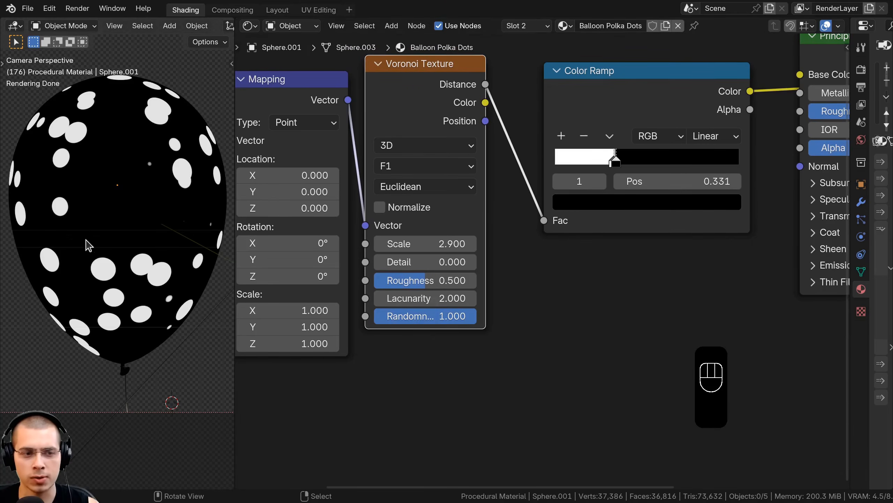
{"action": "key", "text": "ctrl+z"}
{"action": "key", "text": "ctrl+z"}
{"action": "key", "text": "ctrl+z"}
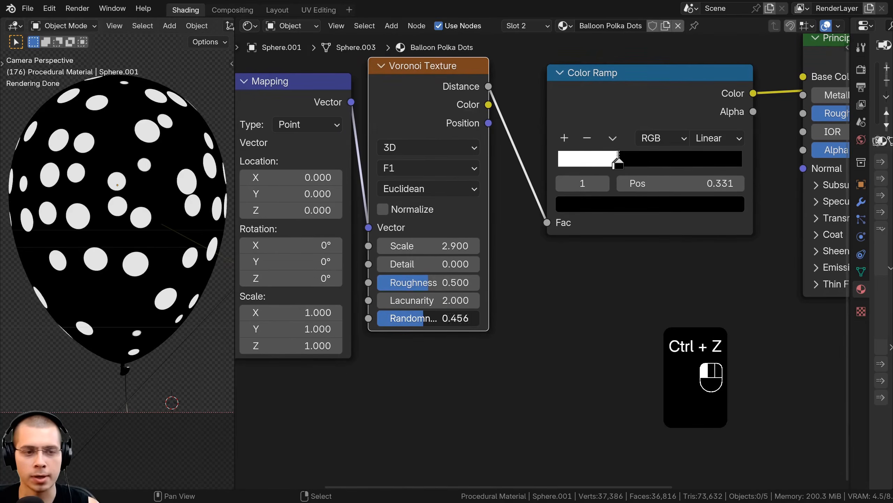
{"action": "key", "text": "ctrl+z"}
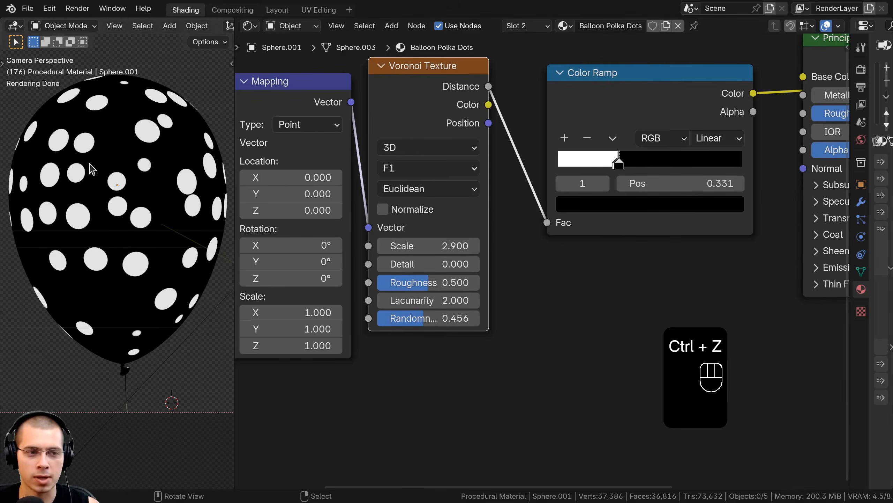
Move the Color Ramp, Principled BSDF and Material Output nodes away from the Voronoi Texture to make room.
{"action": "scroll", "coordinate": [141, 196], "scroll_direction": "down", "scroll_amount": 1}
{"action": "scroll", "coordinate": [633, 130], "scroll_direction": "down", "scroll_amount": 2}
{"action": "middle_click_drag", "start_coordinate": [650, 118], "coordinate": [635, 160]}
{"action": "left_click", "coordinate": [637, 160]}
{"action": "middle_click_drag", "start_coordinate": [594, 184], "coordinate": [529, 192]}
{"action": "scroll", "coordinate": [595, 186], "scroll_direction": "up", "scroll_amount": 7}
{"action": "scroll", "coordinate": [617, 180], "scroll_direction": "down", "scroll_amount": 4}
{"action": "scroll", "coordinate": [602, 190], "scroll_direction": "down", "scroll_amount": 6}
{"action": "left_click_drag", "start_coordinate": [551, 107], "coordinate": [816, 243]}
{"action": "key", "text": "g"}
{"action": "left_click", "coordinate": [268, 242]}
{"action": "scroll", "coordinate": [122, 150], "scroll_direction": "up", "scroll_amount": 2}
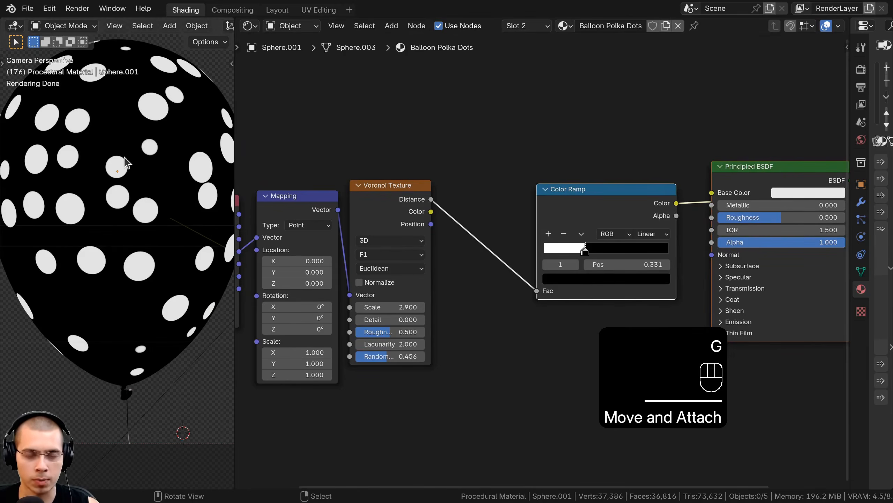
Insert a Hue/Saturation/Value node between the Voronoi Texture and the Color Ramp, keeping its value at 1.000.
{"action": "key", "text": "shift+a"}
{"action": "type", "text": "hue"}
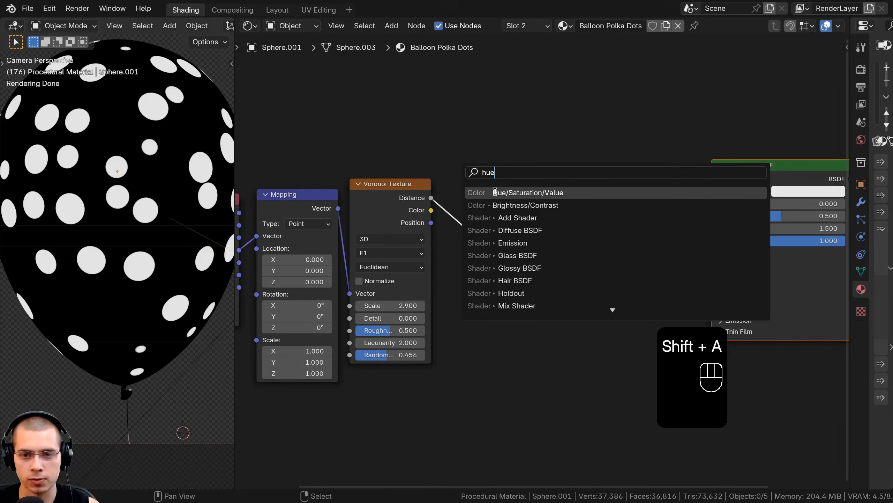
{"action": "left_click", "coordinate": [495, 192]}
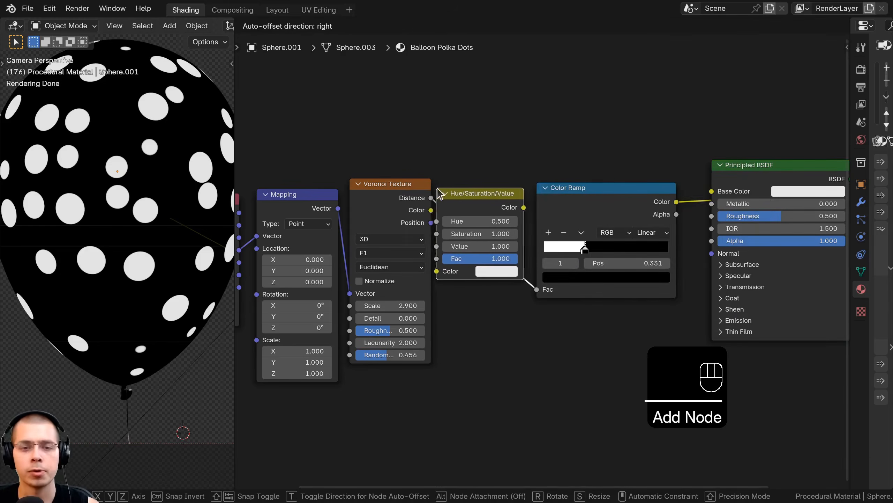
{"action": "left_click", "coordinate": [497, 202]}
{"action": "scroll", "coordinate": [477, 239], "scroll_direction": "up", "scroll_amount": 2}
{"action": "mouse_move", "coordinate": [478, 240]}
{"action": "left_mouse_down", "text": "shift"}
{"action": "mouse_move", "coordinate": [512, 239]}
{"action": "mouse_move", "coordinate": [430, 240]}
{"action": "mouse_move", "coordinate": [544, 239]}
{"action": "mouse_move", "coordinate": [456, 240]}
{"action": "mouse_move", "coordinate": [477, 240]}
{"action": "left_mouse_up", "text": "shift"}
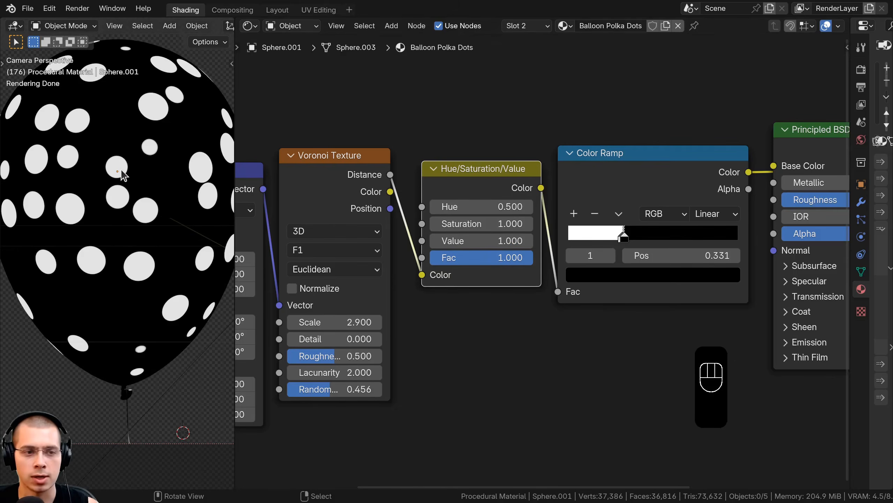
Tighten the Hue/Saturation/Value and Color Ramp nodes and make space between the ramp and the Principled BSDF.
{"action": "left_click_drag", "start_coordinate": [482, 186], "coordinate": [474, 183]}
{"action": "left_click_drag", "start_coordinate": [672, 182], "coordinate": [647, 176]}
{"action": "scroll", "coordinate": [655, 181], "scroll_direction": "down", "scroll_amount": 5}
{"action": "middle_click_drag", "start_coordinate": [658, 185], "coordinate": [461, 222]}
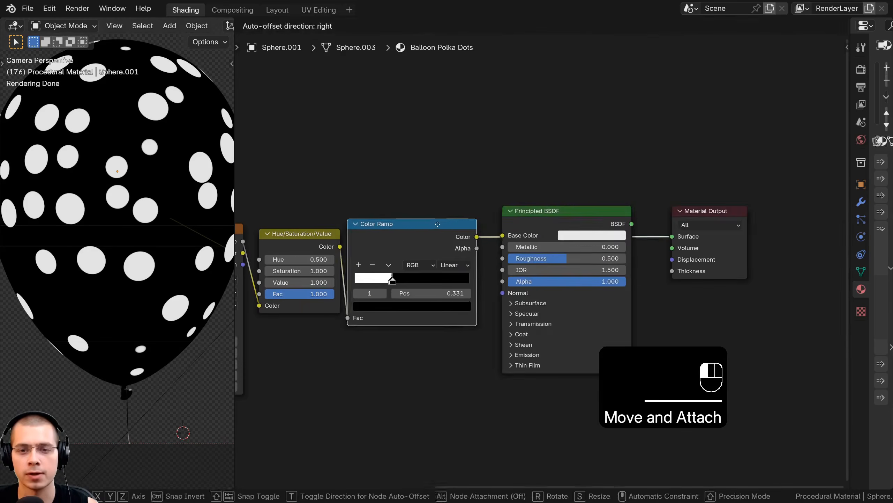
{"action": "left_click_drag", "start_coordinate": [459, 225], "coordinate": [471, 229]}
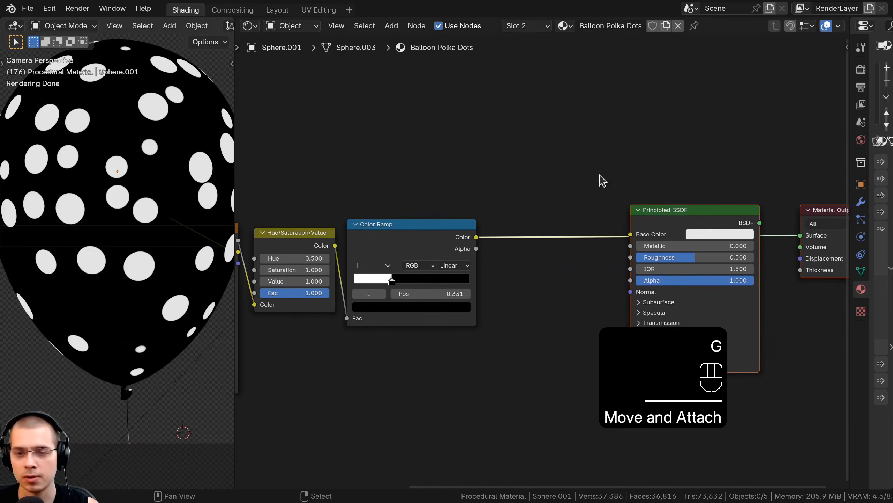
Insert a Mix color node after the Color Ramp and link the ramp's color to the Mix factor.
{"action": "key", "text": "shift+a"}
{"action": "type", "text": "mix"}
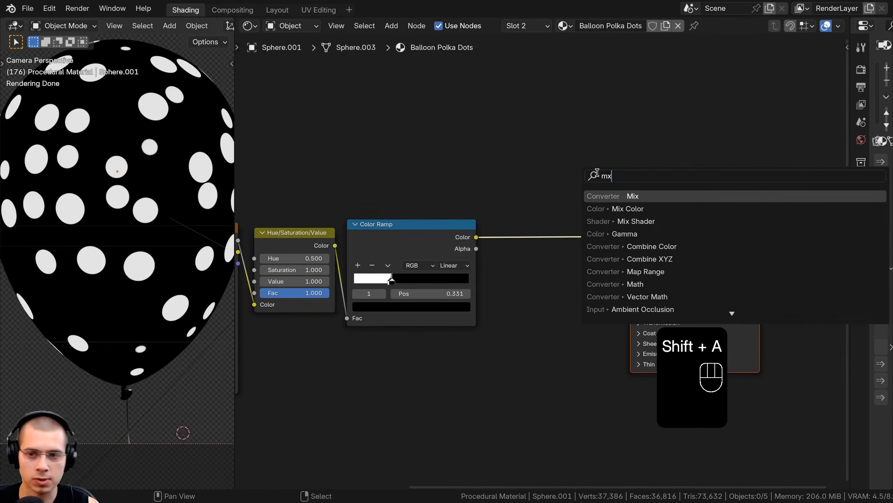
{"action": "key", "text": "Return"}
{"action": "left_click", "coordinate": [493, 189]}
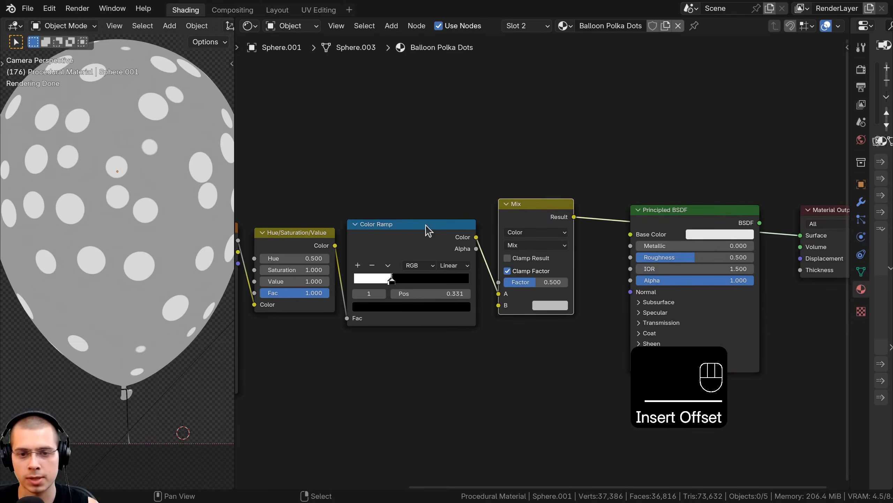
{"action": "left_click_drag", "start_coordinate": [499, 301], "coordinate": [491, 286]}
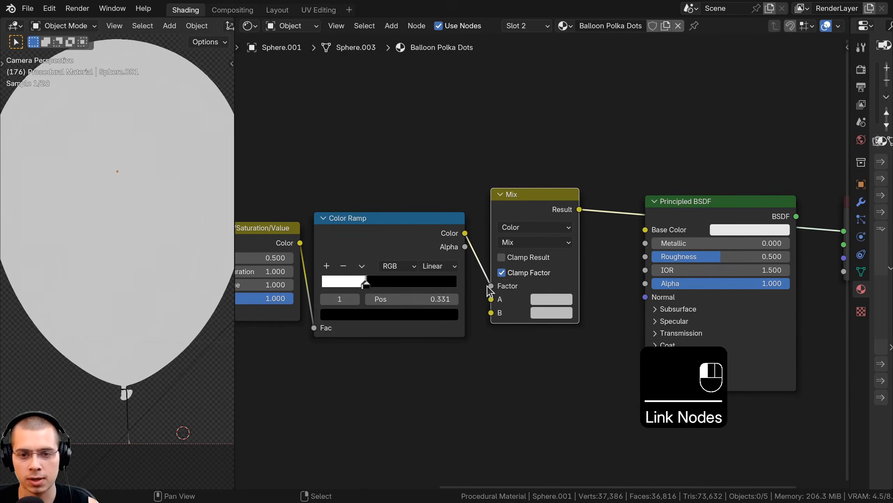
Set the Mix node's A color to purple, hex 710FC8.
{"action": "left_click", "coordinate": [540, 300]}
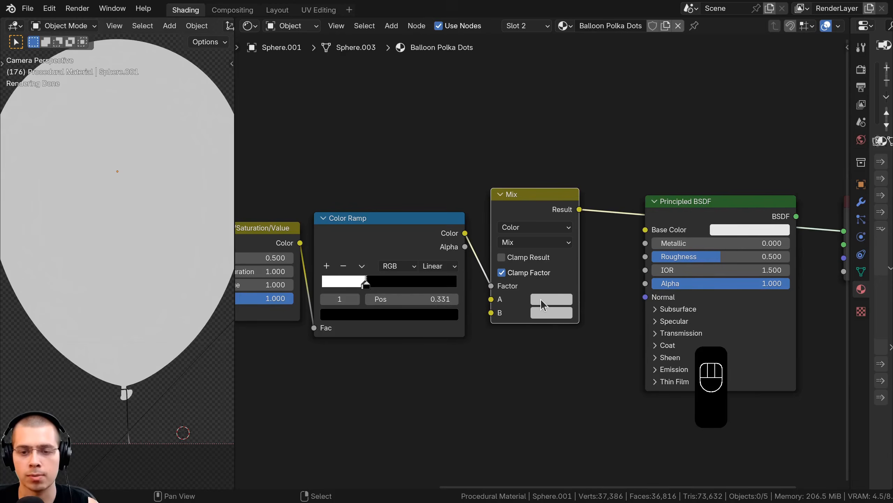
{"action": "left_click", "coordinate": [540, 299]}
{"action": "key", "text": "ctrl+v"}
{"action": "left_click_drag", "start_coordinate": [628, 173], "coordinate": [644, 161]}
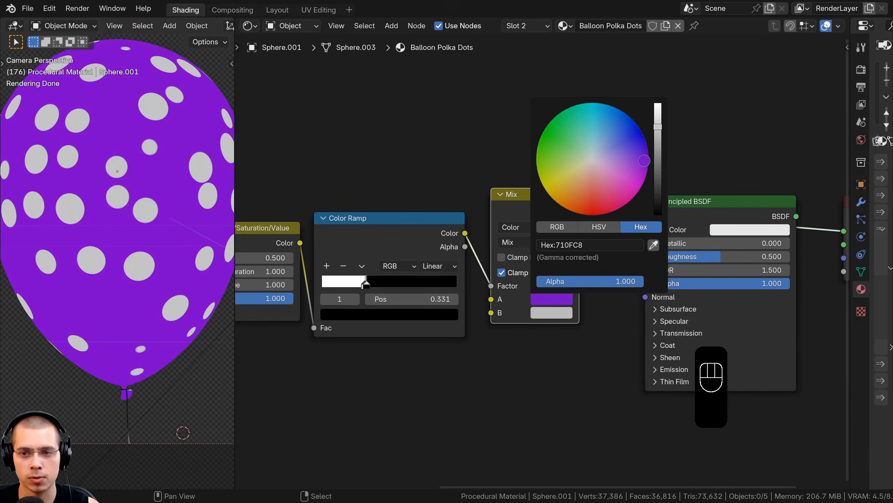
Set the Mix node's B color to pure white for the dots.
{"action": "left_click", "coordinate": [565, 320]}
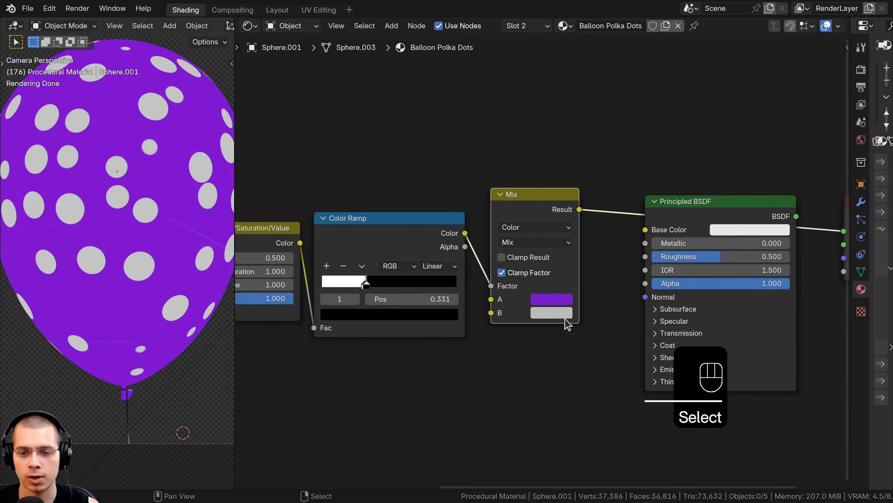
{"action": "left_click", "coordinate": [557, 313]}
{"action": "scroll", "coordinate": [557, 313], "scroll_direction": "up", "scroll_amount": 6}
{"action": "scroll", "coordinate": [538, 300], "scroll_direction": "up", "scroll_amount": 1}
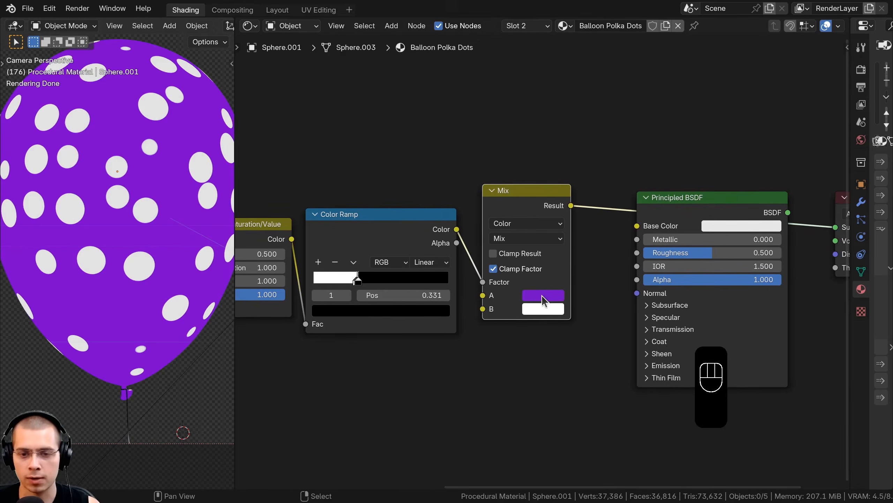
Paste the purple hex 723CFF into the Mix node's A color and check the hex values of both colors.
{"action": "key", "text": "ctrl+v"}
{"action": "scroll", "coordinate": [540, 302], "scroll_direction": "up", "scroll_amount": 2}
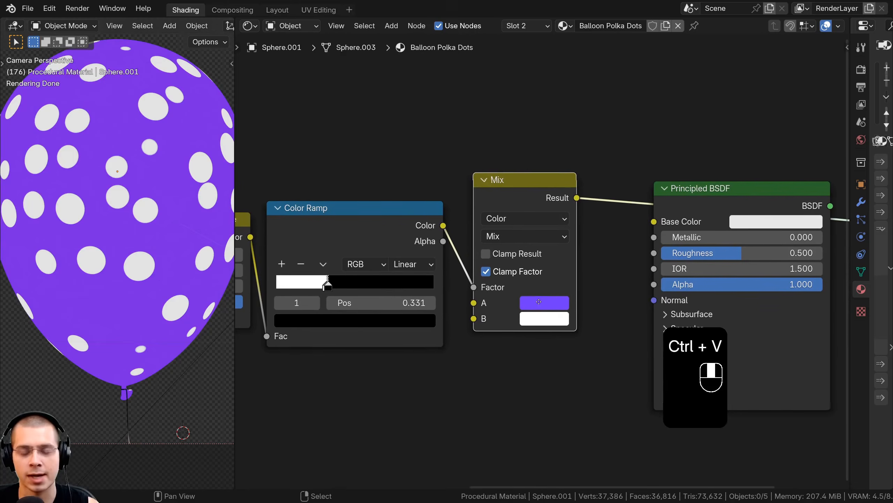
{"action": "left_click", "coordinate": [538, 301]}
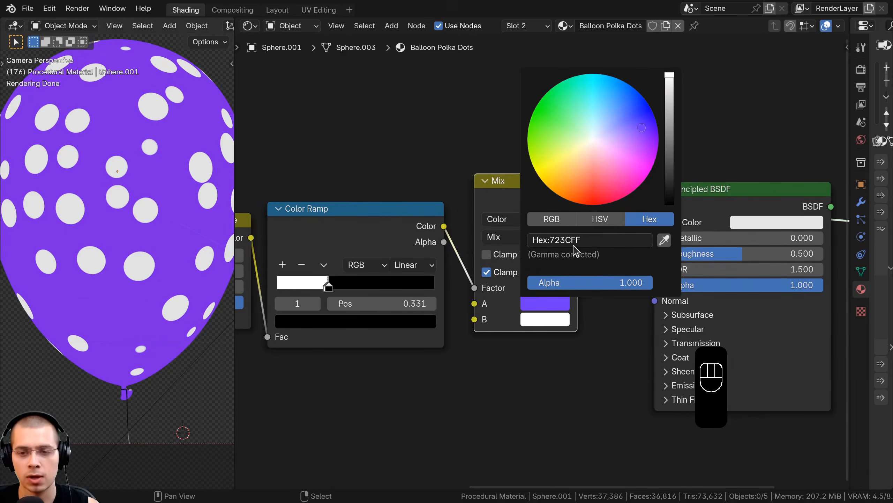
{"action": "left_click", "coordinate": [538, 320]}
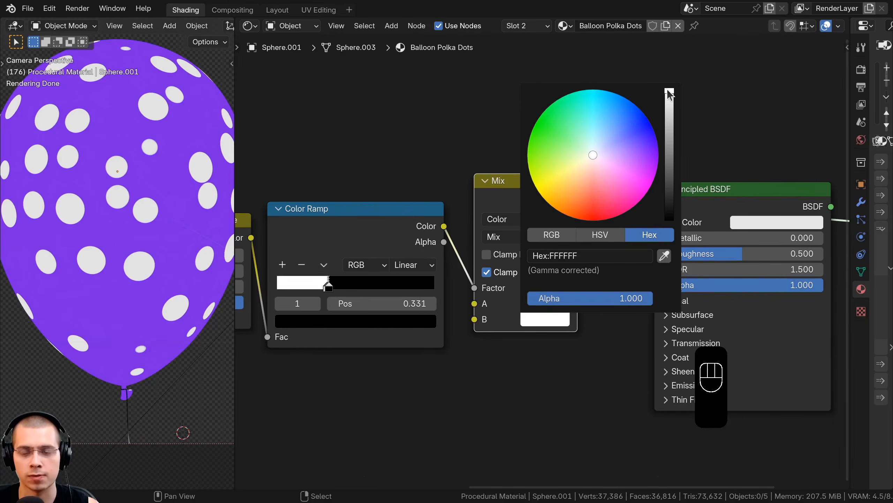
Link the Mix result to the Principled BSDF's base color and preview the full shader on the balloon.
{"action": "scroll", "coordinate": [438, 273], "scroll_direction": "down", "scroll_amount": 2}
{"action": "left_click_drag", "start_coordinate": [562, 215], "coordinate": [648, 227]}
{"action": "scroll", "coordinate": [721, 240], "scroll_direction": "right", "scroll_amount": 3, "text": "ctrl"}
{"action": "left_click", "coordinate": [630, 224], "text": "ctrl+shift"}
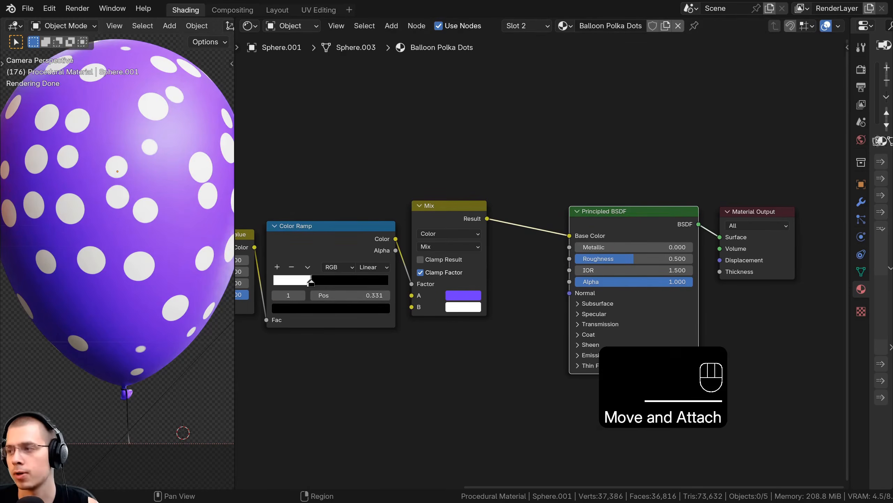
Set the Principled BSDF's roughness to 0.32.
{"action": "scroll", "coordinate": [762, 315], "scroll_direction": "up", "scroll_amount": 1}
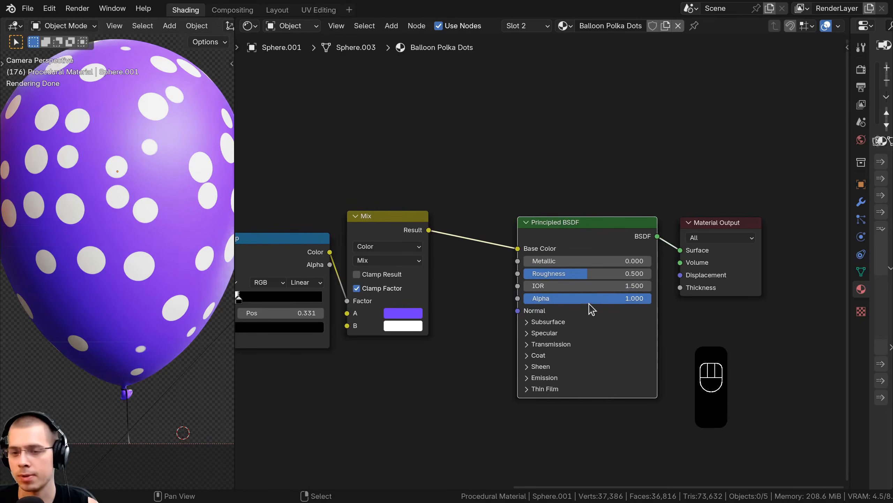
{"action": "left_click", "coordinate": [578, 270]}
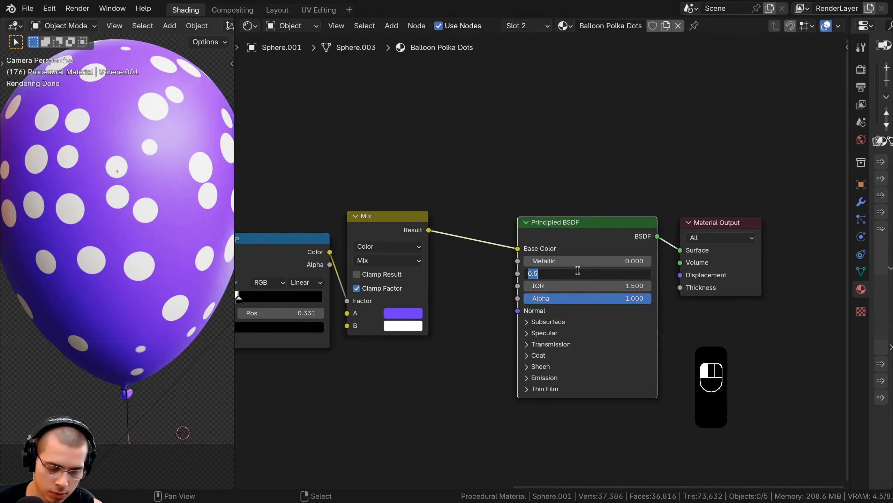
{"action": "type", "text": ".32"}
{"action": "key", "text": "Return"}
Open the Transmission settings of the Principled BSDF.
{"action": "middle_click_drag", "start_coordinate": [578, 270], "coordinate": [587, 237]}
{"action": "left_click", "coordinate": [537, 306]}
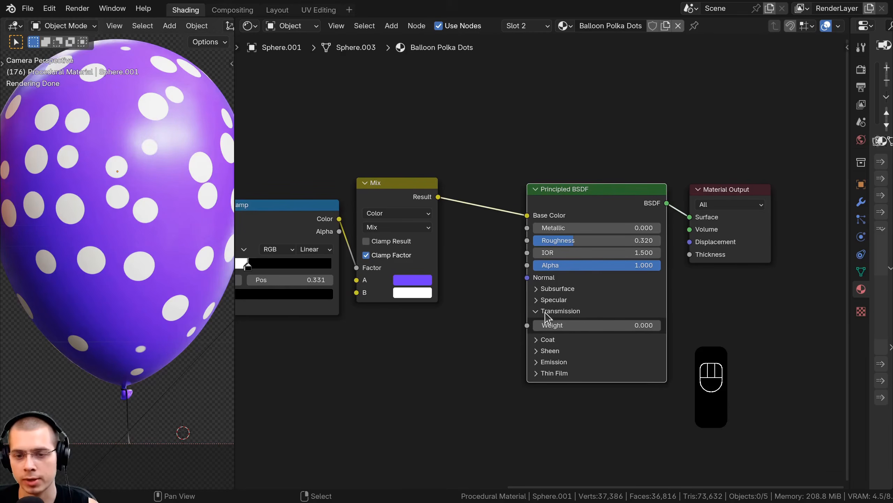
Set the Principled BSDF's Transmission Weight to 0.8.
{"action": "middle_click_drag", "start_coordinate": [578, 336], "coordinate": [569, 315]}
{"action": "left_click", "coordinate": [576, 302]}
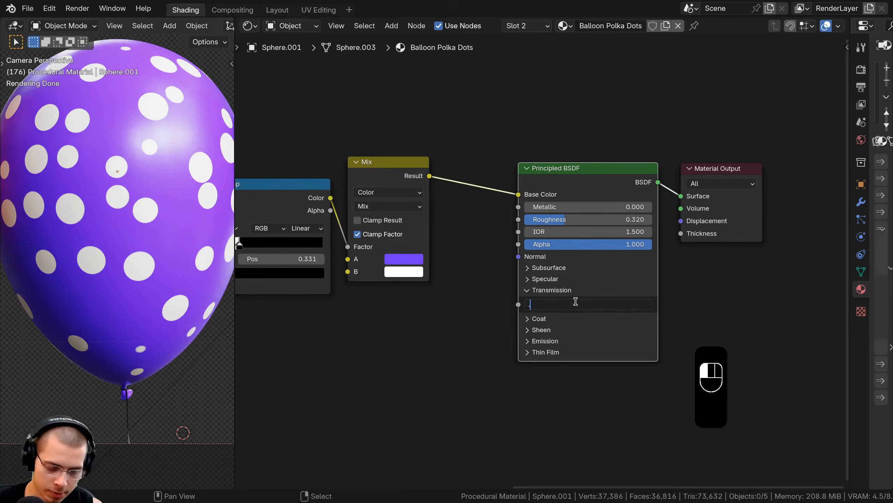
{"action": "type", "text": "0.8"}
{"action": "key", "text": "Return"}
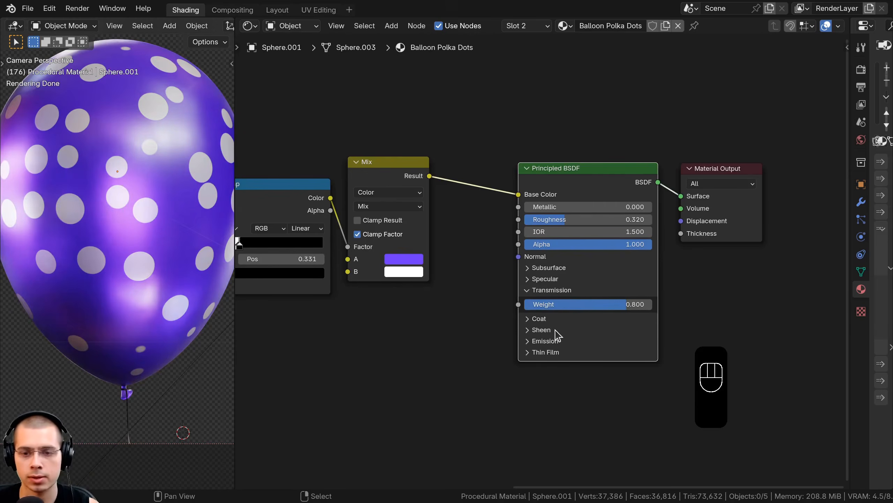
Set the Principled BSDF's Coat Weight to 1.0 and its Coat Roughness to 0.13.
{"action": "scroll", "coordinate": [558, 336], "scroll_direction": "up", "scroll_amount": 1}
{"action": "left_click", "coordinate": [525, 306]}
{"action": "middle_click_drag", "start_coordinate": [534, 324], "coordinate": [530, 294]}
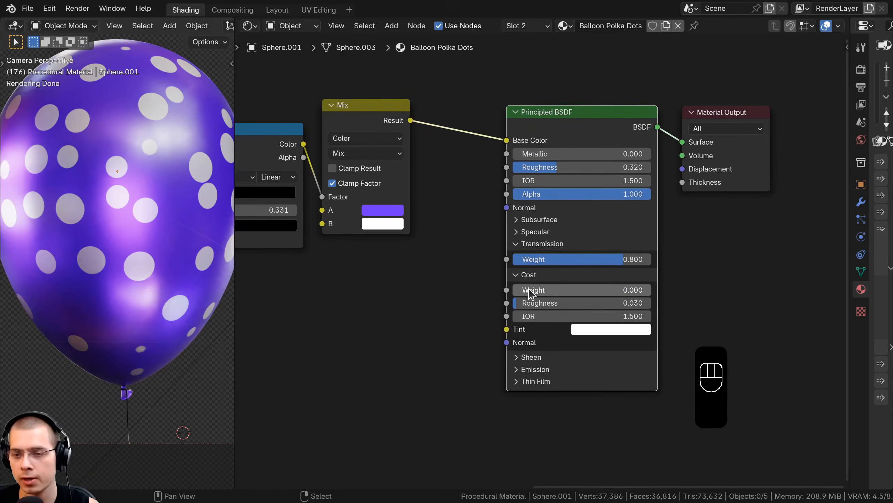
{"action": "left_click_drag", "start_coordinate": [530, 288], "coordinate": [672, 290]}
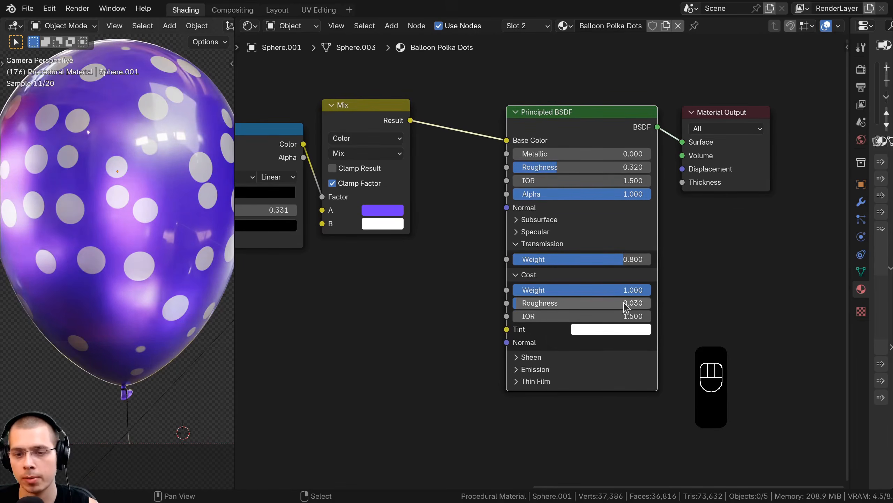
{"action": "left_click", "coordinate": [622, 303]}
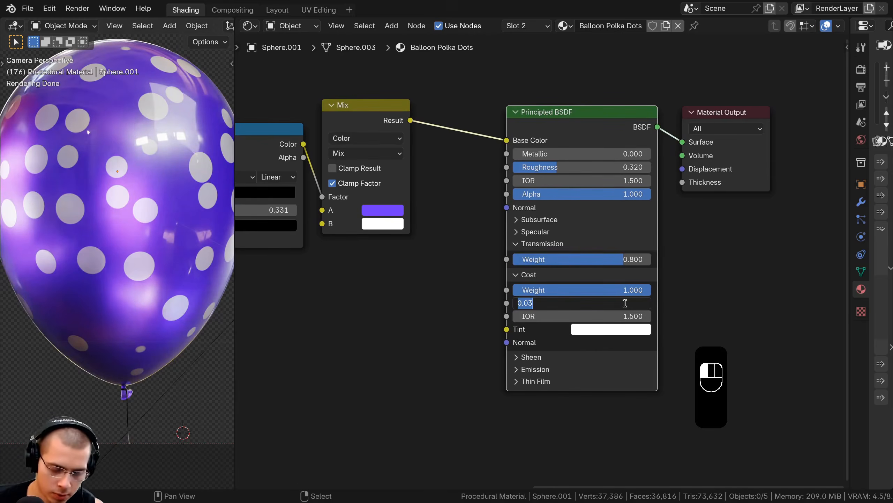
{"action": "type", "text": "0.13"}
{"action": "key", "text": "Return"}
Move the Principled BSDF and Material Output nodes closer to the Mix node and deselect everything.
{"action": "left_click_drag", "start_coordinate": [528, 127], "coordinate": [723, 273]}
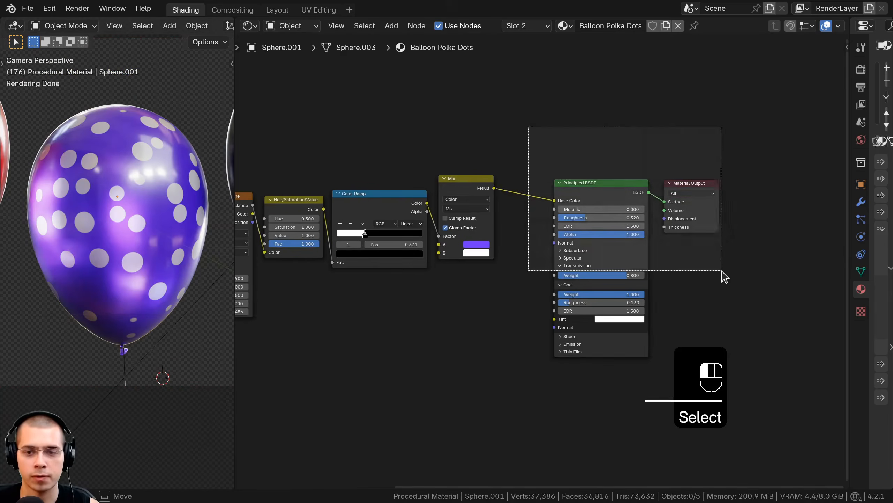
{"action": "key", "text": "g"}
{"action": "left_click", "coordinate": [674, 267]}
{"action": "key", "text": "a"}
{"action": "scroll", "coordinate": [597, 264], "scroll_direction": "down", "scroll_amount": 3}
{"action": "middle_click_drag", "start_coordinate": [439, 127], "coordinate": [494, 124]}
{"action": "middle_click_drag", "start_coordinate": [329, 173], "coordinate": [402, 159]}
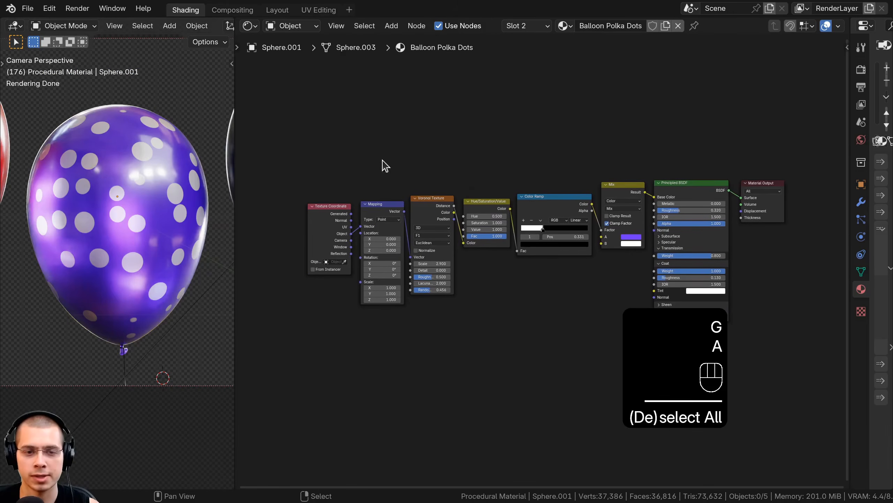
Group all nodes except the Material Output, leave the group, and place the group node beside the Material Output.
{"action": "left_click_drag", "start_coordinate": [289, 133], "coordinate": [698, 313]}
{"action": "middle_click_drag", "start_coordinate": [666, 242], "coordinate": [663, 240]}
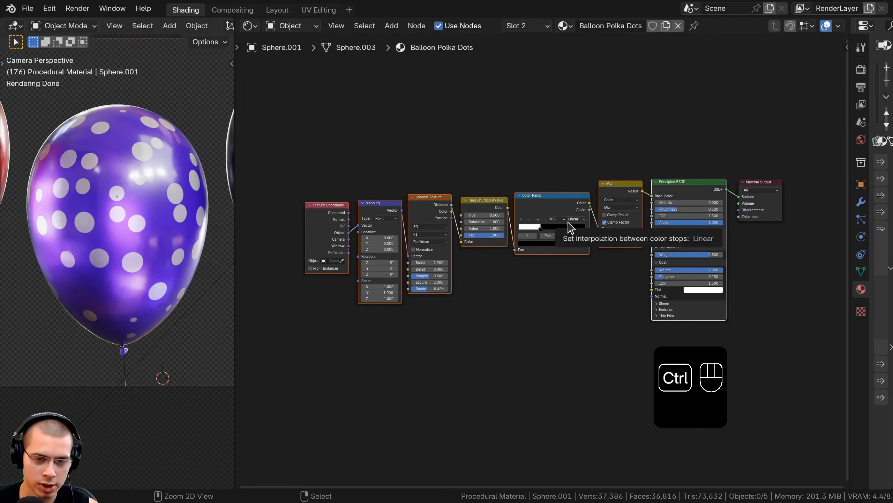
{"action": "key", "text": "ctrl+g"}
{"action": "middle_click_drag", "start_coordinate": [529, 210], "coordinate": [599, 181]}
{"action": "scroll", "coordinate": [594, 182], "scroll_direction": "up", "scroll_amount": 2}
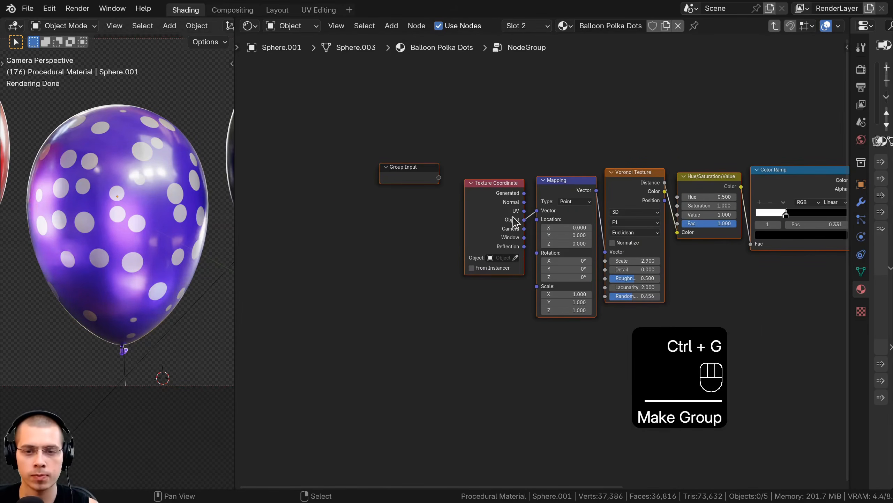
{"action": "key", "text": "Tab"}
{"action": "left_click_drag", "start_coordinate": [301, 276], "coordinate": [662, 261]}
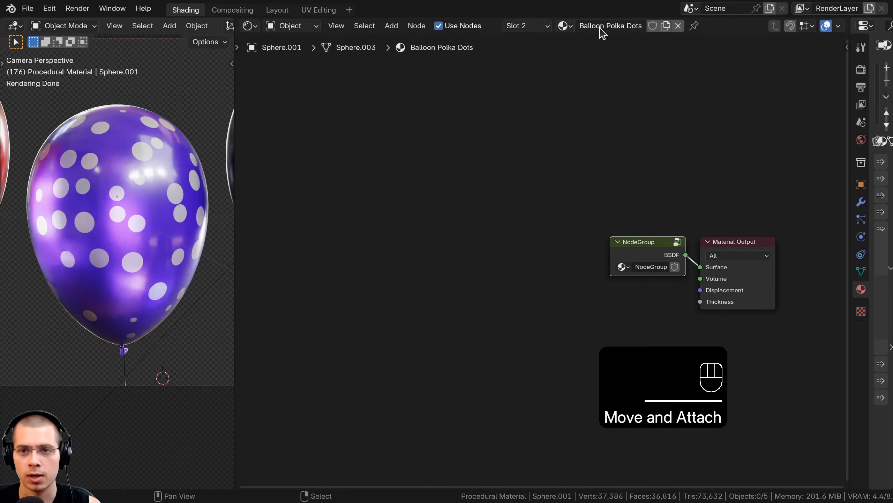
Copy the material's name to the node group so it is called Balloon Polka Dots.
{"action": "double_click", "coordinate": [599, 27]}
{"action": "key", "text": "ctrl+c"}
{"action": "left_click", "coordinate": [649, 270]}
{"action": "double_click", "coordinate": [650, 268]}
{"action": "key", "text": "ctrl+v"}
{"action": "left_click", "coordinate": [586, 235]}
{"action": "middle_click_drag", "start_coordinate": [583, 233], "coordinate": [536, 217]}
{"action": "scroll", "coordinate": [541, 222], "scroll_direction": "up", "scroll_amount": 2}
{"action": "left_click_drag", "start_coordinate": [566, 243], "coordinate": [577, 227]}
Rename the node group's BSDF output socket to Shader and check it on the group node.
{"action": "key", "text": "Tab"}
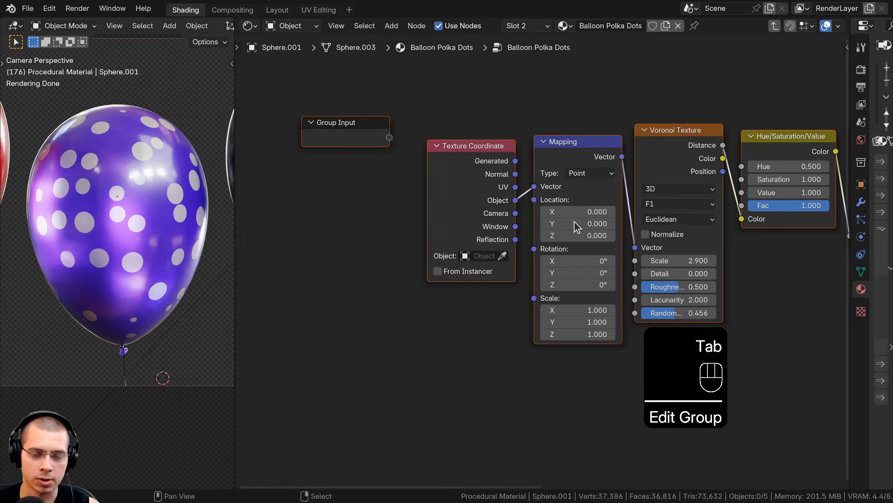
{"action": "key", "text": "n"}
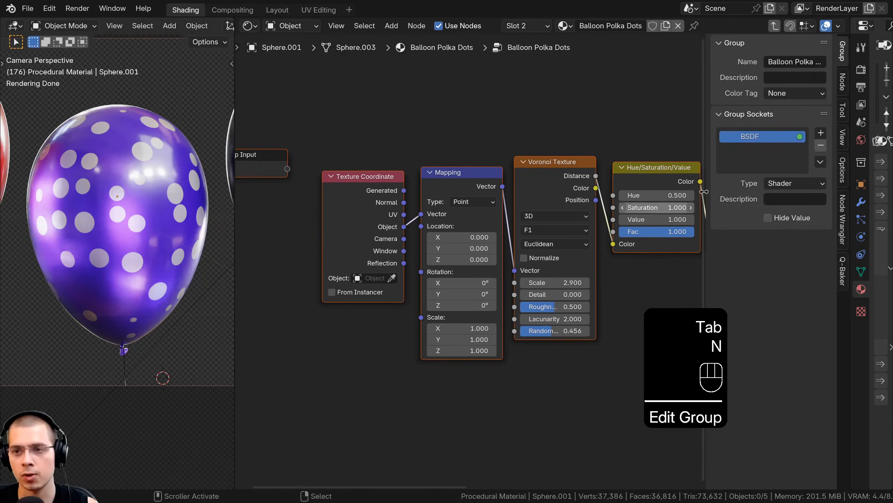
{"action": "double_click", "coordinate": [747, 139]}
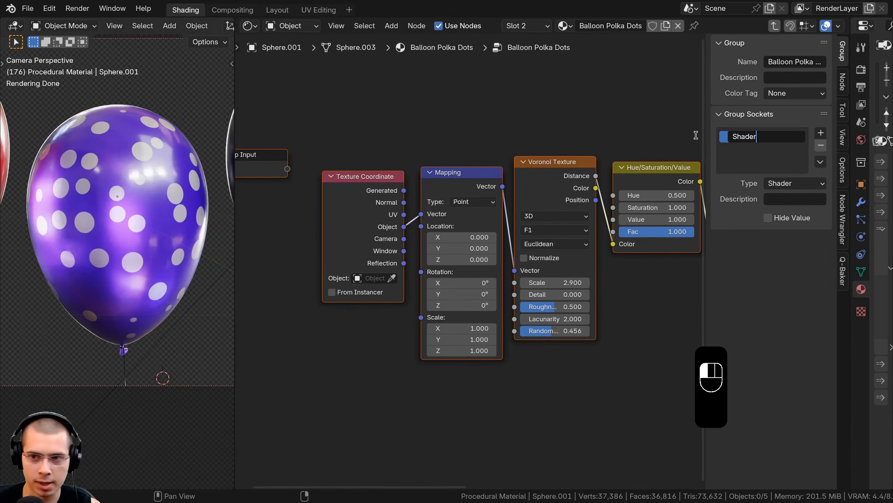
{"action": "type", "text": "Shader"}
{"action": "key", "text": "Return"}
{"action": "key", "text": "Tab"}
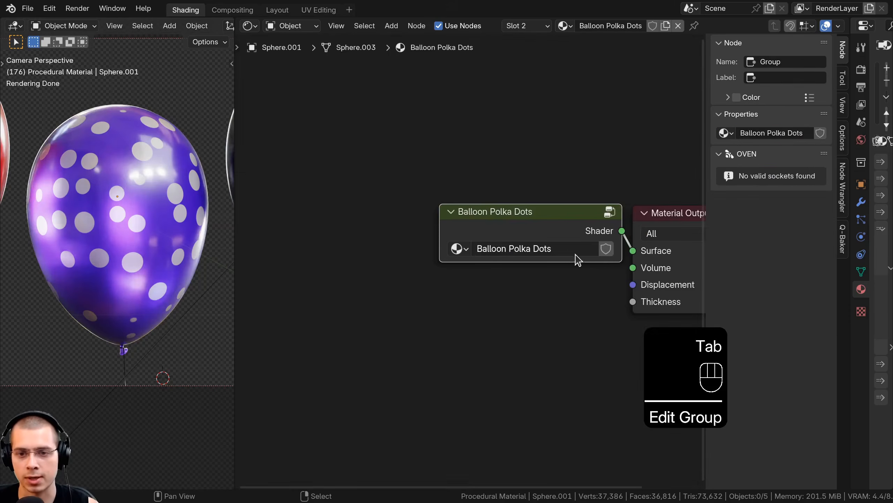
{"action": "left_click", "coordinate": [593, 225]}
{"action": "key", "text": "Tab"}
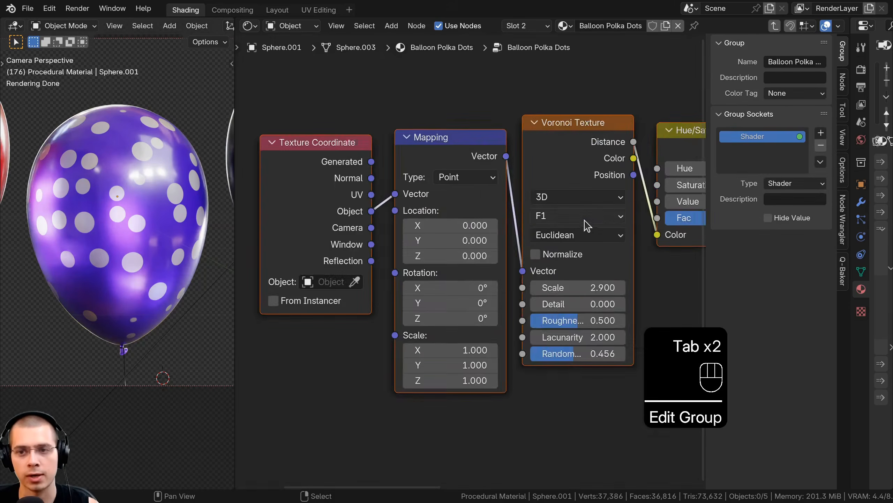
Expose the Voronoi Texture's Scale as a group input and name the socket Dots Scale.
{"action": "key", "text": "a"}
{"action": "middle_click_drag", "start_coordinate": [447, 203], "coordinate": [479, 186]}
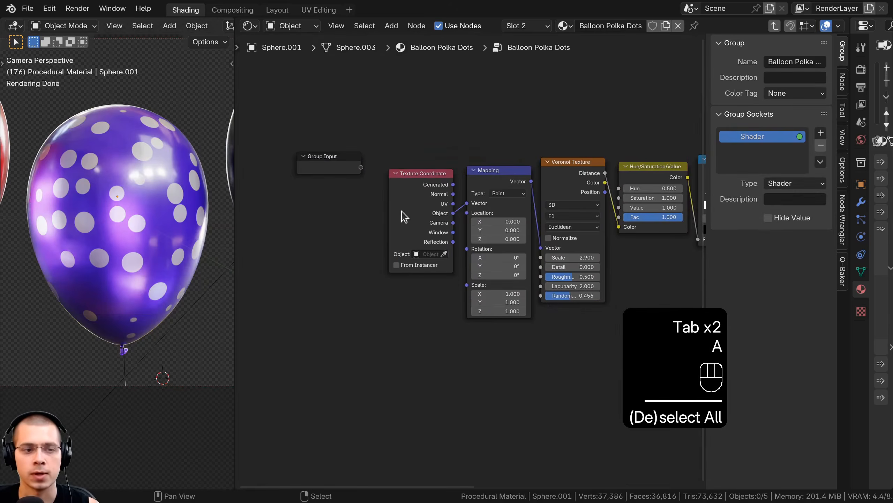
{"action": "scroll", "coordinate": [551, 232], "scroll_direction": "down", "scroll_amount": 2}
{"action": "middle_click_drag", "start_coordinate": [551, 232], "coordinate": [498, 239]}
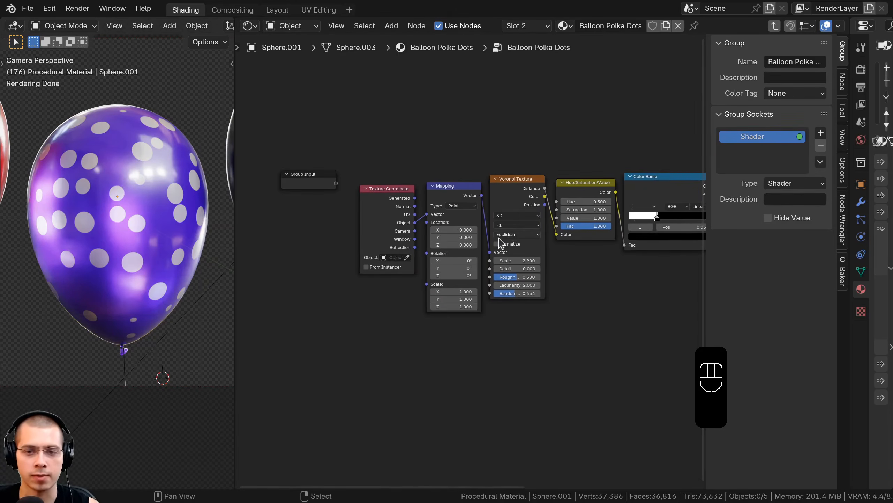
{"action": "scroll", "coordinate": [427, 220], "scroll_direction": "up", "scroll_amount": 1}
{"action": "scroll", "coordinate": [513, 138], "scroll_direction": "up", "scroll_amount": 1}
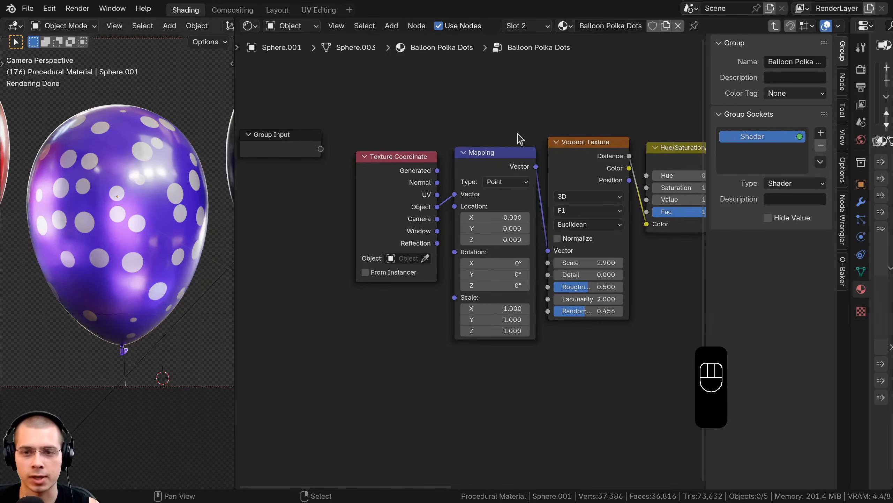
{"action": "left_click", "coordinate": [602, 150]}
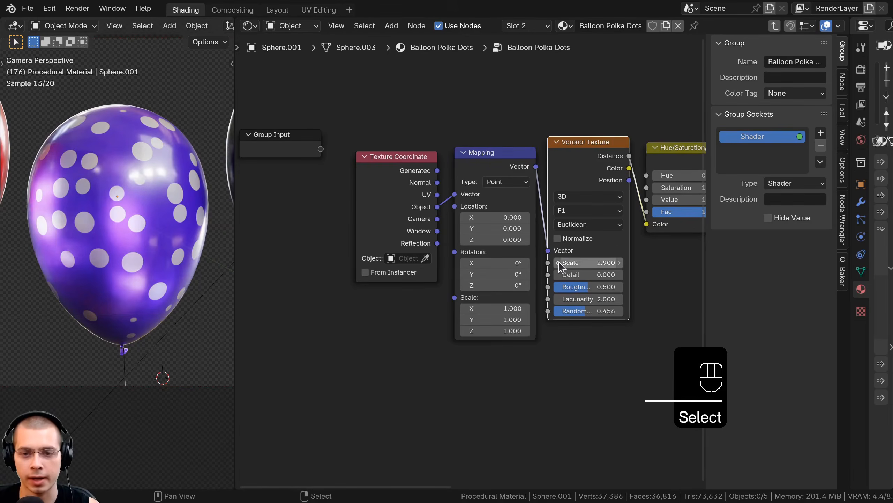
{"action": "left_click_drag", "start_coordinate": [547, 263], "coordinate": [286, 157]}
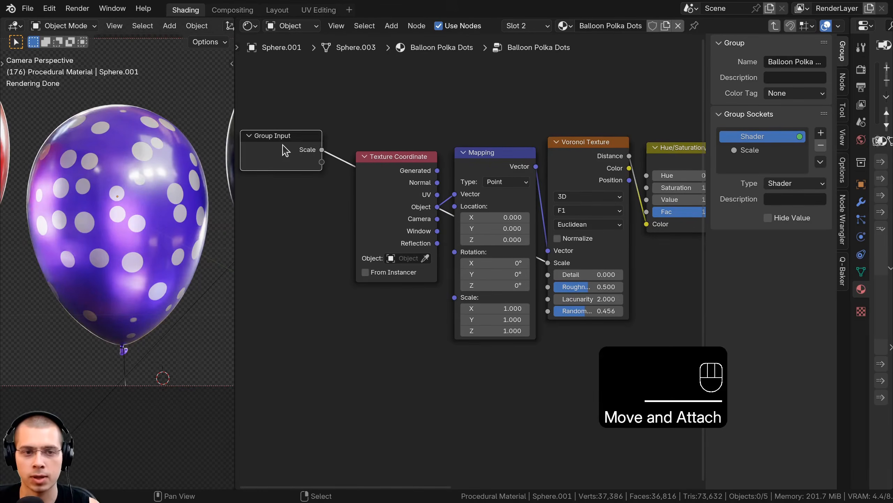
{"action": "double_click", "coordinate": [752, 151]}
{"action": "type", "text": "Dots"}
{"action": "key", "text": "Return"}
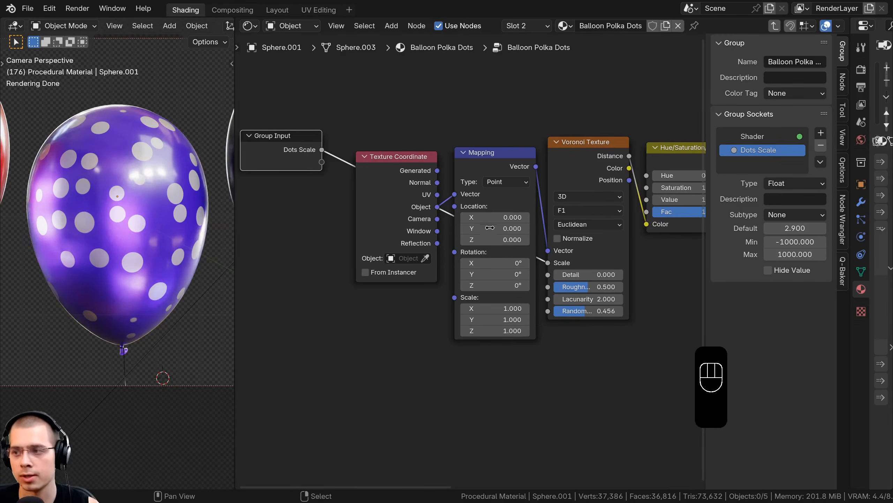
Expose the Hue/Saturation/Value node's Value as a group input and name the socket Dots Size.
{"action": "middle_click_drag", "start_coordinate": [490, 226], "coordinate": [490, 235]}
{"action": "middle_click_drag", "start_coordinate": [685, 225], "coordinate": [631, 237]}
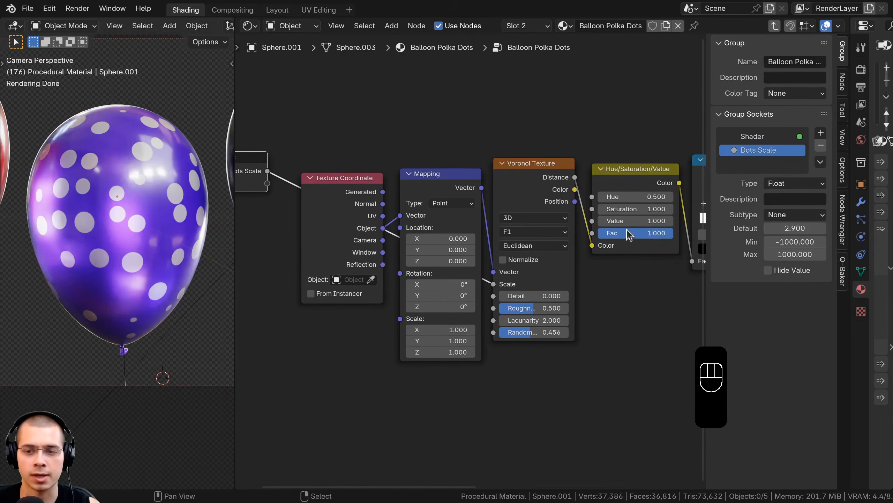
{"action": "left_click_drag", "start_coordinate": [629, 221], "coordinate": [577, 222], "text": "shift"}
{"action": "right_click", "coordinate": [636, 221]}
{"action": "middle_click_drag", "start_coordinate": [596, 234], "coordinate": [633, 234]}
{"action": "left_click_drag", "start_coordinate": [629, 222], "coordinate": [305, 183]}
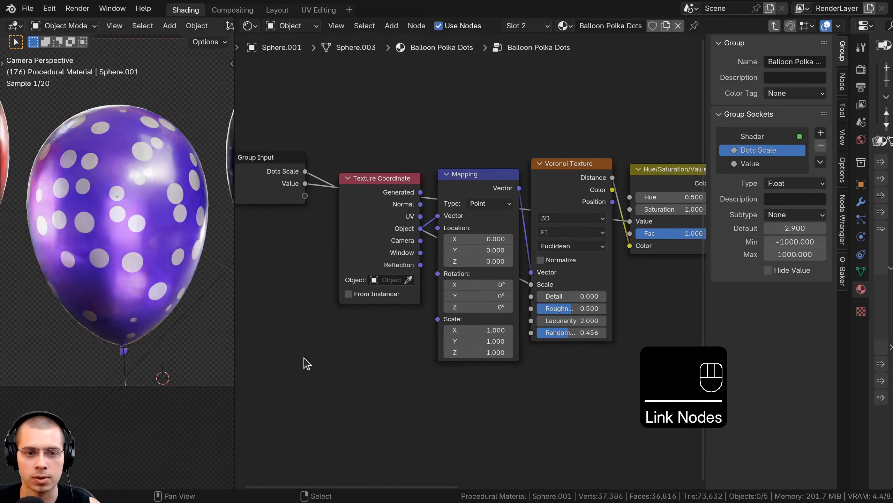
{"action": "double_click", "coordinate": [767, 164]}
{"action": "type", "text": "Dots Siz"}
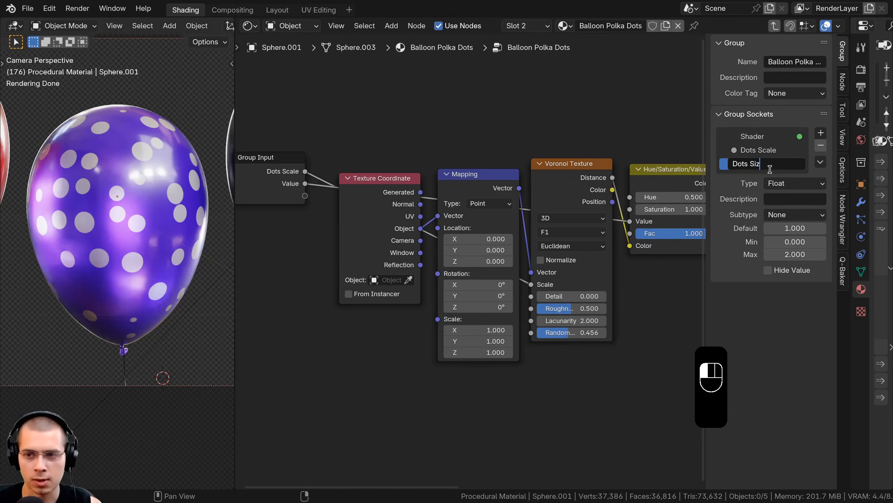
{"action": "type", "text": "e"}
{"action": "left_click", "coordinate": [769, 170]}
Move the Group Input node above the Color Ramp, close to the Mix node.
{"action": "middle_click_drag", "start_coordinate": [406, 167], "coordinate": [430, 158]}
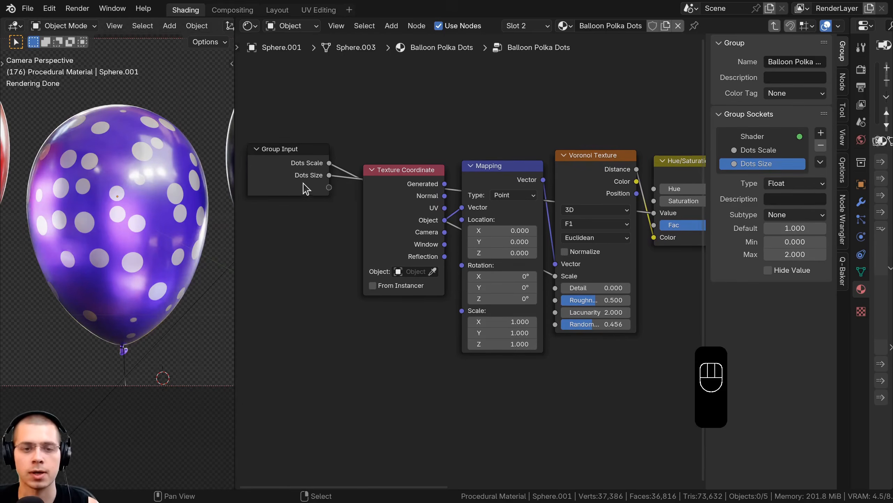
{"action": "left_click", "coordinate": [306, 185]}
{"action": "key", "text": "g"}
{"action": "left_click", "coordinate": [314, 208]}
{"action": "scroll", "coordinate": [377, 208], "scroll_direction": "down", "scroll_amount": 4}
{"action": "middle_click_drag", "start_coordinate": [377, 208], "coordinate": [347, 248]}
{"action": "key", "text": "g"}
{"action": "left_click", "coordinate": [643, 153]}
{"action": "middle_click_drag", "start_coordinate": [644, 153], "coordinate": [418, 186]}
{"action": "key", "text": "g"}
{"action": "left_click", "coordinate": [515, 216]}
{"action": "scroll", "coordinate": [550, 213], "scroll_direction": "up", "scroll_amount": 4}
{"action": "middle_click_drag", "start_coordinate": [550, 213], "coordinate": [547, 219]}
Expose the Mix node's A and B colors as new group inputs.
{"action": "left_click_drag", "start_coordinate": [550, 295], "coordinate": [506, 157]}
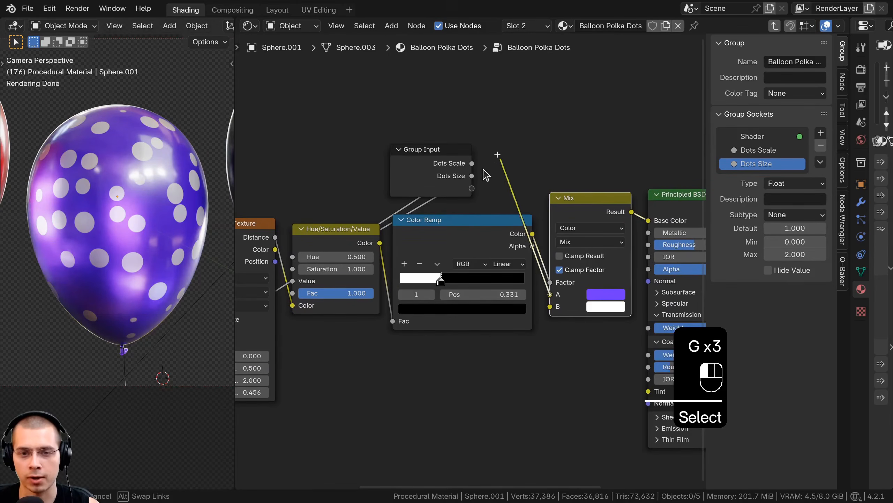
{"action": "left_click_drag", "start_coordinate": [481, 188], "coordinate": [474, 189]}
{"action": "left_click_drag", "start_coordinate": [549, 306], "coordinate": [481, 164]}
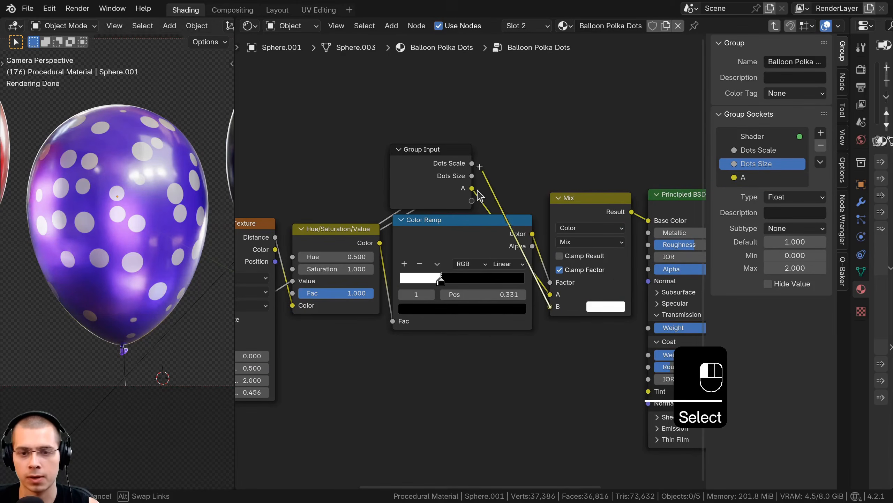
{"action": "left_click_drag", "start_coordinate": [480, 211], "coordinate": [472, 201]}
Rename the group input socket A to Balloon Color and socket B to Dots Color.
{"action": "left_click", "coordinate": [766, 177]}
{"action": "double_click", "coordinate": [766, 177]}
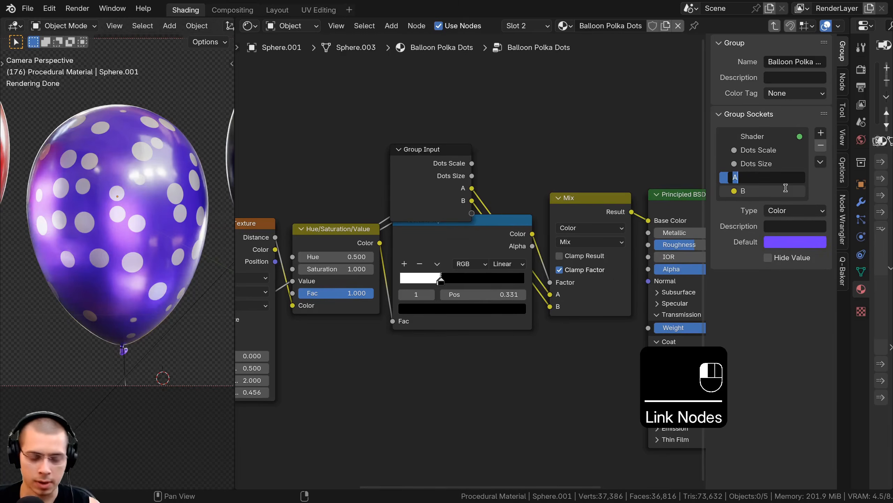
{"action": "type", "text": "Balloon Color"}
{"action": "key", "text": "Return"}
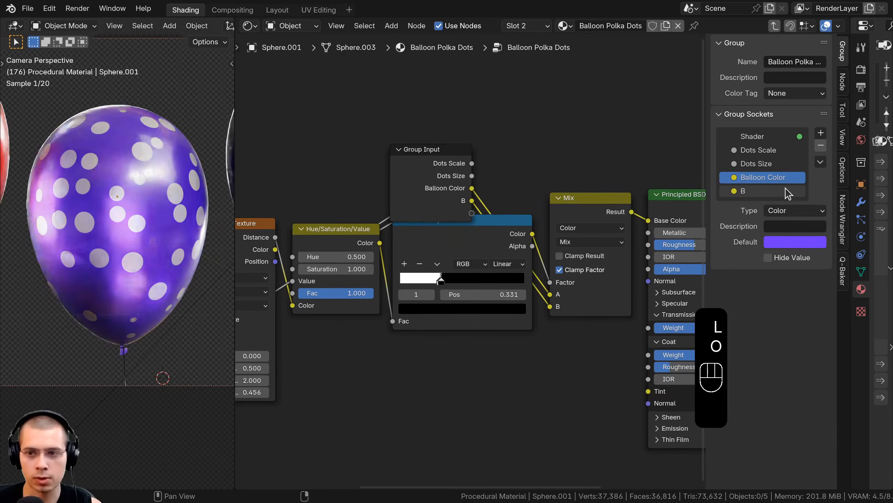
{"action": "double_click", "coordinate": [767, 188]}
{"action": "type", "text": "Dots"}
{"action": "key", "text": "Return"}
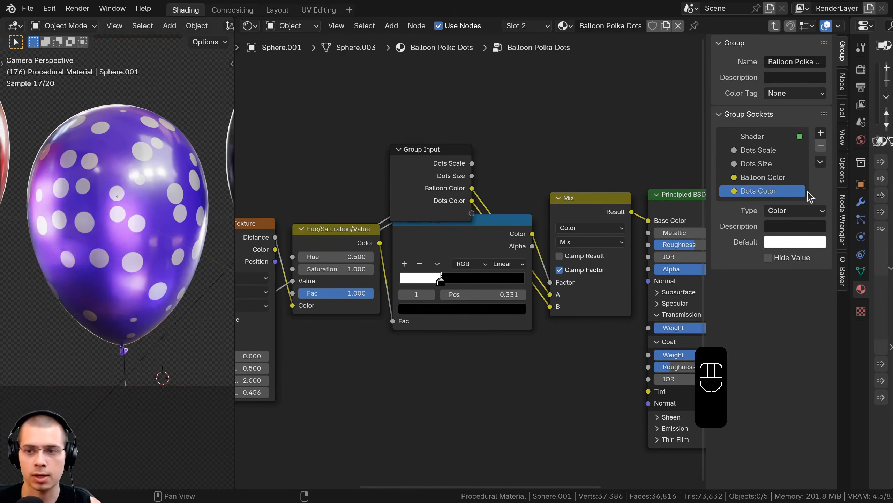
Move the Group Input node back above the Mapping node and expose the Voronoi Texture's Randomness as a group input.
{"action": "scroll", "coordinate": [473, 212], "scroll_direction": "down", "scroll_amount": 2}
{"action": "middle_click_drag", "start_coordinate": [474, 209], "coordinate": [677, 215]}
{"action": "left_click_drag", "start_coordinate": [659, 203], "coordinate": [383, 169]}
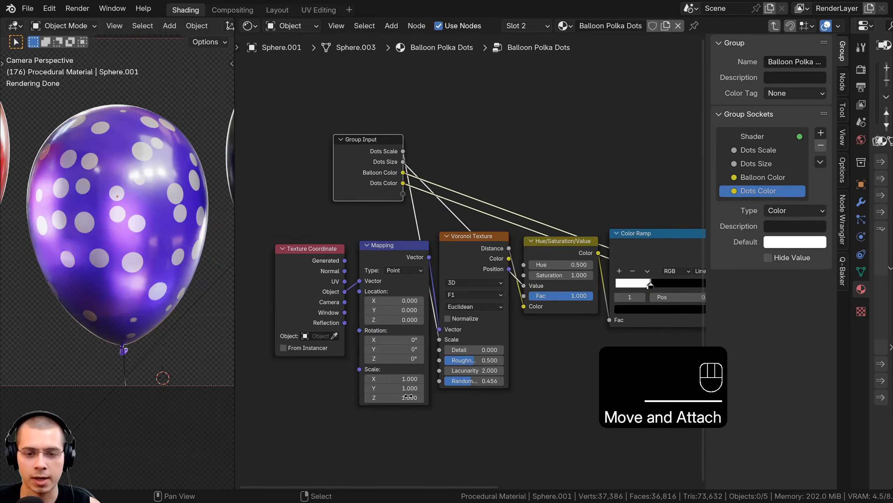
{"action": "left_click_drag", "start_coordinate": [440, 381], "coordinate": [401, 196]}
{"action": "left_click_drag", "start_coordinate": [381, 195], "coordinate": [350, 193]}
{"action": "scroll", "coordinate": [355, 194], "scroll_direction": "up", "scroll_amount": 1}
{"action": "middle_click_drag", "start_coordinate": [356, 194], "coordinate": [369, 199]}
{"action": "left_click_drag", "start_coordinate": [371, 199], "coordinate": [370, 211]}
Move the Group Input node along the chain to sit above the Mix node, near the Principled BSDF.
{"action": "scroll", "coordinate": [383, 214], "scroll_direction": "down", "scroll_amount": 3}
{"action": "middle_click_drag", "start_coordinate": [383, 213], "coordinate": [332, 216]}
{"action": "key", "text": "g"}
{"action": "left_click", "coordinate": [626, 144]}
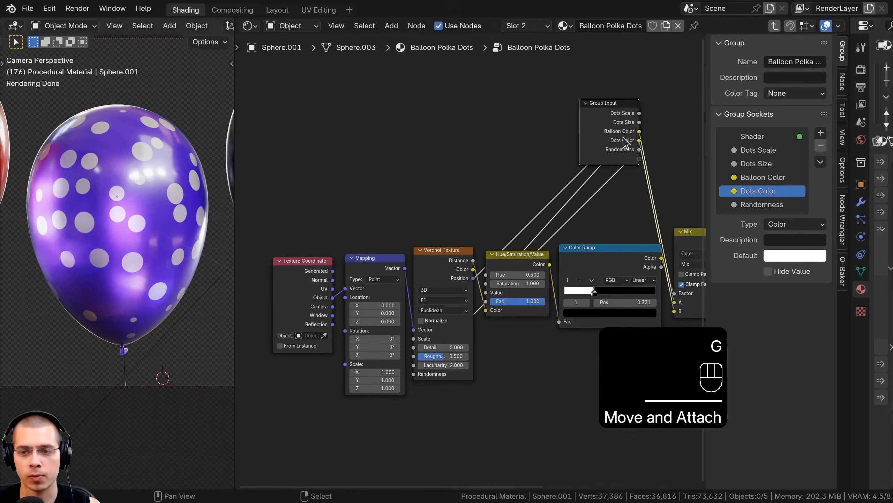
{"action": "middle_click_drag", "start_coordinate": [626, 143], "coordinate": [482, 169]}
{"action": "key", "text": "g"}
{"action": "left_click", "coordinate": [619, 242]}
{"action": "scroll", "coordinate": [557, 229], "scroll_direction": "up", "scroll_amount": 3}
{"action": "middle_click_drag", "start_coordinate": [556, 229], "coordinate": [540, 209]}
{"action": "key", "text": "g"}
{"action": "left_click", "coordinate": [449, 174]}
Expose the Principled BSDF's base Roughness as a group input and shift the Group Input node slightly away from it.
{"action": "middle_click_drag", "start_coordinate": [449, 173], "coordinate": [360, 161]}
{"action": "scroll", "coordinate": [372, 165], "scroll_direction": "up", "scroll_amount": 2}
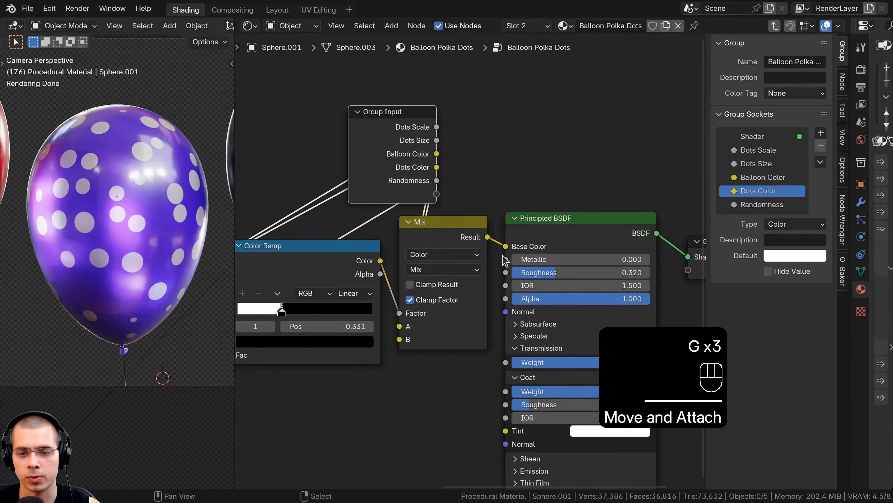
{"action": "left_click_drag", "start_coordinate": [505, 272], "coordinate": [529, 191]}
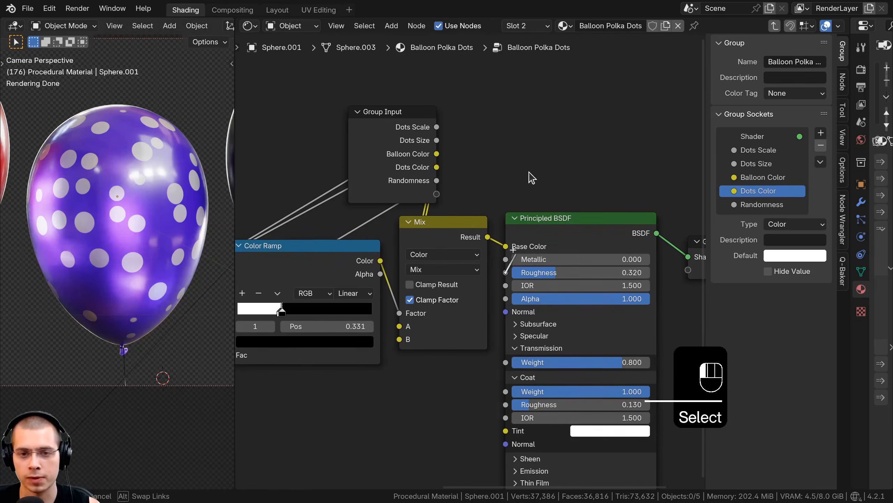
{"action": "left_click_drag", "start_coordinate": [446, 192], "coordinate": [380, 189]}
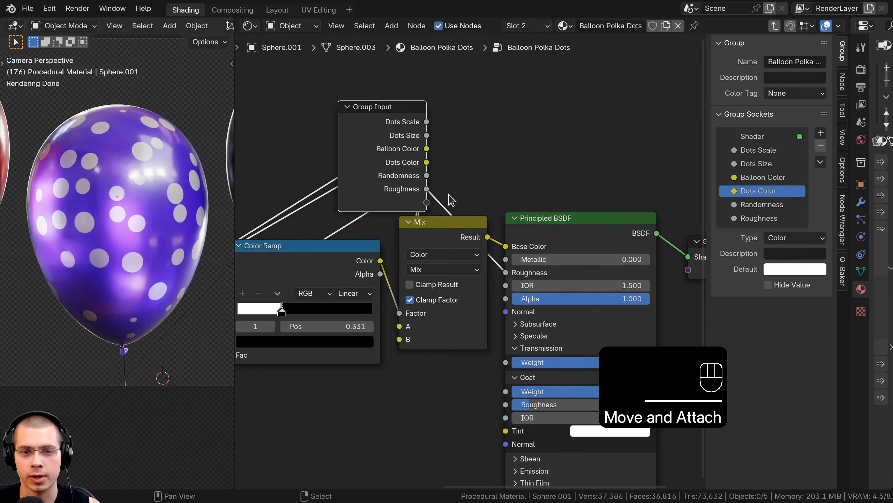
Expose the Principled BSDF's Alpha as a group input named Transparency.
{"action": "middle_click_drag", "start_coordinate": [496, 198], "coordinate": [507, 197]}
{"action": "scroll", "coordinate": [528, 254], "scroll_direction": "down", "scroll_amount": 1}
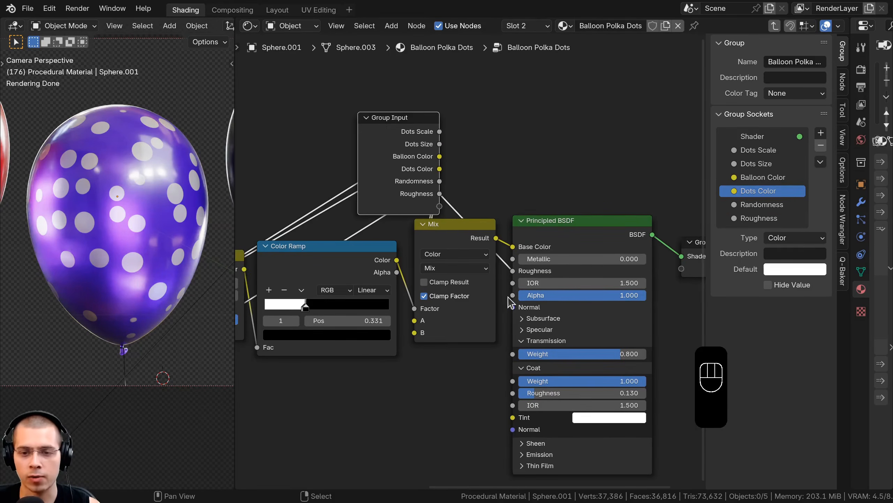
{"action": "left_click_drag", "start_coordinate": [513, 295], "coordinate": [439, 205]}
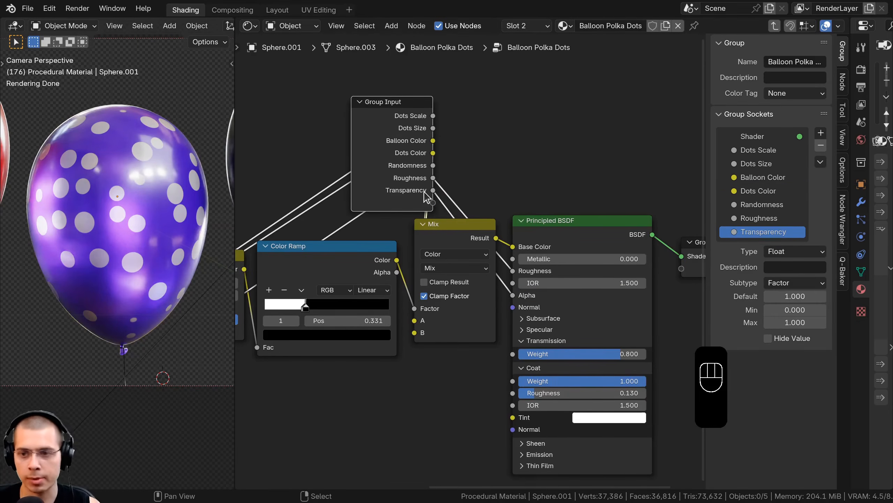
Expose the Principled BSDF's Transmission Weight as a group input and shorten its name to Transmission.
{"action": "middle_click_drag", "start_coordinate": [432, 147], "coordinate": [436, 145]}
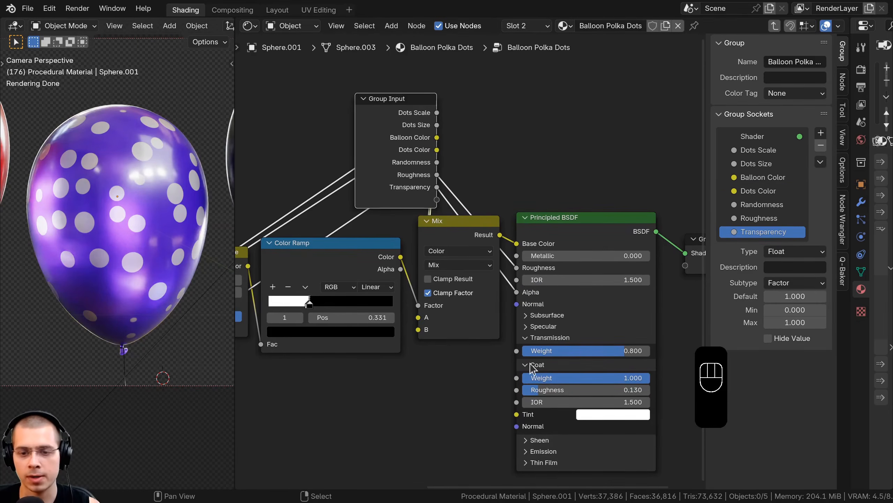
{"action": "left_click_drag", "start_coordinate": [517, 350], "coordinate": [437, 200]}
{"action": "double_click", "coordinate": [772, 245]}
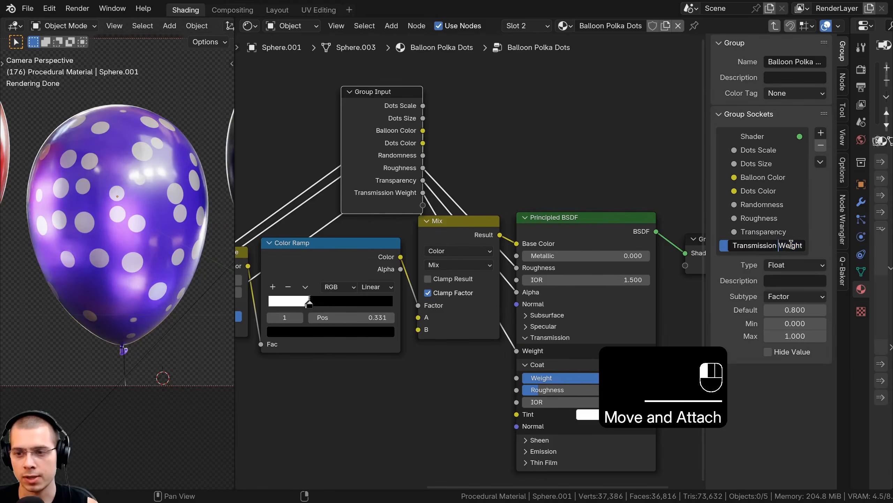
{"action": "key", "text": "BackSpace"}
Move the Group Input node below the Color Ramp and Mix nodes, beside the Principled BSDF.
{"action": "scroll", "coordinate": [389, 95], "scroll_direction": "down", "scroll_amount": 3}
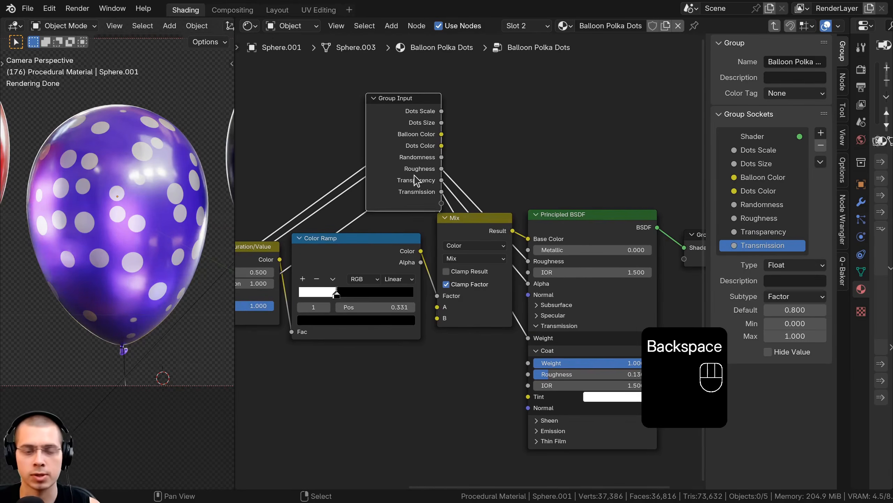
{"action": "left_click", "coordinate": [389, 95]}
{"action": "key", "text": "g"}
{"action": "scroll", "coordinate": [357, 327], "scroll_direction": "up", "scroll_amount": 3}
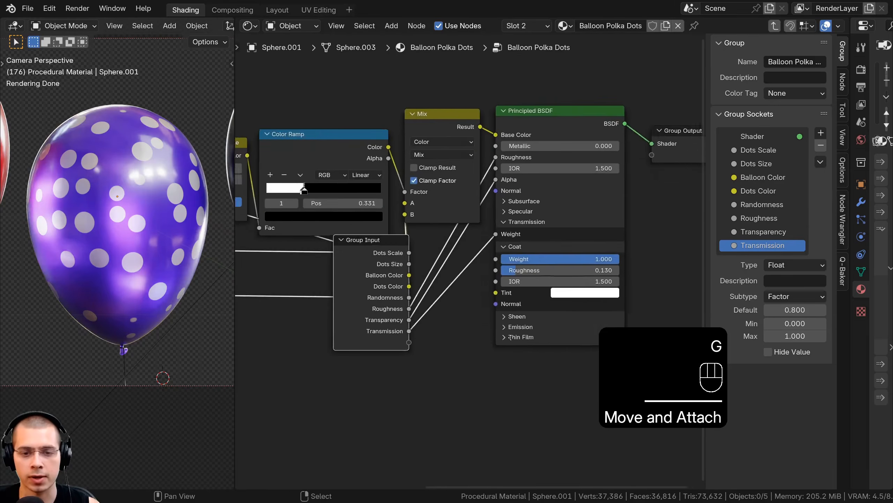
Expose the Principled BSDF's Coat Weight as a group input and rename it Clear Coat Weight.
{"action": "middle_click_drag", "start_coordinate": [558, 304], "coordinate": [529, 305]}
{"action": "left_click_drag", "start_coordinate": [585, 224], "coordinate": [436, 328]}
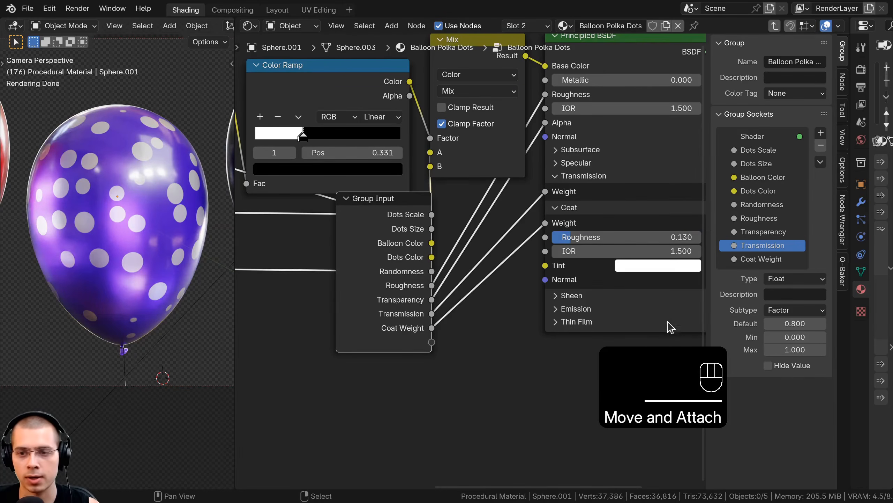
{"action": "double_click", "coordinate": [737, 259]}
{"action": "type", "text": "Clear"}
{"action": "key", "text": "Return"}
Expose the Principled BSDF's Coat Roughness as a group input and rename it Clear Coat Roughness.
{"action": "middle_click_drag", "start_coordinate": [668, 284], "coordinate": [653, 283]}
{"action": "left_click_drag", "start_coordinate": [530, 237], "coordinate": [415, 343]}
{"action": "left_click", "coordinate": [747, 274]}
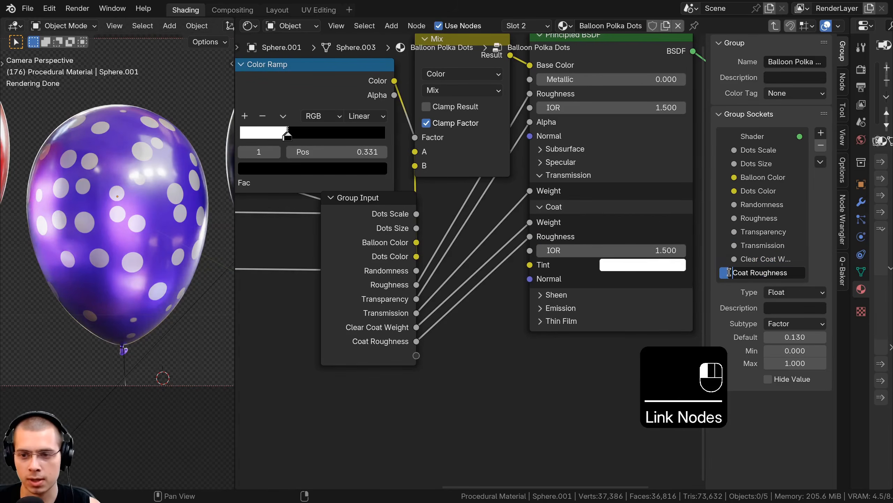
{"action": "type", "text": "Clear"}
{"action": "key", "text": "Return"}
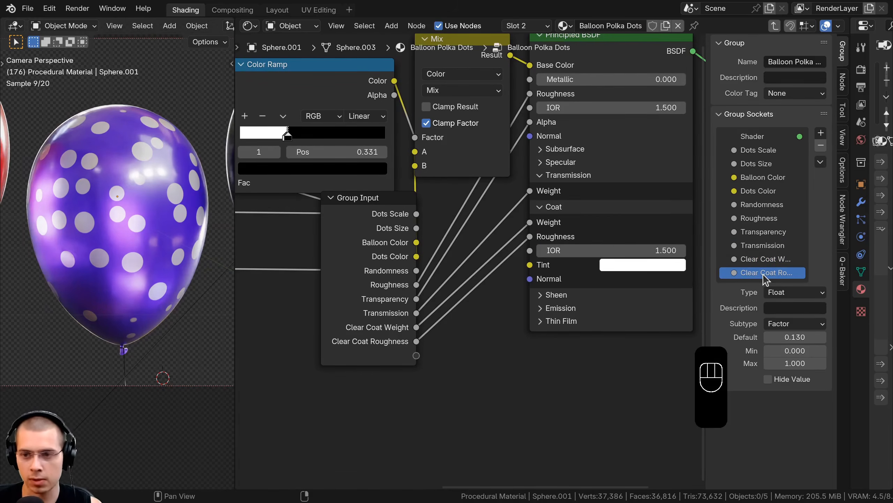
Expose the Principled BSDF's Coat Tint as a group input and rename it Clear Coat Tint.
{"action": "left_click_drag", "start_coordinate": [530, 264], "coordinate": [417, 356]}
{"action": "left_click", "coordinate": [739, 287]}
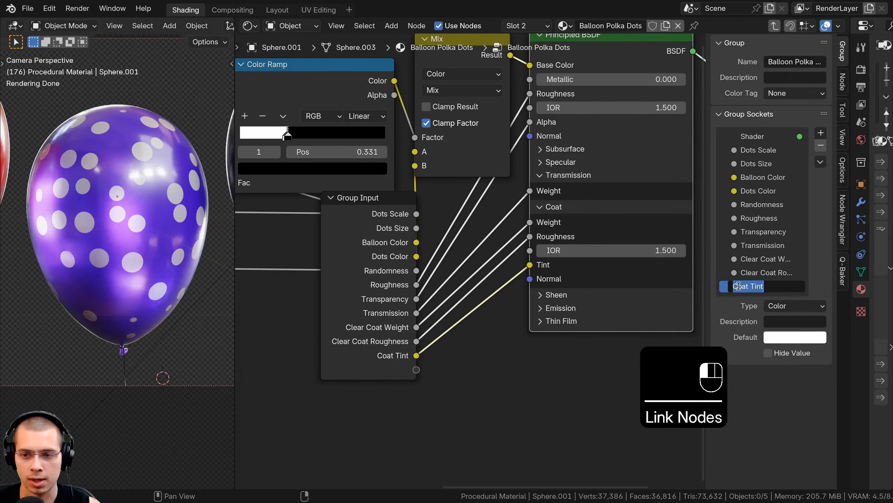
{"action": "type", "text": "Clear"}
{"action": "key", "text": "Return"}
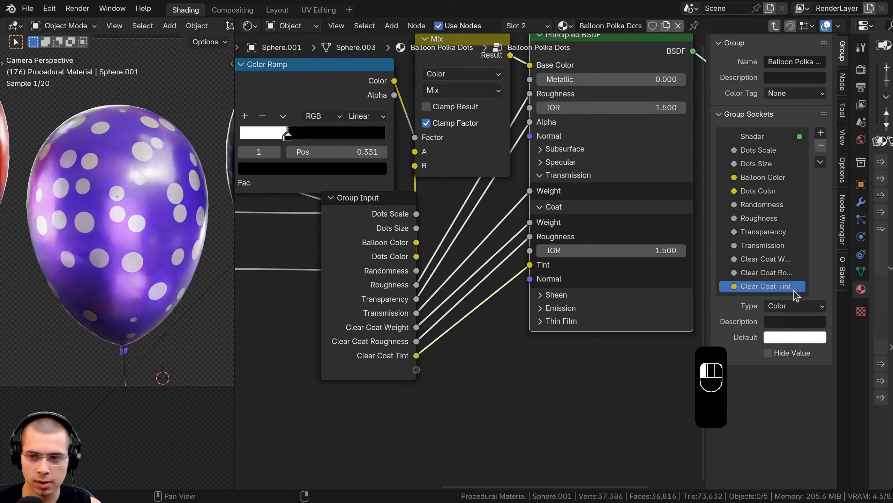
Move the Group Input node to the start of the chain, ahead of the Texture Coordinate node.
{"action": "scroll", "coordinate": [612, 273], "scroll_direction": "down", "scroll_amount": 5}
{"action": "left_click", "coordinate": [397, 229]}
{"action": "key", "text": "g"}
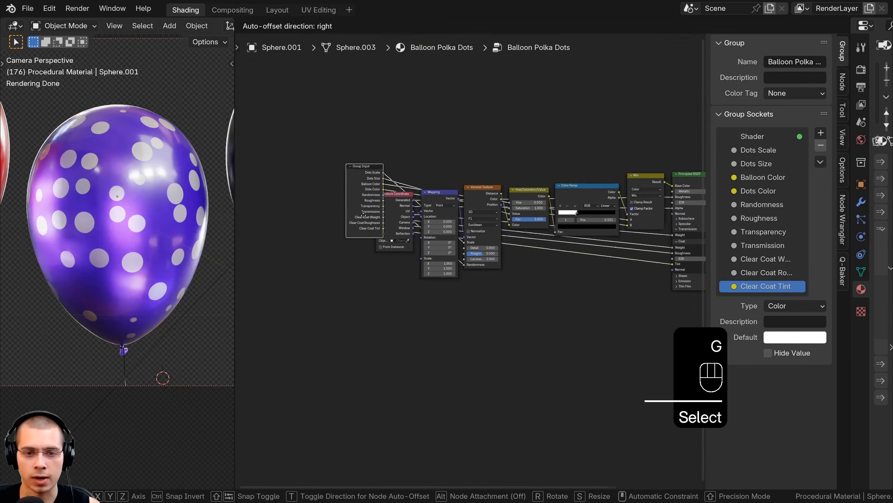
{"action": "left_click", "coordinate": [398, 234]}
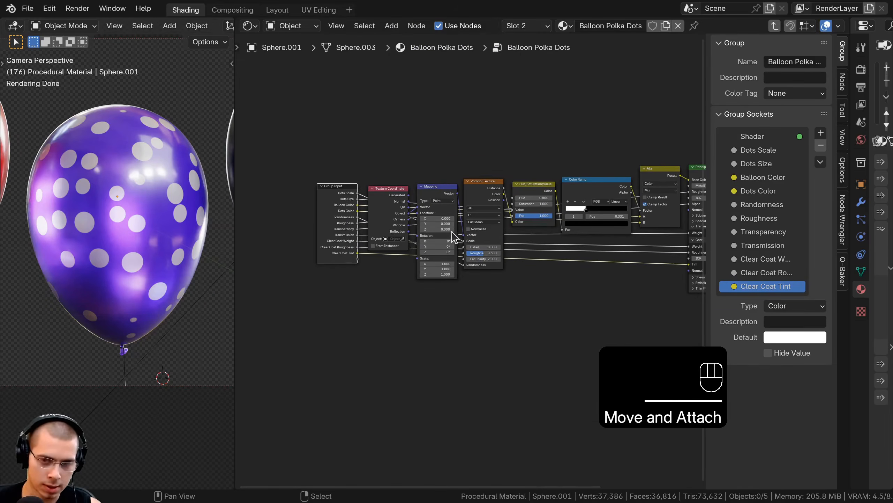
Leave the node group and hide the node editor's sidebar to work with the Balloon Polka Dots group node.
{"action": "key", "text": "Tab"}
{"action": "scroll", "coordinate": [463, 237], "scroll_direction": "up", "scroll_amount": 4}
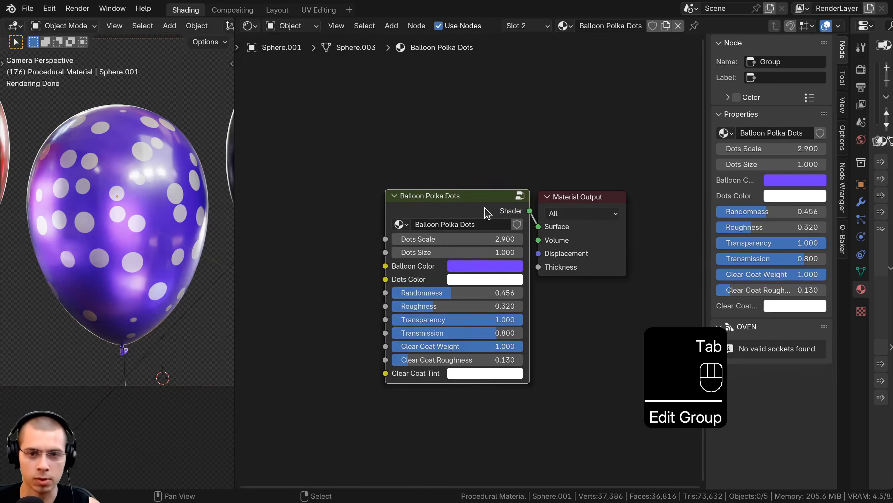
{"action": "key", "text": "n"}
{"action": "scroll", "coordinate": [496, 197], "scroll_direction": "up", "scroll_amount": 3}
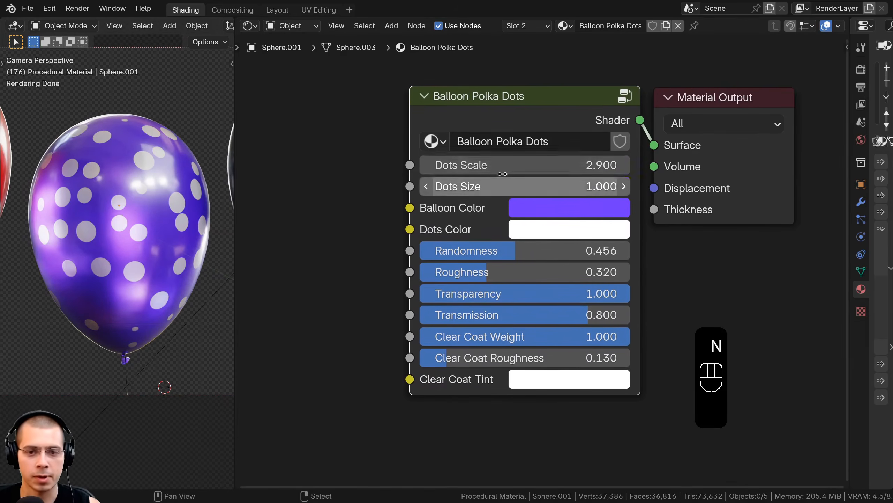
Try different Dots Scale and Dots Size values on the Balloon Polka Dots group node, cancelling each change.
{"action": "left_click_drag", "start_coordinate": [488, 162], "coordinate": [528, 163], "text": "shift"}
{"action": "right_click", "coordinate": [527, 163]}
{"action": "left_click_drag", "start_coordinate": [497, 193], "coordinate": [517, 193]}
{"action": "right_click", "coordinate": [517, 193]}
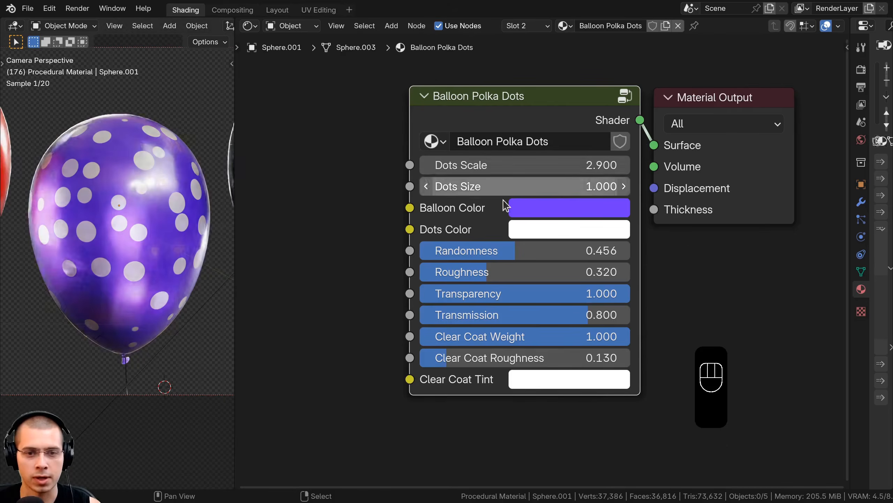
Try other values for the Balloon Color and a darker Dots Color on the group node, cancelling each change.
{"action": "left_click", "coordinate": [530, 211]}
{"action": "mouse_move", "coordinate": [675, 268]}
{"action": "left_mouse_down"}
{"action": "mouse_move", "coordinate": [598, 273]}
{"action": "mouse_move", "coordinate": [670, 256]}
{"action": "left_mouse_up"}
{"action": "right_click", "coordinate": [670, 256]}
{"action": "left_click", "coordinate": [587, 230]}
{"action": "left_click_drag", "start_coordinate": [711, 232], "coordinate": [711, 260]}
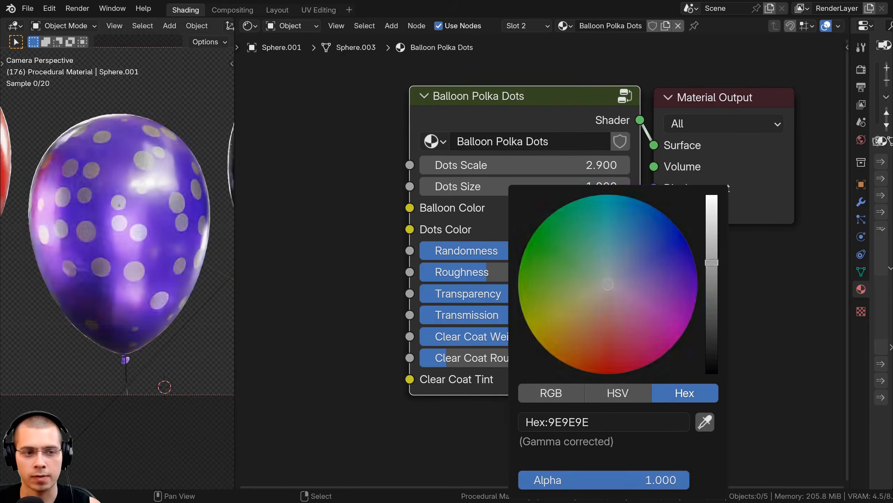
{"action": "right_click", "coordinate": [712, 260]}
Try different Randomness, Roughness, Transparency and Transmission values on the group node, cancelling each change.
{"action": "left_click_drag", "start_coordinate": [554, 254], "coordinate": [339, 294]}
{"action": "right_click", "coordinate": [518, 252]}
{"action": "right_click", "coordinate": [523, 273]}
{"action": "left_click_drag", "start_coordinate": [445, 293], "coordinate": [624, 315]}
{"action": "right_click", "coordinate": [513, 295]}
{"action": "right_click", "coordinate": [534, 315]}
Try different Clear Coat Weight, Roughness and Tint values on the group node, cancelling each change.
{"action": "mouse_move", "coordinate": [532, 337]}
{"action": "left_mouse_down"}
{"action": "mouse_move", "coordinate": [322, 336]}
{"action": "mouse_move", "coordinate": [531, 336]}
{"action": "left_mouse_up"}
{"action": "left_click_drag", "start_coordinate": [487, 359], "coordinate": [538, 359]}
{"action": "right_click", "coordinate": [538, 359]}
{"action": "left_click", "coordinate": [530, 381]}
{"action": "left_click_drag", "start_coordinate": [557, 197], "coordinate": [570, 179]}
{"action": "right_click", "coordinate": [570, 179]}
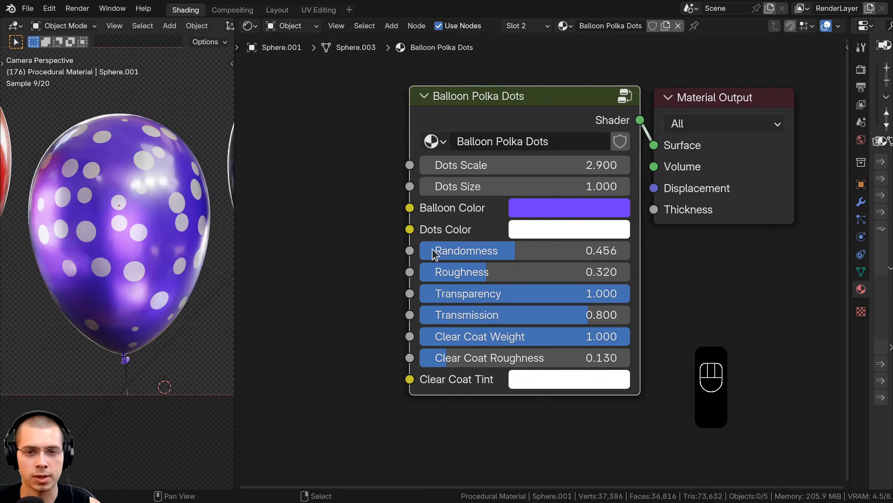
Select the black balloon next to the purple polka dot balloon and frame it in the viewport.
{"action": "scroll", "coordinate": [393, 262], "scroll_direction": "down", "scroll_amount": 4}
{"action": "middle_click_drag", "start_coordinate": [166, 234], "coordinate": [157, 252], "text": "shift"}
{"action": "scroll", "coordinate": [159, 234], "scroll_direction": "down", "scroll_amount": 3}
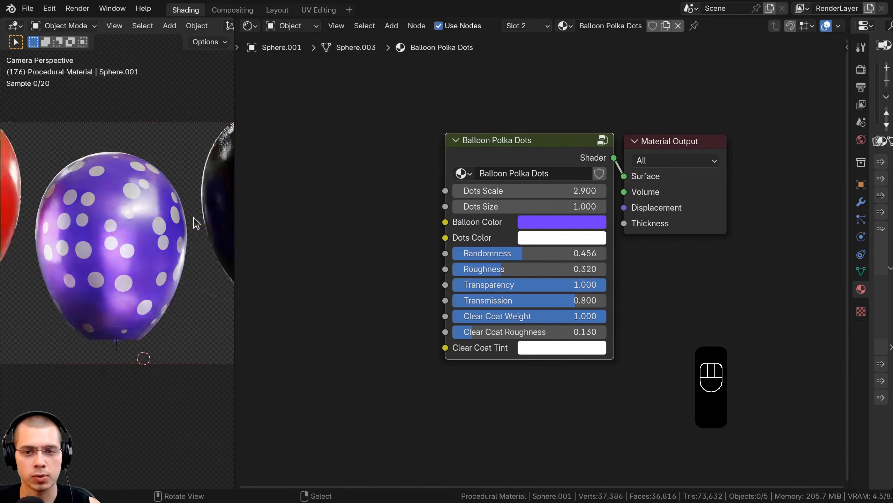
{"action": "middle_click_drag", "start_coordinate": [191, 219], "coordinate": [139, 355], "text": "shift"}
{"action": "left_click", "coordinate": [174, 273]}
{"action": "middle_click_drag", "start_coordinate": [189, 259], "coordinate": [122, 267], "text": "shift"}
{"action": "scroll", "coordinate": [123, 269], "scroll_direction": "up", "scroll_amount": 2}
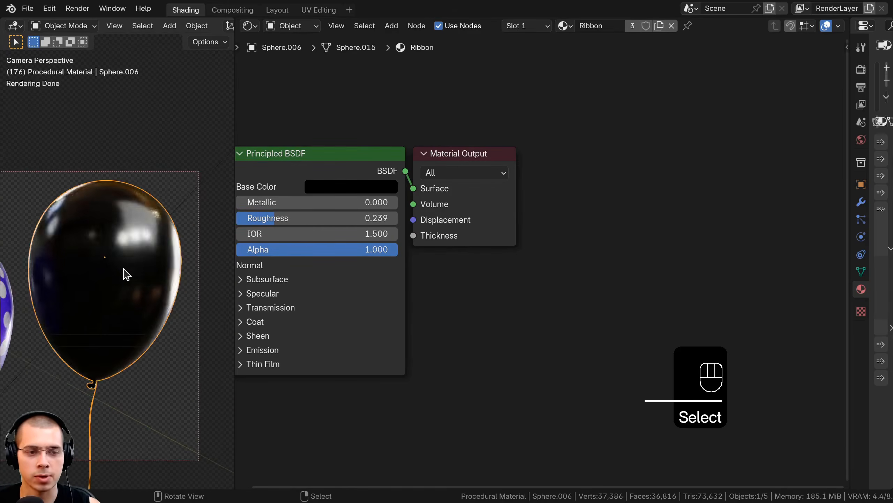
Widen the properties editor, add a second material slot to the black balloon, and create a material named Balloon Random Color.
{"action": "left_click_drag", "start_coordinate": [850, 184], "coordinate": [647, 185]}
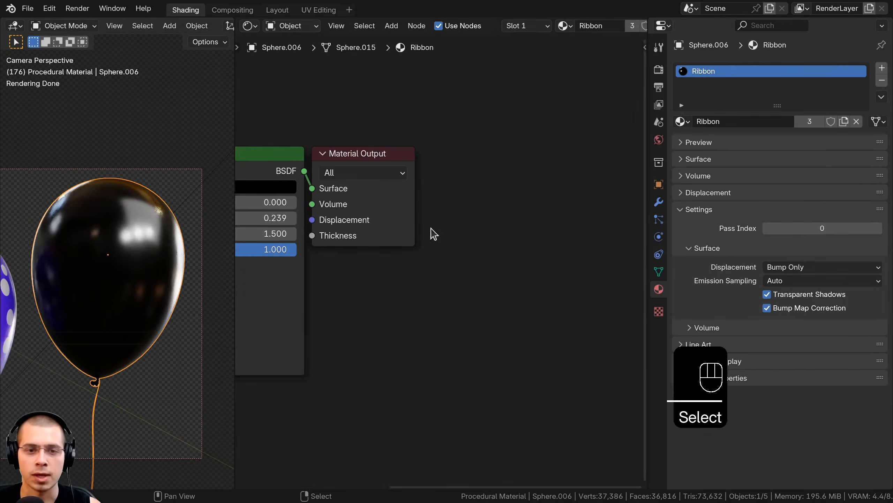
{"action": "middle_click_drag", "start_coordinate": [430, 211], "coordinate": [612, 212]}
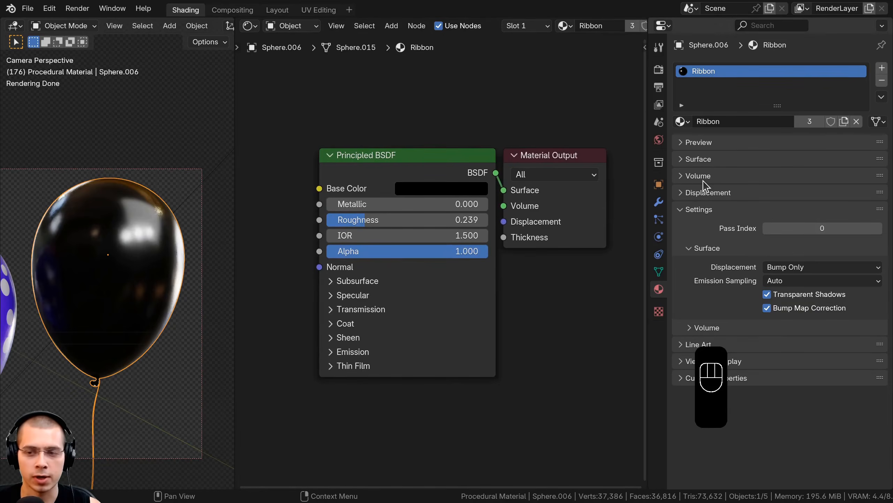
{"action": "left_click", "coordinate": [881, 69]}
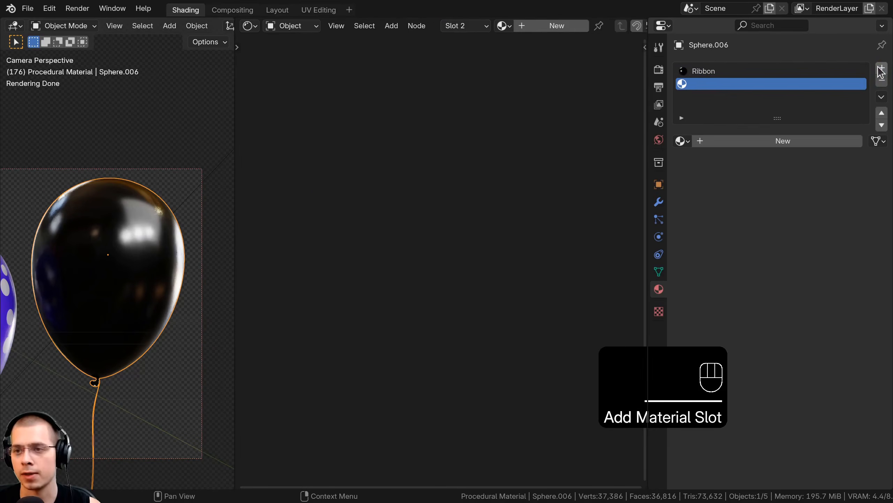
{"action": "left_click", "coordinate": [739, 141]}
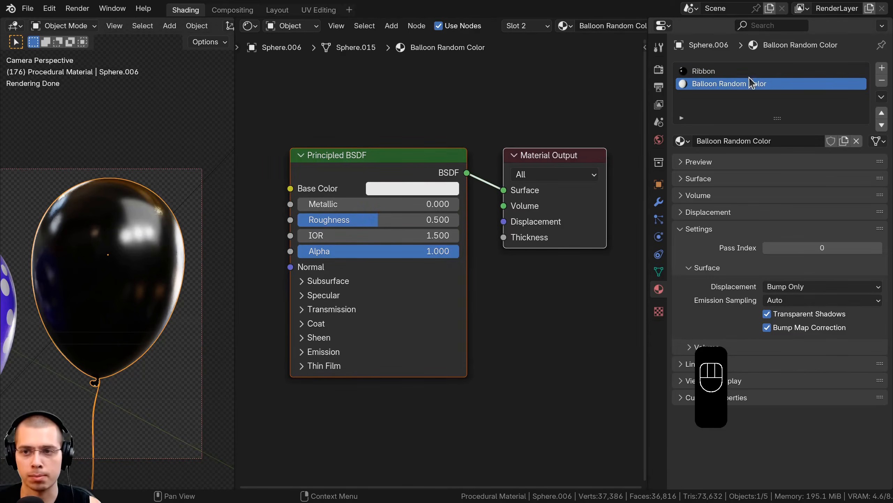
Assign the Balloon Random Color material to the balloon's linked body and knot geometry in Edit Mode, leaving out the ribbon.
{"action": "middle_click_drag", "start_coordinate": [169, 215], "coordinate": [149, 235]}
{"action": "scroll", "coordinate": [158, 197], "scroll_direction": "up", "scroll_amount": 4}
{"action": "middle_click_drag", "start_coordinate": [179, 153], "coordinate": [105, 182], "text": "shift"}
{"action": "scroll", "coordinate": [104, 182], "scroll_direction": "up", "scroll_amount": 1}
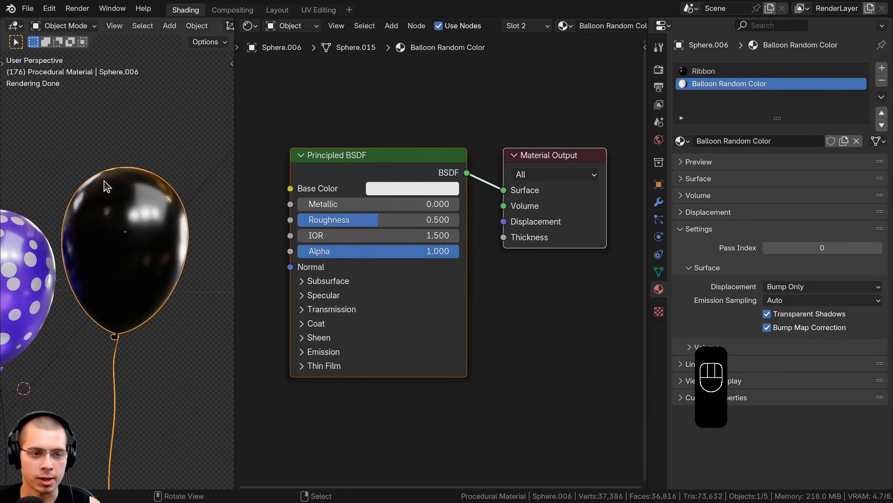
{"action": "key", "text": "Tab"}
{"action": "key", "text": "a"}
{"action": "key", "text": "a"}
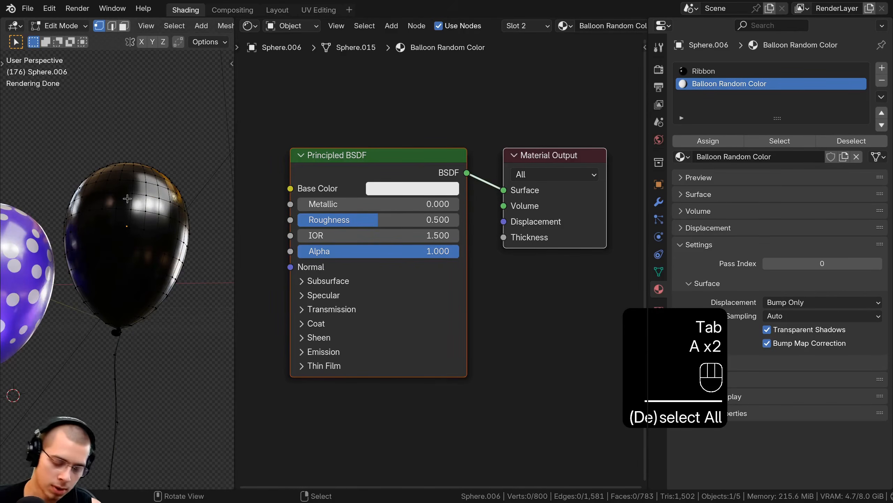
{"action": "key", "text": "l"}
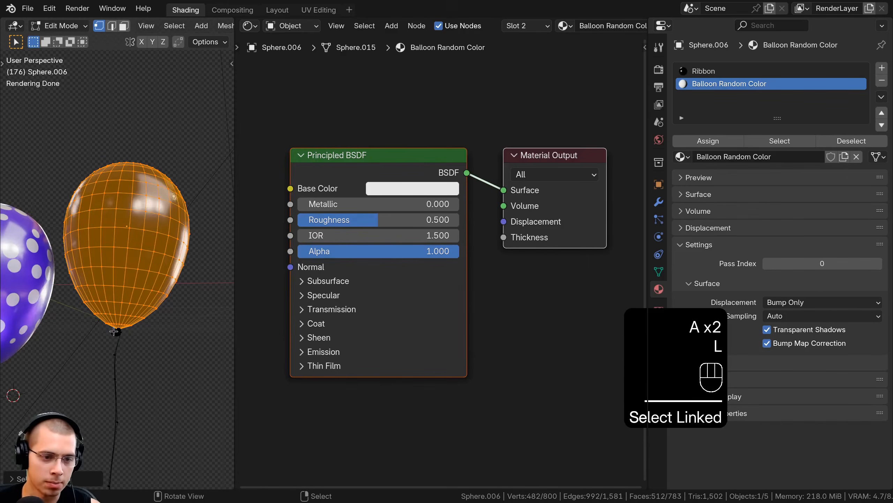
{"action": "key", "text": "l"}
{"action": "scroll", "coordinate": [117, 334], "scroll_direction": "up", "scroll_amount": 1}
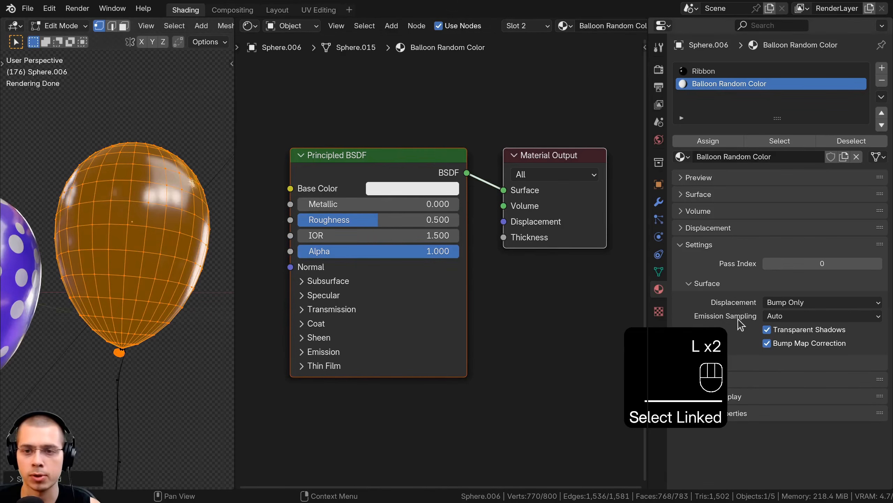
{"action": "left_click", "coordinate": [711, 143]}
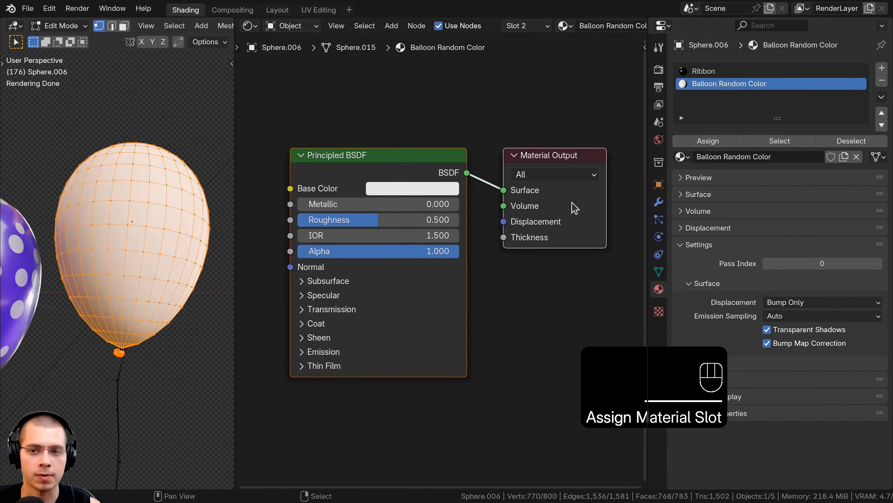
Narrow the properties editor again, return to Object Mode, and switch the viewport back to the camera view.
{"action": "left_click_drag", "start_coordinate": [647, 160], "coordinate": [846, 161]}
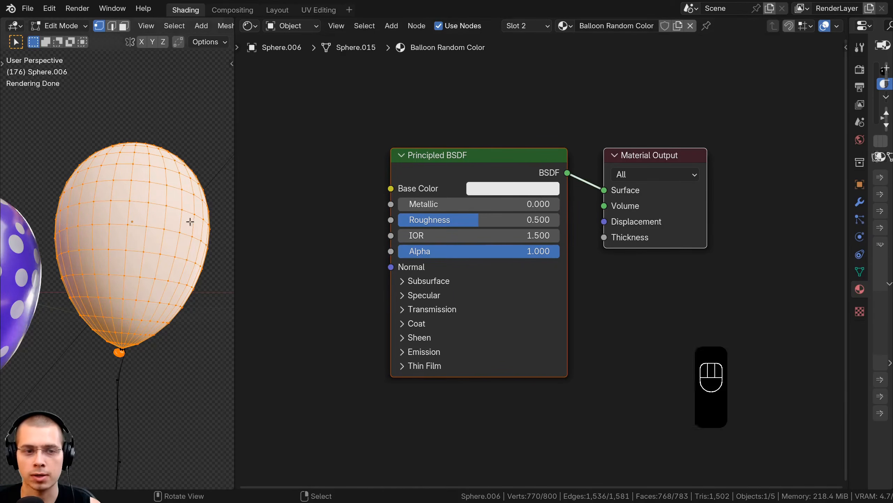
{"action": "key", "text": "Tab"}
{"action": "key", "text": "KP_2"}
{"action": "key", "text": "KP_0"}
Add an Object Info node ahead of the Principled BSDF, leaving space between them.
{"action": "middle_click_drag", "start_coordinate": [321, 174], "coordinate": [399, 162]}
{"action": "key", "text": "shift+a"}
{"action": "left_click", "coordinate": [399, 161]}
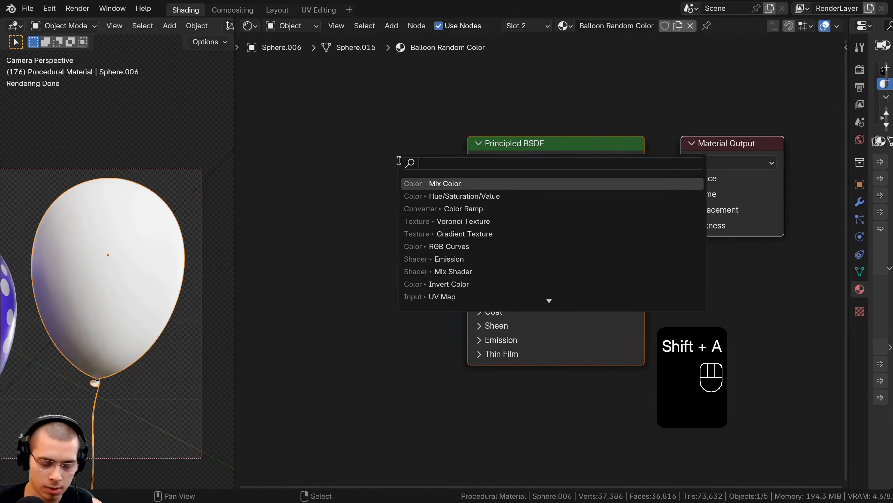
{"action": "type", "text": "obje"}
{"action": "left_click", "coordinate": [427, 181]}
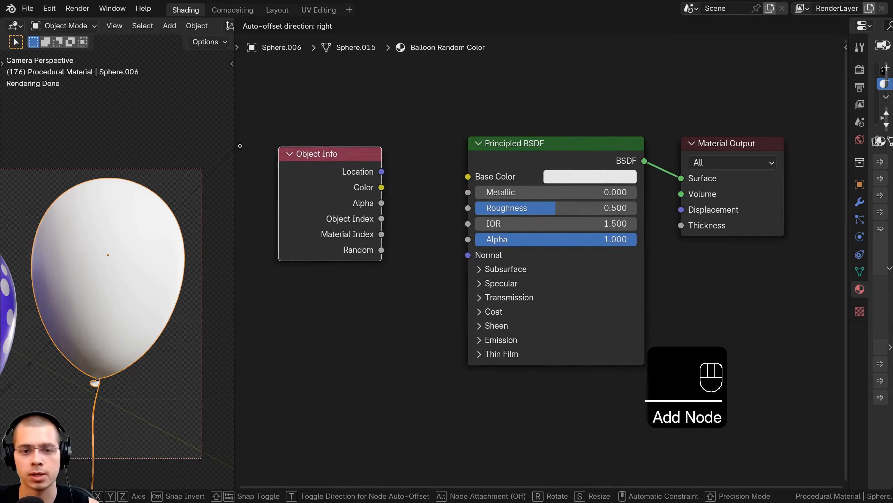
{"action": "scroll", "coordinate": [357, 163], "scroll_direction": "up", "scroll_amount": 2}
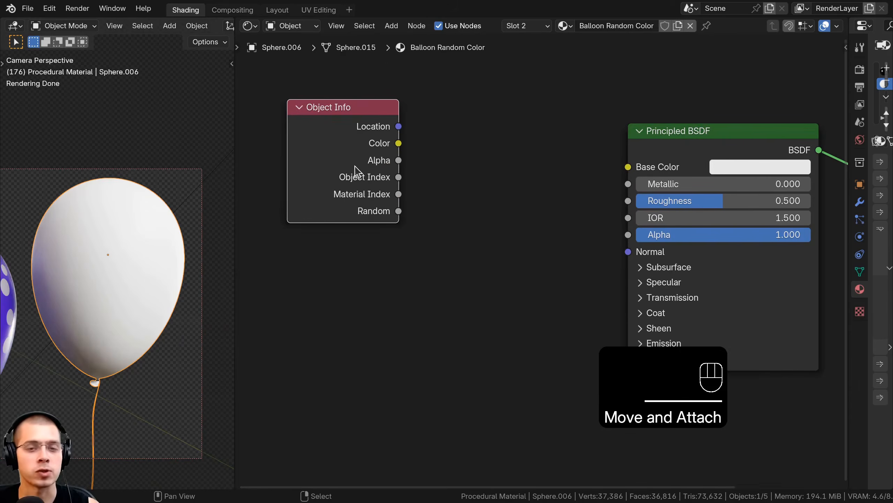
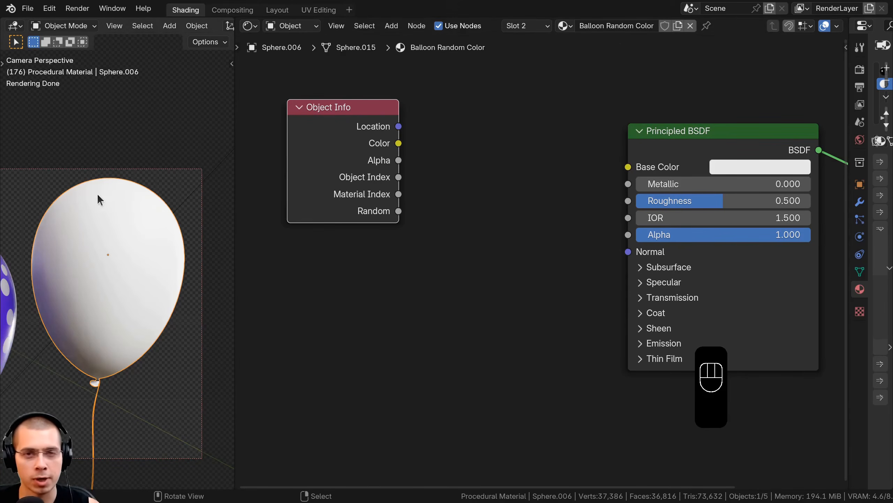
Connect the Object Info node's Random output to the Principled BSDF's Base Color.
{"action": "middle_click_drag", "start_coordinate": [391, 229], "coordinate": [383, 231]}
{"action": "left_click_drag", "start_coordinate": [391, 220], "coordinate": [621, 171]}
{"action": "scroll", "coordinate": [389, 202], "scroll_direction": "down", "scroll_amount": 1}
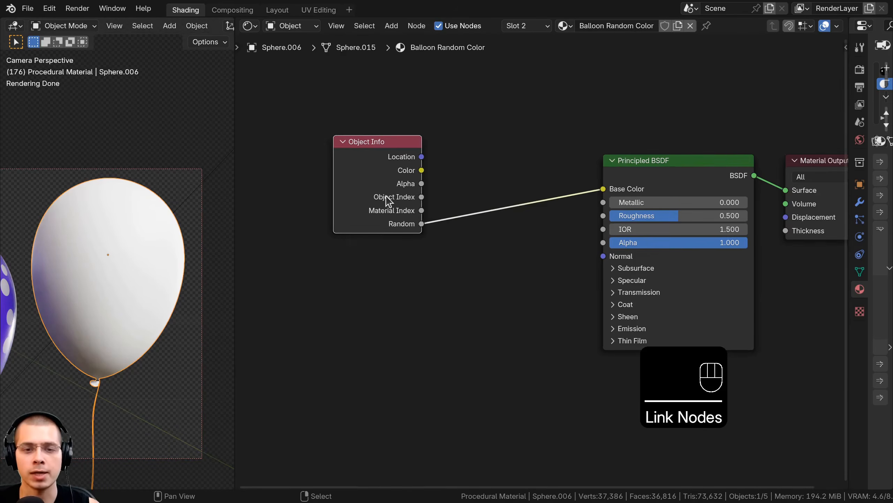
Insert a Color Ramp node on the link between the Object Info node's Random output and the Principled BSDF's Base Color.
{"action": "left_click_drag", "start_coordinate": [390, 202], "coordinate": [383, 200]}
{"action": "key", "text": "shift+a"}
{"action": "mouse_move", "coordinate": [473, 154]}
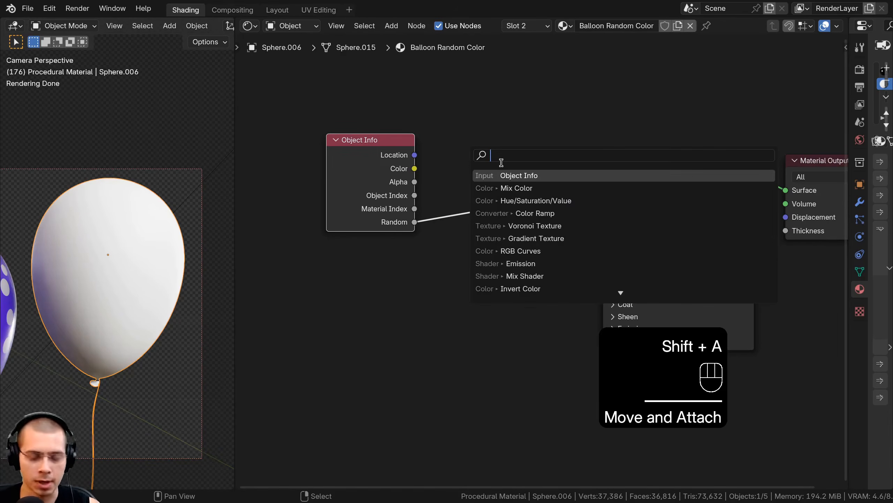
{"action": "type", "text": "col"}
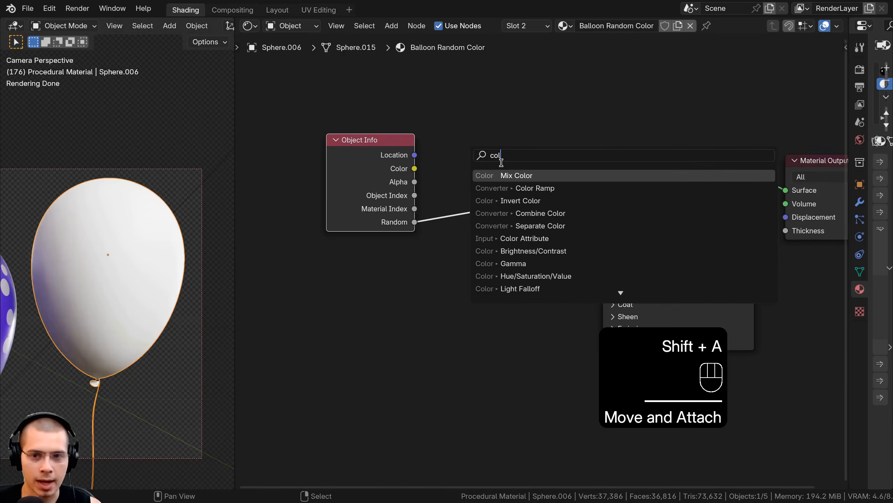
{"action": "left_click", "coordinate": [515, 187]}
{"action": "left_click", "coordinate": [435, 123]}
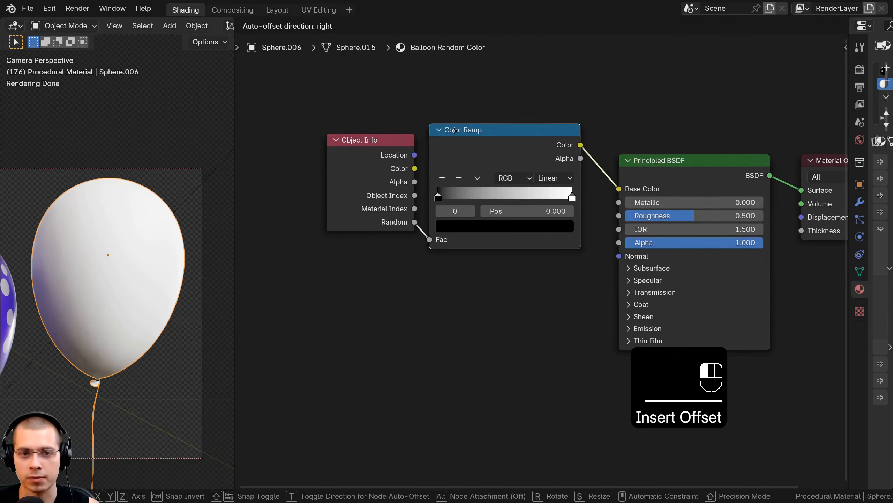
Change the Color Ramp's first stop from black to a bright saturated yellow.
{"action": "scroll", "coordinate": [456, 183], "scroll_direction": "up", "scroll_amount": 1}
{"action": "scroll", "coordinate": [456, 183], "scroll_direction": "up", "scroll_amount": 1}
{"action": "scroll", "coordinate": [465, 292], "scroll_direction": "up", "scroll_amount": 1}
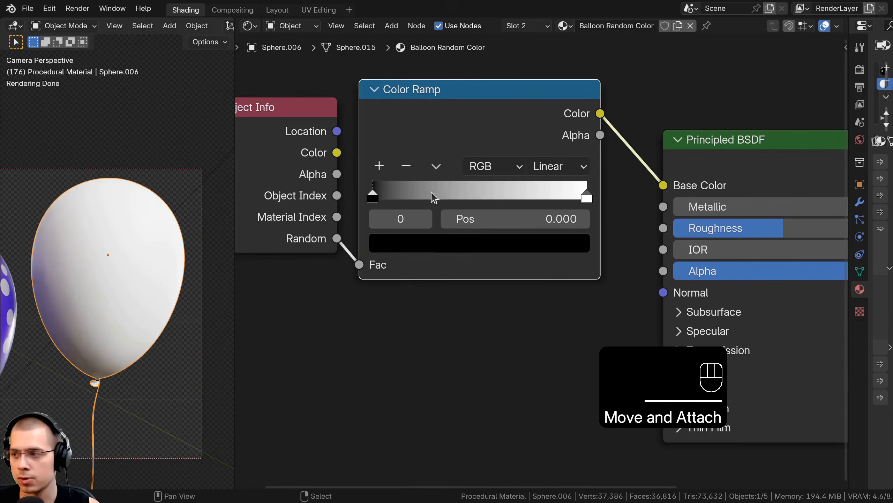
{"action": "scroll", "coordinate": [429, 194], "scroll_direction": "up", "scroll_amount": 1}
{"action": "scroll", "coordinate": [367, 211], "scroll_direction": "down", "scroll_amount": 1}
{"action": "left_click", "coordinate": [457, 291]}
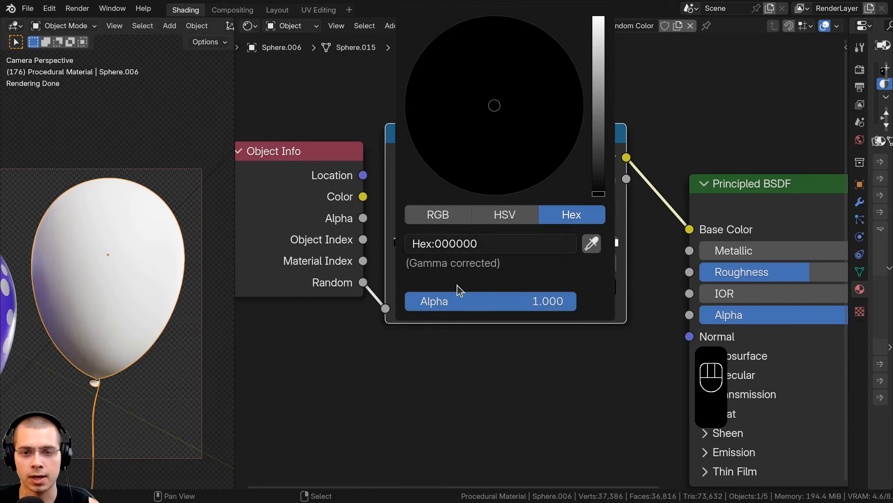
{"action": "left_click_drag", "start_coordinate": [591, 137], "coordinate": [591, 26]}
{"action": "left_click", "coordinate": [407, 125]}
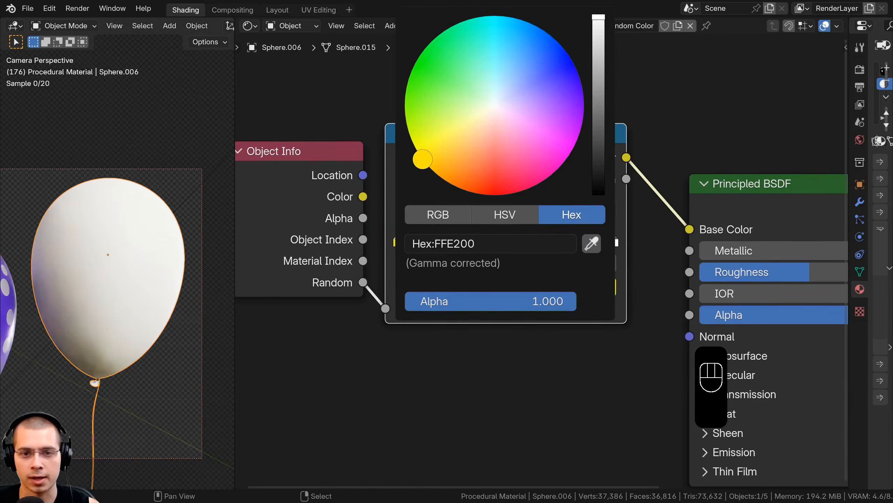
{"action": "left_click_drag", "start_coordinate": [422, 159], "coordinate": [424, 161]}
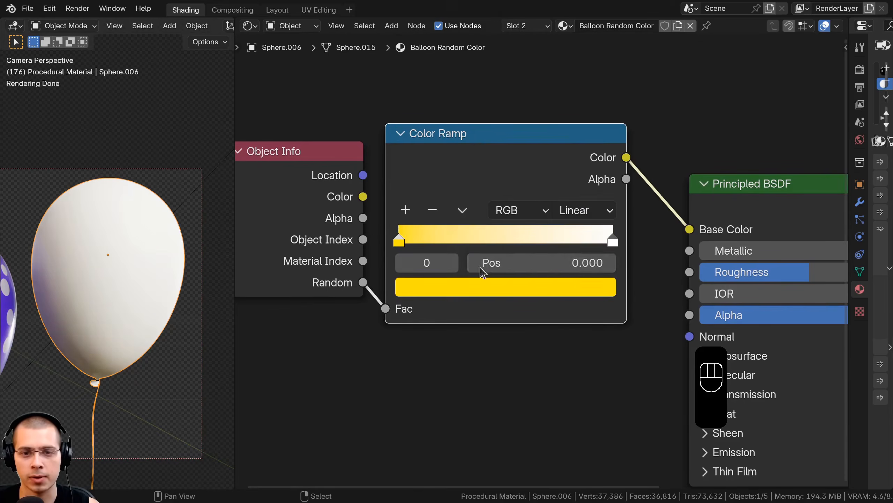
Add two Color Ramp stops after the yellow one, an orange stop at about 0.152 and a red stop at about 0.302.
{"action": "left_click", "coordinate": [430, 234], "text": "ctrl"}
{"action": "scroll", "coordinate": [492, 233], "scroll_direction": "up", "scroll_amount": 2}
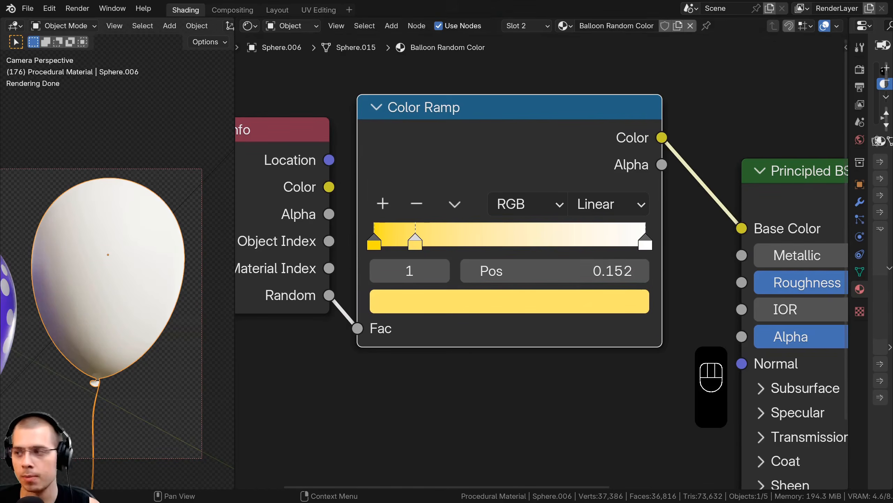
{"action": "left_click", "coordinate": [501, 302]}
{"action": "left_click_drag", "start_coordinate": [448, 173], "coordinate": [464, 238]}
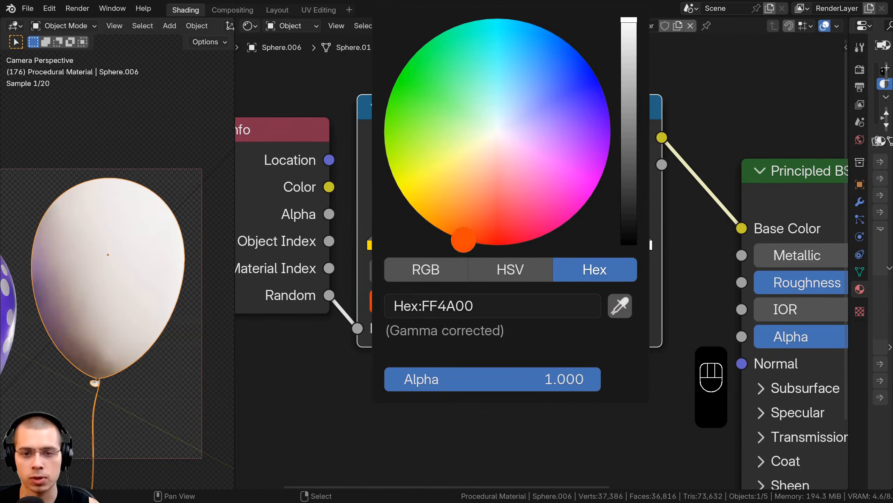
{"action": "left_click", "coordinate": [456, 243], "text": "ctrl"}
{"action": "left_click", "coordinate": [457, 301]}
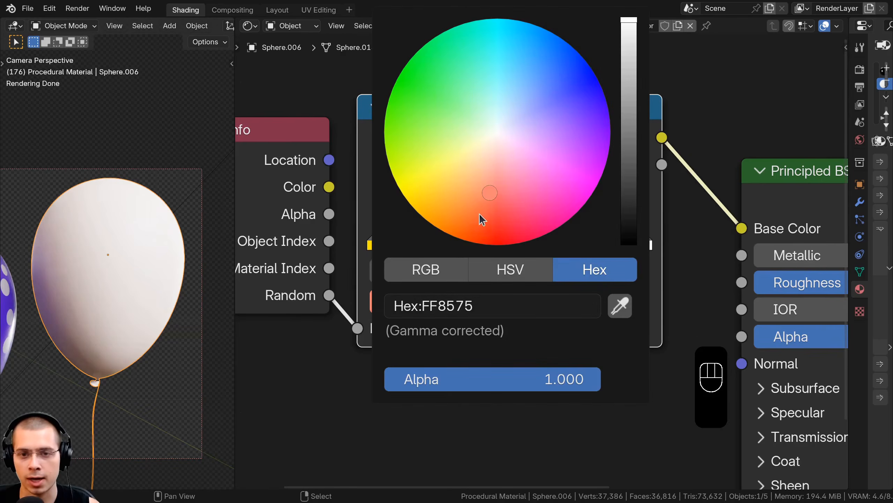
{"action": "left_click_drag", "start_coordinate": [485, 204], "coordinate": [493, 244]}
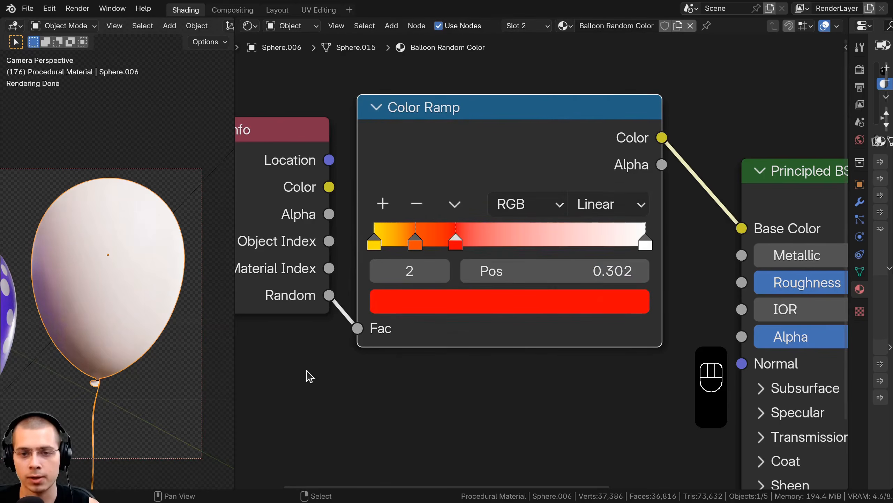
Add a pink stop (FF00A1) at about 0.454 and a purple stop (6A00FF) after it on the Color Ramp.
{"action": "left_click", "coordinate": [496, 237], "text": "ctrl"}
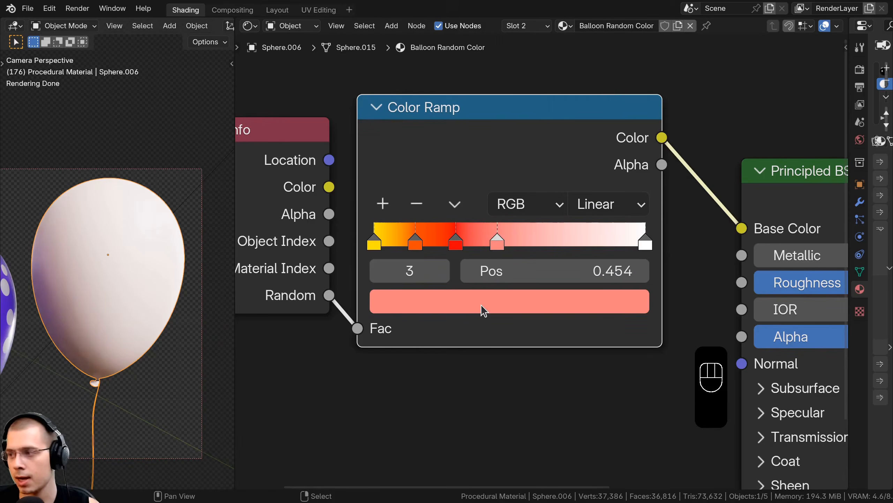
{"action": "left_click", "coordinate": [481, 304]}
{"action": "left_click_drag", "start_coordinate": [506, 204], "coordinate": [566, 215]}
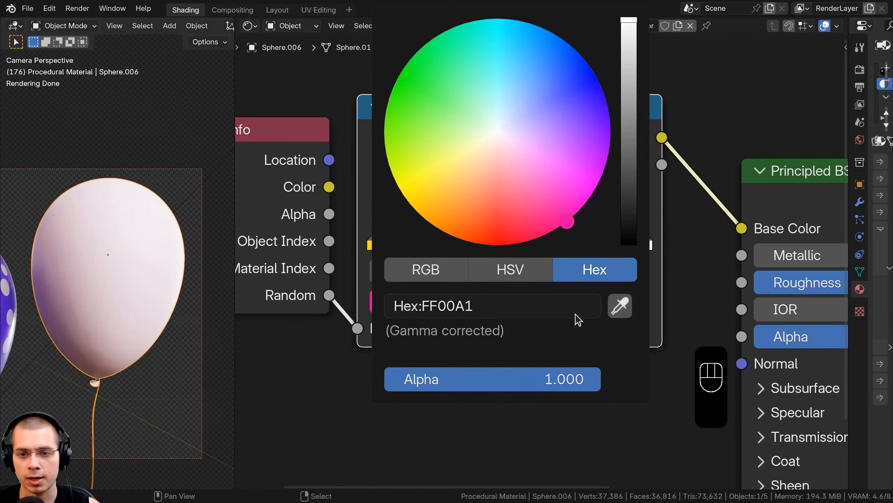
{"action": "left_click", "coordinate": [538, 234], "text": "ctrl"}
{"action": "left_click", "coordinate": [532, 306]}
{"action": "mouse_move", "coordinate": [575, 169]}
{"action": "left_mouse_down"}
{"action": "mouse_move", "coordinate": [610, 140]}
{"action": "mouse_move", "coordinate": [610, 127]}
{"action": "mouse_move", "coordinate": [604, 133]}
{"action": "left_mouse_up"}
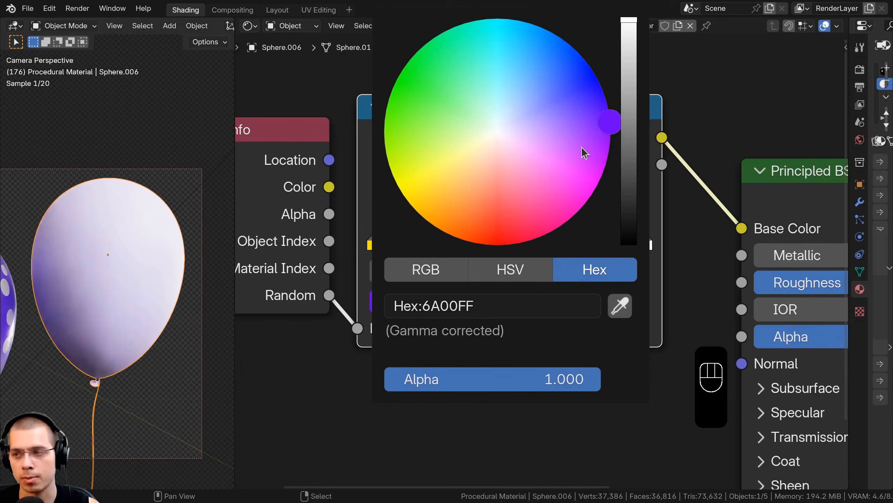
Add a deep blue stop after the purple one and a lighter blue stop at about 0.853 on the Color Ramp.
{"action": "left_click", "coordinate": [536, 235], "text": "ctrl"}
{"action": "left_click", "coordinate": [528, 302]}
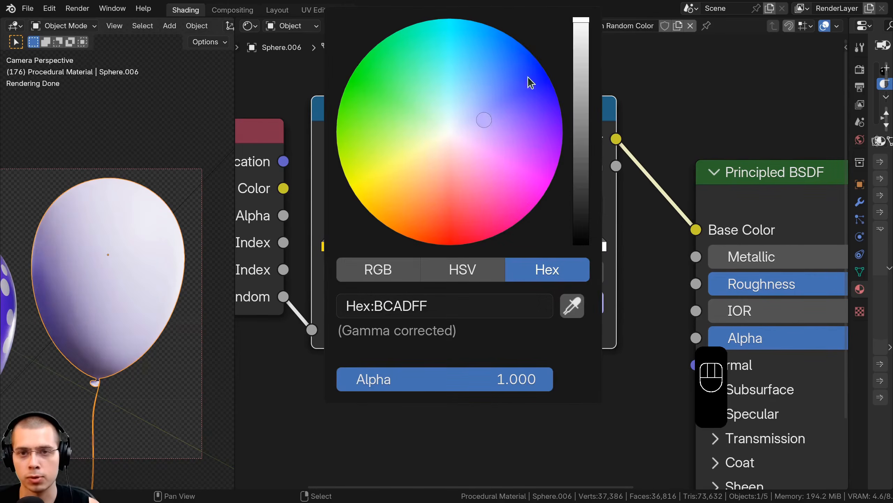
{"action": "left_click_drag", "start_coordinate": [531, 84], "coordinate": [526, 49]}
{"action": "left_click", "coordinate": [563, 235], "text": "ctrl"}
{"action": "left_click", "coordinate": [543, 301]}
{"action": "left_click_drag", "start_coordinate": [527, 74], "coordinate": [492, 26]}
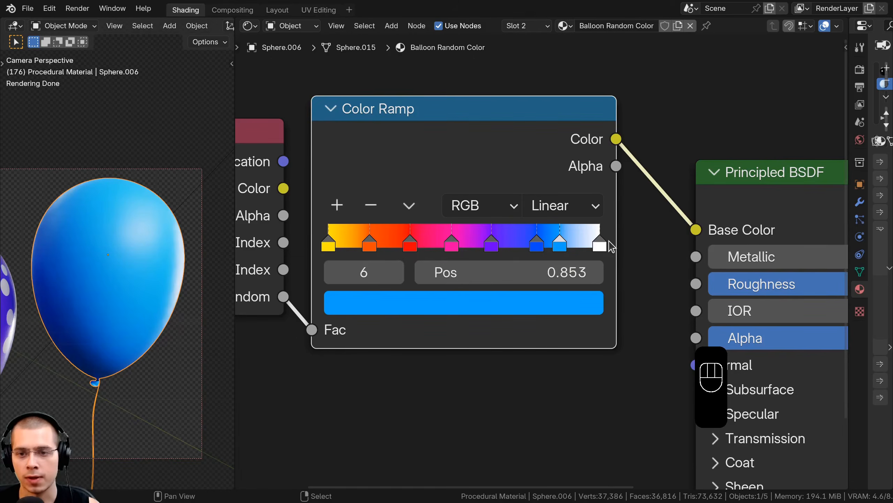
Change the Color Ramp's white end stop at 1.000 to green.
{"action": "left_click", "coordinate": [599, 244]}
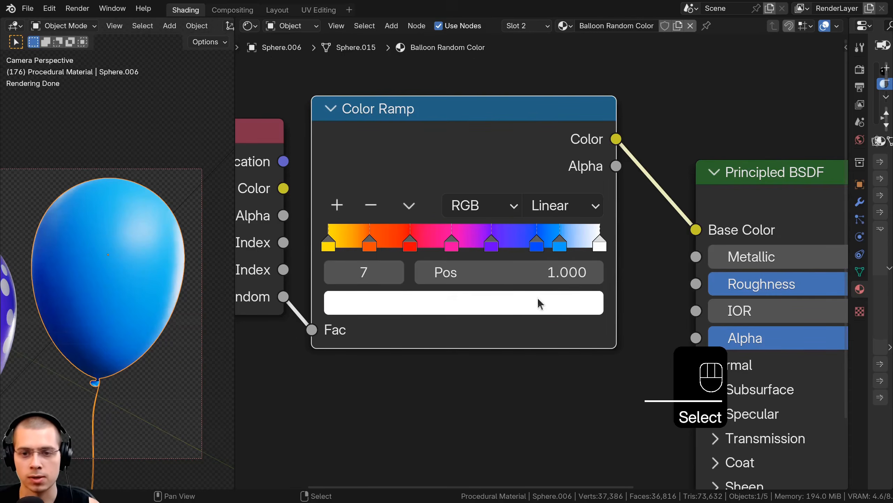
{"action": "left_click", "coordinate": [511, 301]}
{"action": "mouse_move", "coordinate": [439, 88]}
{"action": "left_mouse_down"}
{"action": "mouse_move", "coordinate": [354, 107]}
{"action": "mouse_move", "coordinate": [361, 59]}
{"action": "left_mouse_up"}
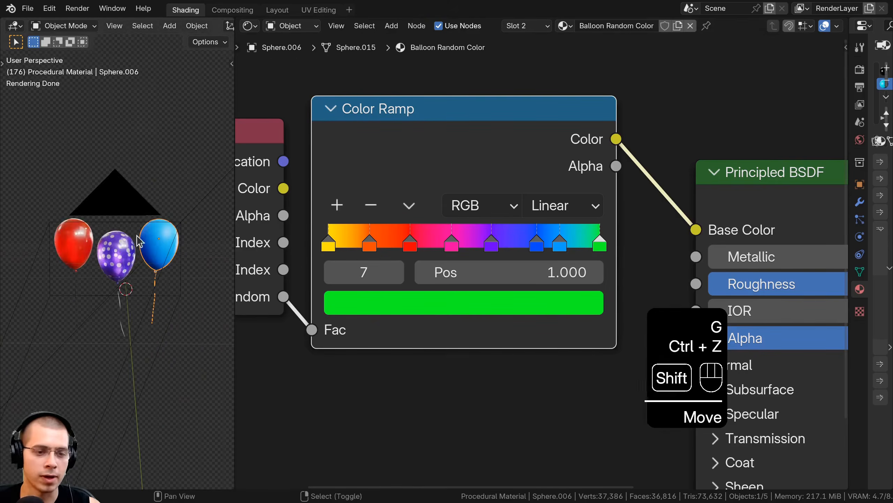
Place a duplicate of the random-color balloon above the other balloons and look at it in the right orthographic view.
{"action": "key", "text": "shift+d"}
{"action": "left_click", "coordinate": [125, 162]}
{"action": "key", "text": "KP_3"}
{"action": "scroll", "coordinate": [207, 151], "scroll_direction": "up", "scroll_amount": 3}
{"action": "middle_click_drag", "start_coordinate": [202, 190], "coordinate": [211, 338], "text": "shift"}
{"action": "scroll", "coordinate": [159, 339], "scroll_direction": "up", "scroll_amount": 3}
{"action": "scroll", "coordinate": [141, 300], "scroll_direction": "down", "scroll_amount": 3}
{"action": "mouse_move", "coordinate": [104, 234]}
{"action": "middle_mouse_down", "text": "shift"}
{"action": "mouse_move", "coordinate": [3, 262]}
{"action": "mouse_move", "coordinate": [97, 227]}
{"action": "middle_mouse_up", "text": "shift"}
Duplicate the balloon copies repeatedly into an overlapping row to test the per-object random colors.
{"action": "key", "text": "shift+d"}
{"action": "left_click", "coordinate": [75, 243]}
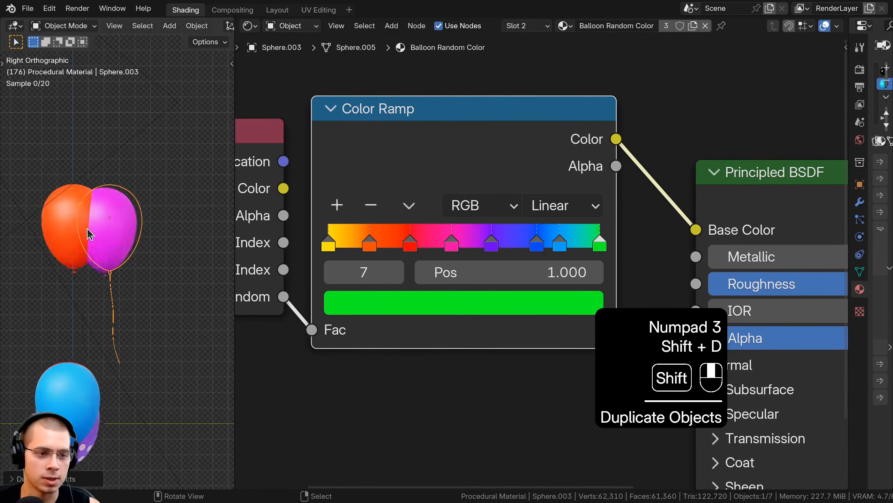
{"action": "left_click", "coordinate": [82, 218], "text": "shift"}
{"action": "key", "text": "shift+d"}
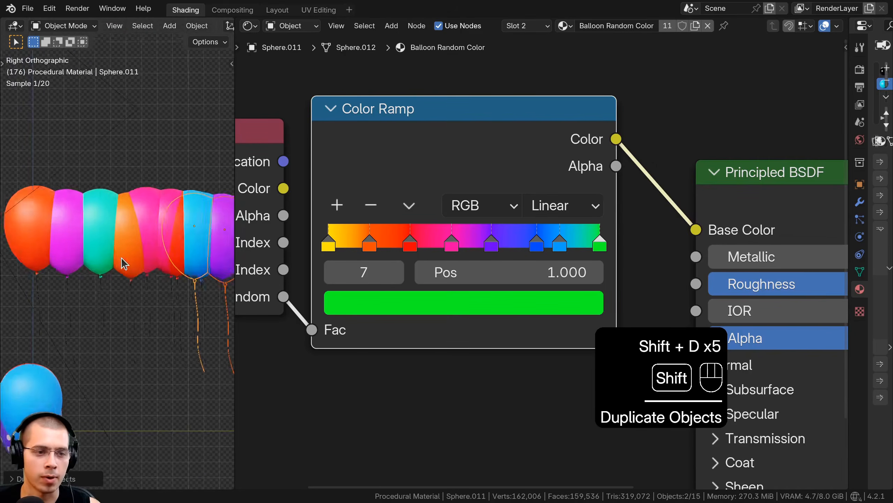
Set the Color Ramp's interpolation to Constant so that each balloon takes one distinct color.
{"action": "middle_click_drag", "start_coordinate": [122, 257], "coordinate": [75, 253], "text": "shift"}
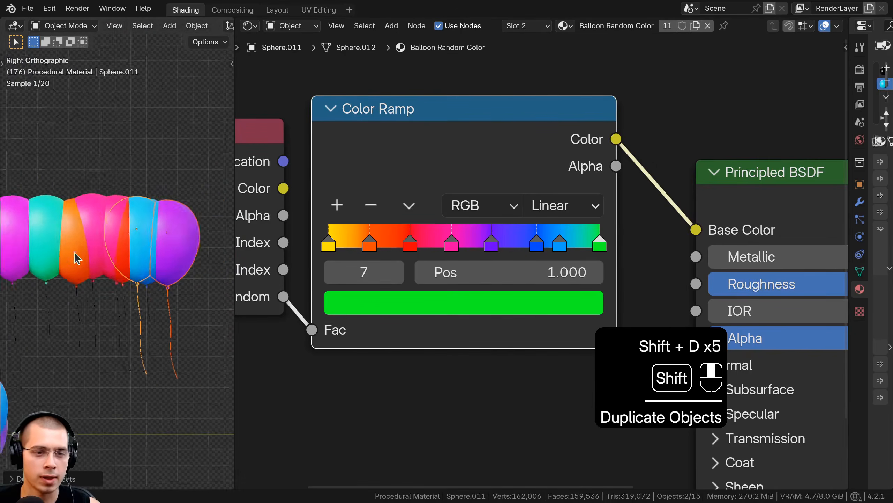
{"action": "scroll", "coordinate": [161, 242], "scroll_direction": "up", "scroll_amount": 4}
{"action": "scroll", "coordinate": [302, 223], "scroll_direction": "up", "scroll_amount": 2}
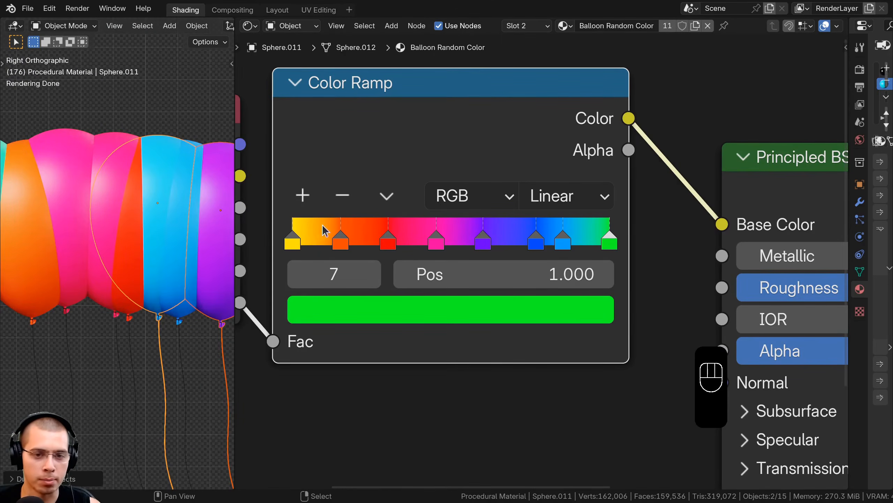
{"action": "middle_click_drag", "start_coordinate": [170, 241], "coordinate": [180, 249], "text": "shift"}
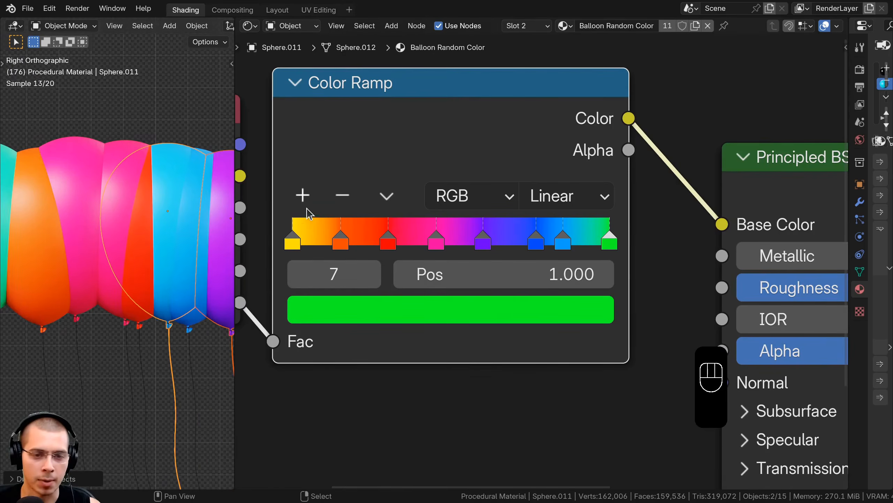
{"action": "left_click", "coordinate": [561, 199]}
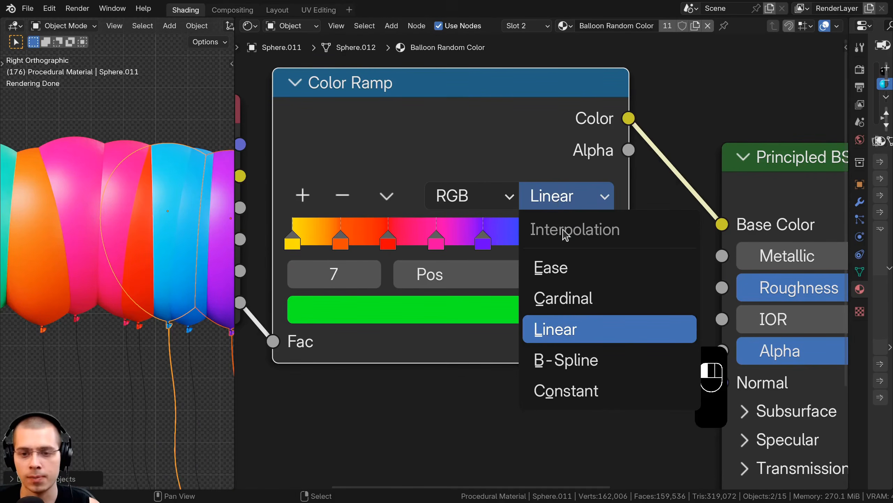
{"action": "left_click", "coordinate": [567, 399]}
Reposition the Color Ramp stops between yellow and green so that the eight color bands have roughly equal widths.
{"action": "scroll", "coordinate": [151, 300], "scroll_direction": "down", "scroll_amount": 3}
{"action": "middle_click_drag", "start_coordinate": [169, 282], "coordinate": [34, 227], "text": "shift"}
{"action": "left_click_drag", "start_coordinate": [439, 241], "coordinate": [478, 241]}
{"action": "mouse_move", "coordinate": [536, 241]}
{"action": "left_mouse_down"}
{"action": "mouse_move", "coordinate": [503, 241]}
{"action": "mouse_move", "coordinate": [584, 241]}
{"action": "mouse_move", "coordinate": [500, 239]}
{"action": "mouse_move", "coordinate": [541, 241]}
{"action": "left_mouse_up"}
{"action": "left_click_drag", "start_coordinate": [588, 241], "coordinate": [567, 242]}
{"action": "mouse_move", "coordinate": [388, 242]}
{"action": "left_mouse_down"}
{"action": "mouse_move", "coordinate": [415, 243]}
{"action": "mouse_move", "coordinate": [334, 242]}
{"action": "mouse_move", "coordinate": [376, 242]}
{"action": "left_mouse_up"}
{"action": "left_click_drag", "start_coordinate": [451, 243], "coordinate": [474, 244]}
{"action": "mouse_move", "coordinate": [528, 243]}
{"action": "left_mouse_down"}
{"action": "mouse_move", "coordinate": [520, 243]}
{"action": "mouse_move", "coordinate": [579, 243]}
{"action": "mouse_move", "coordinate": [510, 243]}
{"action": "left_mouse_up"}
{"action": "left_click_drag", "start_coordinate": [475, 243], "coordinate": [547, 243]}
{"action": "left_click_drag", "start_coordinate": [415, 242], "coordinate": [402, 233]}
{"action": "left_click_drag", "start_coordinate": [371, 235], "coordinate": [373, 236]}
{"action": "left_click", "coordinate": [335, 236]}
{"action": "left_click", "coordinate": [296, 237]}
Select the whole row of duplicated balloons and delete it, keeping the original balloons.
{"action": "scroll", "coordinate": [16, 239], "scroll_direction": "down", "scroll_amount": 2}
{"action": "middle_click_drag", "start_coordinate": [16, 238], "coordinate": [63, 248], "text": "shift"}
{"action": "key", "text": "a"}
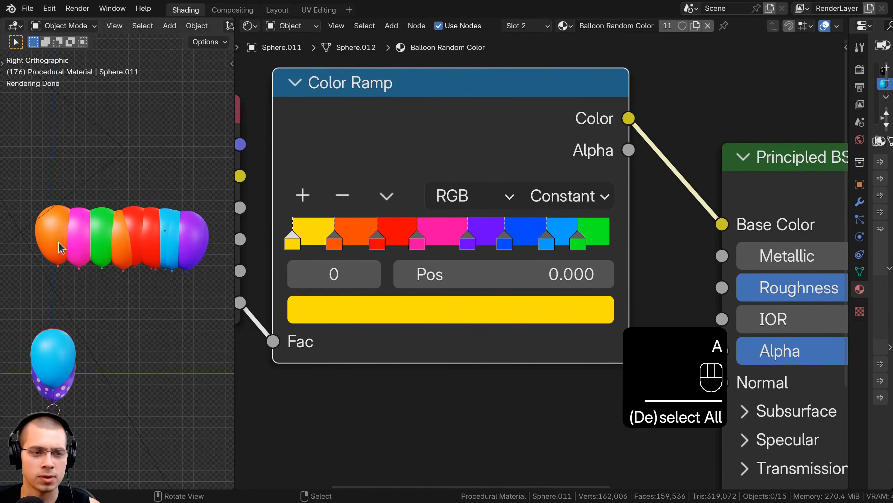
{"action": "key", "text": "b"}
{"action": "left_click_drag", "start_coordinate": [215, 229], "coordinate": [60, 237]}
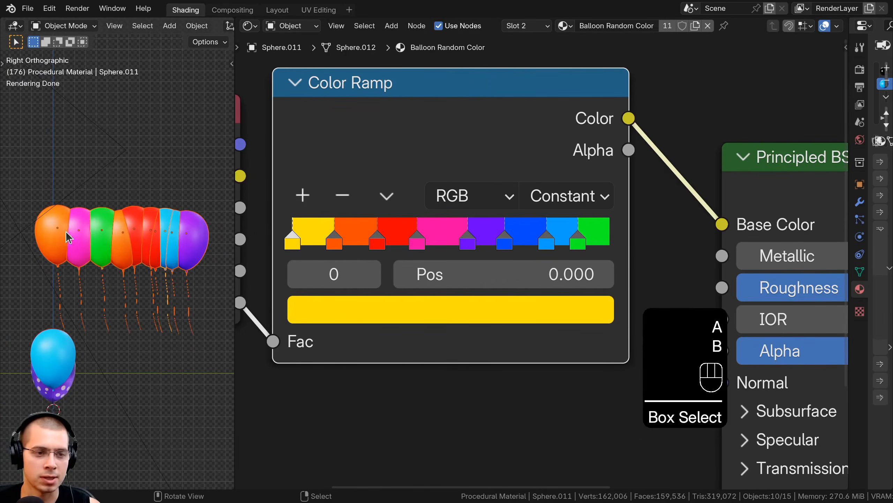
{"action": "key", "text": "g"}
{"action": "left_click", "coordinate": [165, 291]}
{"action": "key", "text": "x"}
{"action": "left_click", "coordinate": [122, 292]}
Return to the camera view and select the original random-color balloon.
{"action": "key", "text": "KP_0"}
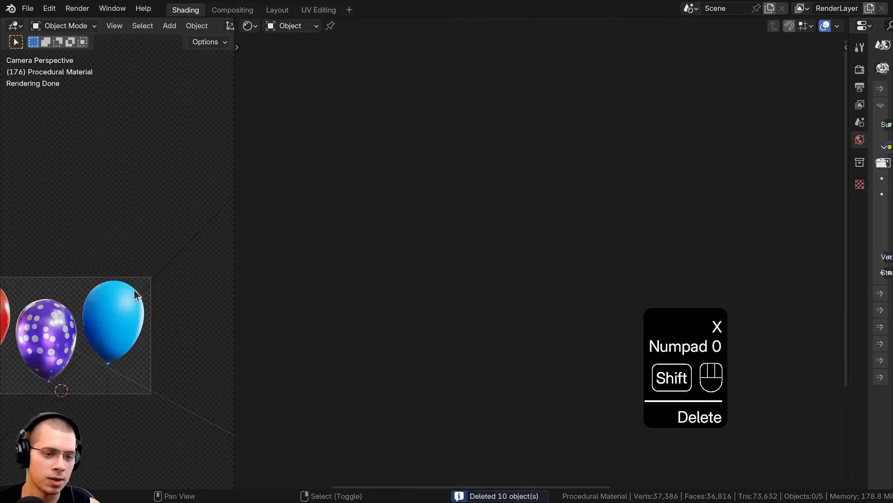
{"action": "scroll", "coordinate": [134, 255], "scroll_direction": "up", "scroll_amount": 3}
{"action": "left_click", "coordinate": [134, 219]}
Move the Object Info and Color Ramp nodes further away from the Principled BSDF, then deselect them.
{"action": "scroll", "coordinate": [374, 243], "scroll_direction": "down", "scroll_amount": 13}
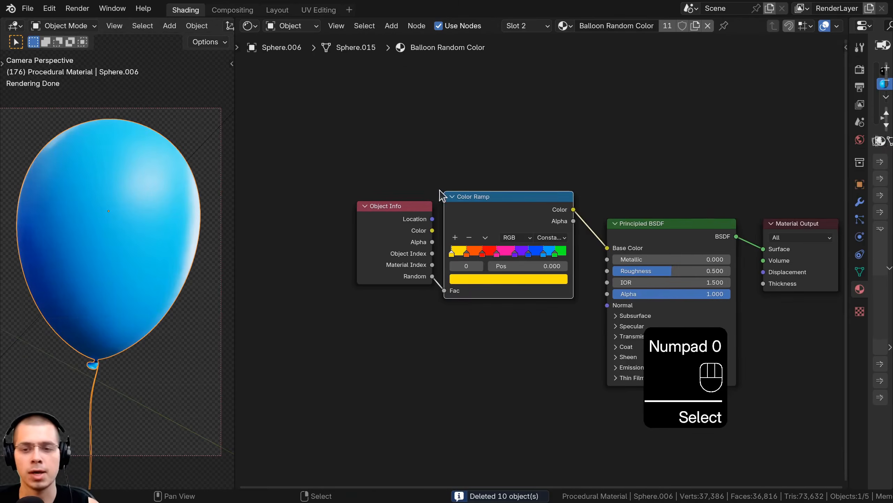
{"action": "scroll", "coordinate": [502, 262], "scroll_direction": "up", "scroll_amount": 2}
{"action": "left_click_drag", "start_coordinate": [494, 222], "coordinate": [492, 222]}
{"action": "middle_click_drag", "start_coordinate": [582, 257], "coordinate": [543, 258]}
{"action": "left_click_drag", "start_coordinate": [326, 165], "coordinate": [411, 234]}
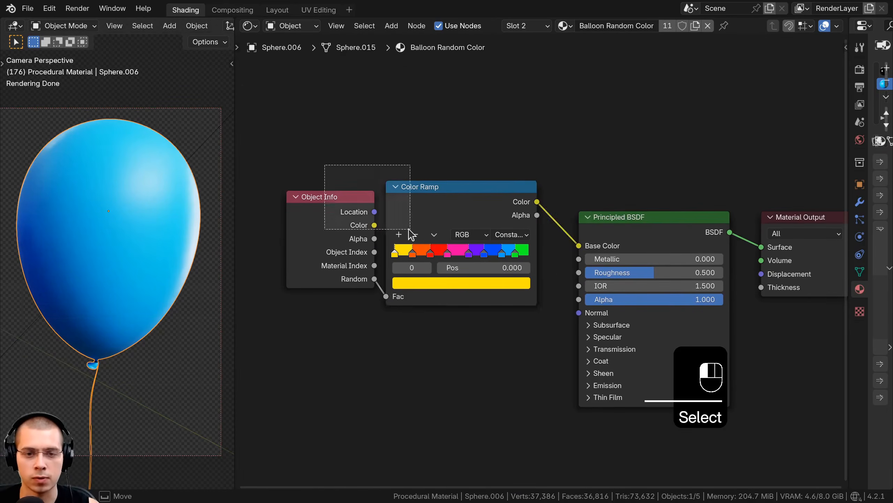
{"action": "key", "text": "g"}
{"action": "left_click", "coordinate": [392, 233]}
{"action": "key", "text": "a"}
Insert a Hue/Saturation/Value node between the Color Ramp's Color output and the Principled BSDF's Base Color.
{"action": "middle_click_drag", "start_coordinate": [562, 179], "coordinate": [528, 176]}
{"action": "scroll", "coordinate": [526, 170], "scroll_direction": "up", "scroll_amount": 1}
{"action": "key", "text": "shift+a"}
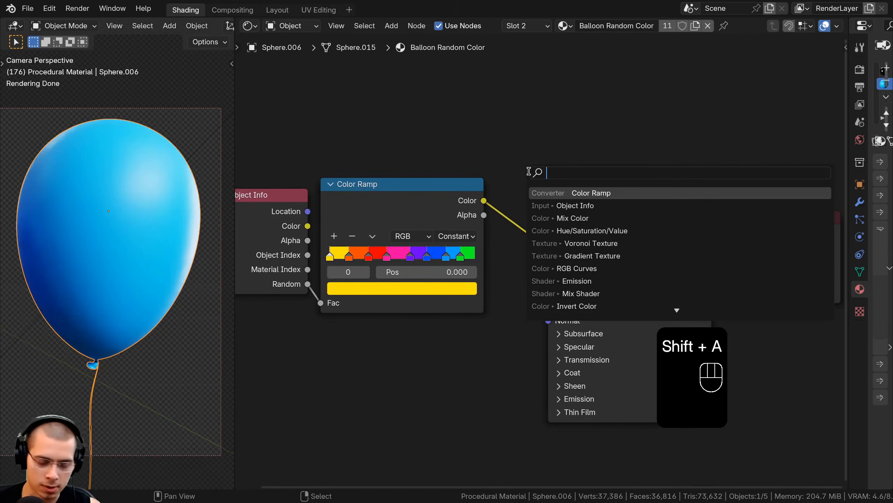
{"action": "type", "text": "huw"}
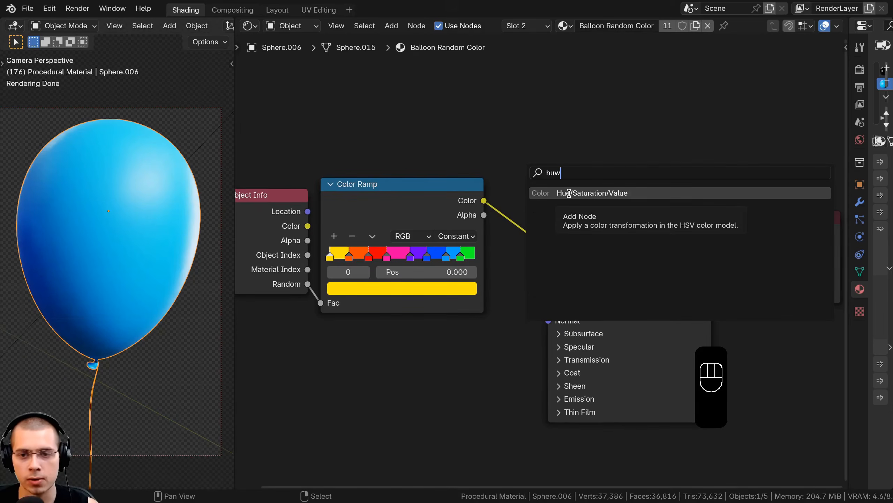
{"action": "left_click", "coordinate": [569, 194]}
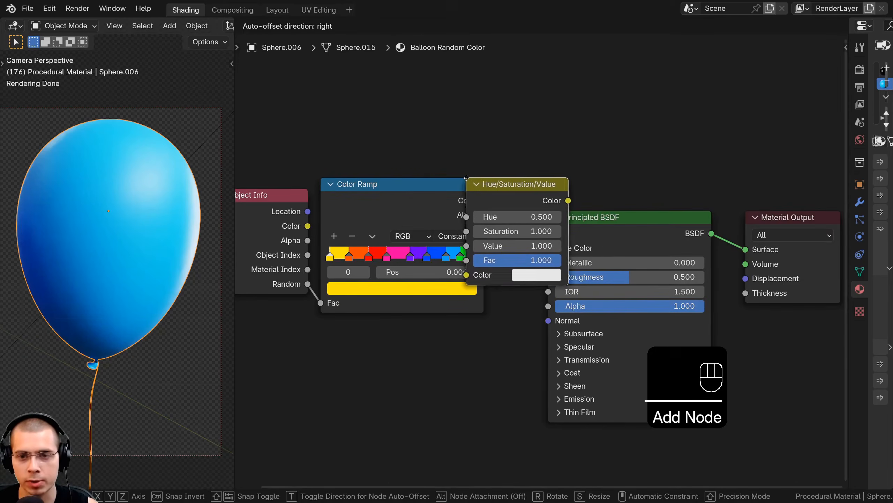
{"action": "left_click", "coordinate": [466, 178]}
Try out different Hue, Saturation and Value amounts on the Hue/Saturation/Value node without keeping them.
{"action": "scroll", "coordinate": [499, 303], "scroll_direction": "up", "scroll_amount": 2}
{"action": "left_click_drag", "start_coordinate": [553, 206], "coordinate": [626, 206]}
{"action": "right_click", "coordinate": [553, 206]}
{"action": "left_click_drag", "start_coordinate": [556, 223], "coordinate": [640, 223]}
{"action": "right_click", "coordinate": [557, 223]}
{"action": "left_click_drag", "start_coordinate": [558, 240], "coordinate": [472, 240]}
{"action": "right_click", "coordinate": [559, 241]}
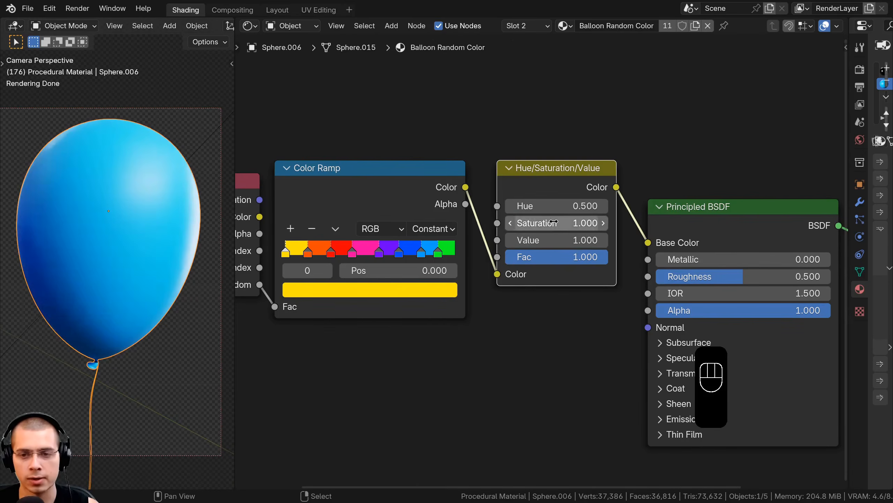
Set the Principled BSDF's Roughness to 0.35.
{"action": "scroll", "coordinate": [553, 222], "scroll_direction": "down", "scroll_amount": 2}
{"action": "middle_click_drag", "start_coordinate": [606, 256], "coordinate": [530, 226]}
{"action": "middle_click_drag", "start_coordinate": [667, 279], "coordinate": [653, 276]}
{"action": "scroll", "coordinate": [653, 275], "scroll_direction": "up", "scroll_amount": 2}
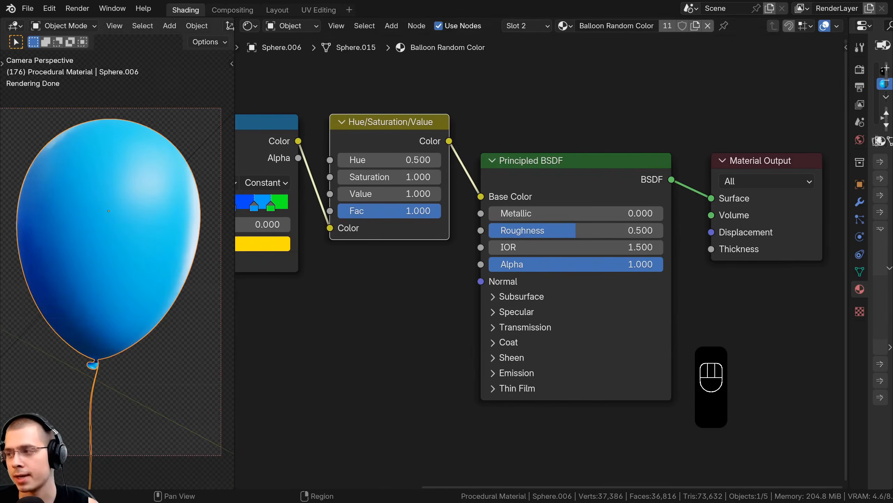
{"action": "left_click", "coordinate": [568, 232]}
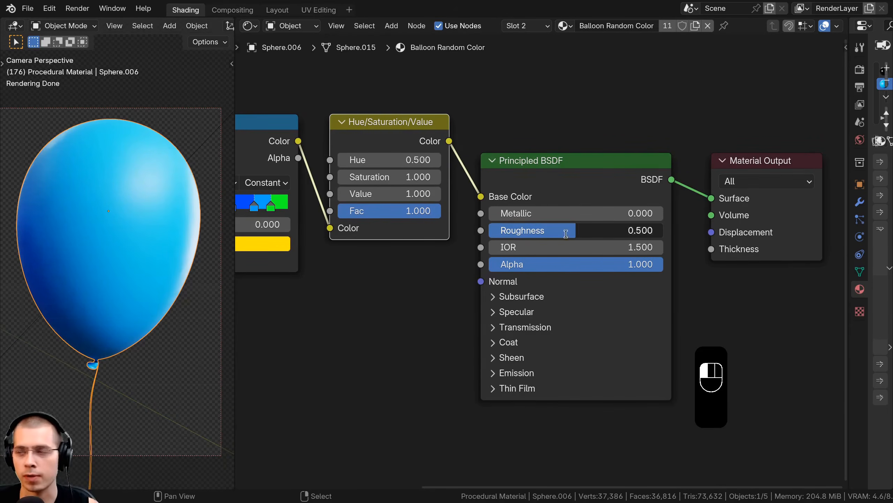
{"action": "type", "text": ".35"}
{"action": "key", "text": "Return"}
Set the Principled BSDF's Transmission Weight to 0.8.
{"action": "middle_click_drag", "start_coordinate": [487, 297], "coordinate": [480, 243]}
{"action": "left_click", "coordinate": [485, 273]}
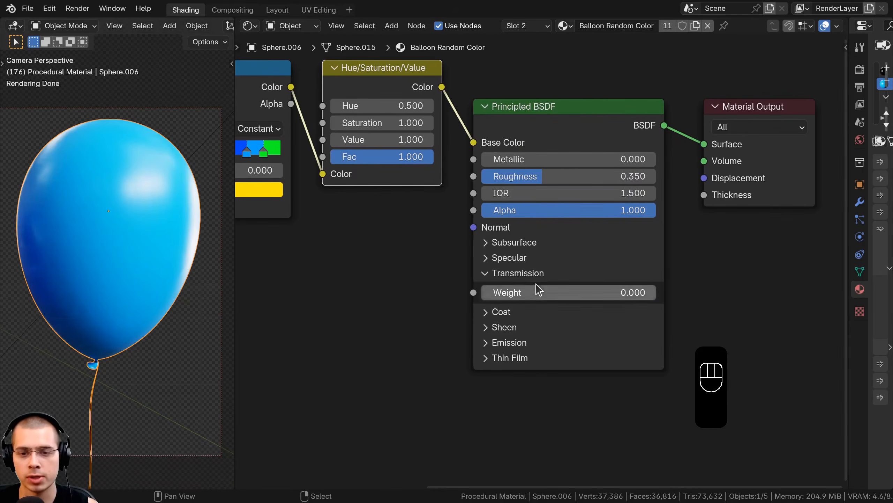
{"action": "left_click", "coordinate": [521, 296]}
{"action": "type", "text": ".8"}
{"action": "key", "text": "Return"}
Set the Principled BSDF's Coat Weight to 1 and Coat Roughness to 0.13.
{"action": "middle_click_drag", "start_coordinate": [524, 299], "coordinate": [478, 243]}
{"action": "left_click", "coordinate": [477, 211]}
{"action": "left_click", "coordinate": [500, 243]}
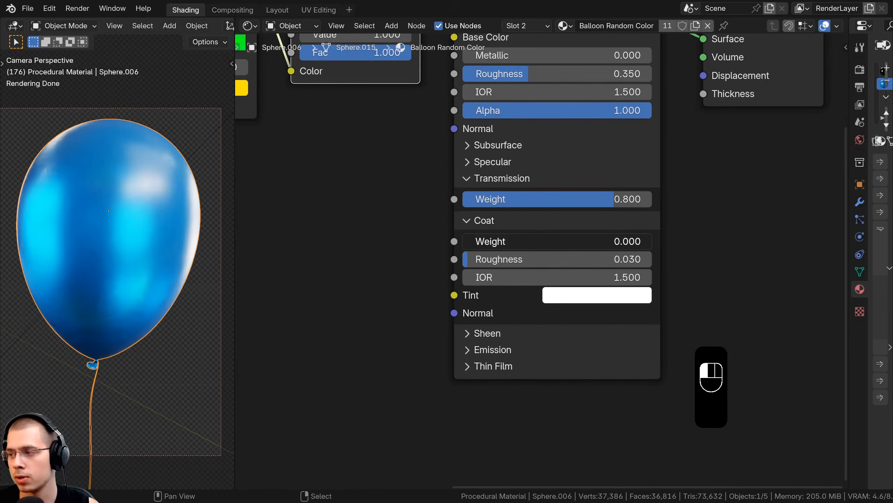
{"action": "left_click_drag", "start_coordinate": [500, 242], "coordinate": [578, 275]}
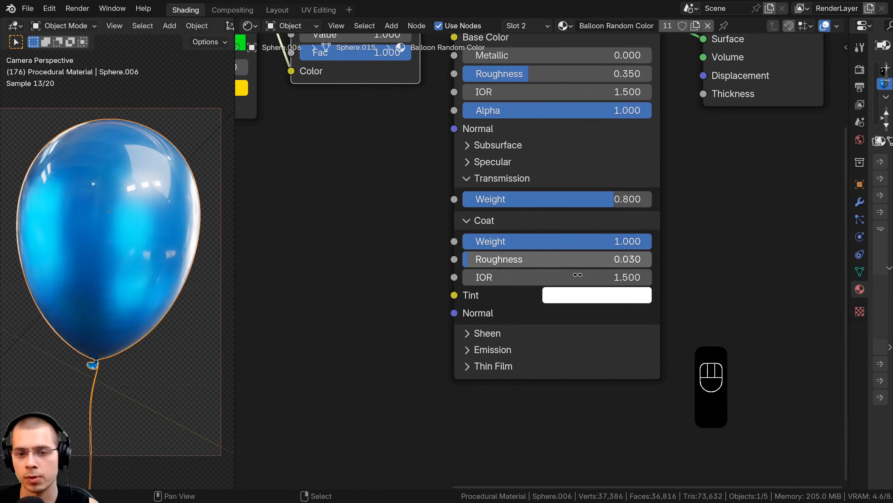
{"action": "double_click", "coordinate": [536, 258]}
{"action": "type", "text": ".13"}
{"action": "key", "text": "Return"}
{"action": "scroll", "coordinate": [554, 223], "scroll_direction": "down", "scroll_amount": 3}
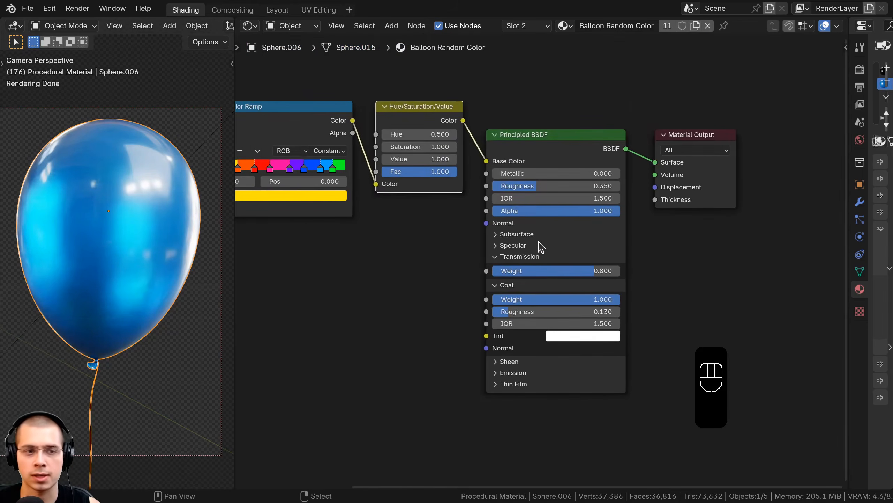
Combine the Object Info, Color Ramp, Hue/Saturation/Value and Principled BSDF nodes into a node group, leaving out the Material Output.
{"action": "key", "text": "a"}
{"action": "key", "text": "a"}
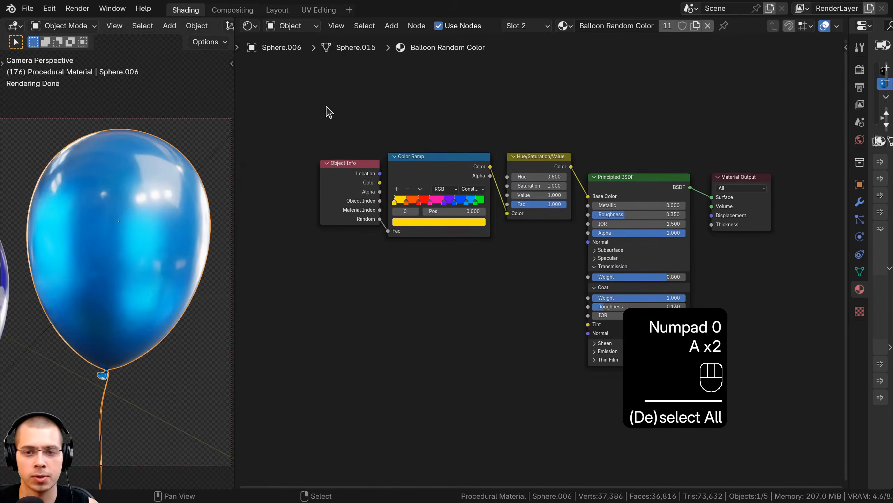
{"action": "left_click_drag", "start_coordinate": [326, 107], "coordinate": [655, 256]}
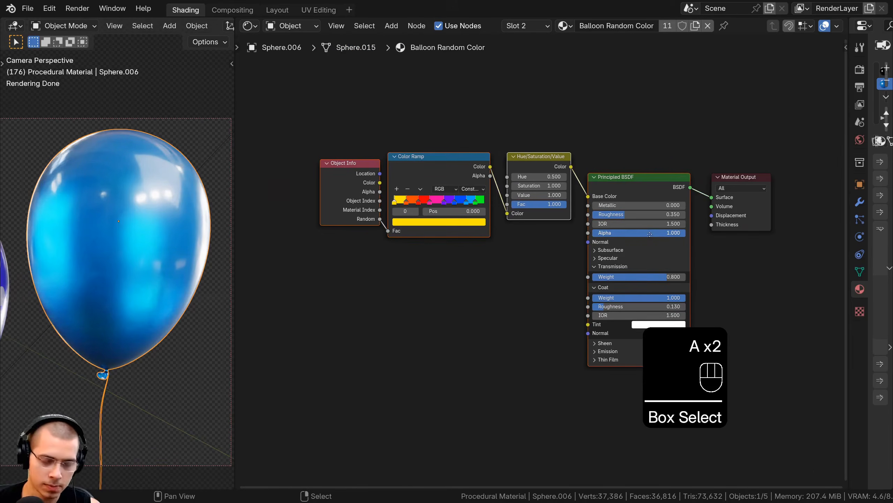
{"action": "key", "text": "ctrl+g"}
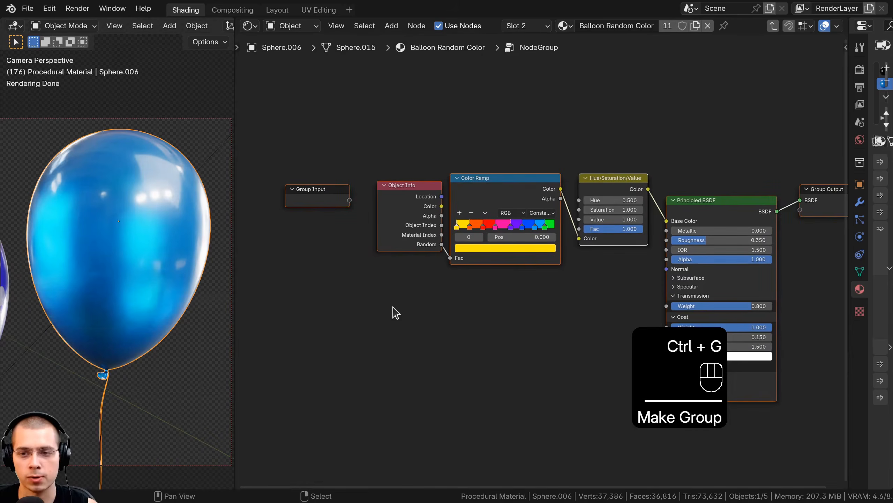
Move the Group Input node to the free space above the Color Ramp.
{"action": "middle_click_drag", "start_coordinate": [394, 307], "coordinate": [394, 293]}
{"action": "left_click", "coordinate": [311, 180]}
{"action": "key", "text": "g"}
{"action": "left_click", "coordinate": [292, 259]}
{"action": "middle_click_drag", "start_coordinate": [366, 255], "coordinate": [377, 255]}
{"action": "key", "text": "g"}
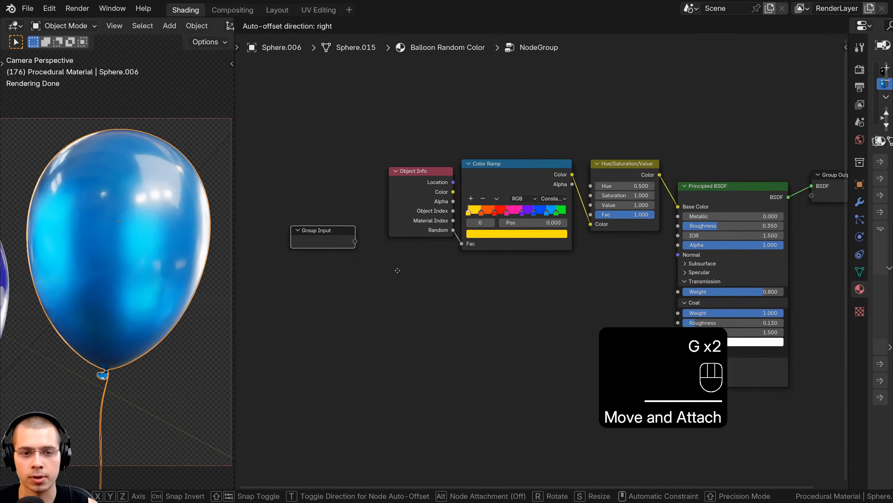
{"action": "left_click", "coordinate": [411, 279]}
{"action": "middle_click_drag", "start_coordinate": [457, 255], "coordinate": [398, 291]}
{"action": "key", "text": "g"}
{"action": "left_click", "coordinate": [577, 175]}
{"action": "middle_click_drag", "start_coordinate": [546, 177], "coordinate": [539, 180]}
{"action": "scroll", "coordinate": [531, 199], "scroll_direction": "up", "scroll_amount": 4}
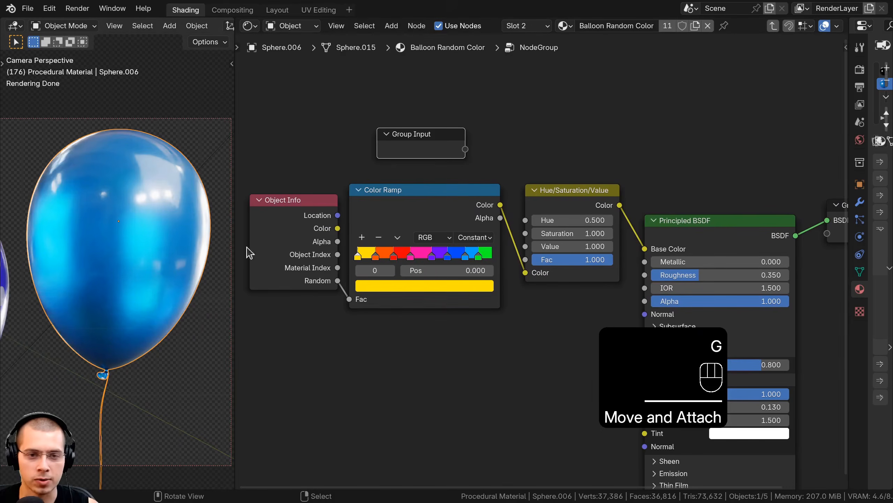
Expose the Hue, Saturation and Value sockets on the Group Input and move that node further up.
{"action": "left_click_drag", "start_coordinate": [526, 220], "coordinate": [504, 233]}
{"action": "left_click_drag", "start_coordinate": [461, 185], "coordinate": [465, 176]}
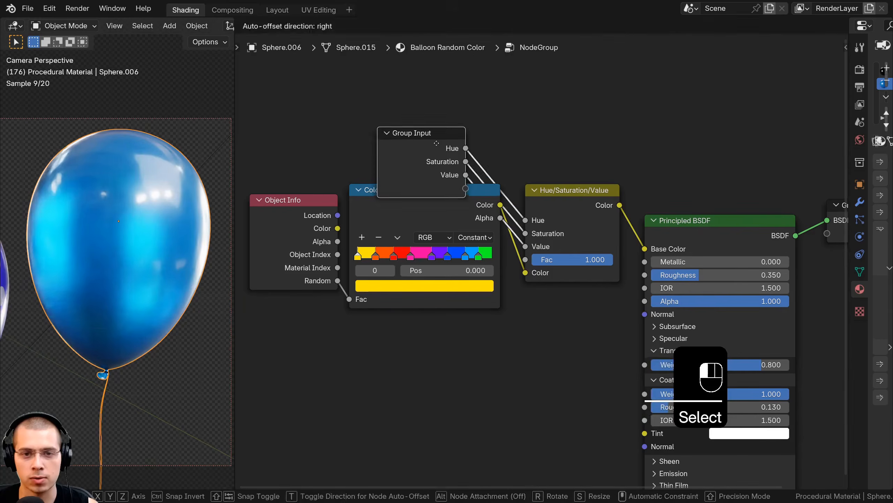
{"action": "left_click_drag", "start_coordinate": [422, 148], "coordinate": [421, 114]}
Expose the Principled BSDF's Alpha on the Group Input and rename that group socket as Transparency.
{"action": "middle_click_drag", "start_coordinate": [649, 309], "coordinate": [639, 278]}
{"action": "left_click_drag", "start_coordinate": [635, 270], "coordinate": [452, 130]}
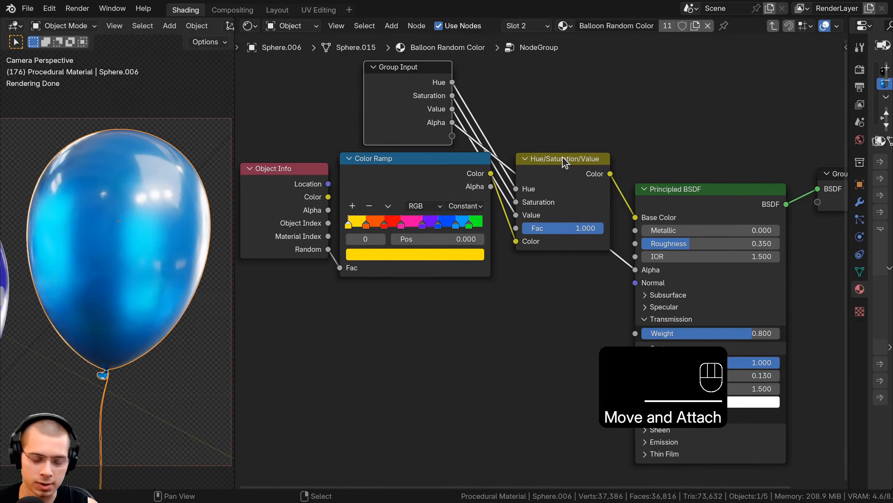
{"action": "key", "text": "n"}
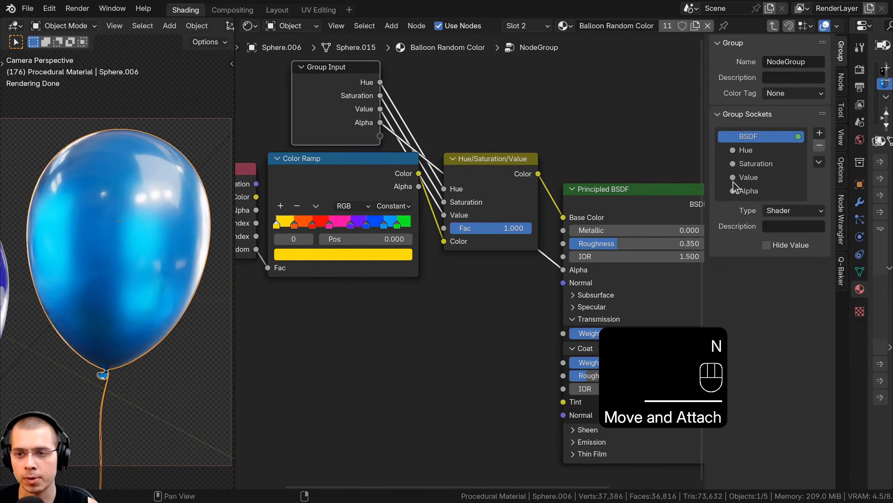
{"action": "double_click", "coordinate": [750, 191]}
{"action": "type", "text": "Tr"}
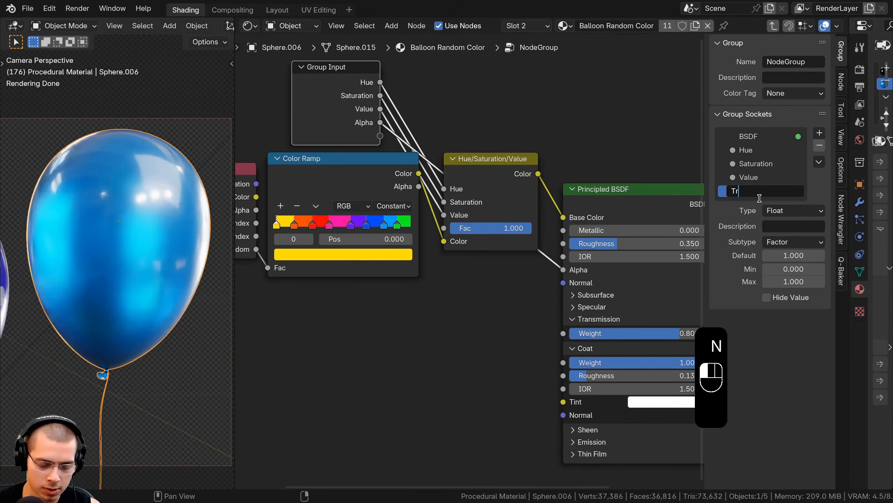
{"action": "type", "text": "ansparency"}
{"action": "key", "text": "Return"}
Expose the Transmission Weight on the Group Input and shorten the socket's name to Transmission.
{"action": "left_click_drag", "start_coordinate": [563, 333], "coordinate": [380, 135]}
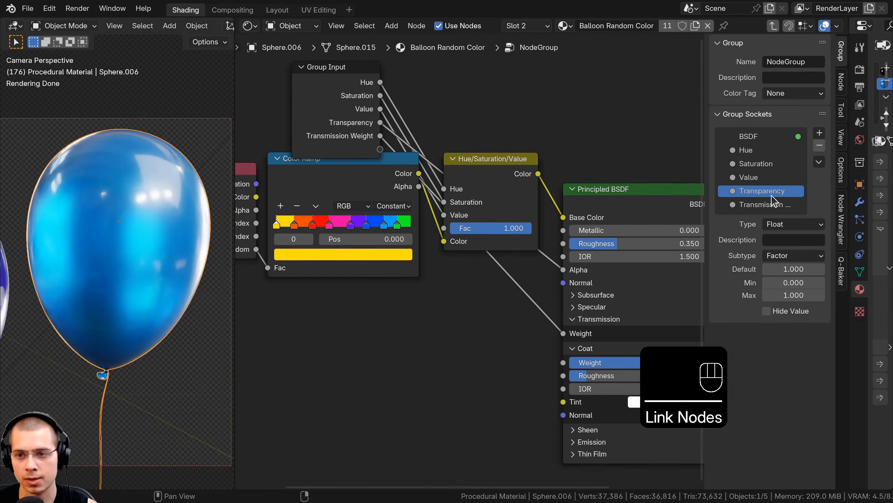
{"action": "double_click", "coordinate": [771, 204]}
{"action": "key", "text": "BackSpace"}
{"action": "key", "text": "Return"}
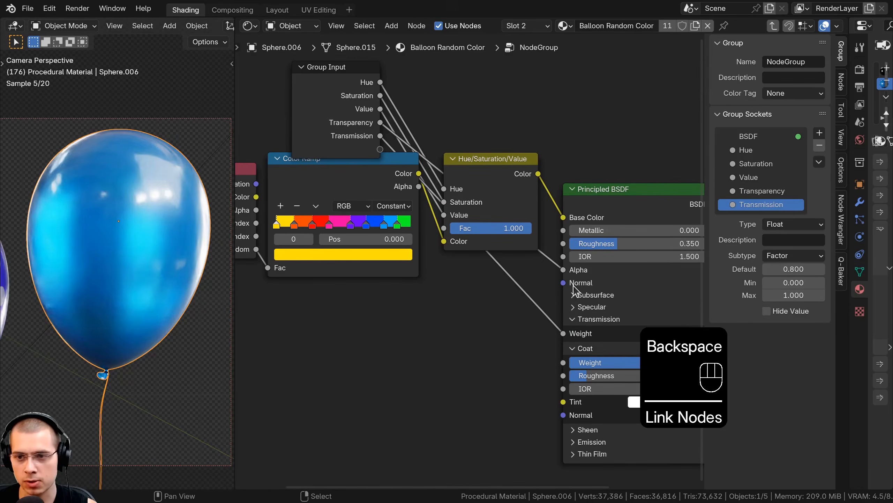
Expose the Coat Weight, Coat Roughness and Coat Tint sockets on the Group Input.
{"action": "left_click_drag", "start_coordinate": [531, 289], "coordinate": [363, 103]}
{"action": "left_click_drag", "start_coordinate": [531, 300], "coordinate": [362, 103]}
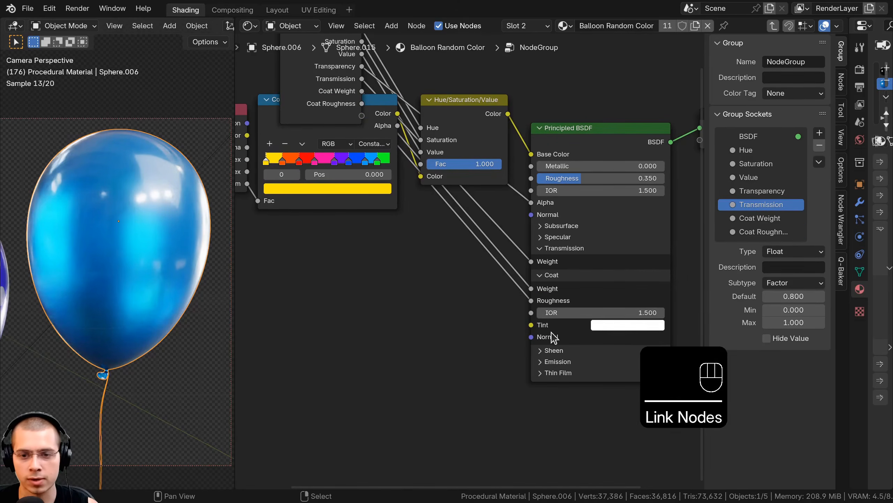
{"action": "left_click_drag", "start_coordinate": [532, 324], "coordinate": [362, 115]}
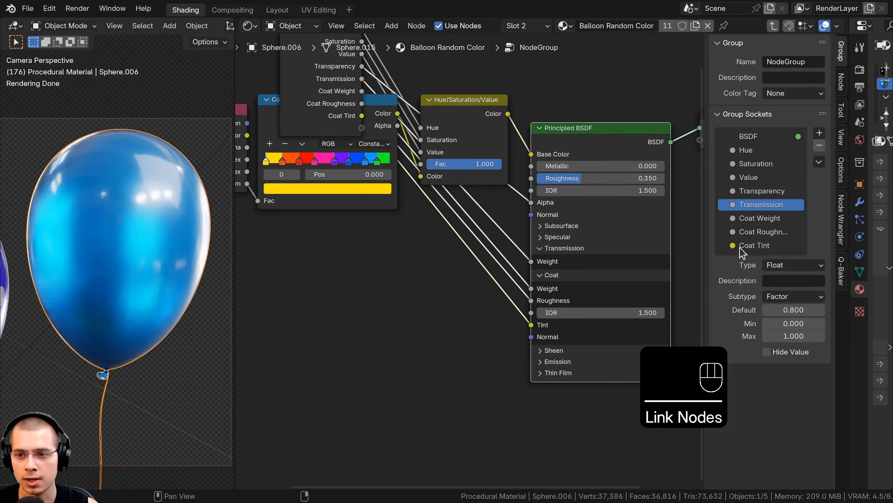
Rename the Coat Weight group socket as Clear Coat.
{"action": "double_click", "coordinate": [751, 217]}
{"action": "left_click", "coordinate": [734, 215]}
{"action": "type", "text": "Clear"}
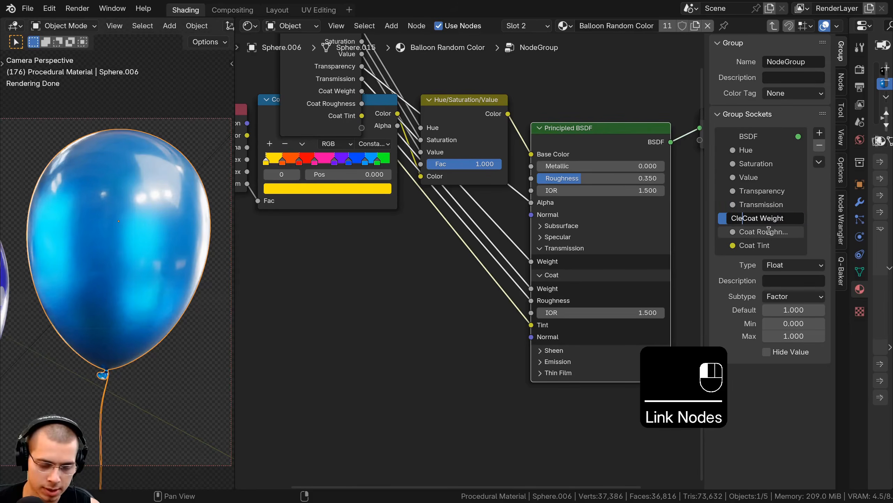
{"action": "key", "text": "Return"}
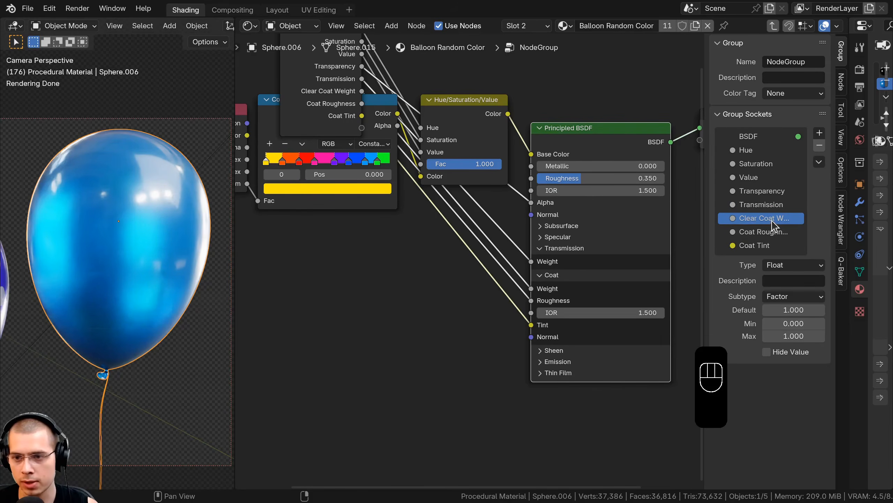
{"action": "key", "text": "BackSpace"}
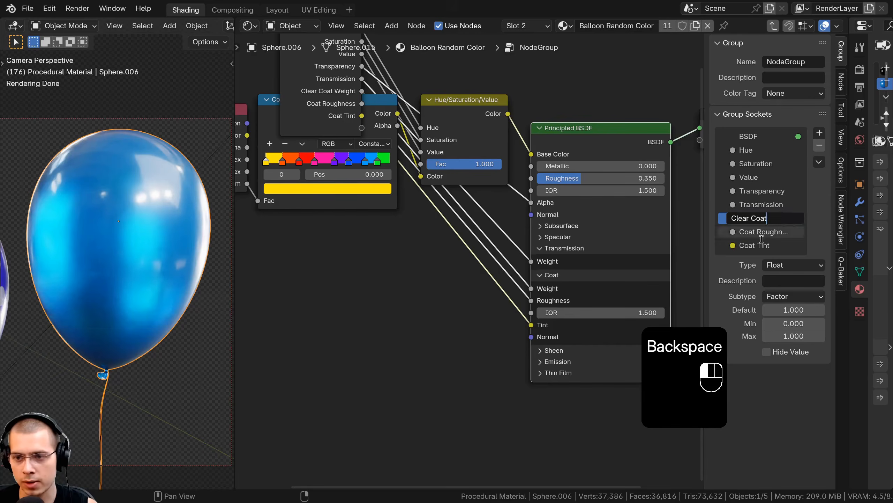
Rename the remaining two coat sockets of the group as Clear Coat Roughness and Clear Coat Tint.
{"action": "left_click", "coordinate": [739, 233]}
{"action": "double_click", "coordinate": [739, 233]}
{"action": "type", "text": "Clear"}
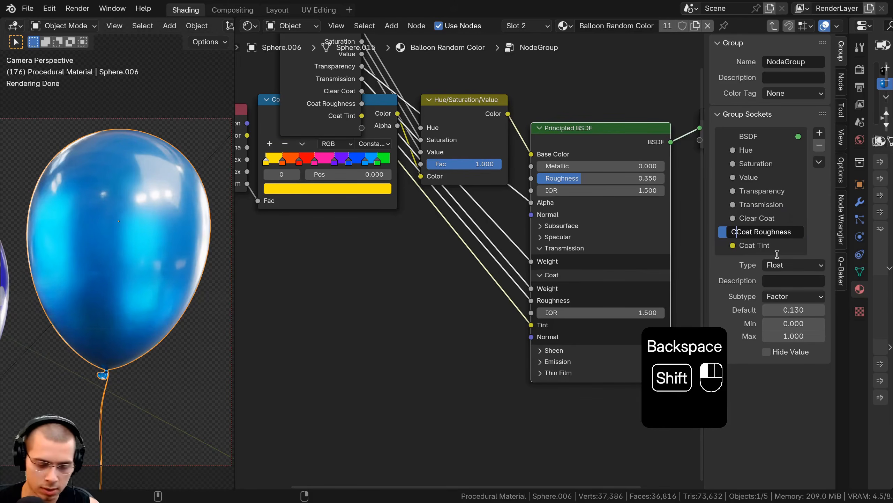
{"action": "left_click", "coordinate": [777, 256]}
{"action": "double_click", "coordinate": [747, 246]}
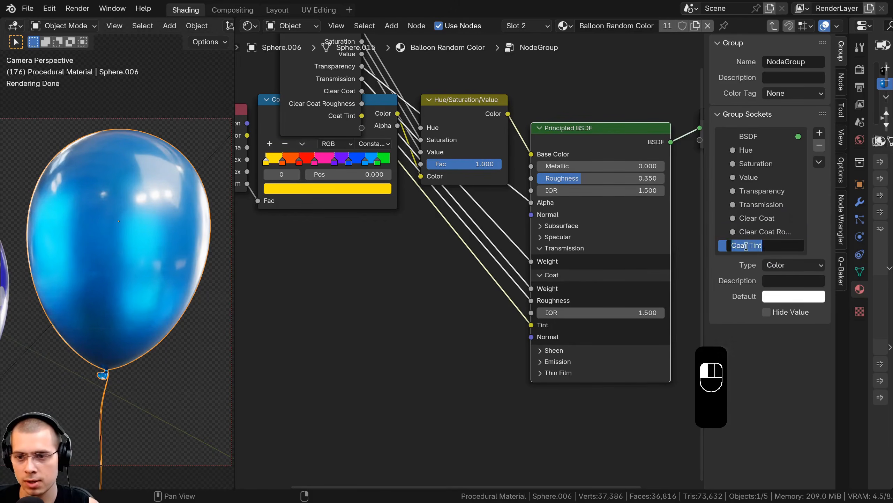
{"action": "type", "text": "Clear"}
{"action": "key", "text": "Return"}
{"action": "key", "text": "Home"}
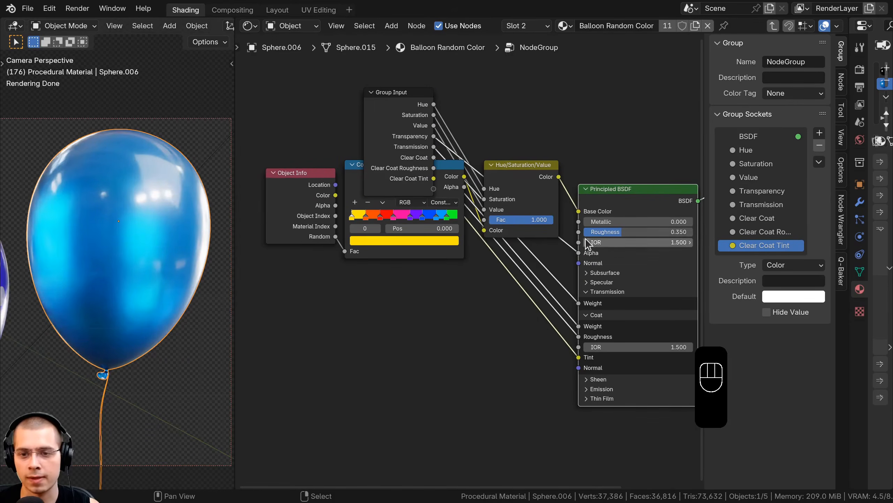
Expose the Principled BSDF's main Roughness on the Group Input and reorder its socket between Value and Transparency.
{"action": "left_click_drag", "start_coordinate": [579, 233], "coordinate": [434, 190]}
{"action": "left_click_drag", "start_coordinate": [414, 186], "coordinate": [406, 160]}
{"action": "left_click_drag", "start_coordinate": [755, 262], "coordinate": [755, 203]}
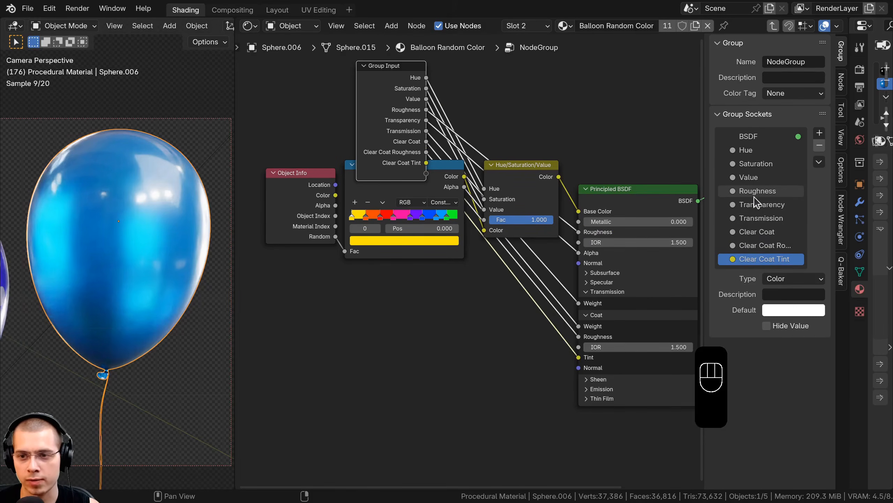
{"action": "left_click", "coordinate": [736, 191]}
Place the Group Input node in front of the Object Info node and hide the group settings sidebar.
{"action": "scroll", "coordinate": [646, 167], "scroll_direction": "down", "scroll_amount": 3}
{"action": "right_click", "coordinate": [464, 115]}
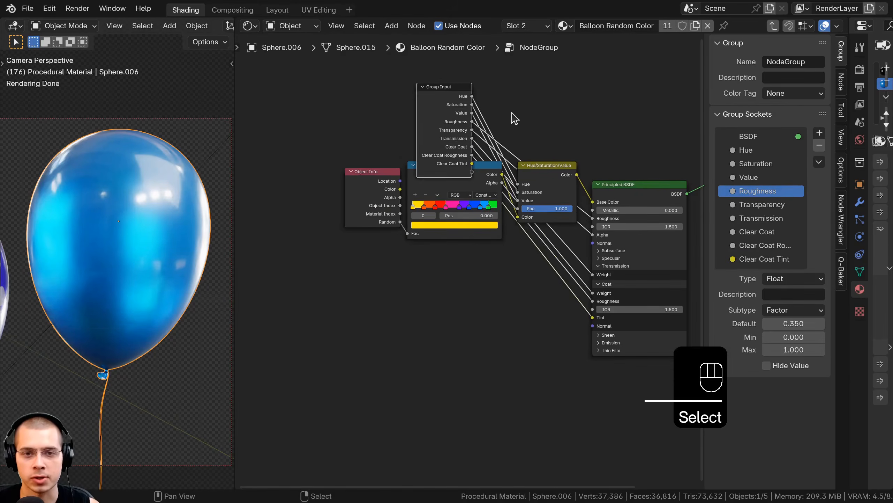
{"action": "key", "text": "g"}
{"action": "left_click", "coordinate": [378, 195]}
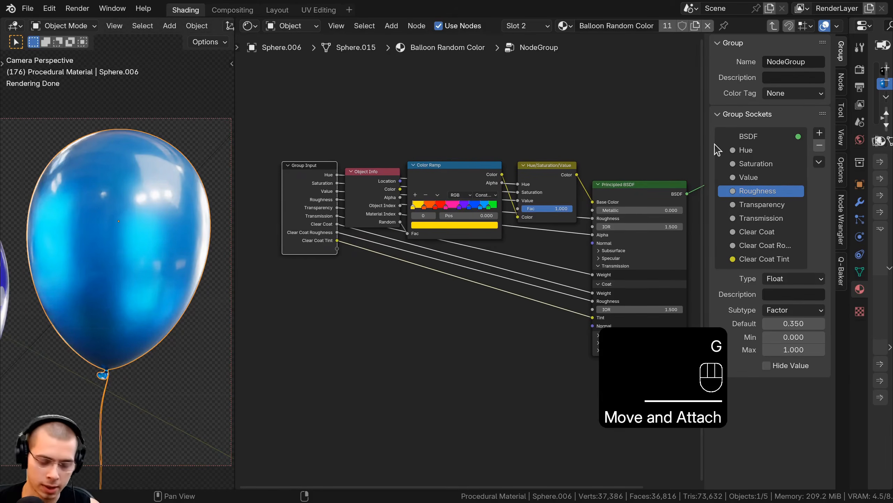
{"action": "key", "text": "n"}
{"action": "middle_click_drag", "start_coordinate": [546, 220], "coordinate": [504, 220]}
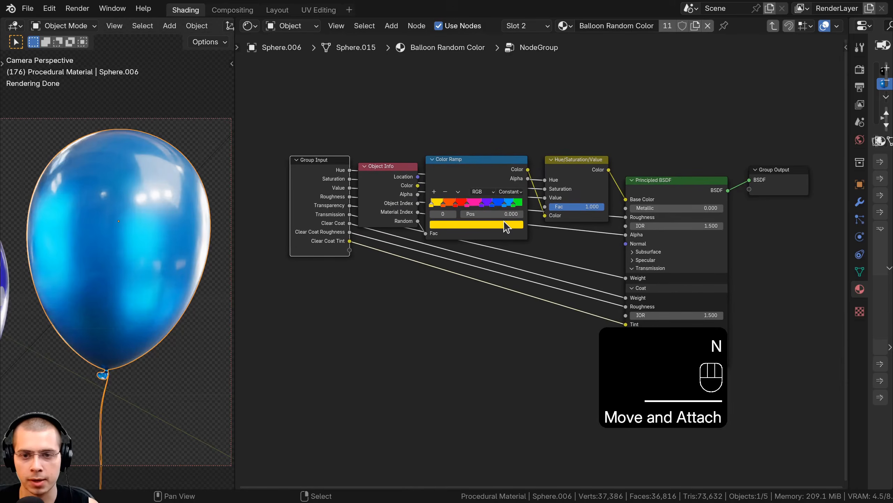
Leave the node group, widen its node so the socket names fit, and move it next to the Material Output.
{"action": "key", "text": "Tab"}
{"action": "scroll", "coordinate": [506, 225], "scroll_direction": "up", "scroll_amount": 3}
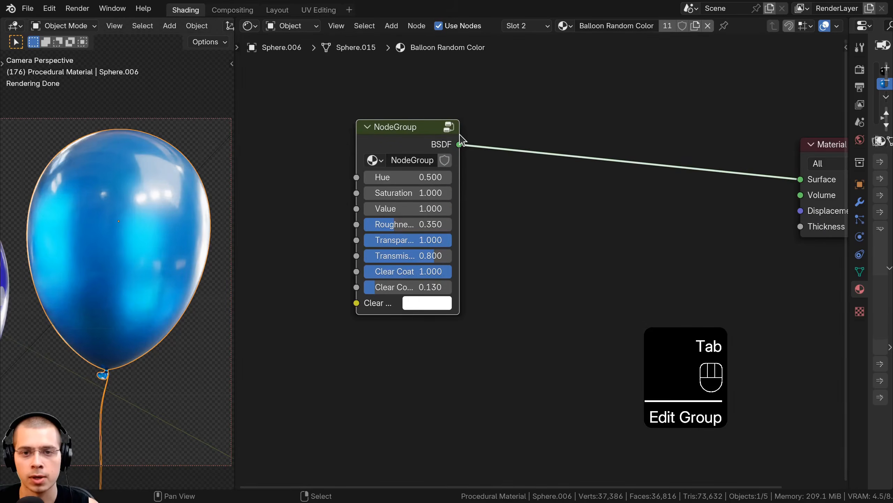
{"action": "left_click_drag", "start_coordinate": [356, 135], "coordinate": [304, 135]}
{"action": "left_click_drag", "start_coordinate": [397, 136], "coordinate": [724, 157]}
{"action": "middle_click_drag", "start_coordinate": [606, 187], "coordinate": [448, 239]}
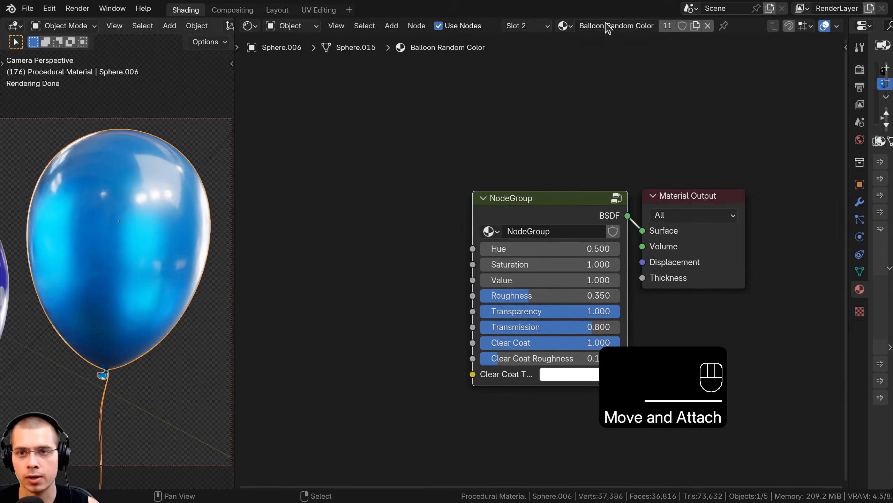
Rename the node group as Balloon Random Color and deselect its node.
{"action": "left_click", "coordinate": [474, 218]}
{"action": "key", "text": "a"}
{"action": "scroll", "coordinate": [542, 235], "scroll_direction": "up", "scroll_amount": 4}
{"action": "middle_click_drag", "start_coordinate": [541, 235], "coordinate": [479, 167]}
{"action": "left_click_drag", "start_coordinate": [462, 176], "coordinate": [422, 317]}
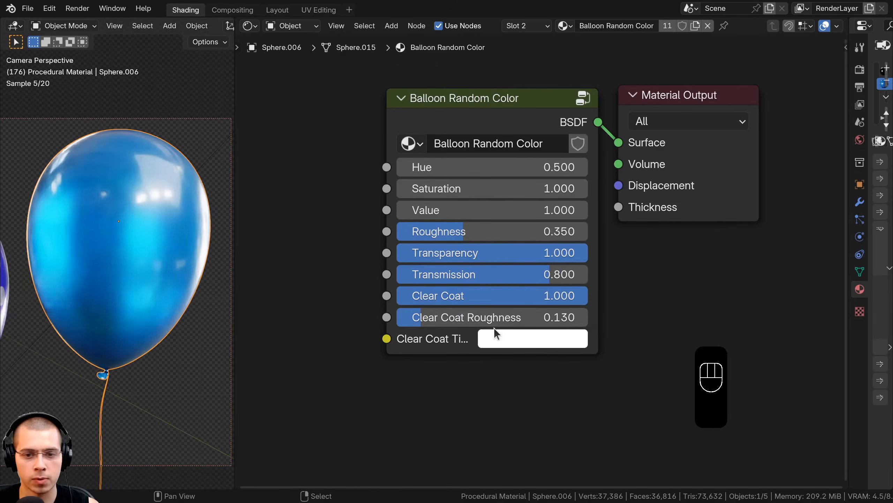
{"action": "left_click", "coordinate": [494, 333]}
{"action": "left_click", "coordinate": [587, 86]}
{"action": "left_click_drag", "start_coordinate": [586, 87], "coordinate": [563, 117]}
{"action": "right_click", "coordinate": [563, 118]}
Test the random colors by duplicating the blue balloon four times above the originals, and remove the copies.
{"action": "scroll", "coordinate": [178, 246], "scroll_direction": "down", "scroll_amount": 2}
{"action": "middle_click_drag", "start_coordinate": [174, 269], "coordinate": [170, 326], "text": "shift"}
{"action": "scroll", "coordinate": [170, 326], "scroll_direction": "down", "scroll_amount": 6}
{"action": "middle_click_drag", "start_coordinate": [169, 326], "coordinate": [163, 352], "text": "shift"}
{"action": "scroll", "coordinate": [164, 352], "scroll_direction": "up", "scroll_amount": 4}
{"action": "key", "text": "shift+d"}
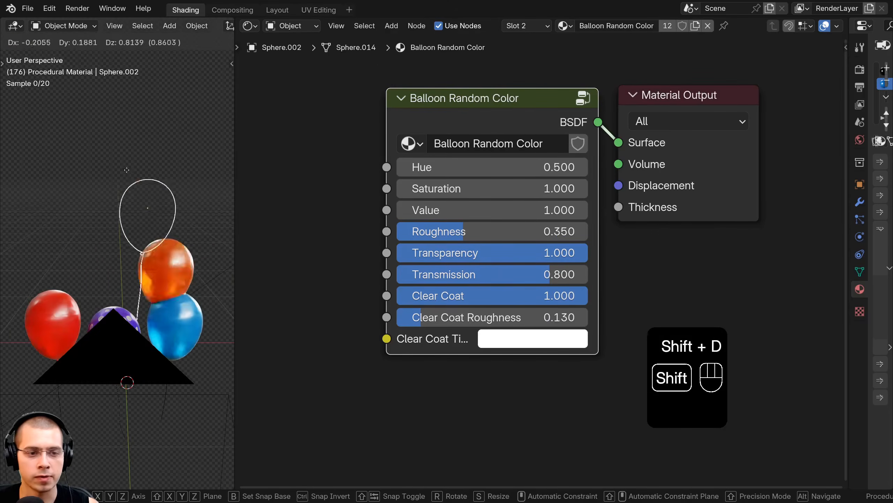
{"action": "left_click", "coordinate": [119, 155]}
{"action": "key", "text": "shift+d"}
{"action": "left_click", "coordinate": [176, 155]}
{"action": "key", "text": "shift+d"}
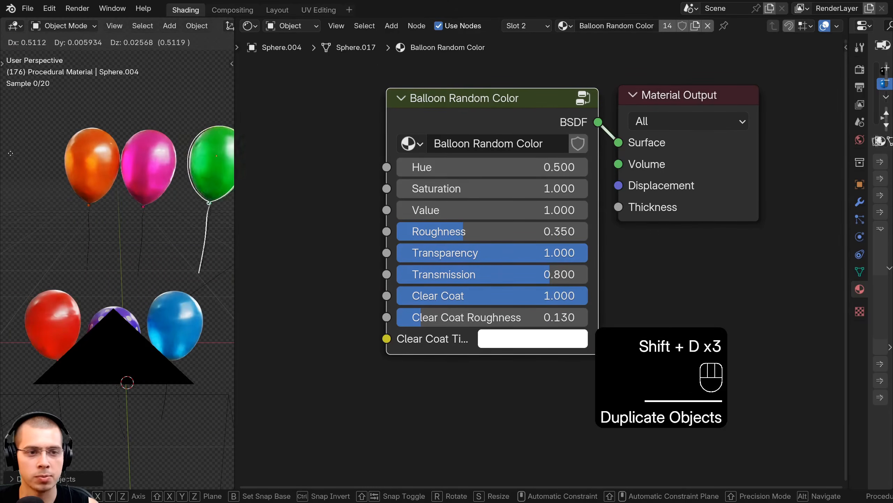
{"action": "left_click", "coordinate": [57, 149]}
{"action": "middle_click_drag", "start_coordinate": [56, 150], "coordinate": [39, 151]}
{"action": "scroll", "coordinate": [39, 152], "scroll_direction": "down", "scroll_amount": 1}
{"action": "middle_click_drag", "start_coordinate": [39, 151], "coordinate": [7, 152], "text": "shift"}
{"action": "key", "text": "shift+d"}
{"action": "left_click", "coordinate": [35, 153]}
{"action": "key", "text": "a"}
{"action": "left_click_drag", "start_coordinate": [39, 134], "coordinate": [193, 171]}
Maximize the 3D viewport in camera view to examine the three finished balloons.
{"action": "key", "text": "ctrl+space"}
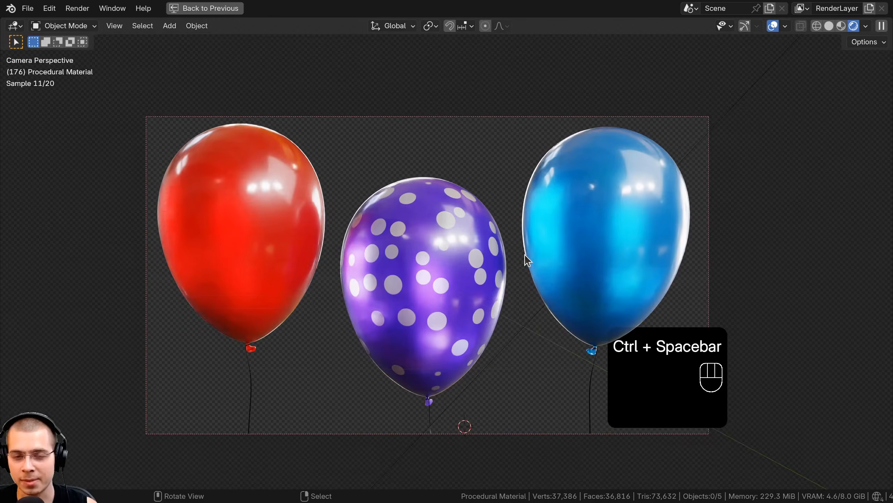
Save the file with the three finished balloons framed in the camera view.
{"action": "middle_click_drag", "start_coordinate": [526, 247], "coordinate": [409, 199], "text": "ctrl"}
{"action": "key", "text": "ctrl+s"}
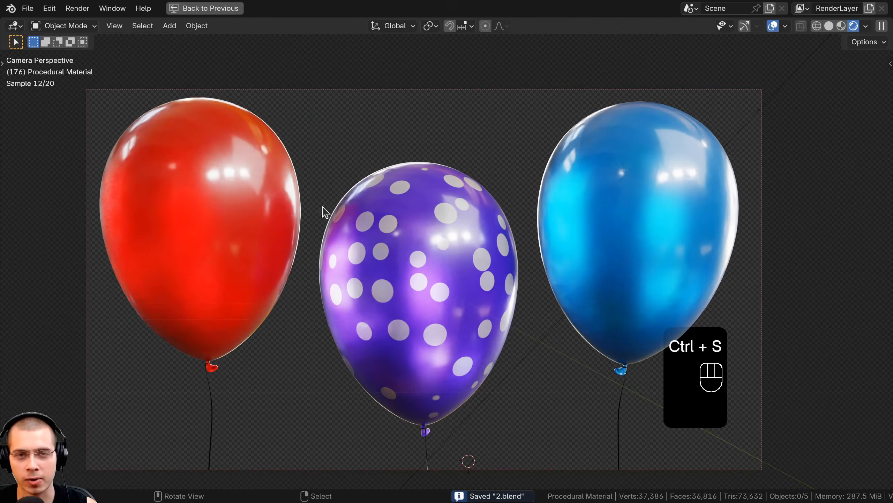
{"action": "middle_click_drag", "start_coordinate": [245, 259], "coordinate": [241, 258], "text": "shift"}
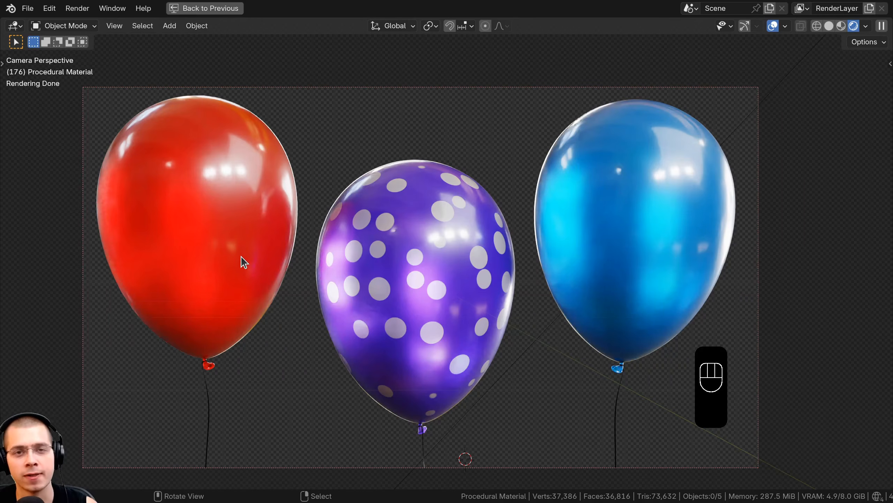
Restore the shading layout, select the red balloon, open its Balloon node group, and move Group Input away from the Principled BSDF.
{"action": "left_click", "coordinate": [199, 12]}
{"action": "key", "text": "g"}
{"action": "left_click", "coordinate": [53, 254]}
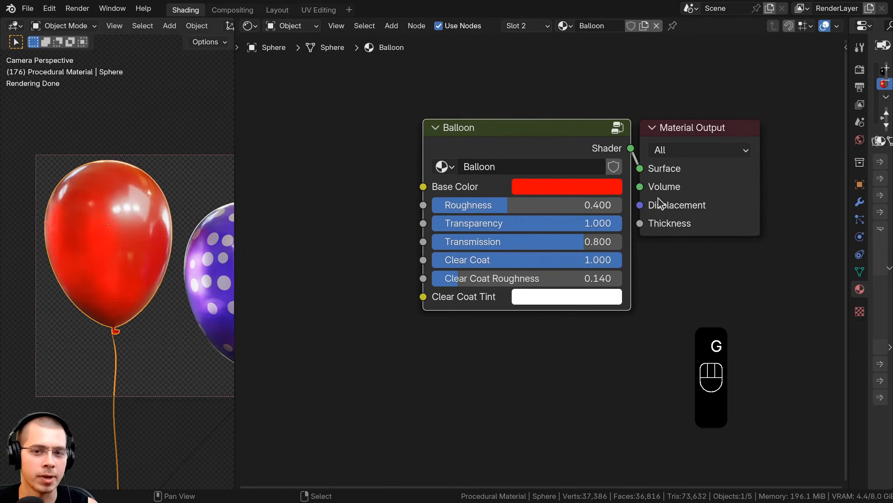
{"action": "left_click", "coordinate": [528, 170]}
{"action": "key", "text": "Tab"}
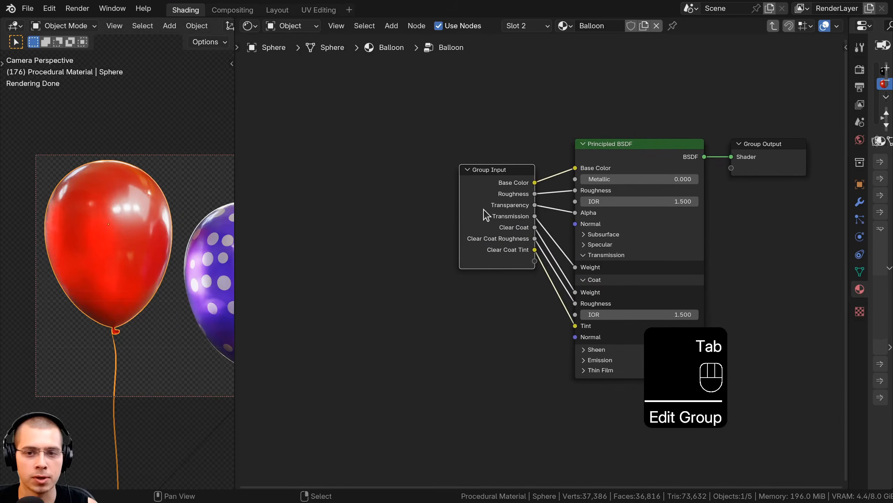
{"action": "left_click_drag", "start_coordinate": [512, 208], "coordinate": [362, 215]}
{"action": "scroll", "coordinate": [362, 215], "scroll_direction": "up", "scroll_amount": 2}
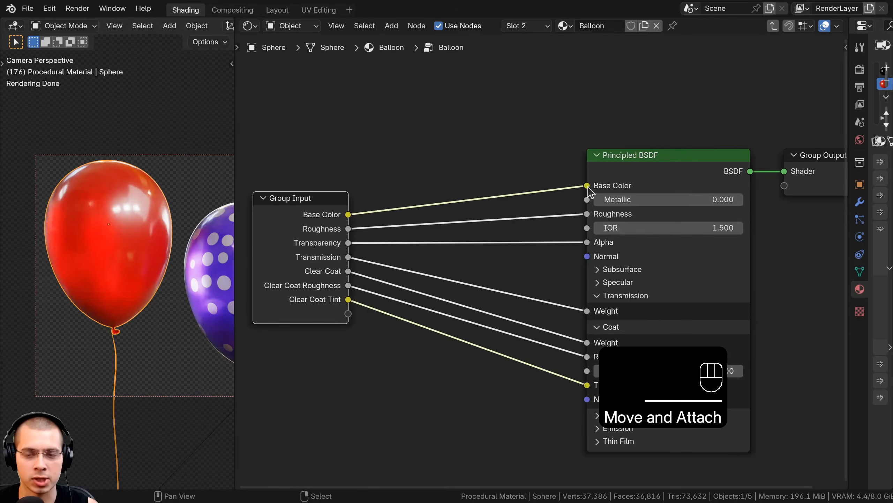
Disconnect the Group Input's Base Color from the Principled BSDF.
{"action": "left_click_drag", "start_coordinate": [587, 186], "coordinate": [520, 117]}
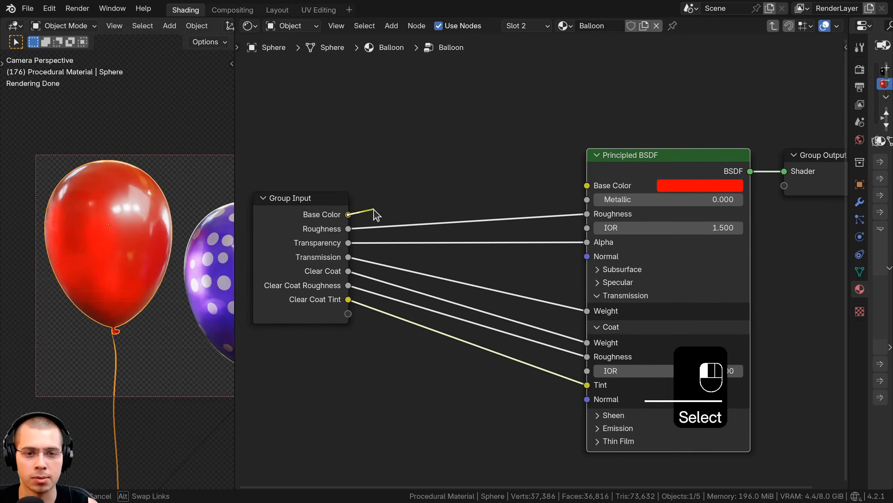
{"action": "left_click_drag", "start_coordinate": [377, 214], "coordinate": [377, 213]}
{"action": "middle_click_drag", "start_coordinate": [439, 199], "coordinate": [465, 285]}
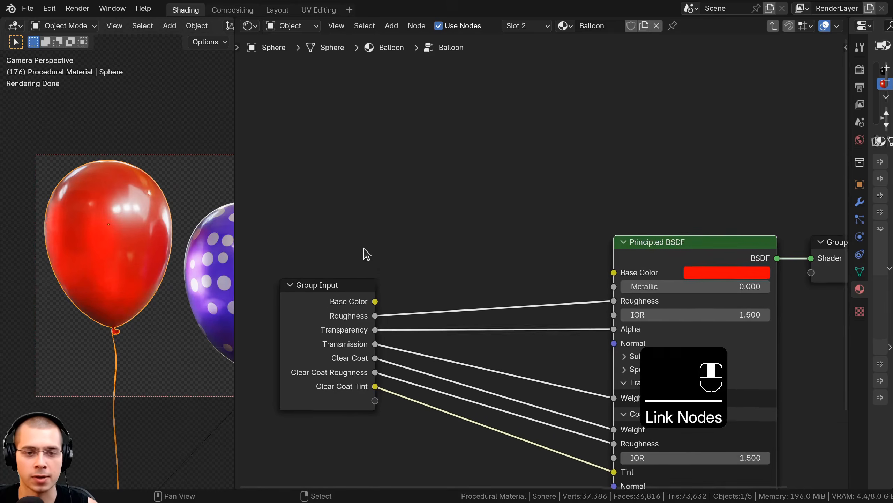
Add an Image Texture node above the Group Input inside the Balloon group.
{"action": "scroll", "coordinate": [367, 265], "scroll_direction": "down", "scroll_amount": 3}
{"action": "key", "text": "shift+a"}
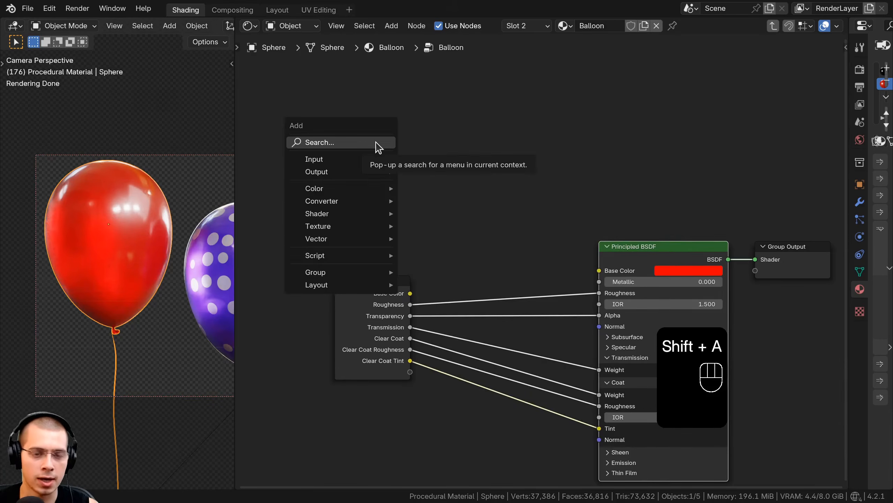
{"action": "left_click", "coordinate": [378, 143]}
{"action": "type", "text": "al"}
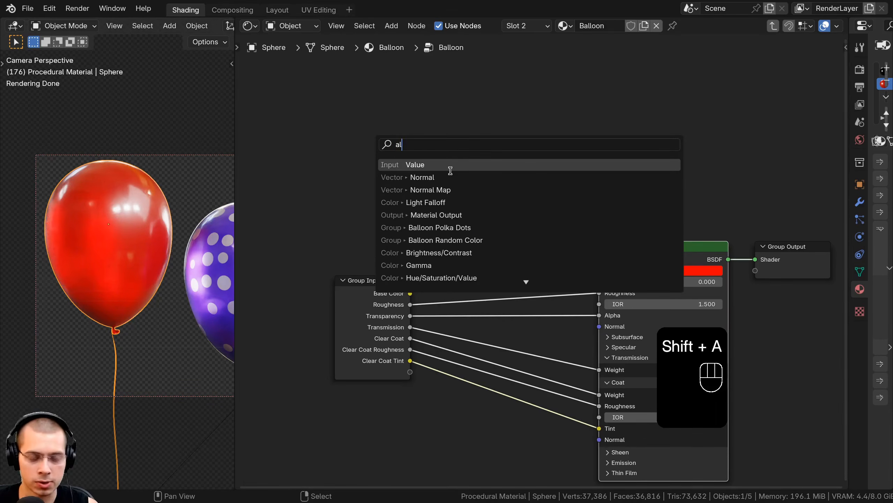
{"action": "key", "text": "BackSpace"}
{"action": "key", "text": "BackSpace"}
{"action": "type", "text": "ima"}
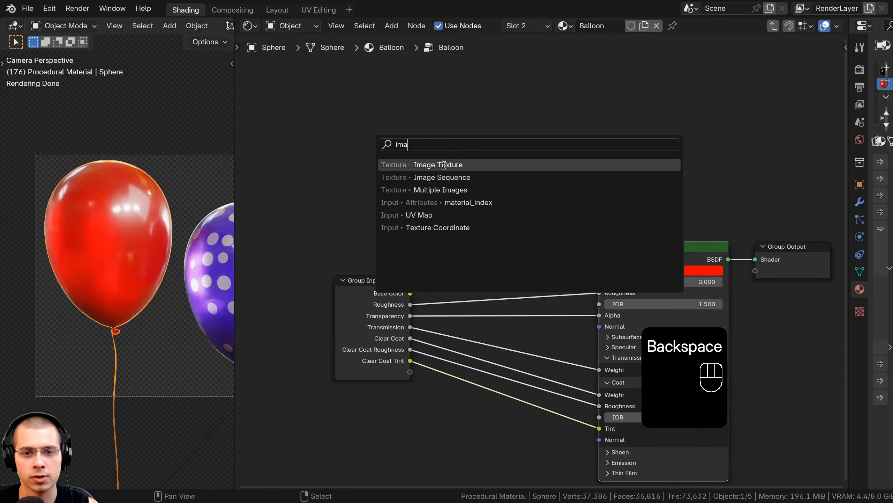
{"action": "left_click", "coordinate": [443, 165]}
{"action": "left_click", "coordinate": [460, 294]}
{"action": "scroll", "coordinate": [460, 294], "scroll_direction": "up", "scroll_amount": 1}
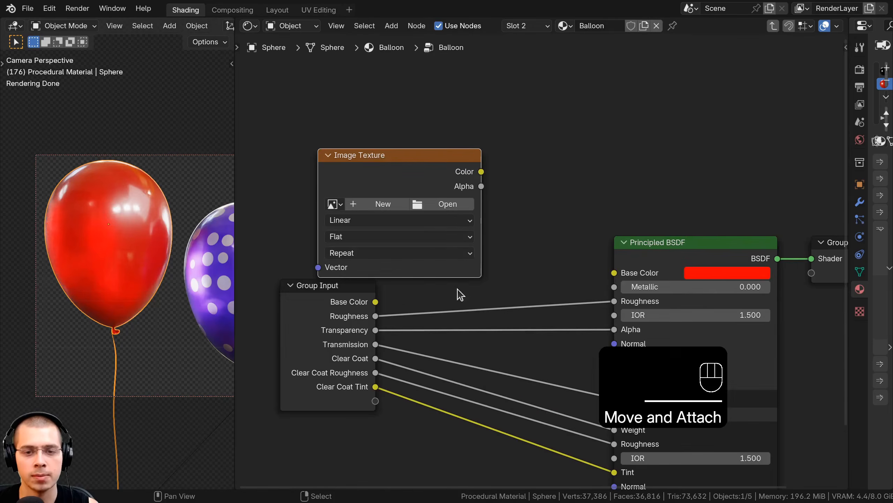
Load ai-generated-8863854_1920.png into the Image Texture node and connect its Color to the Principled BSDF's Base Color.
{"action": "left_click", "coordinate": [447, 207]}
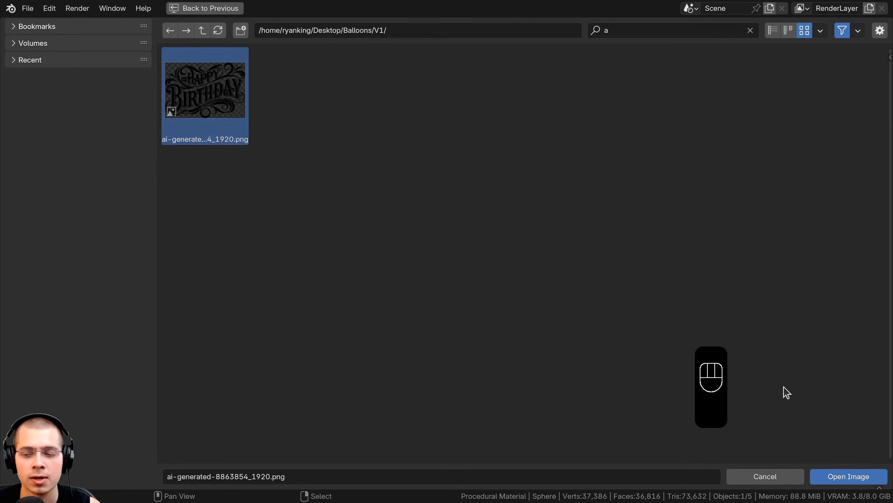
{"action": "left_click", "coordinate": [834, 473]}
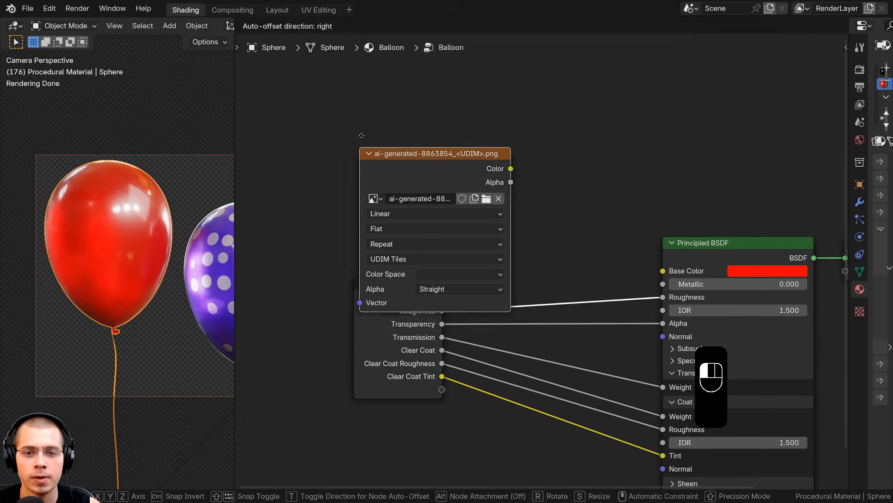
{"action": "left_click", "coordinate": [670, 277]}
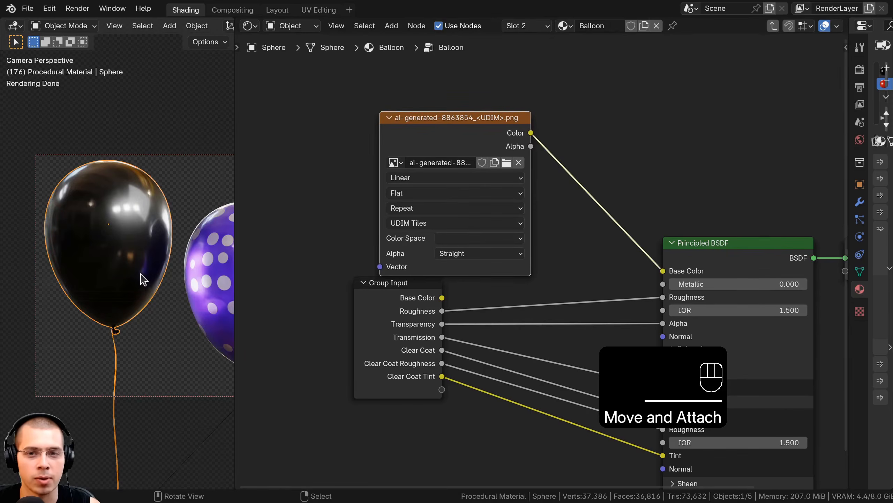
Set the image texture's source to Single Image and reposition its node above the Group Input.
{"action": "middle_click_drag", "start_coordinate": [141, 274], "coordinate": [145, 278], "text": "shift"}
{"action": "scroll", "coordinate": [441, 157], "scroll_direction": "up", "scroll_amount": 1}
{"action": "left_click_drag", "start_coordinate": [446, 119], "coordinate": [438, 113]}
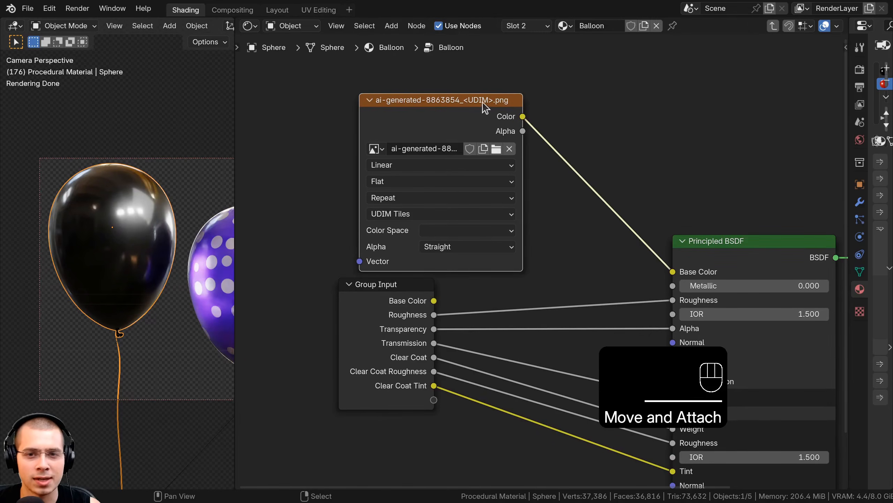
{"action": "left_click_drag", "start_coordinate": [386, 115], "coordinate": [386, 115]}
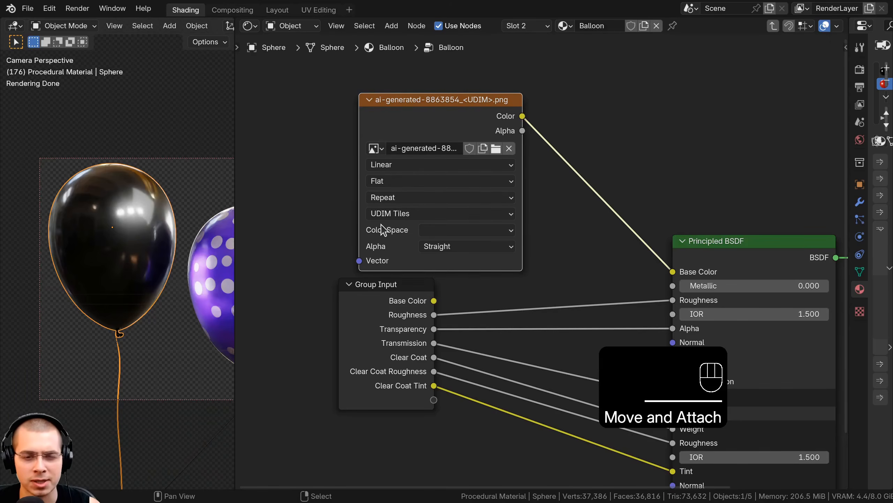
{"action": "left_click", "coordinate": [385, 213]}
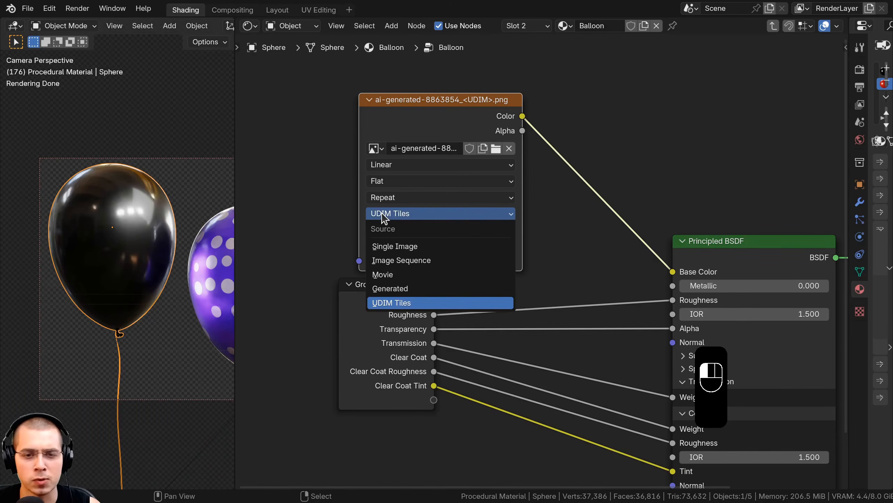
{"action": "left_click", "coordinate": [400, 250]}
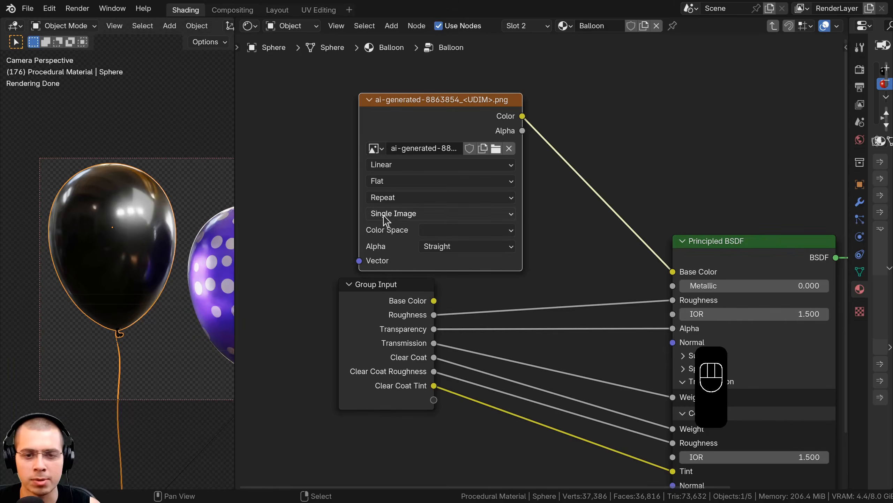
{"action": "left_click_drag", "start_coordinate": [421, 124], "coordinate": [410, 124]}
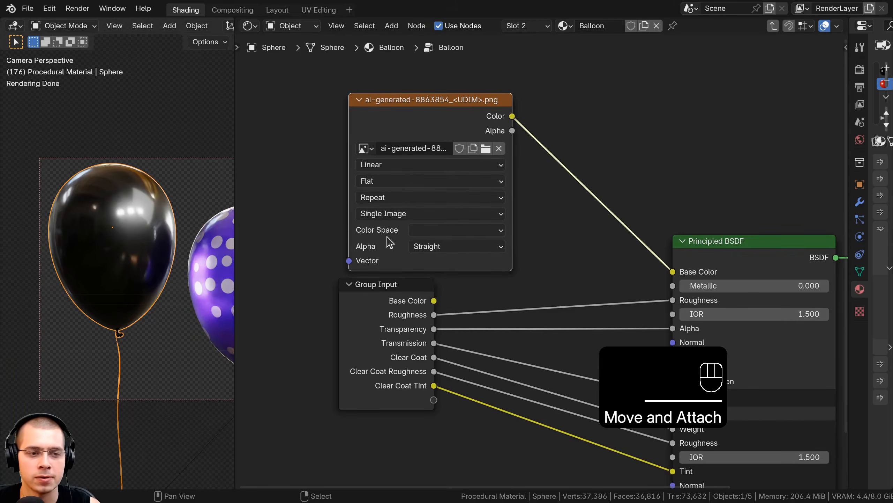
Connect the image's Alpha output to the Principled BSDF's Base Color in place of Color, and inspect the lettering on the balloon.
{"action": "left_click_drag", "start_coordinate": [510, 135], "coordinate": [522, 157]}
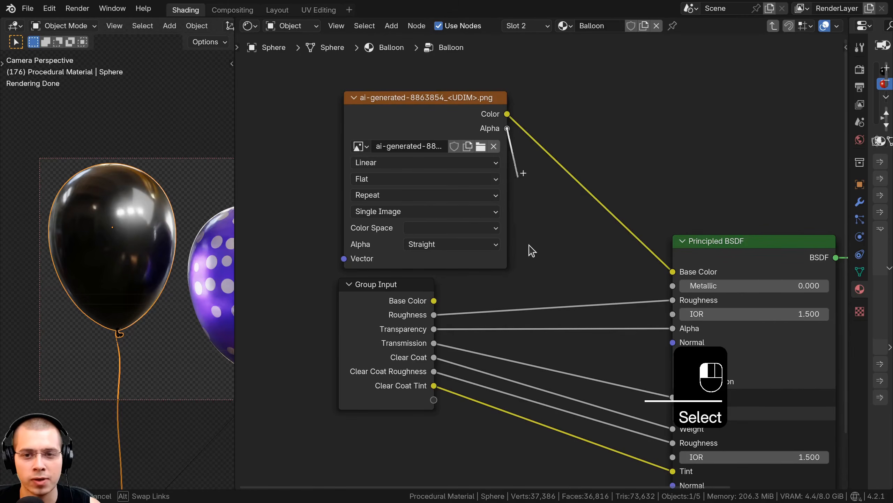
{"action": "left_click_drag", "start_coordinate": [671, 273], "coordinate": [672, 272]}
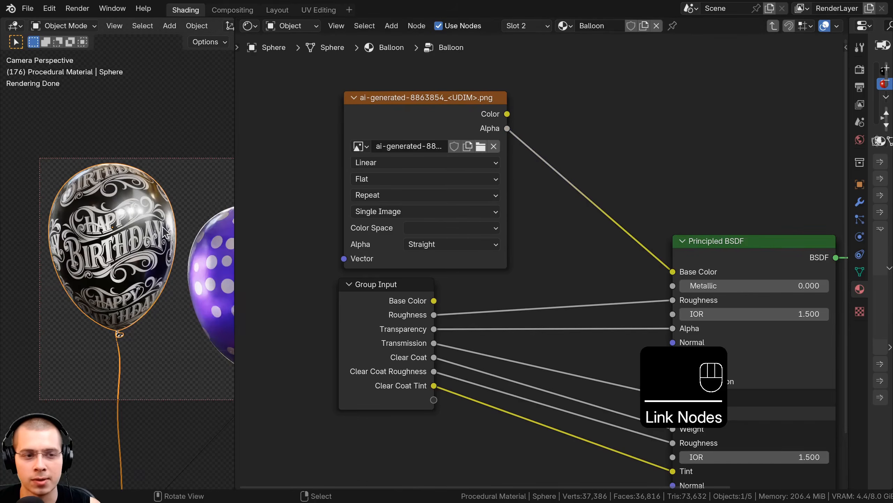
{"action": "middle_click_drag", "start_coordinate": [120, 196], "coordinate": [132, 261]}
{"action": "scroll", "coordinate": [79, 238], "scroll_direction": "up", "scroll_amount": 7}
{"action": "middle_click_drag", "start_coordinate": [124, 186], "coordinate": [78, 199]}
{"action": "scroll", "coordinate": [79, 199], "scroll_direction": "down", "scroll_amount": 2}
{"action": "middle_click_drag", "start_coordinate": [132, 218], "coordinate": [47, 215], "text": "shift"}
{"action": "key", "text": "Tab"}
{"action": "key", "text": "Tab"}
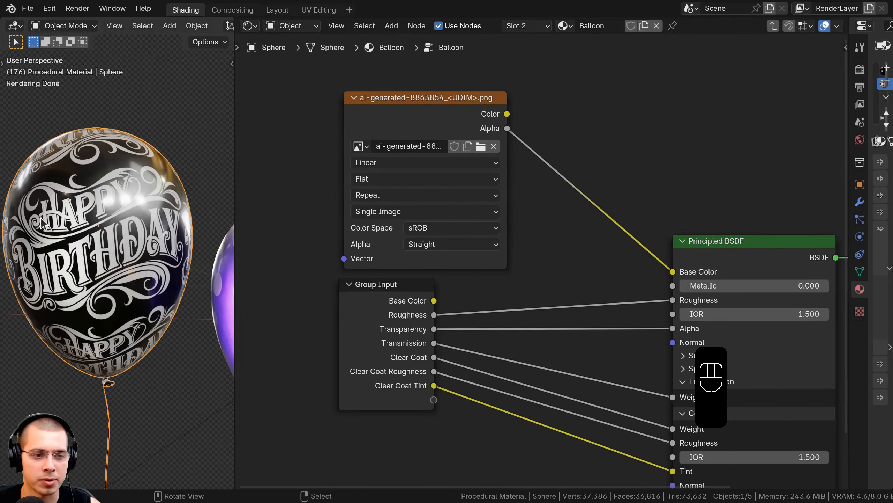
Switch the viewport to solid shading, widen it, and enter Edit Mode on the balloon.
{"action": "scroll", "coordinate": [37, 219], "scroll_direction": "down", "scroll_amount": 2}
{"action": "middle_click_drag", "start_coordinate": [106, 225], "coordinate": [110, 228], "text": "shift"}
{"action": "scroll", "coordinate": [110, 229], "scroll_direction": "up", "scroll_amount": 1}
{"action": "middle_click_drag", "start_coordinate": [109, 229], "coordinate": [144, 242]}
{"action": "key", "text": "z"}
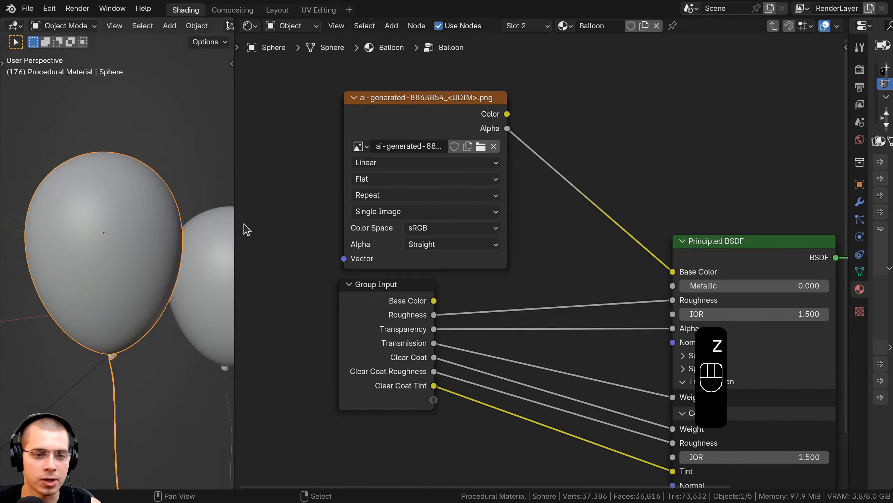
{"action": "left_click_drag", "start_coordinate": [235, 228], "coordinate": [479, 228]}
{"action": "key", "text": "Tab"}
Mark a UV seam along a lengthwise edge loop running around the side of the balloon.
{"action": "middle_click_drag", "start_coordinate": [276, 205], "coordinate": [297, 198]}
{"action": "key", "text": "alt"}
{"action": "left_click", "coordinate": [245, 244], "text": "alt"}
{"action": "key", "text": "shift+alt"}
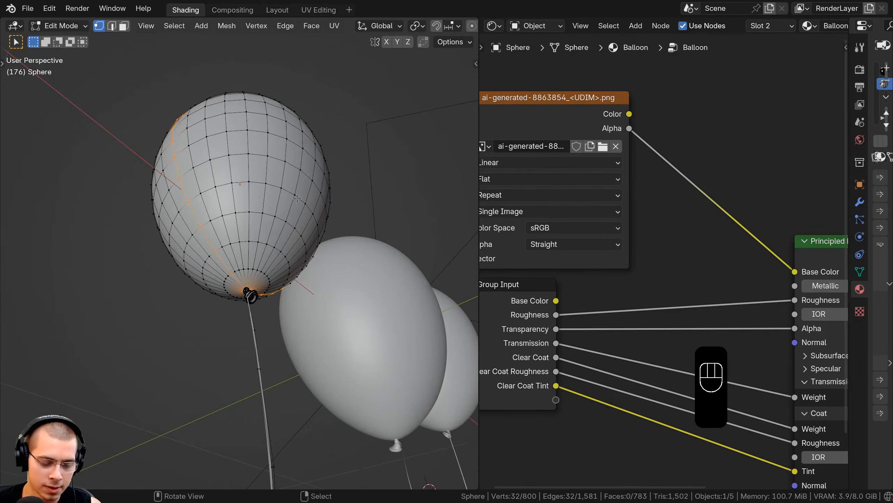
{"action": "key", "text": "u"}
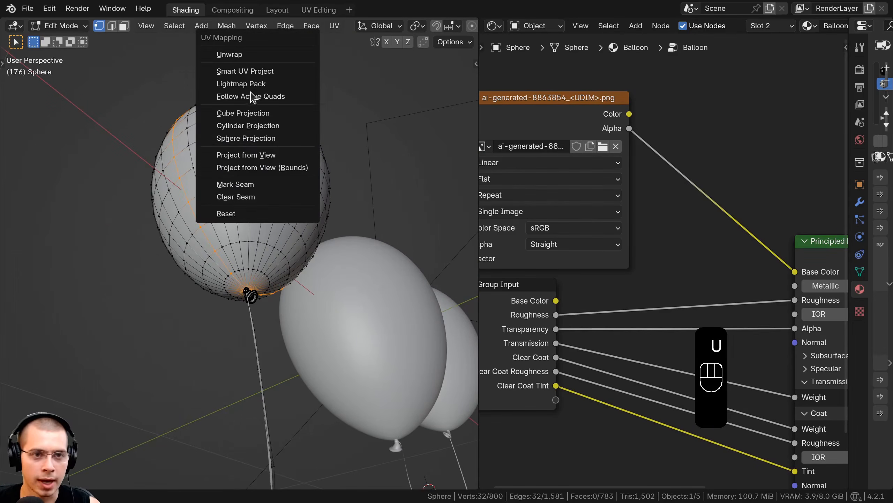
{"action": "left_click", "coordinate": [243, 185]}
{"action": "middle_click_drag", "start_coordinate": [242, 185], "coordinate": [181, 117]}
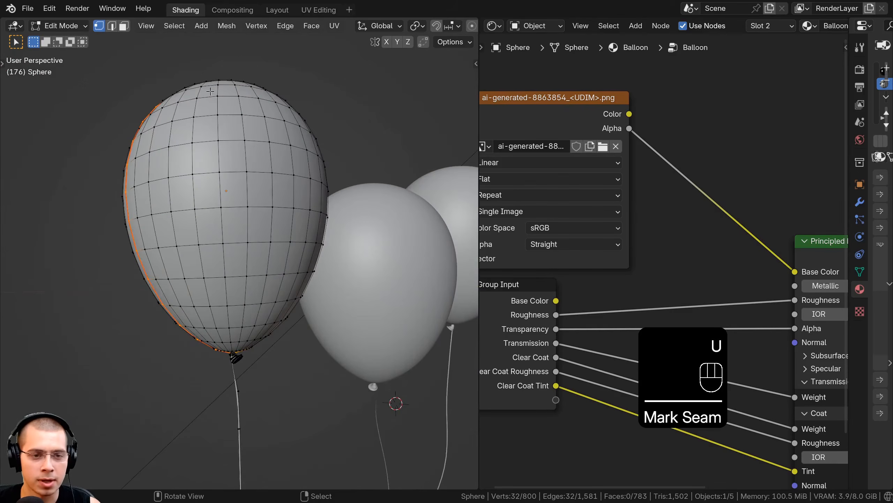
Unwrap the balloon's whole mesh.
{"action": "key", "text": "a"}
{"action": "key", "text": "a"}
{"action": "key", "text": "u"}
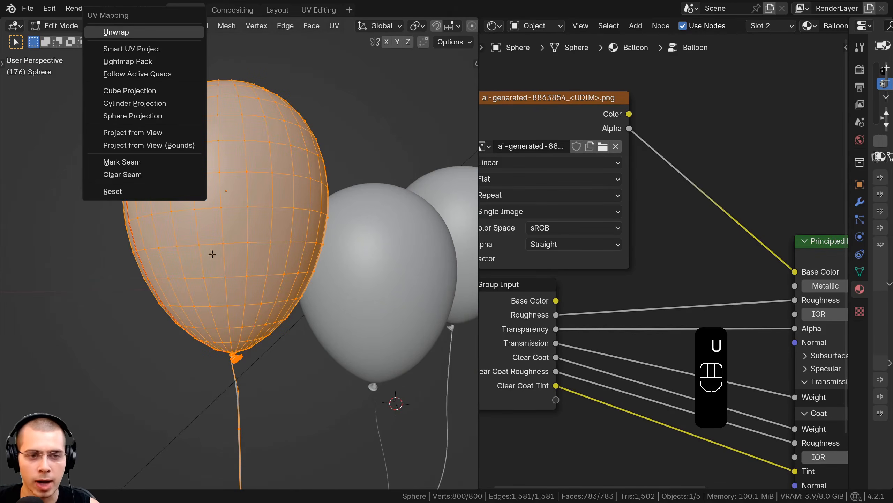
{"action": "left_click", "coordinate": [165, 32]}
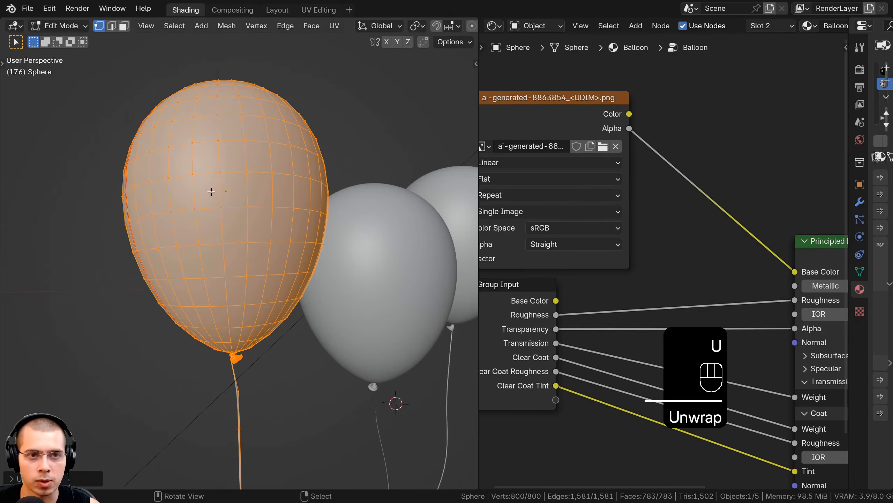
Open the UV Editing workspace and show its 3D viewport with rendered shading.
{"action": "left_click", "coordinate": [307, 12]}
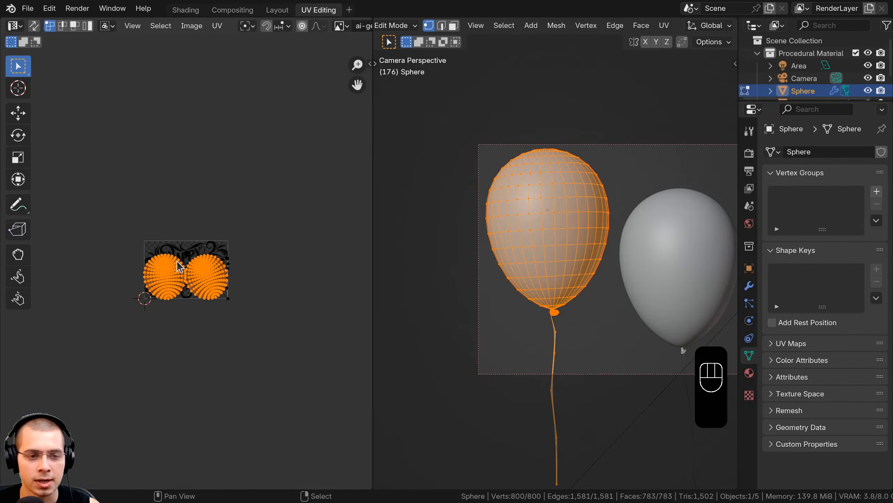
{"action": "scroll", "coordinate": [180, 267], "scroll_direction": "up", "scroll_amount": 7}
{"action": "key", "text": "z"}
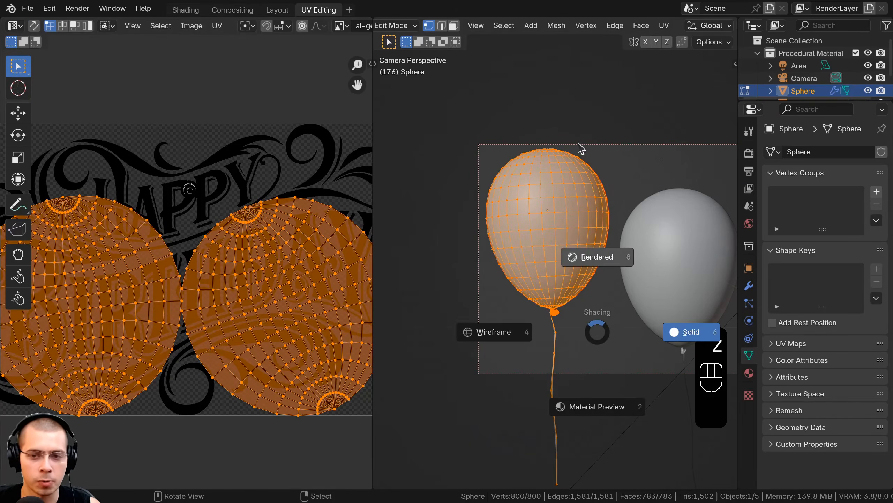
{"action": "left_click", "coordinate": [578, 145]}
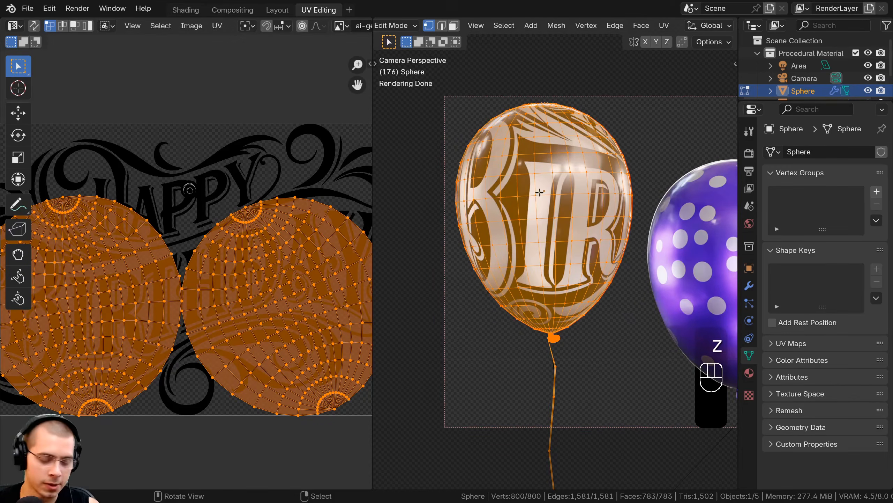
Select all of the balloon's UVs, scale the islands up, and move them over the Happy Birthday image.
{"action": "key", "text": "a"}
{"action": "key", "text": "a"}
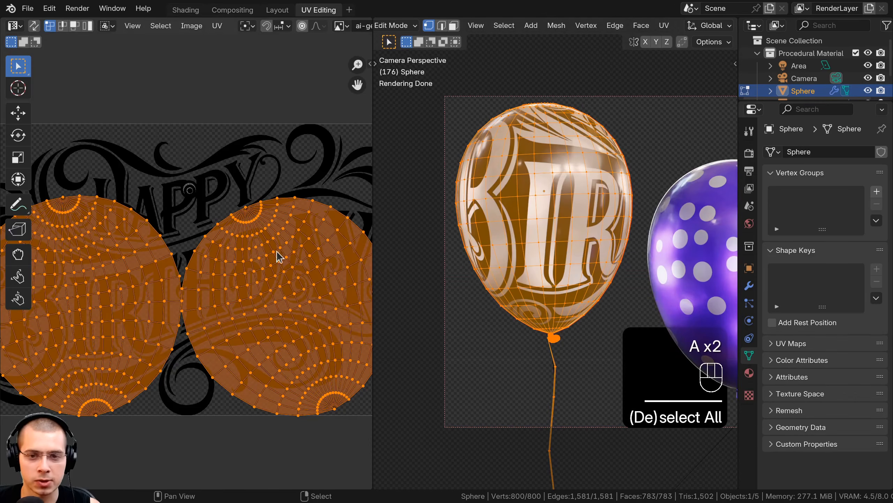
{"action": "key", "text": "shift+c"}
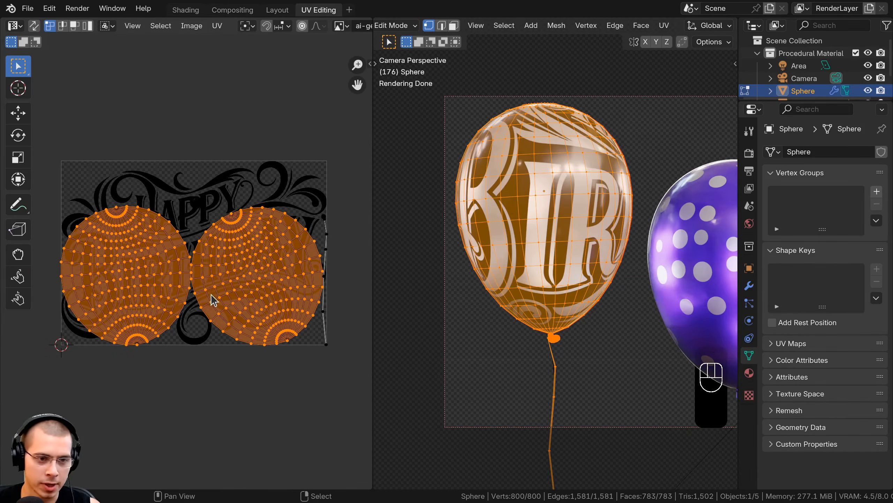
{"action": "scroll", "coordinate": [214, 297], "scroll_direction": "down", "scroll_amount": 3}
{"action": "key", "text": "s"}
{"action": "left_click", "coordinate": [223, 331]}
{"action": "key", "text": "g"}
{"action": "left_click", "coordinate": [282, 339]}
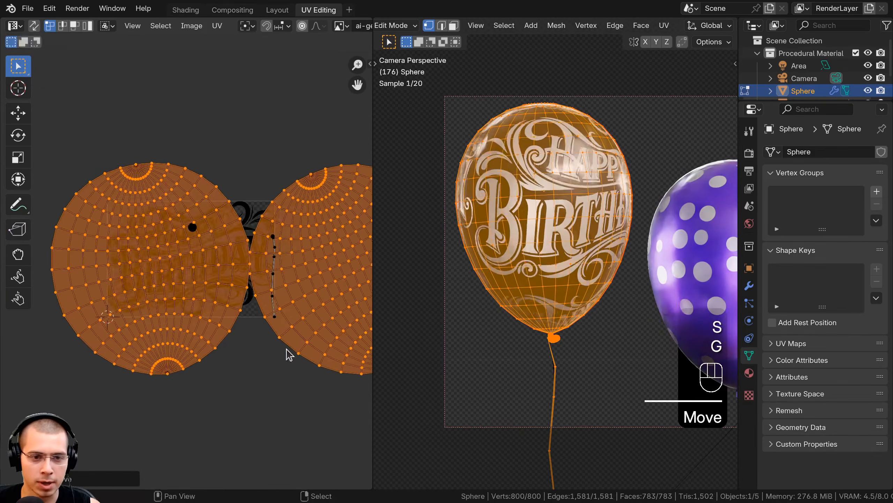
Rotate and move all the UV islands to straighten the Happy Birthday lettering and centre it on the balloon's front.
{"action": "key", "text": "r"}
{"action": "left_click", "coordinate": [255, 336]}
{"action": "key", "text": "g"}
{"action": "left_click", "coordinate": [294, 336]}
{"action": "scroll", "coordinate": [307, 329], "scroll_direction": "down", "scroll_amount": 2}
{"action": "key", "text": "g"}
{"action": "left_click", "coordinate": [328, 313]}
{"action": "key", "text": "r"}
{"action": "left_click", "coordinate": [323, 328]}
{"action": "key", "text": "g"}
{"action": "left_click", "coordinate": [321, 329]}
{"action": "key", "text": "r"}
{"action": "left_click", "coordinate": [330, 322]}
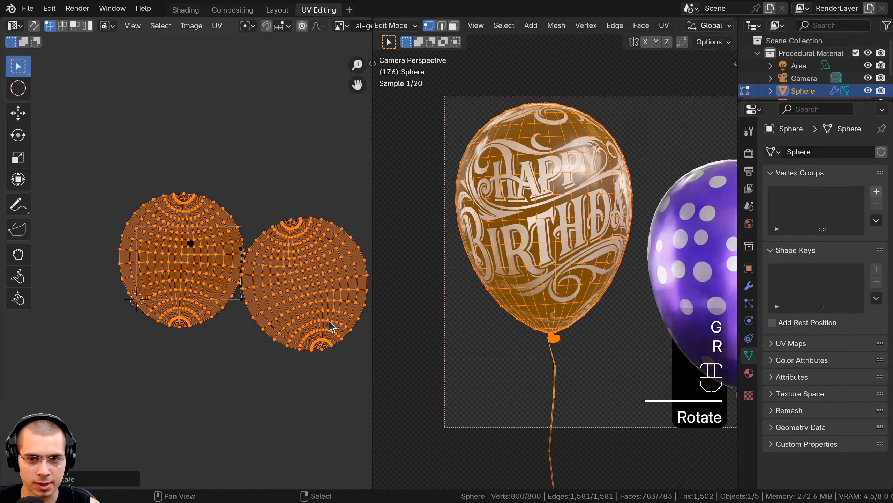
Scale the UV islands up slightly, with small rotation and position corrections to the lettering on the balloon.
{"action": "key", "text": "s"}
{"action": "right_click", "coordinate": [393, 282]}
{"action": "key", "text": "s"}
{"action": "left_click", "coordinate": [321, 296]}
{"action": "key", "text": "r"}
{"action": "left_click", "coordinate": [318, 290]}
{"action": "key", "text": "g"}
{"action": "key", "text": "s"}
{"action": "key", "text": "g"}
{"action": "left_click", "coordinate": [289, 264]}
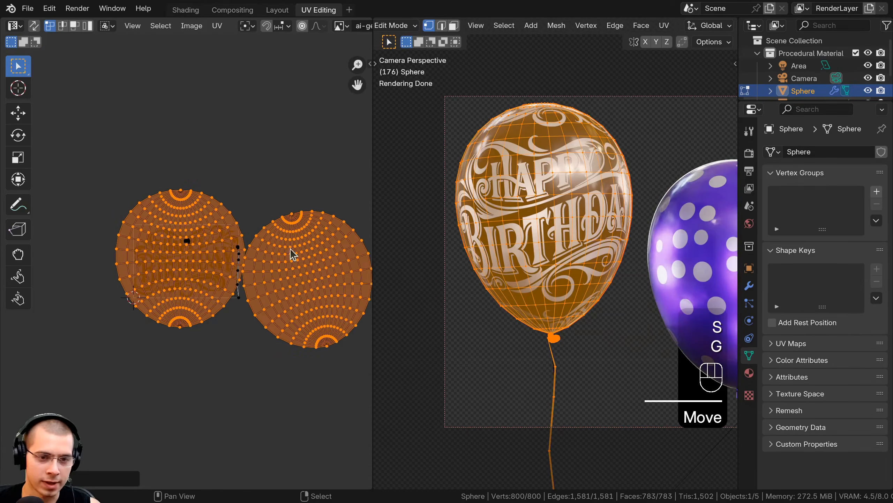
Select only the second UV island, then move and rotate it to lie over the first island.
{"action": "key", "text": "alt+a"}
{"action": "key", "text": "l"}
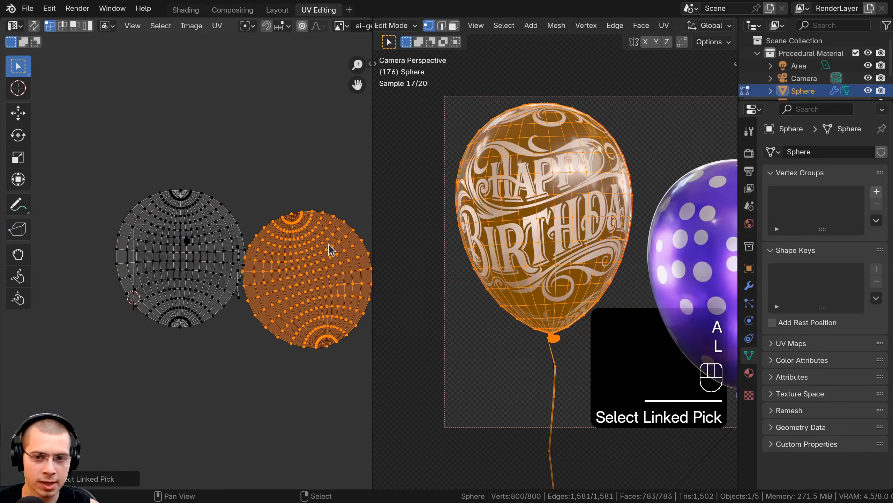
{"action": "scroll", "coordinate": [326, 256], "scroll_direction": "right", "scroll_amount": 1, "text": "ctrl"}
{"action": "key", "text": "r"}
{"action": "key", "text": "g"}
{"action": "left_click", "coordinate": [248, 329], "text": "shift"}
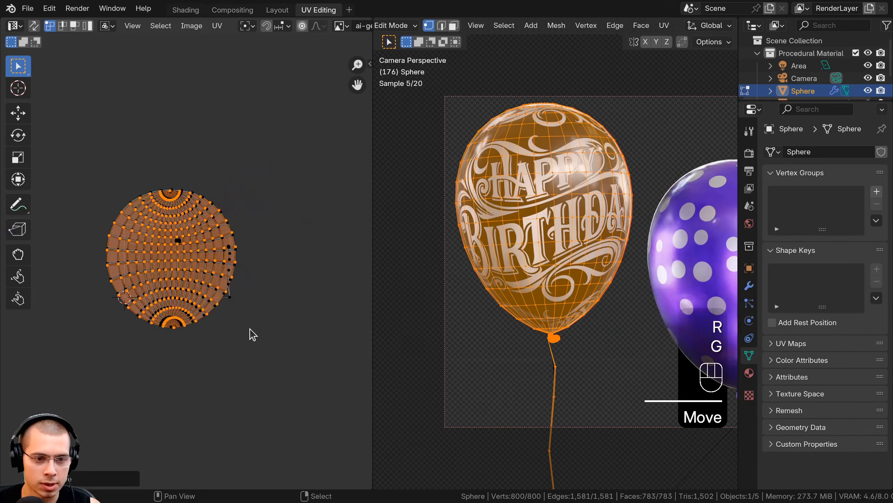
{"action": "scroll", "coordinate": [264, 327], "scroll_direction": "up", "scroll_amount": 3}
{"action": "key", "text": "r"}
{"action": "left_click", "coordinate": [269, 326]}
{"action": "key", "text": "g"}
{"action": "left_click", "coordinate": [261, 328], "text": "shift"}
Select all the UVs, scale them up, and move them so the full Happy Birthday lettering fits the balloon's front.
{"action": "key", "text": "a"}
{"action": "key", "text": "a"}
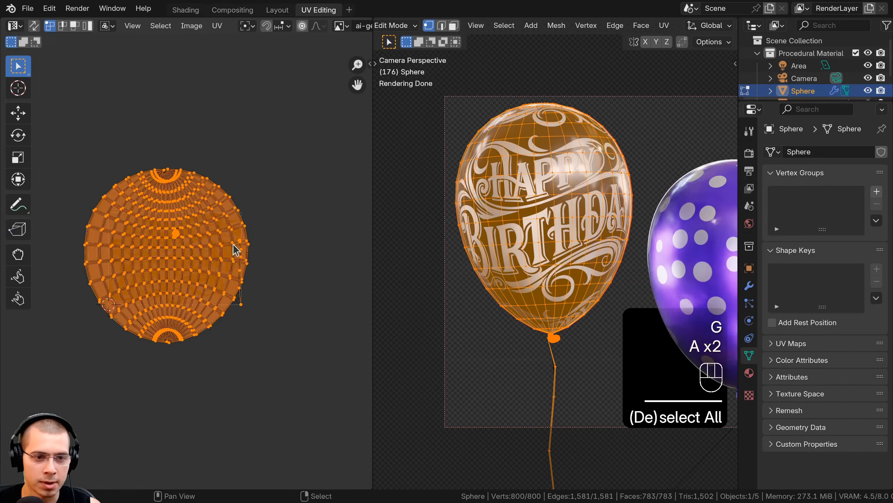
{"action": "key", "text": "s"}
{"action": "left_click", "coordinate": [296, 262]}
{"action": "key", "text": "g"}
{"action": "left_click", "coordinate": [302, 271]}
{"action": "key", "text": "s"}
{"action": "left_click", "coordinate": [308, 277]}
{"action": "key", "text": "g"}
{"action": "left_click", "coordinate": [310, 275]}
Leave mesh editing and return to the Shading workspace with rendered shading in its 3D viewport.
{"action": "middle_click_drag", "start_coordinate": [451, 244], "coordinate": [510, 240]}
{"action": "scroll", "coordinate": [486, 225], "scroll_direction": "up", "scroll_amount": 5}
{"action": "key", "text": "Tab"}
{"action": "scroll", "coordinate": [495, 225], "scroll_direction": "up", "scroll_amount": 1}
{"action": "middle_click_drag", "start_coordinate": [510, 239], "coordinate": [611, 235], "text": "shift"}
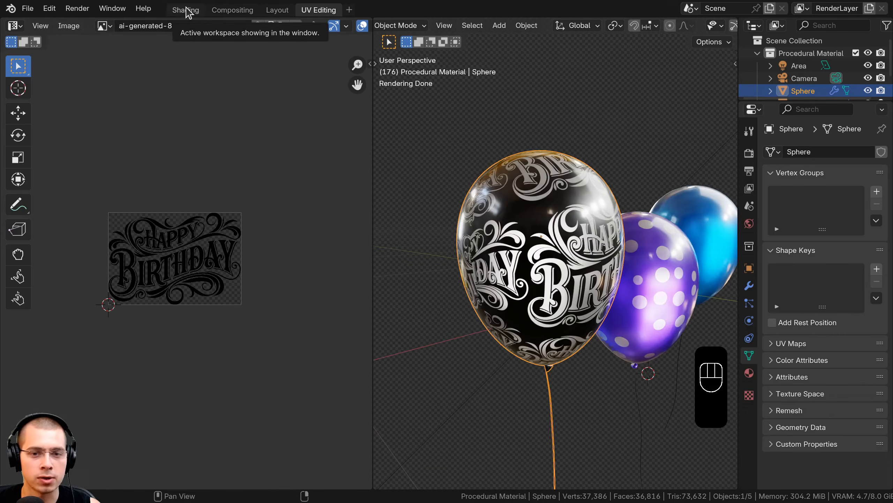
{"action": "left_click", "coordinate": [185, 10]}
{"action": "key", "text": "z"}
{"action": "left_click", "coordinate": [246, 216]}
{"action": "middle_click_drag", "start_coordinate": [618, 147], "coordinate": [655, 148]}
{"action": "mouse_move", "coordinate": [271, 196]}
{"action": "middle_mouse_down"}
{"action": "mouse_move", "coordinate": [242, 250]}
{"action": "mouse_move", "coordinate": [197, 222]}
{"action": "mouse_move", "coordinate": [160, 130]}
{"action": "mouse_move", "coordinate": [225, 132]}
{"action": "mouse_move", "coordinate": [74, 166]}
{"action": "mouse_move", "coordinate": [281, 175]}
{"action": "mouse_move", "coordinate": [258, 241]}
{"action": "middle_mouse_up"}
{"action": "middle_click_drag", "start_coordinate": [511, 256], "coordinate": [527, 255]}
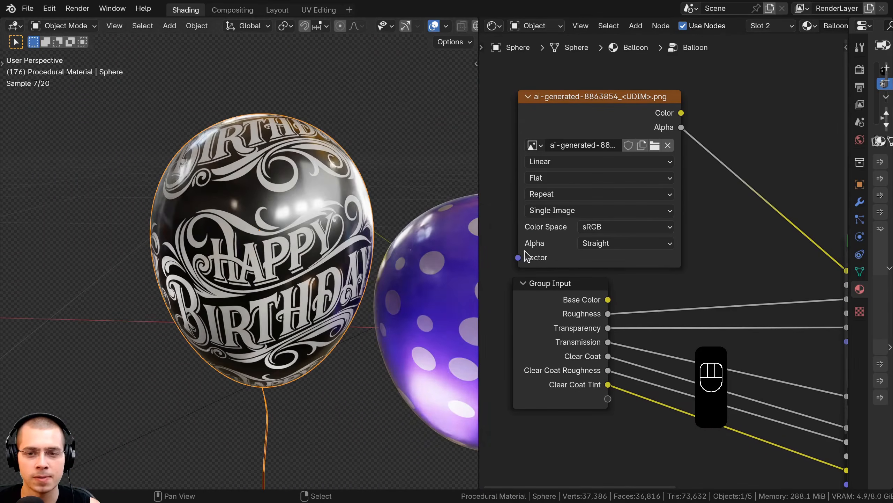
Set the Happy Birthday image texture's extension to Clip so the lettering does not repeat.
{"action": "left_click", "coordinate": [540, 197]}
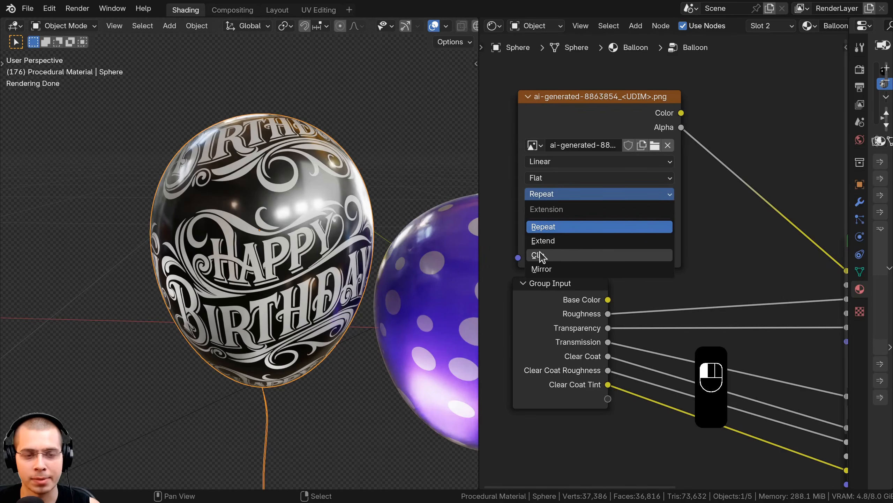
{"action": "left_click", "coordinate": [524, 256]}
{"action": "middle_click_drag", "start_coordinate": [405, 317], "coordinate": [211, 245]}
{"action": "mouse_move", "coordinate": [211, 245]}
{"action": "middle_mouse_down", "text": "shift"}
{"action": "mouse_move", "coordinate": [216, 250]}
{"action": "mouse_move", "coordinate": [206, 248]}
{"action": "middle_mouse_up", "text": "shift"}
{"action": "scroll", "coordinate": [638, 246], "scroll_direction": "down", "scroll_amount": 6}
{"action": "middle_click_drag", "start_coordinate": [638, 246], "coordinate": [605, 251]}
{"action": "middle_click_drag", "start_coordinate": [380, 226], "coordinate": [371, 248], "text": "shift"}
{"action": "scroll", "coordinate": [371, 248], "scroll_direction": "up", "scroll_amount": 2}
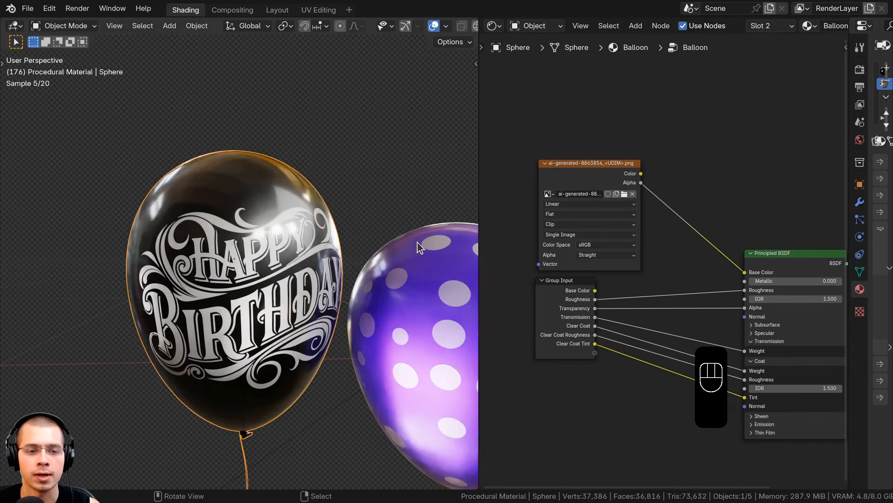
Insert a Mix Color node between the image texture and the Principled BSDF, with the image's Alpha driving its Factor.
{"action": "left_click_drag", "start_coordinate": [583, 177], "coordinate": [512, 174]}
{"action": "middle_click_drag", "start_coordinate": [633, 219], "coordinate": [605, 217]}
{"action": "scroll", "coordinate": [629, 217], "scroll_direction": "up", "scroll_amount": 3}
{"action": "key", "text": "shift+a"}
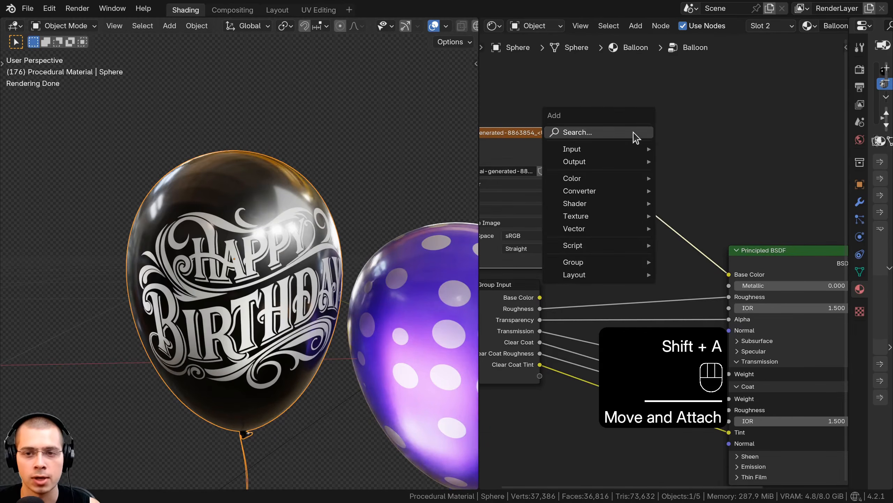
{"action": "left_click", "coordinate": [636, 138]}
{"action": "type", "text": "mic"}
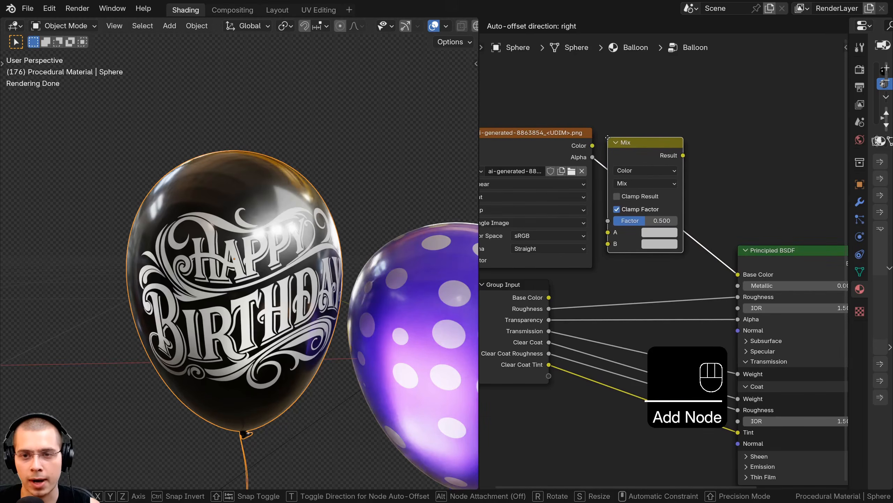
{"action": "left_click", "coordinate": [608, 137]}
{"action": "middle_click_drag", "start_coordinate": [578, 159], "coordinate": [633, 168]}
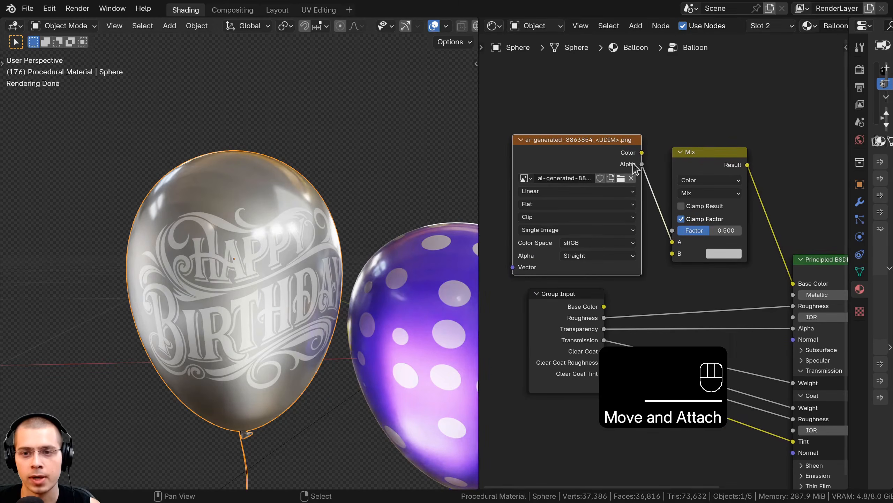
{"action": "left_click_drag", "start_coordinate": [673, 242], "coordinate": [672, 230]}
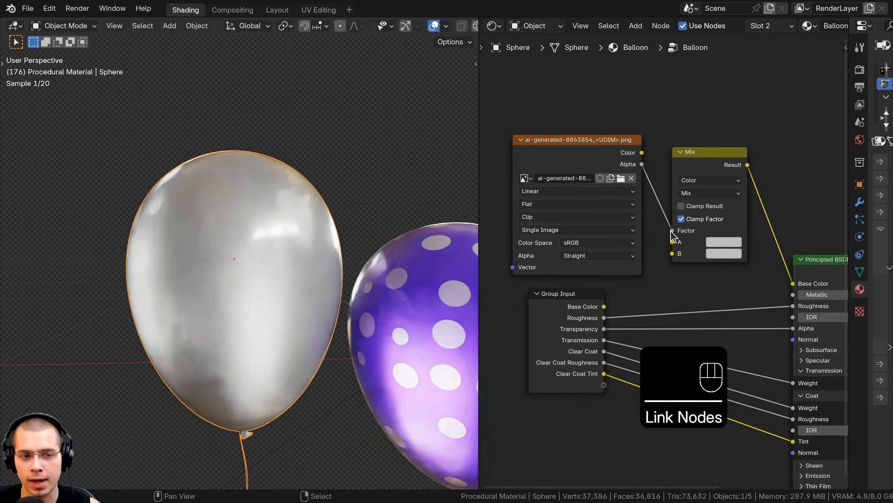
Copy the Principled BSDF's red base color into the Mix node's A and B colors, and reconnect its Result to Base Color.
{"action": "scroll", "coordinate": [540, 292], "scroll_direction": "up", "scroll_amount": 1}
{"action": "scroll", "coordinate": [540, 290], "scroll_direction": "up", "scroll_amount": 1}
{"action": "middle_click_drag", "start_coordinate": [675, 205], "coordinate": [629, 214]}
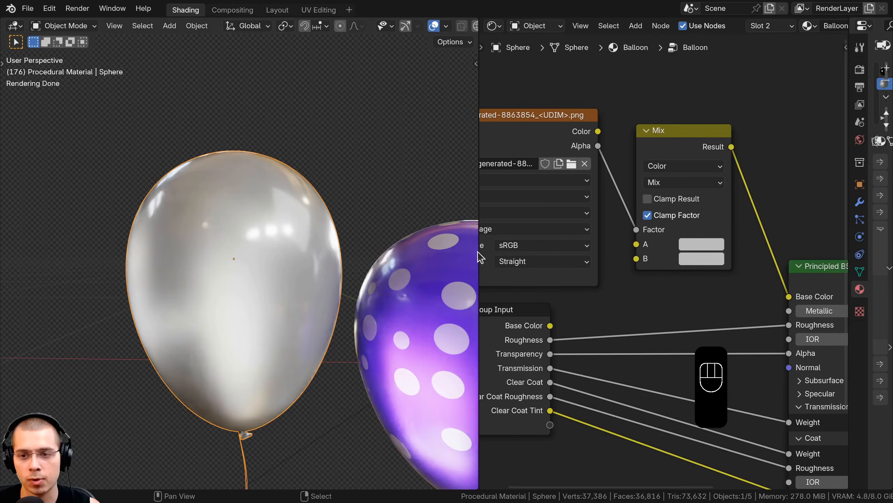
{"action": "scroll", "coordinate": [689, 250], "scroll_direction": "down", "scroll_amount": 3}
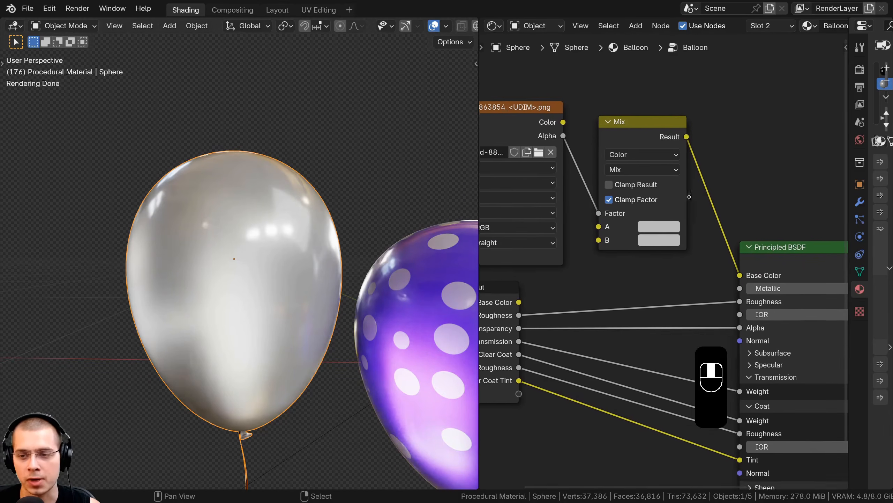
{"action": "left_click_drag", "start_coordinate": [737, 275], "coordinate": [697, 222]}
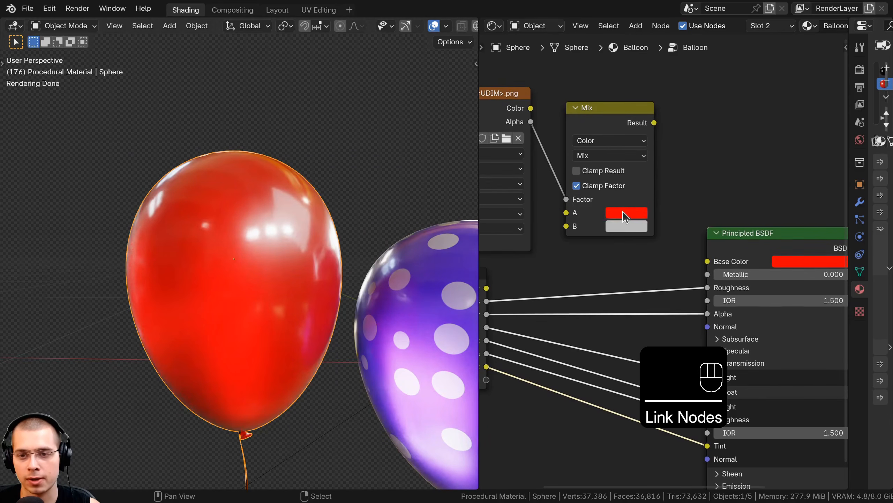
{"action": "left_click_drag", "start_coordinate": [623, 212], "coordinate": [622, 227]}
{"action": "left_click", "coordinate": [655, 123]}
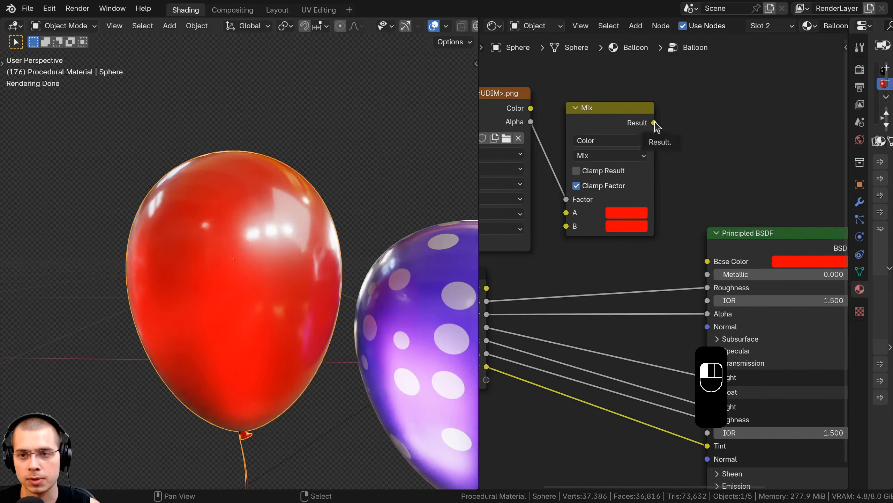
{"action": "left_click_drag", "start_coordinate": [698, 263], "coordinate": [700, 262]}
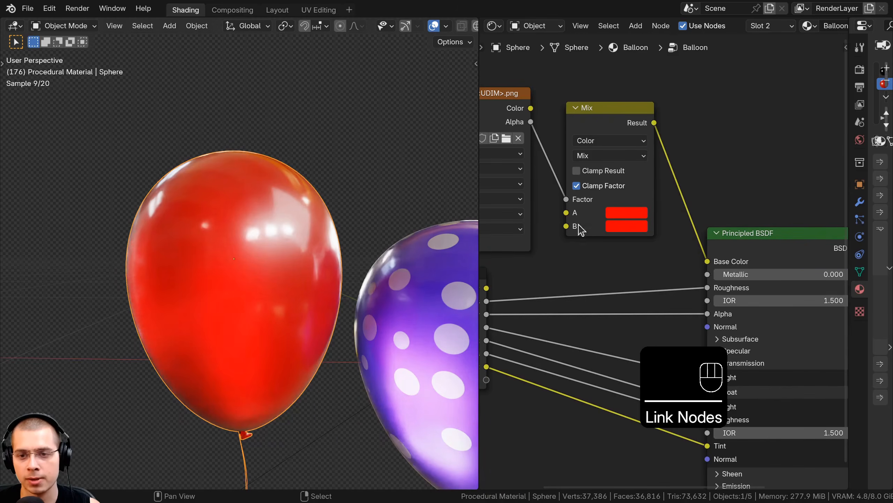
Darken the Mix node's B color to black for the lettering and view the balloons through the camera.
{"action": "left_click", "coordinate": [620, 227]}
{"action": "left_click_drag", "start_coordinate": [734, 39], "coordinate": [734, 81]}
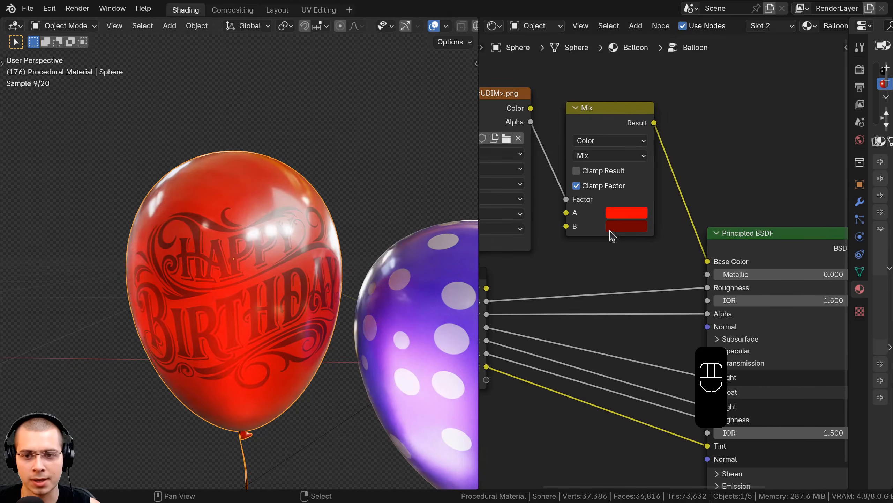
{"action": "left_click", "coordinate": [626, 218]}
{"action": "left_click_drag", "start_coordinate": [668, 100], "coordinate": [676, 40]}
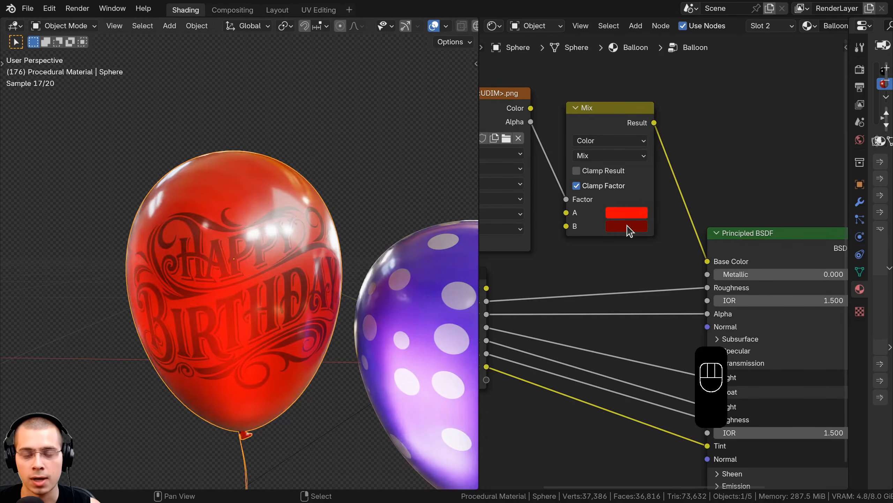
{"action": "left_click", "coordinate": [630, 229]}
{"action": "left_click_drag", "start_coordinate": [687, 114], "coordinate": [668, 141]}
{"action": "left_click_drag", "start_coordinate": [734, 92], "coordinate": [728, 144]}
{"action": "scroll", "coordinate": [242, 243], "scroll_direction": "down", "scroll_amount": 4}
{"action": "middle_click_drag", "start_coordinate": [241, 243], "coordinate": [213, 239]}
{"action": "key", "text": "KP_0"}
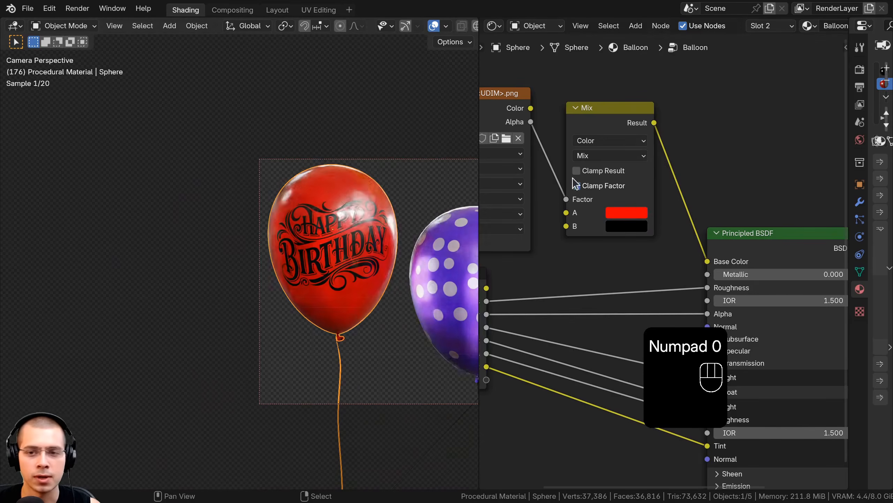
Tidy the image texture and Mix nodes by moving them closer together.
{"action": "left_click_drag", "start_coordinate": [562, 129], "coordinate": [546, 122]}
{"action": "left_click_drag", "start_coordinate": [513, 69], "coordinate": [566, 127]}
{"action": "key", "text": "g"}
{"action": "left_click", "coordinate": [573, 134]}
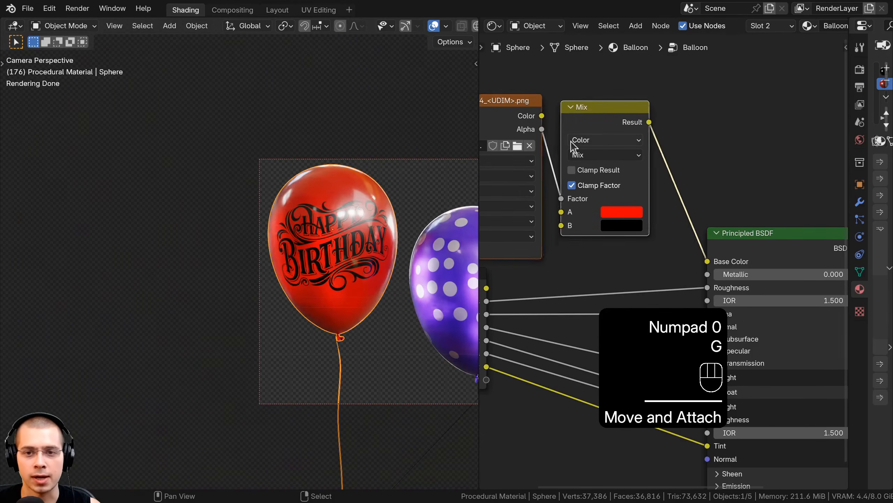
{"action": "key", "text": "a"}
{"action": "middle_click_drag", "start_coordinate": [573, 134], "coordinate": [613, 134]}
Preview the image's Alpha, the Mix result and the Principled BSDF in turn on the balloon.
{"action": "left_click", "coordinate": [537, 128], "text": "ctrl+shift"}
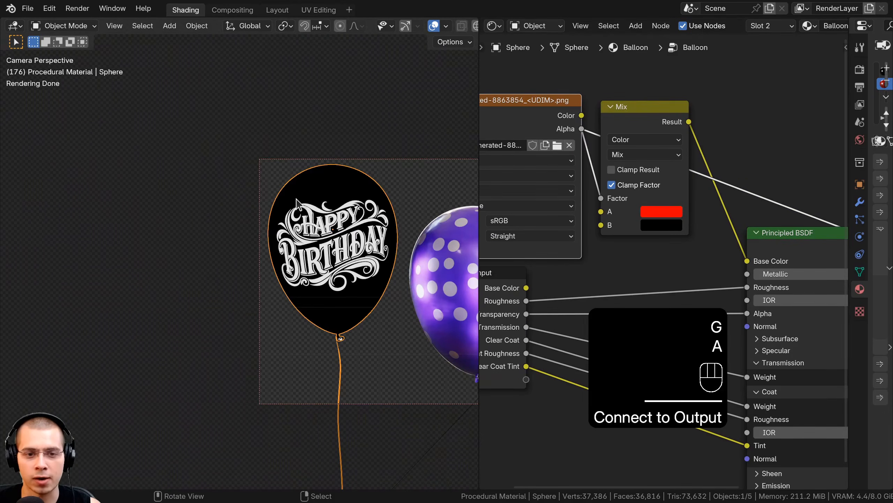
{"action": "scroll", "coordinate": [300, 206], "scroll_direction": "up", "scroll_amount": 2}
{"action": "middle_click_drag", "start_coordinate": [590, 153], "coordinate": [553, 155]}
{"action": "left_click", "coordinate": [608, 124], "text": "ctrl+shift"}
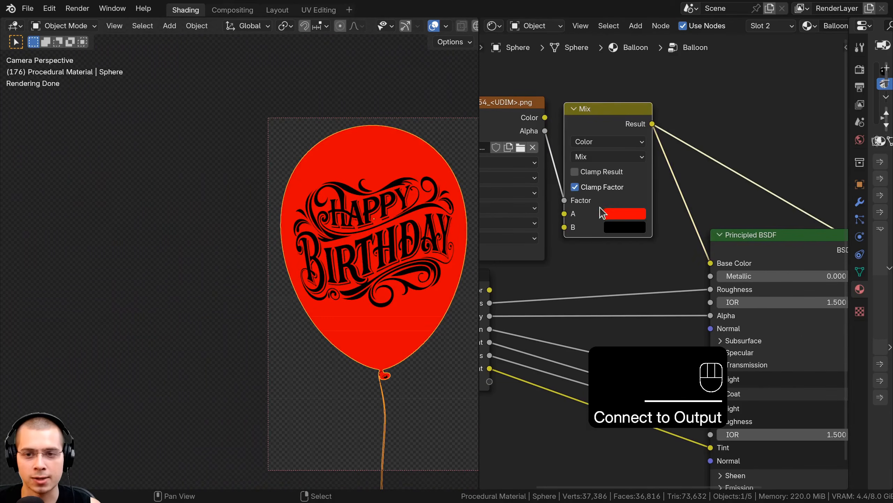
{"action": "middle_click_drag", "start_coordinate": [622, 232], "coordinate": [578, 220]}
{"action": "left_click", "coordinate": [686, 243], "text": "ctrl+shift"}
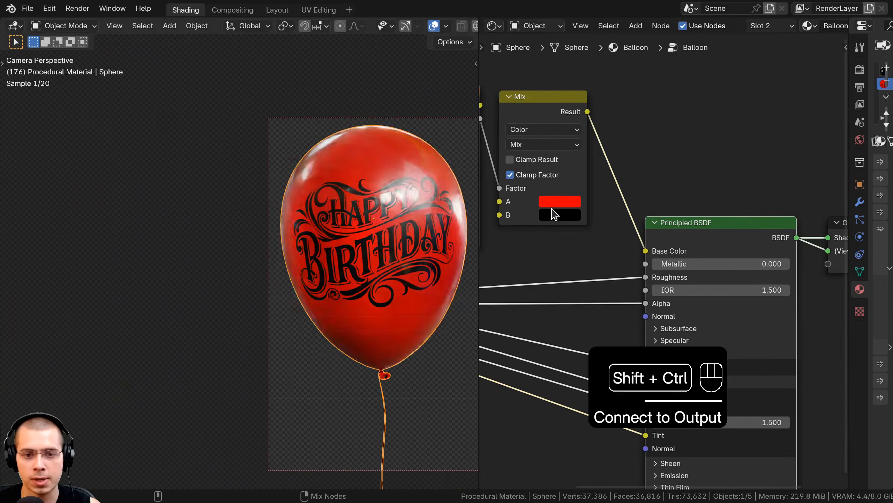
{"action": "middle_click_drag", "start_coordinate": [342, 191], "coordinate": [321, 156], "text": "shift"}
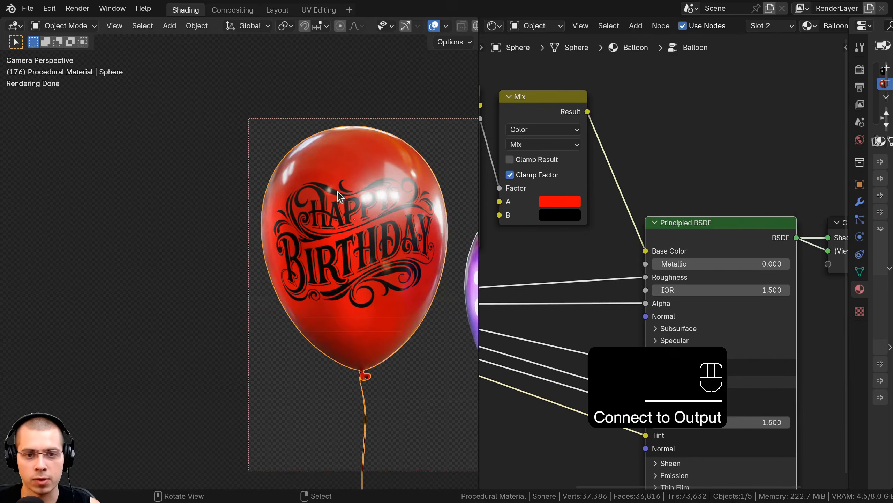
{"action": "scroll", "coordinate": [359, 339], "scroll_direction": "down", "scroll_amount": 3}
Reselect the red balloon and place the Mix node right beside the image texture node.
{"action": "key", "text": "a"}
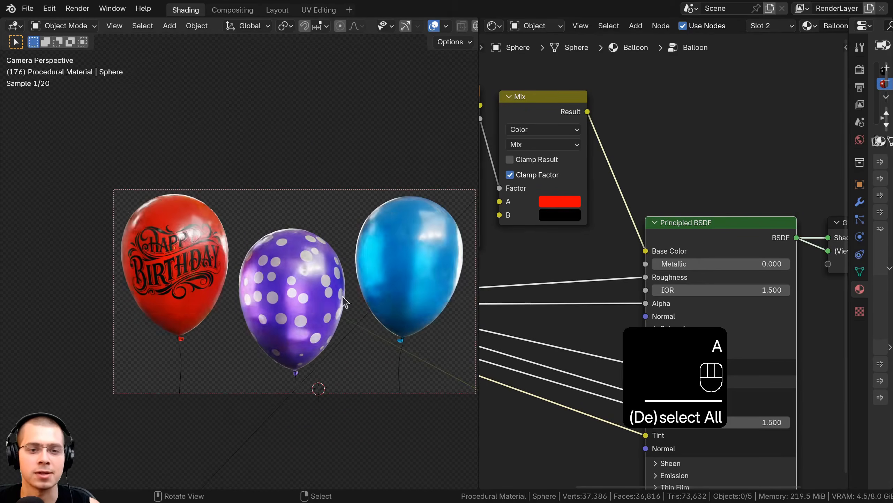
{"action": "middle_click_drag", "start_coordinate": [542, 141], "coordinate": [677, 162]}
{"action": "left_click", "coordinate": [549, 110]}
{"action": "key", "text": "g"}
{"action": "right_click", "coordinate": [562, 116]}
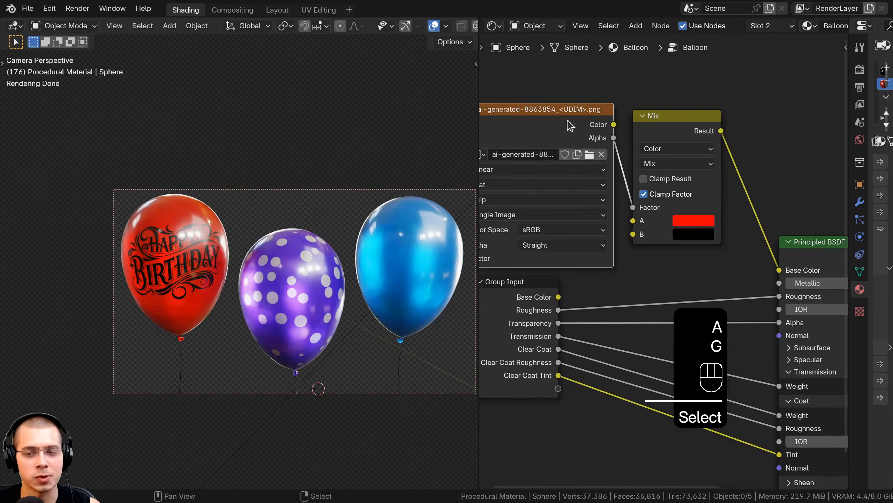
{"action": "middle_click_drag", "start_coordinate": [574, 129], "coordinate": [614, 120]}
{"action": "middle_click_drag", "start_coordinate": [278, 257], "coordinate": [316, 277], "text": "shift"}
{"action": "scroll", "coordinate": [309, 288], "scroll_direction": "up", "scroll_amount": 3}
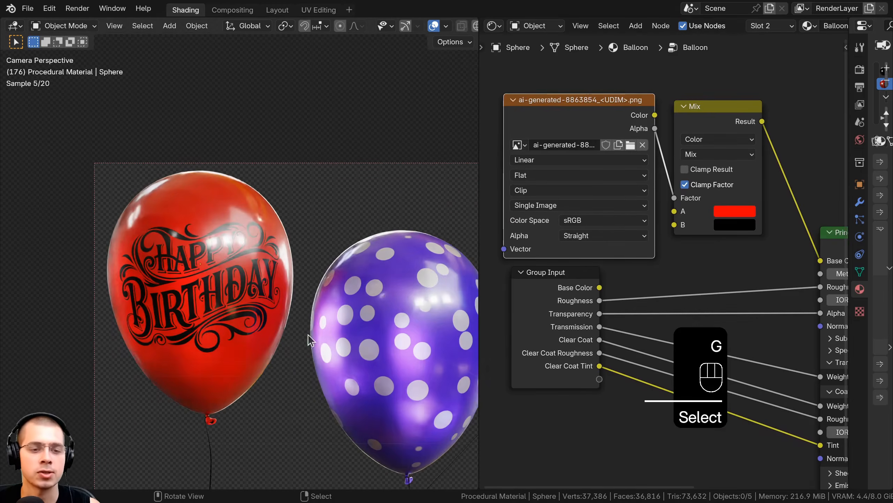
{"action": "left_click_drag", "start_coordinate": [590, 100], "coordinate": [586, 98]}
{"action": "left_click", "coordinate": [237, 211]}
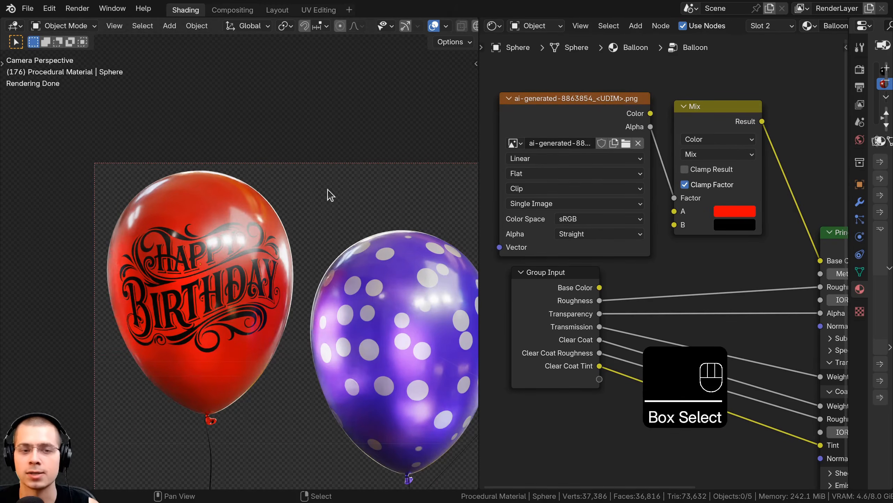
{"action": "scroll", "coordinate": [238, 211], "scroll_direction": "down", "scroll_amount": 2}
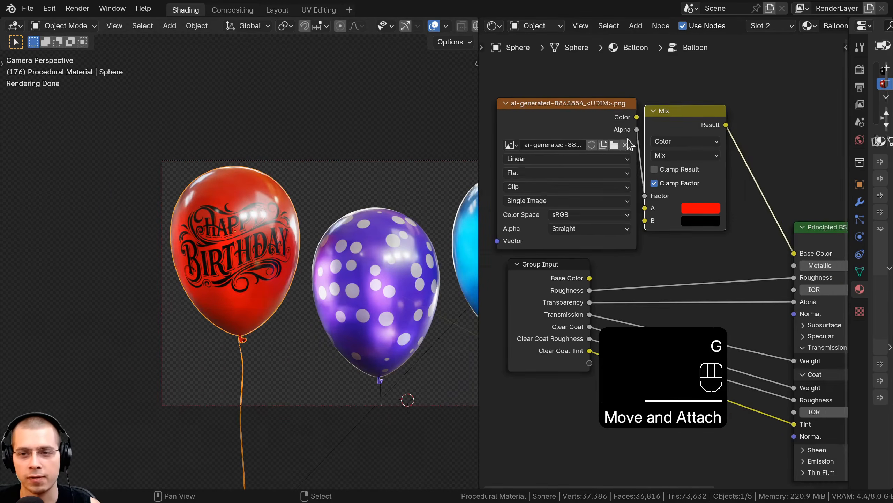
Connect the group's Base Color input to the Mix node's A and expose its B color as a new group input.
{"action": "middle_click_drag", "start_coordinate": [596, 256], "coordinate": [598, 233]}
{"action": "scroll", "coordinate": [598, 232], "scroll_direction": "up", "scroll_amount": 2}
{"action": "left_click_drag", "start_coordinate": [555, 287], "coordinate": [552, 288]}
{"action": "scroll", "coordinate": [563, 284], "scroll_direction": "down", "scroll_amount": 2}
{"action": "middle_click_drag", "start_coordinate": [580, 275], "coordinate": [596, 270]}
{"action": "left_click_drag", "start_coordinate": [657, 186], "coordinate": [600, 256]}
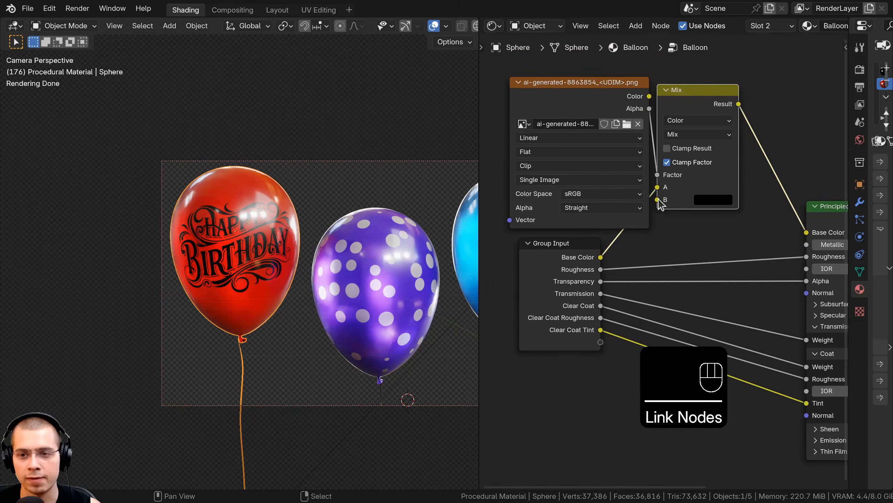
{"action": "left_click_drag", "start_coordinate": [604, 343], "coordinate": [604, 340]}
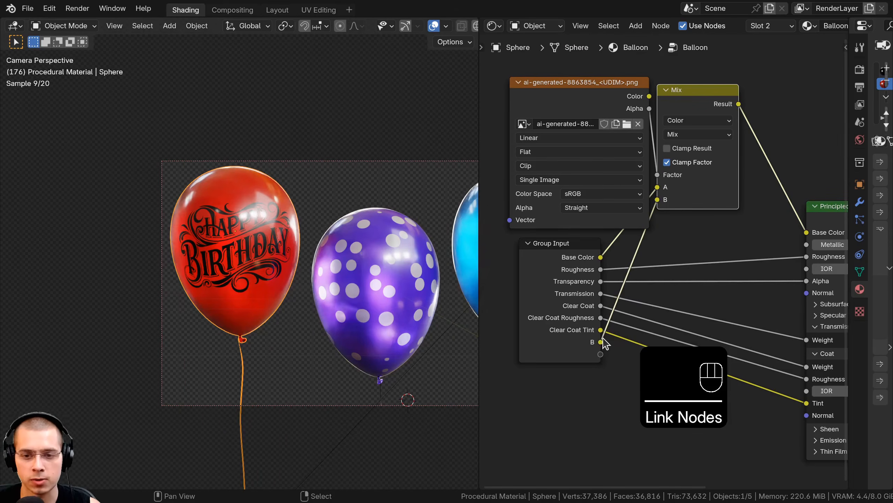
Rename the group input B to Text Color and move it directly below Base Color in the socket list.
{"action": "key", "text": "n"}
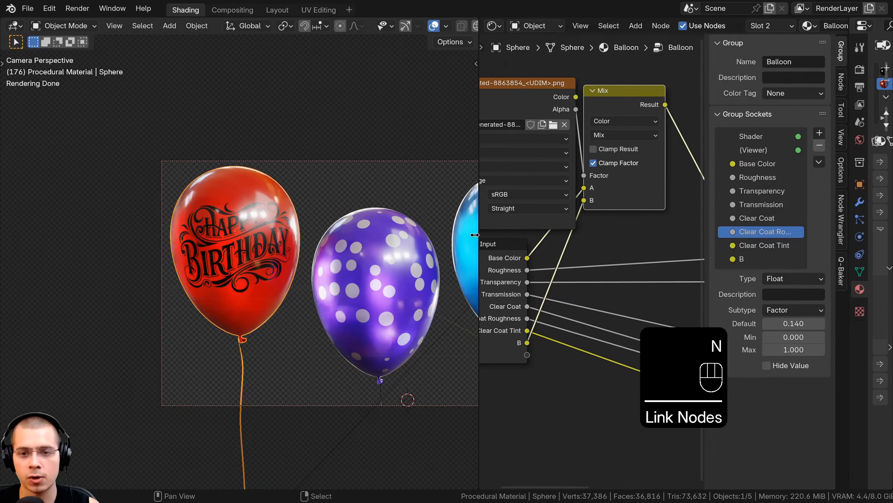
{"action": "left_click_drag", "start_coordinate": [477, 235], "coordinate": [387, 235]}
{"action": "double_click", "coordinate": [772, 259]}
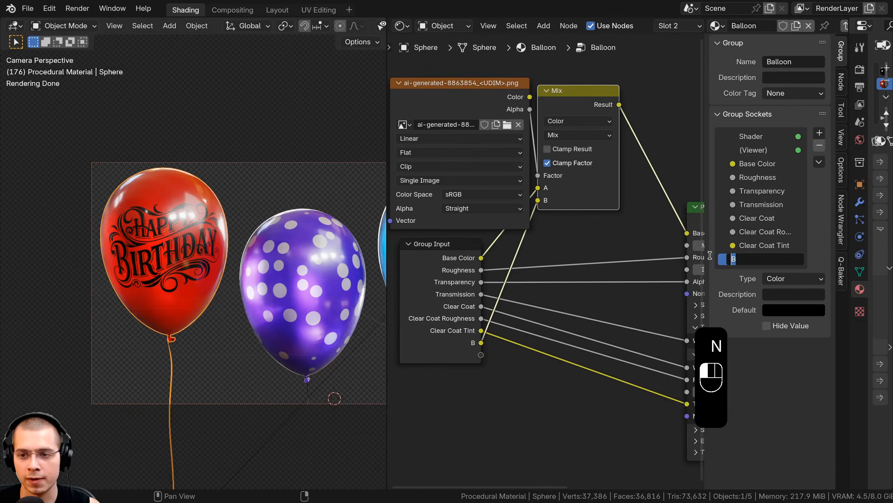
{"action": "type", "text": "Text Color"}
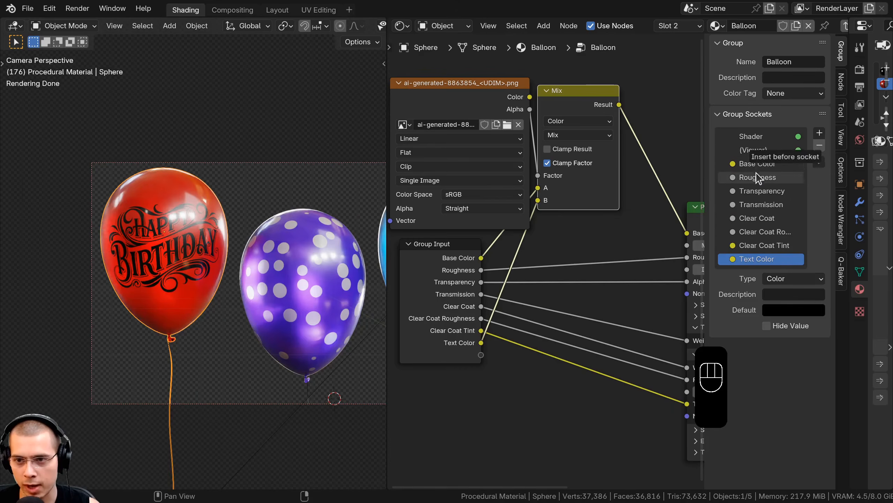
{"action": "left_click_drag", "start_coordinate": [758, 177], "coordinate": [756, 176]}
Leave the Balloon group, connect its Shader output to the Material Output's Surface and move the group node slightly away.
{"action": "middle_click_drag", "start_coordinate": [596, 226], "coordinate": [602, 231]}
{"action": "key", "text": "b"}
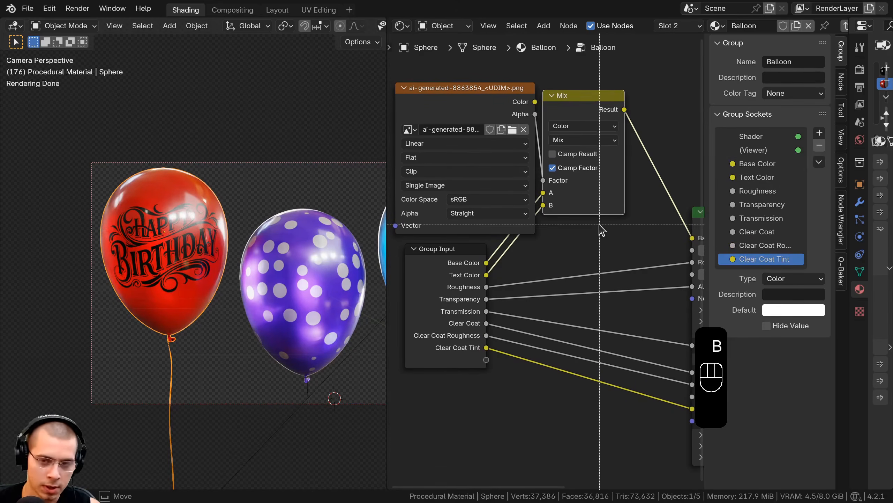
{"action": "key", "text": "Tab"}
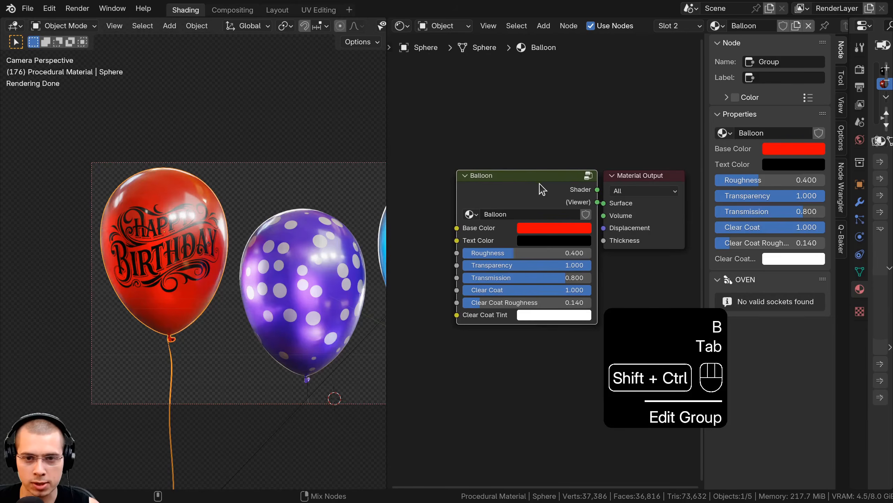
{"action": "left_click", "coordinate": [542, 183], "text": "ctrl+shift"}
{"action": "mouse_move", "coordinate": [541, 184]}
{"action": "left_mouse_down"}
{"action": "mouse_move", "coordinate": [517, 181]}
{"action": "mouse_move", "coordinate": [533, 184]}
{"action": "left_mouse_up"}
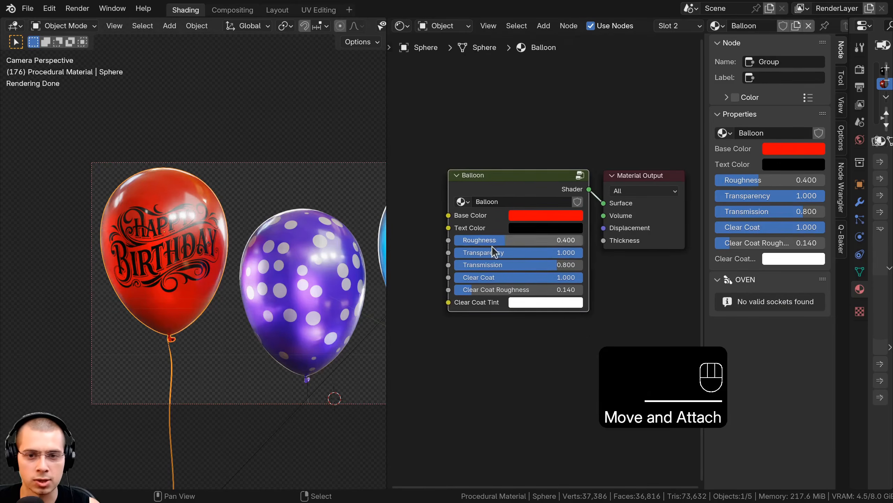
Try out other values for the Balloon group's Text Color and Base Color, including a green balloon.
{"action": "scroll", "coordinate": [528, 228], "scroll_direction": "up", "scroll_amount": 2}
{"action": "left_click", "coordinate": [535, 225]}
{"action": "mouse_move", "coordinate": [640, 132]}
{"action": "left_mouse_down"}
{"action": "mouse_move", "coordinate": [640, 104]}
{"action": "mouse_move", "coordinate": [640, 134]}
{"action": "left_mouse_up"}
{"action": "left_click", "coordinate": [526, 208]}
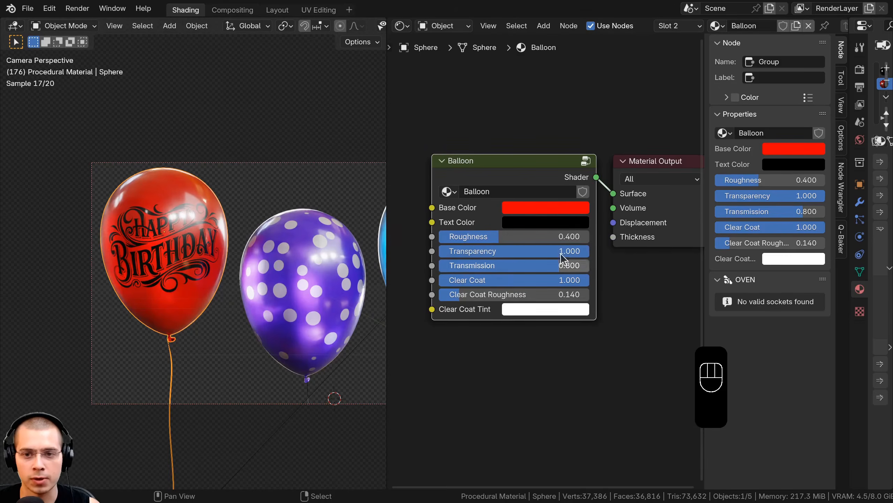
{"action": "left_click", "coordinate": [551, 210]}
{"action": "left_click_drag", "start_coordinate": [597, 231], "coordinate": [512, 248]}
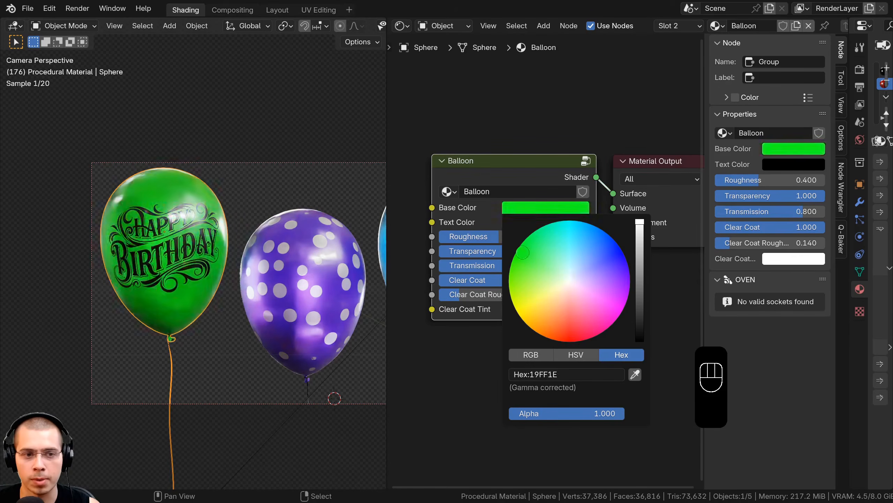
{"action": "key", "text": "Escape"}
Deselect all objects to show the finished balloons without selection outlines.
{"action": "key", "text": "a"}
{"action": "key", "text": "a"}
{"action": "key", "text": "a"}
{"action": "scroll", "coordinate": [343, 148], "scroll_direction": "down", "scroll_amount": 2}
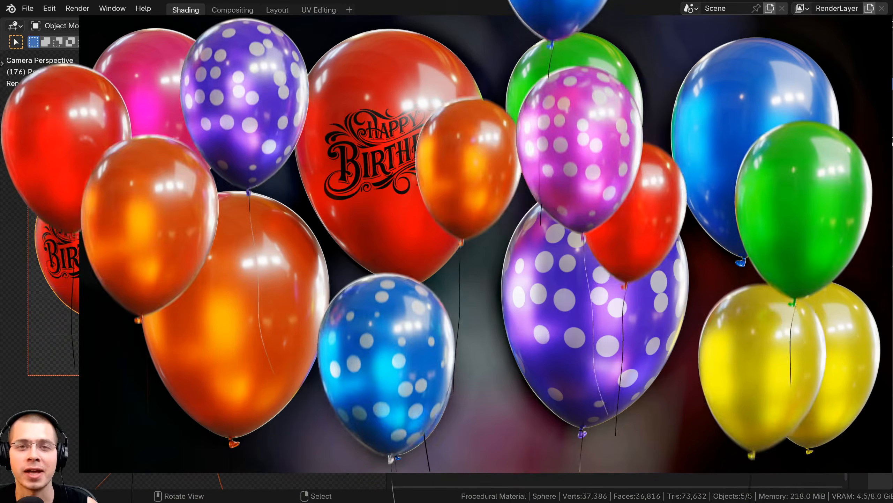
{"action": "key", "text": "a"}
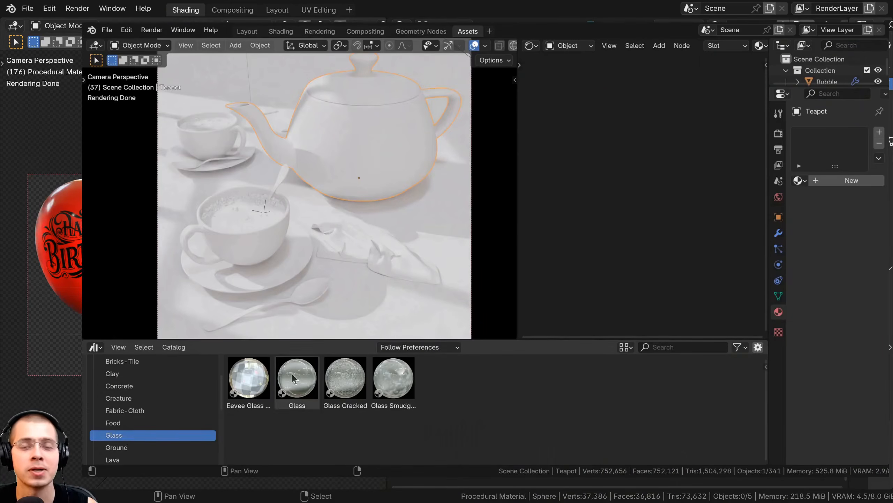
In the teapot scene, apply Glass to the teapot and front cup, and try Dark Wood Floor Boards, Wood 0, Wood 1 and Wood 3 on the table.
{"action": "left_click_drag", "start_coordinate": [293, 379], "coordinate": [352, 165]}
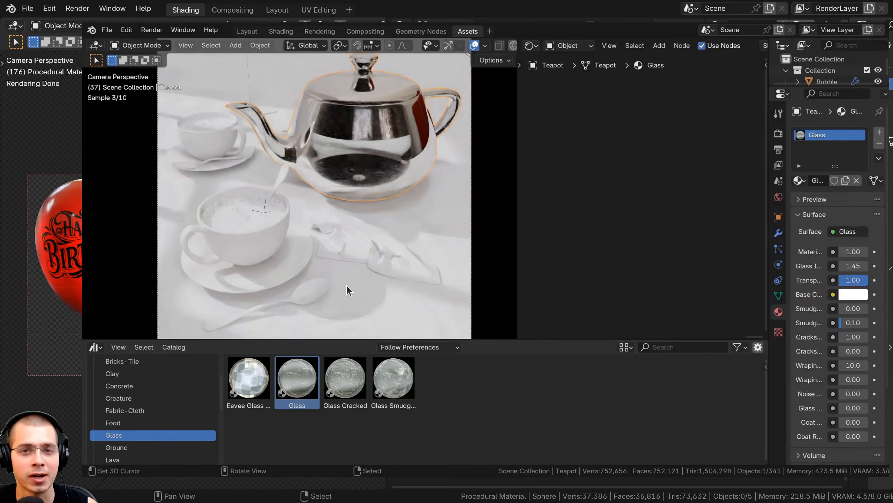
{"action": "left_click_drag", "start_coordinate": [298, 374], "coordinate": [271, 261]}
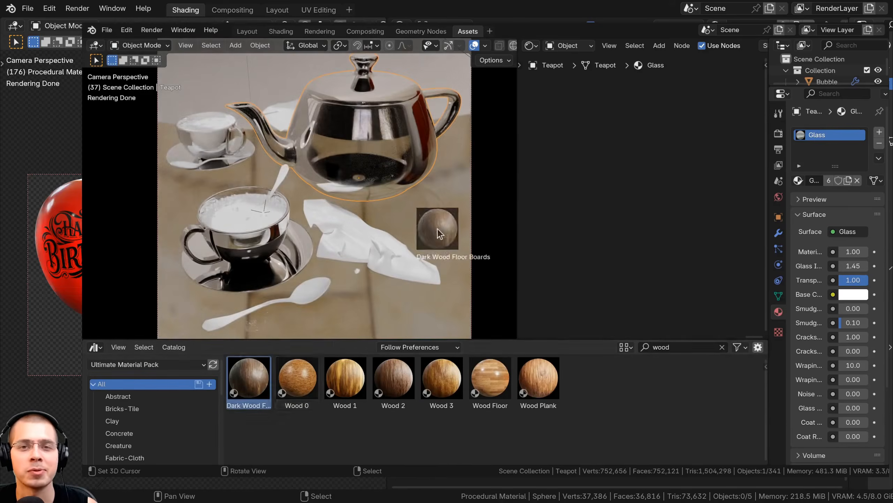
{"action": "left_click_drag", "start_coordinate": [433, 229], "coordinate": [387, 268]}
{"action": "left_click_drag", "start_coordinate": [303, 388], "coordinate": [449, 230]}
{"action": "left_click_drag", "start_coordinate": [345, 378], "coordinate": [435, 229]}
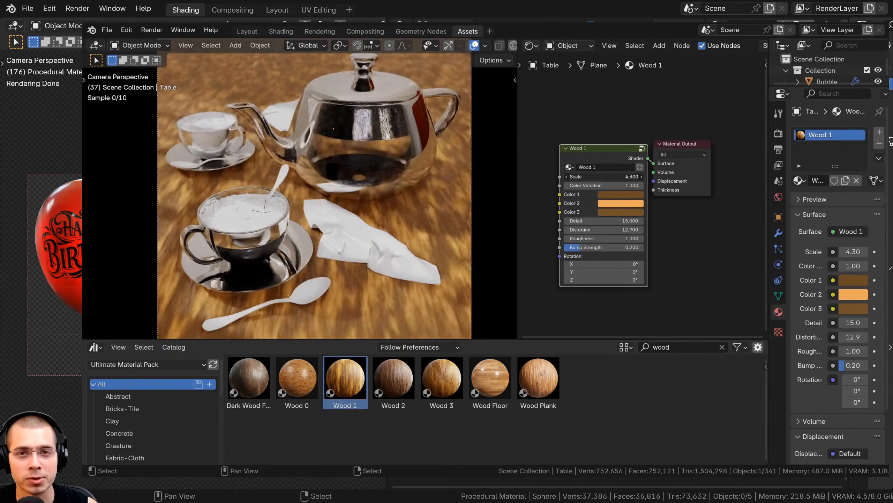
{"action": "left_click_drag", "start_coordinate": [442, 378], "coordinate": [443, 235]}
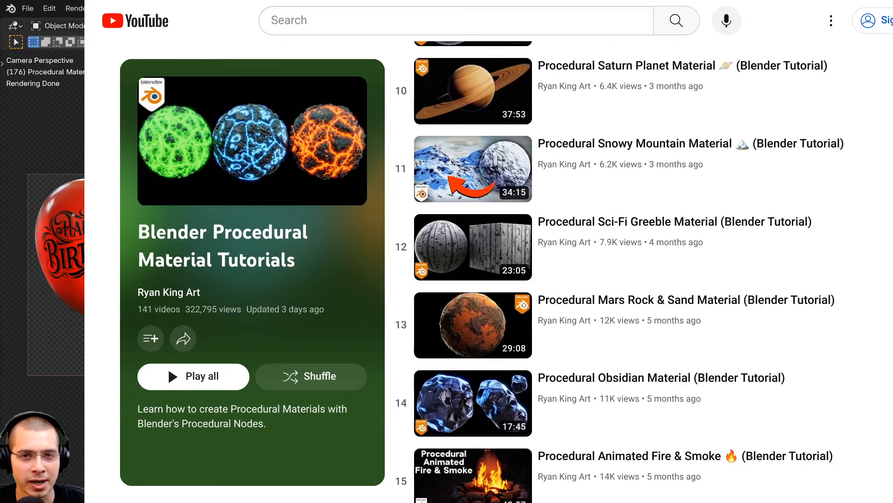
Switch to YouTube and browse the Blender Procedural Material Tutorials playlist for other material tutorials.
{"action": "scroll", "coordinate": [626, 271], "scroll_direction": "down", "scroll_amount": 1}
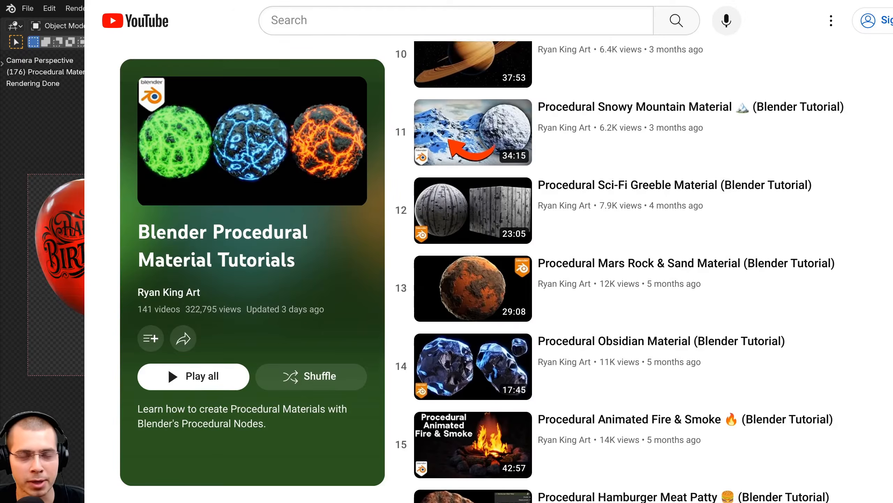
{"action": "scroll", "coordinate": [626, 271], "scroll_direction": "down", "scroll_amount": 1}
{"action": "scroll", "coordinate": [626, 271], "scroll_direction": "down", "scroll_amount": 4}
{"action": "scroll", "coordinate": [626, 271], "scroll_direction": "down", "scroll_amount": 4}
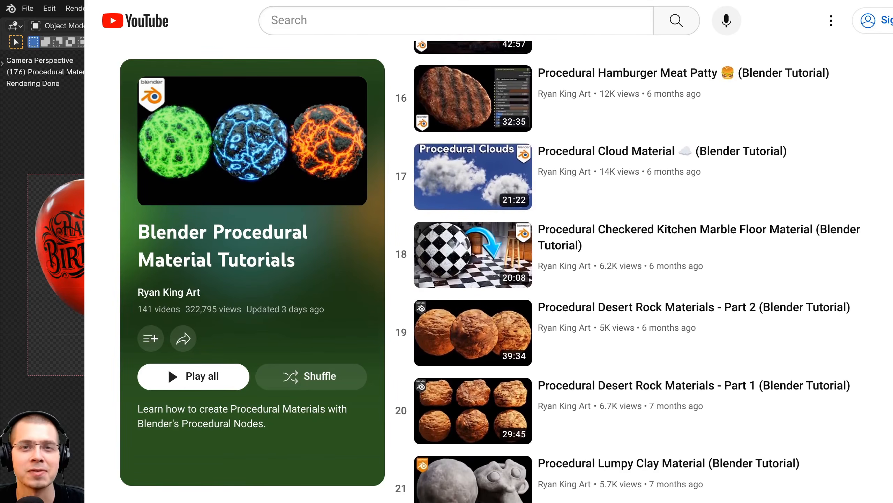